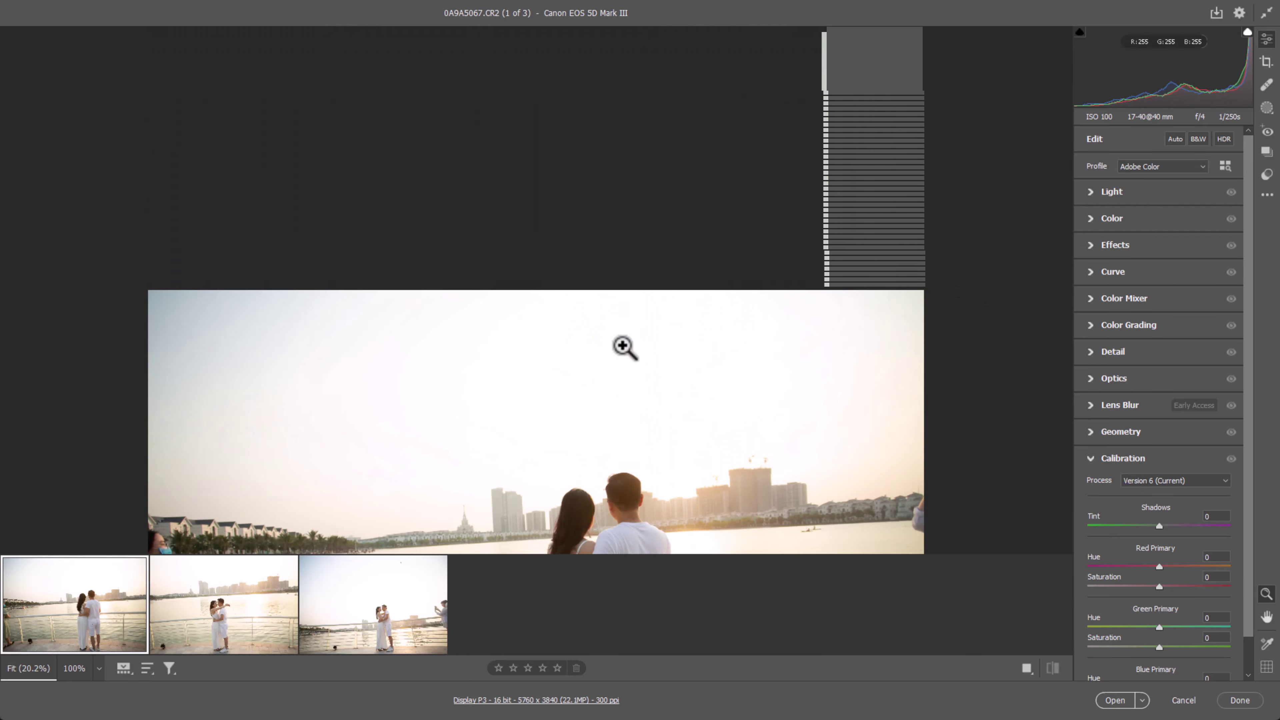
# - Zoom in and back out on the first lakeside photo to inspect it
pyautogui.click(767, 303)
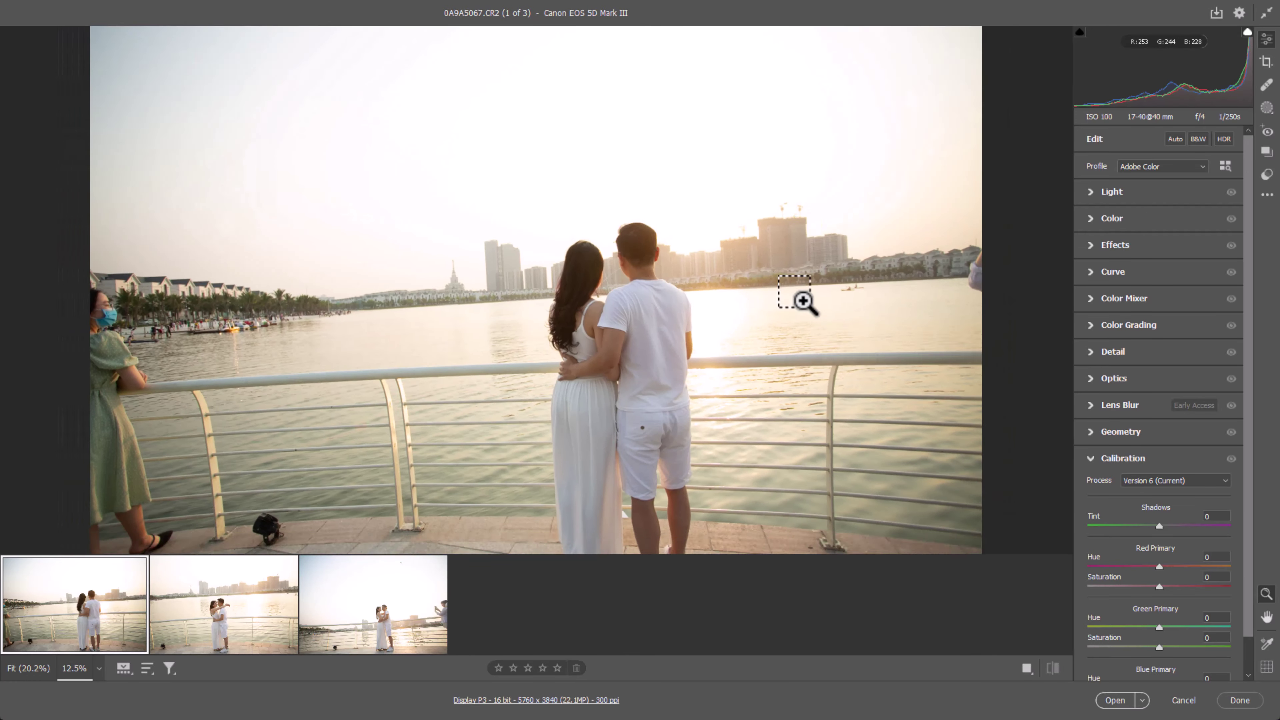
pyautogui.click(803, 302)
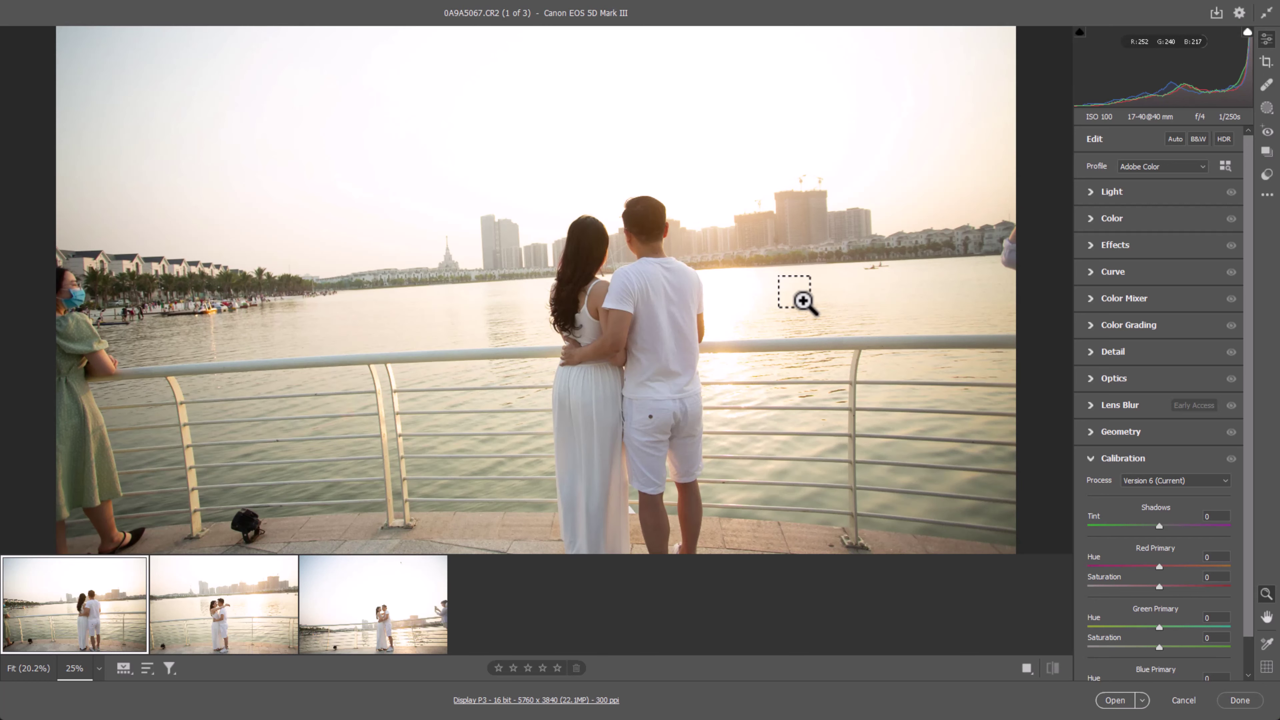
pyautogui.hotkey('ctrl', '-')
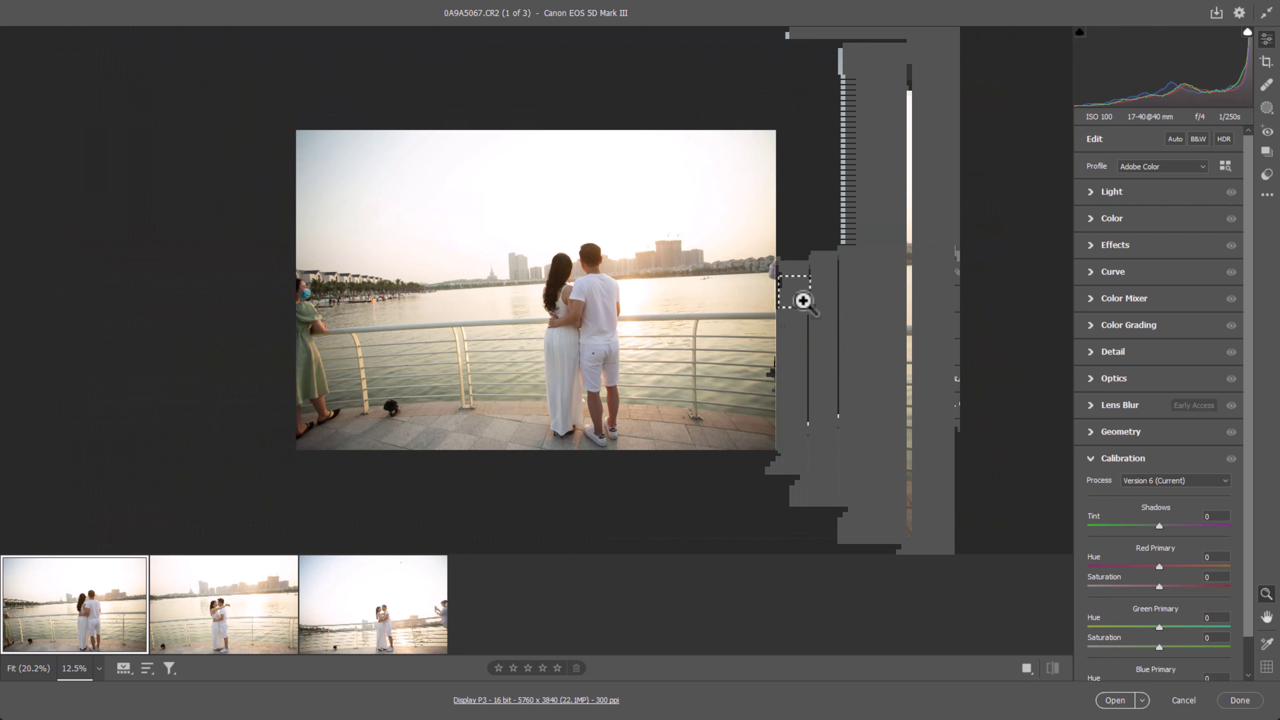
# - Browse the second and third thumbnails, settling on 0A9A5078.CR2, the embracing couple
pyautogui.click(204, 609)
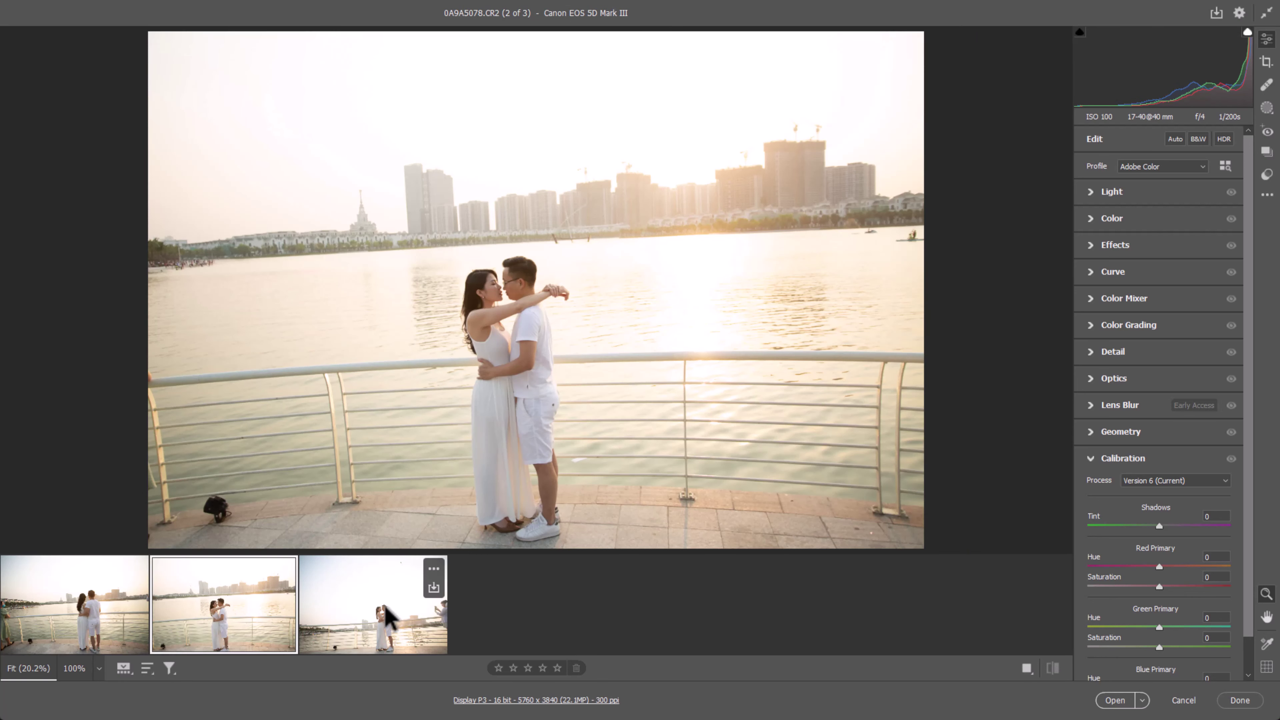
pyautogui.click(388, 618)
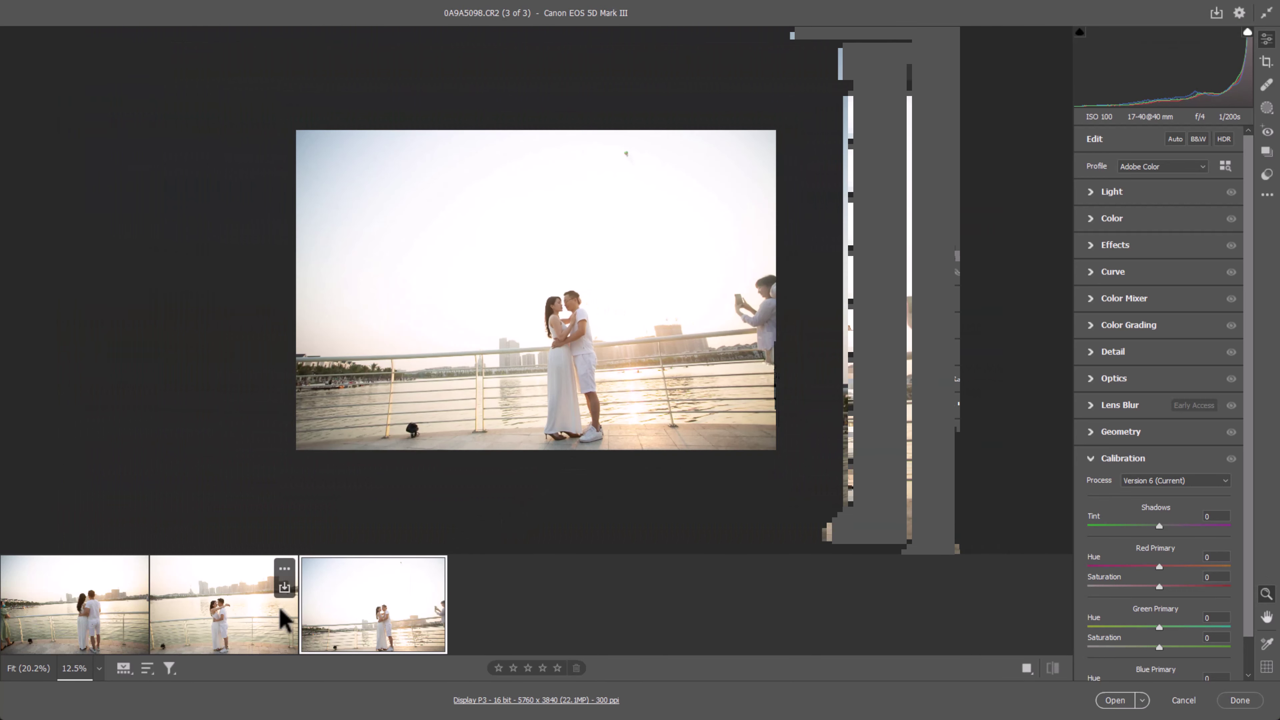
pyautogui.click(252, 615)
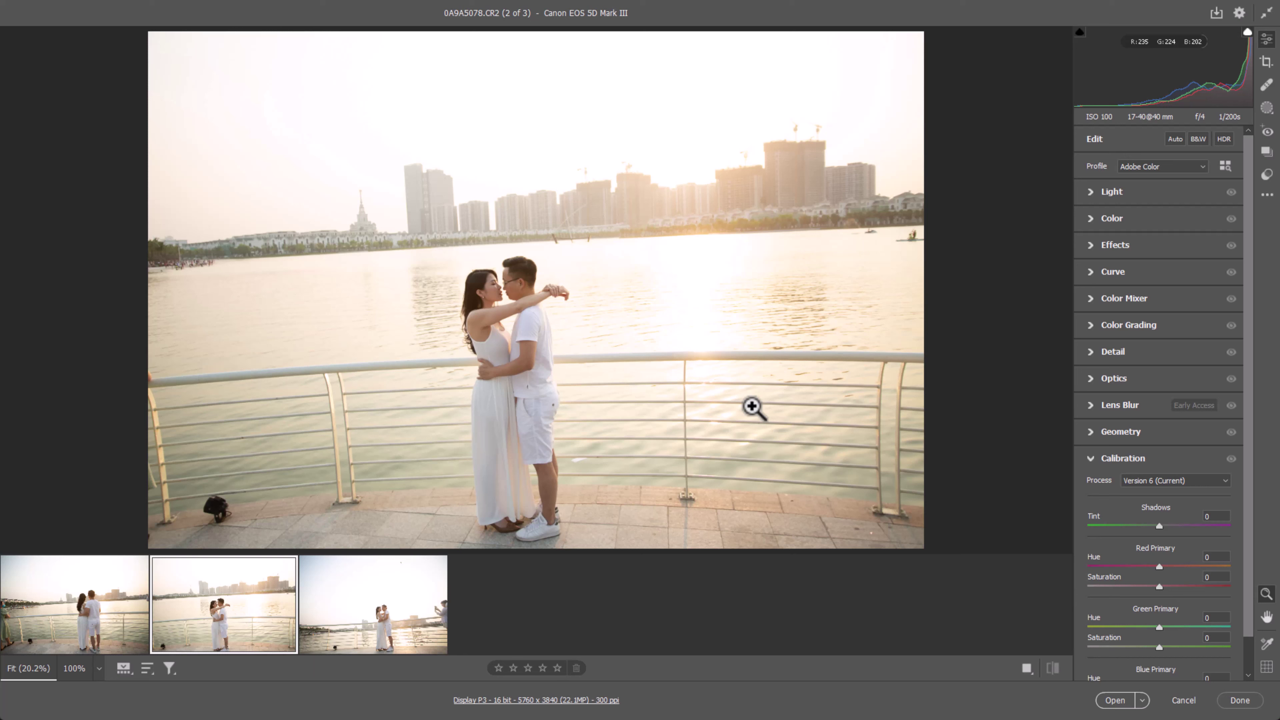
pyautogui.hotkey('ctrl', '-')
pyautogui.moveTo(720, 367); pyautogui.dragTo(745, 392)
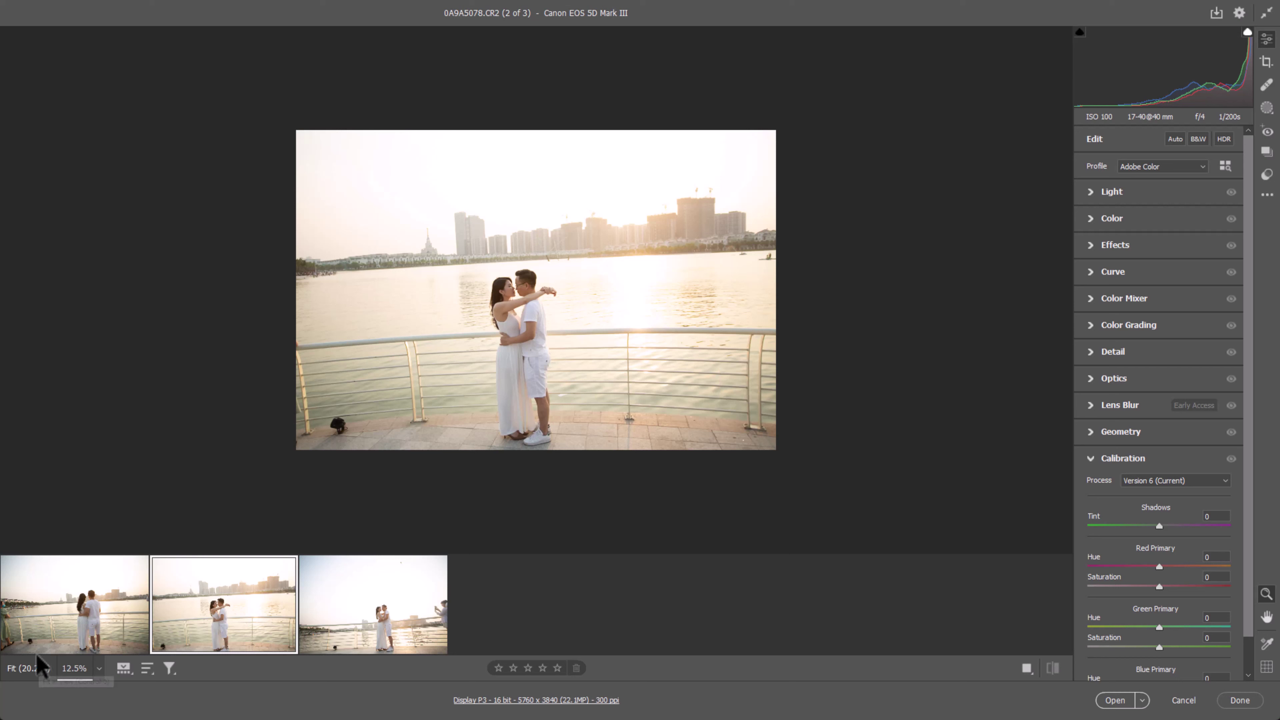
pyautogui.click(78, 623)
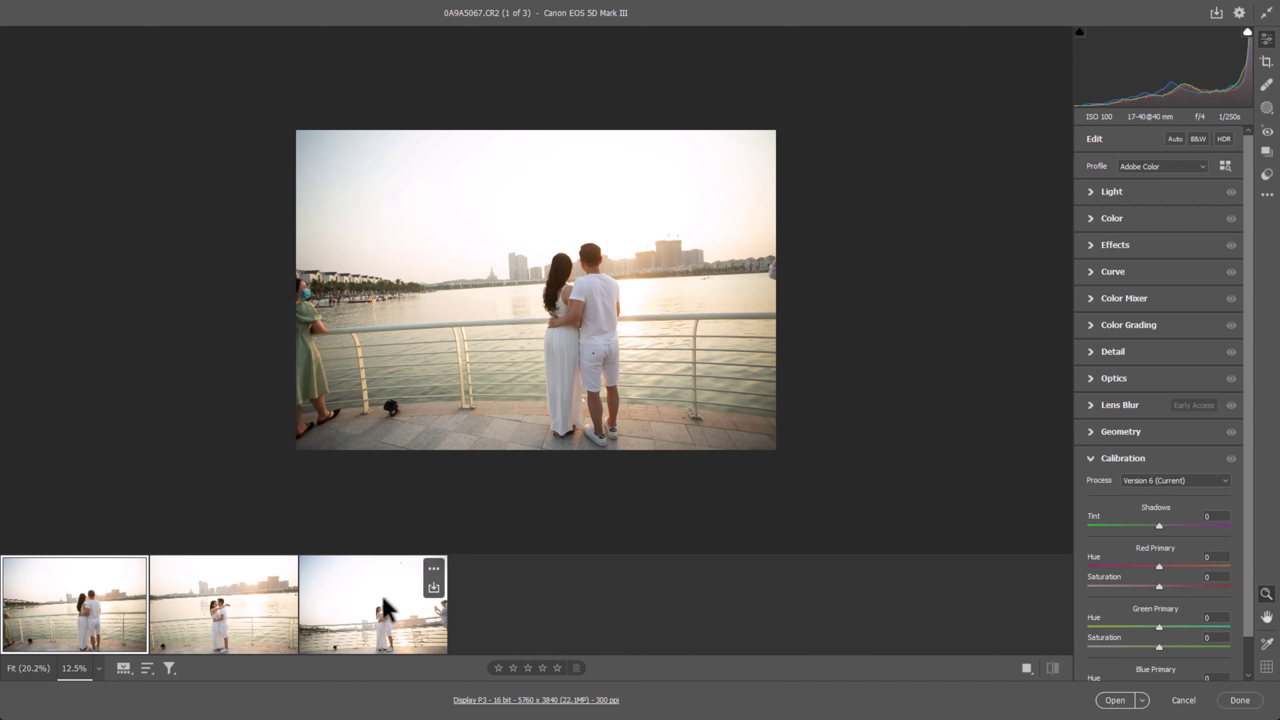
pyautogui.click(385, 609)
pyautogui.click(235, 605)
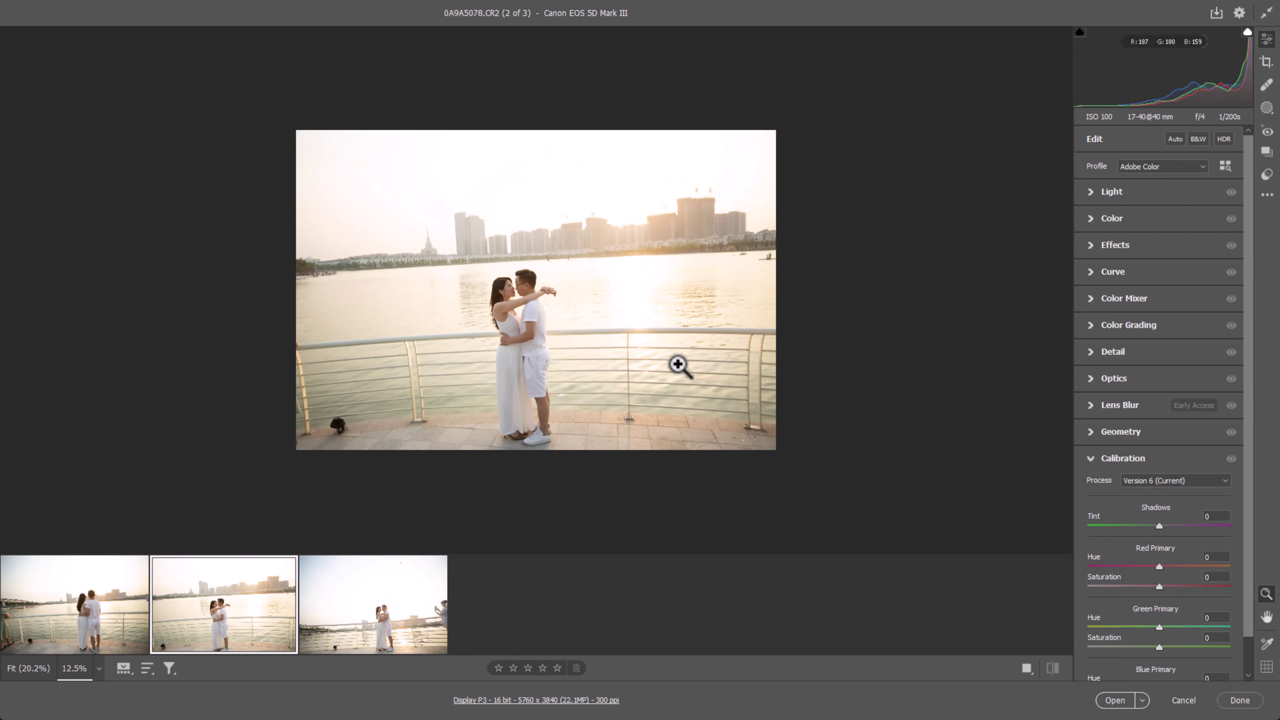
pyautogui.click(654, 336)
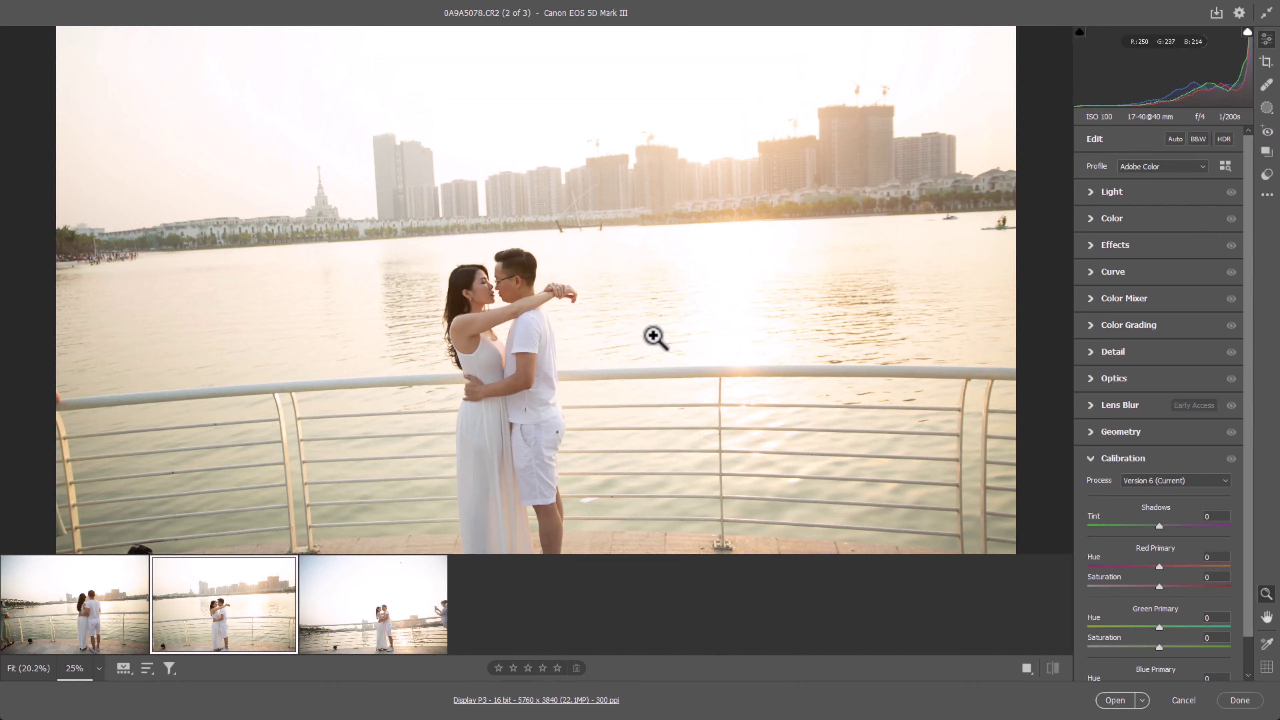
pyautogui.keyDown('alt'); pyautogui.click(654, 336); pyautogui.keyUp('alt')
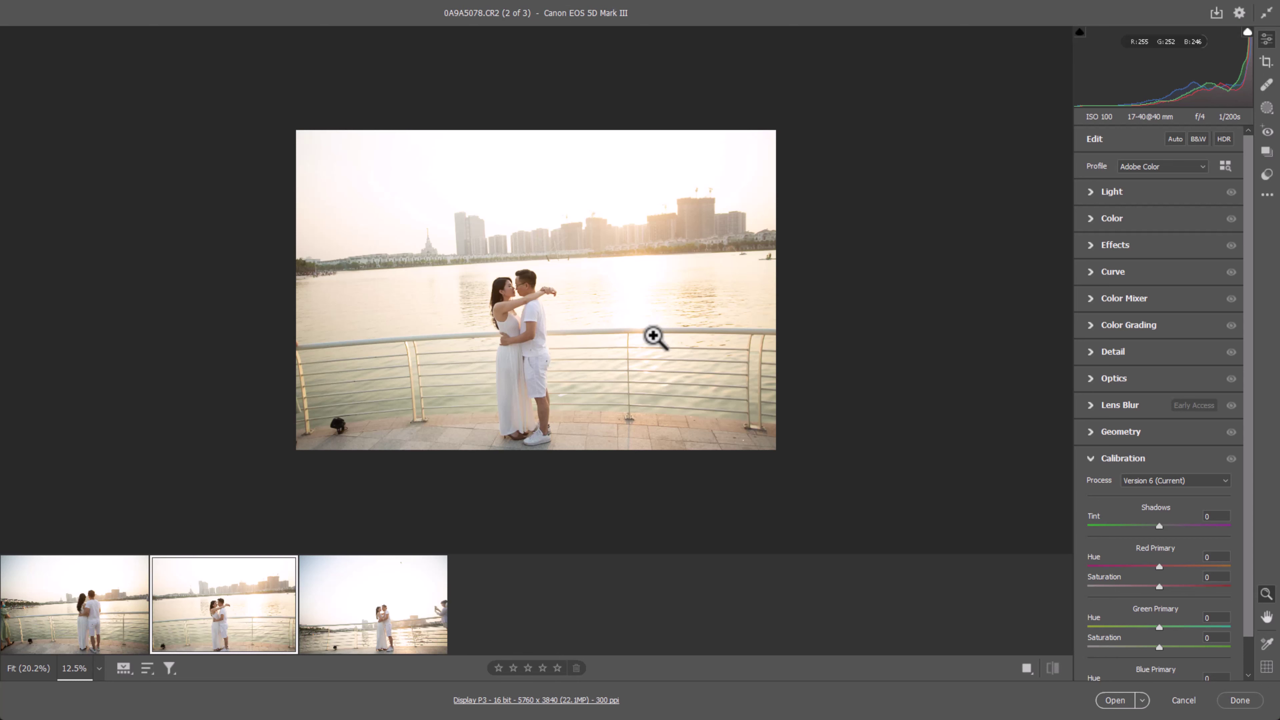
pyautogui.click(762, 290)
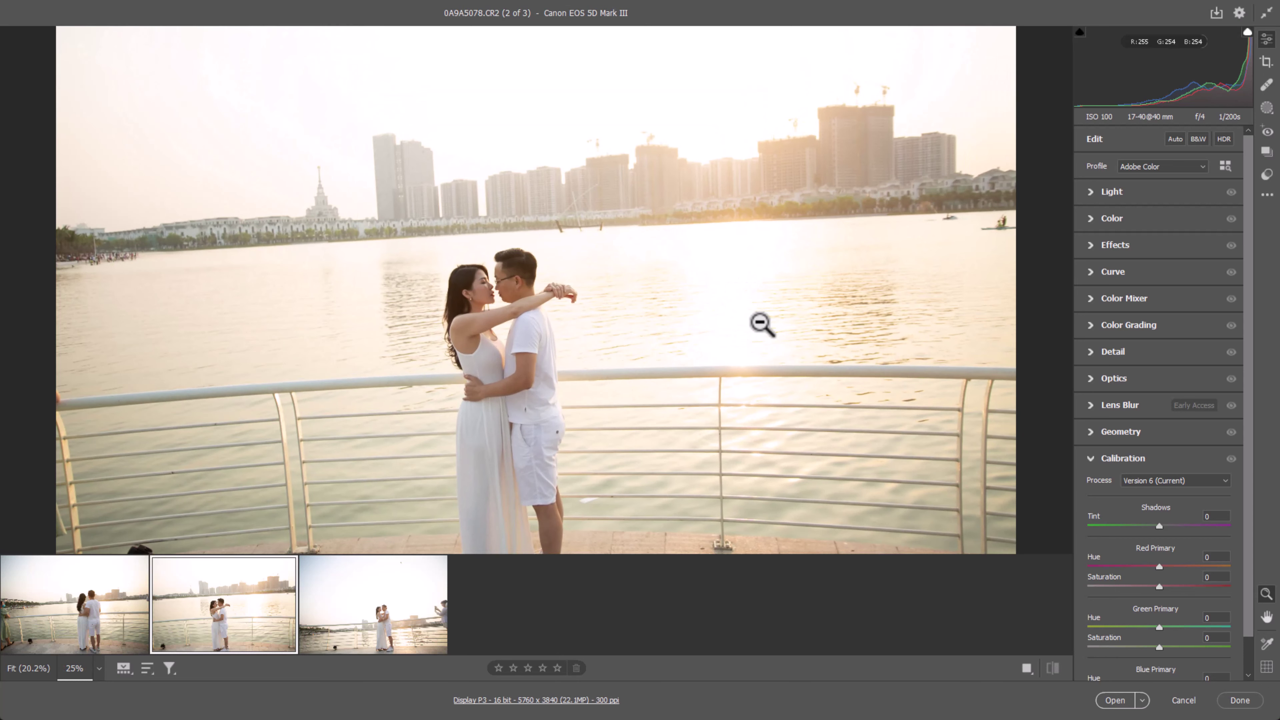
pyautogui.click(766, 316)
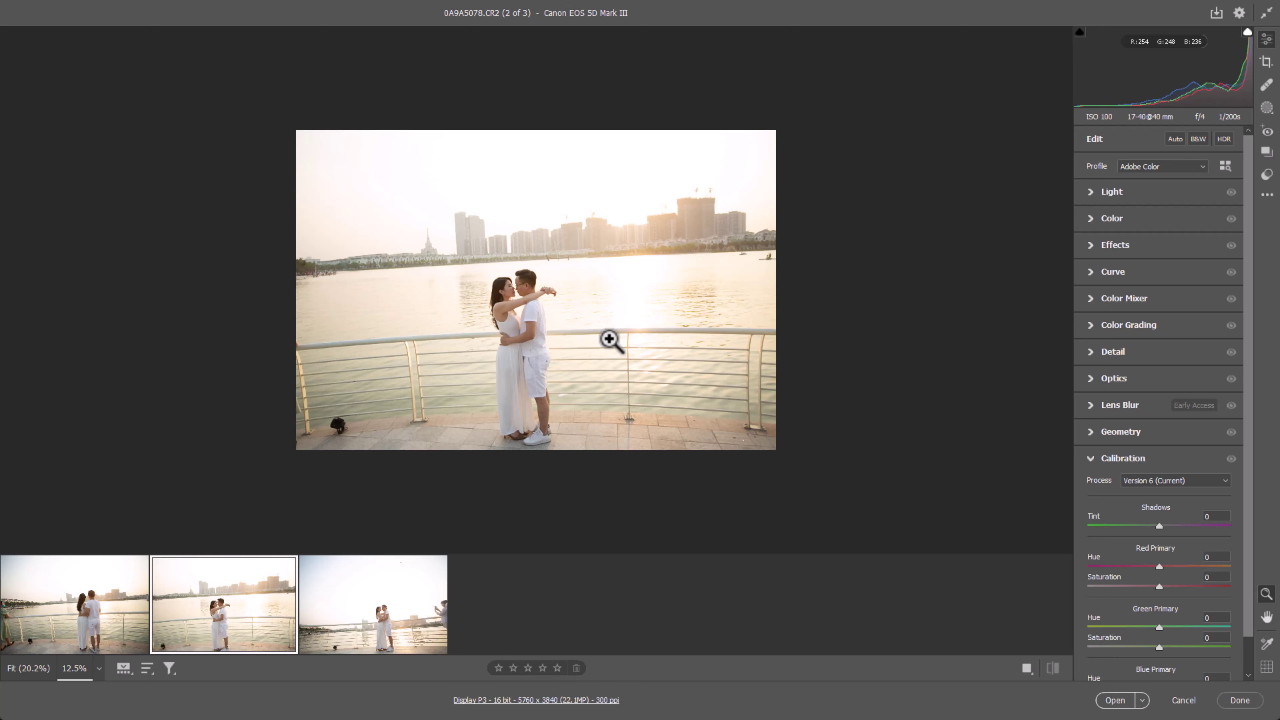
pyautogui.click(600, 285)
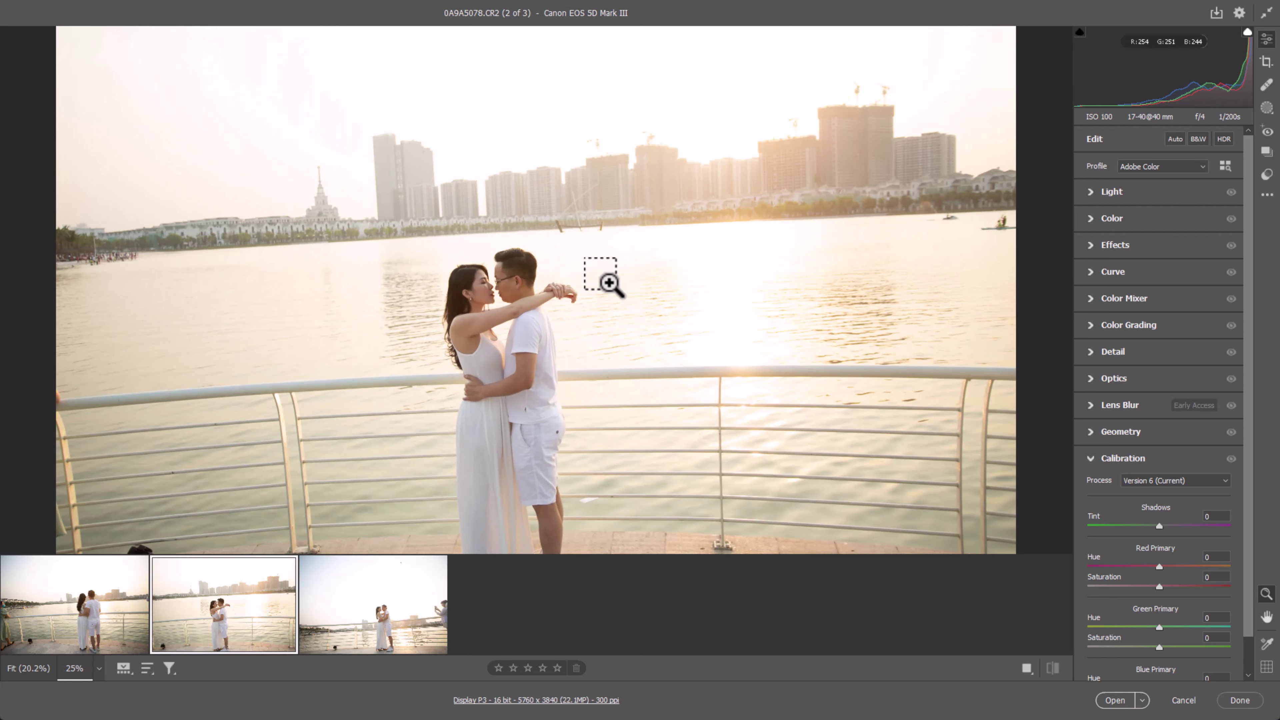
pyautogui.keyDown('alt'); pyautogui.click(669, 288); pyautogui.keyUp('alt')
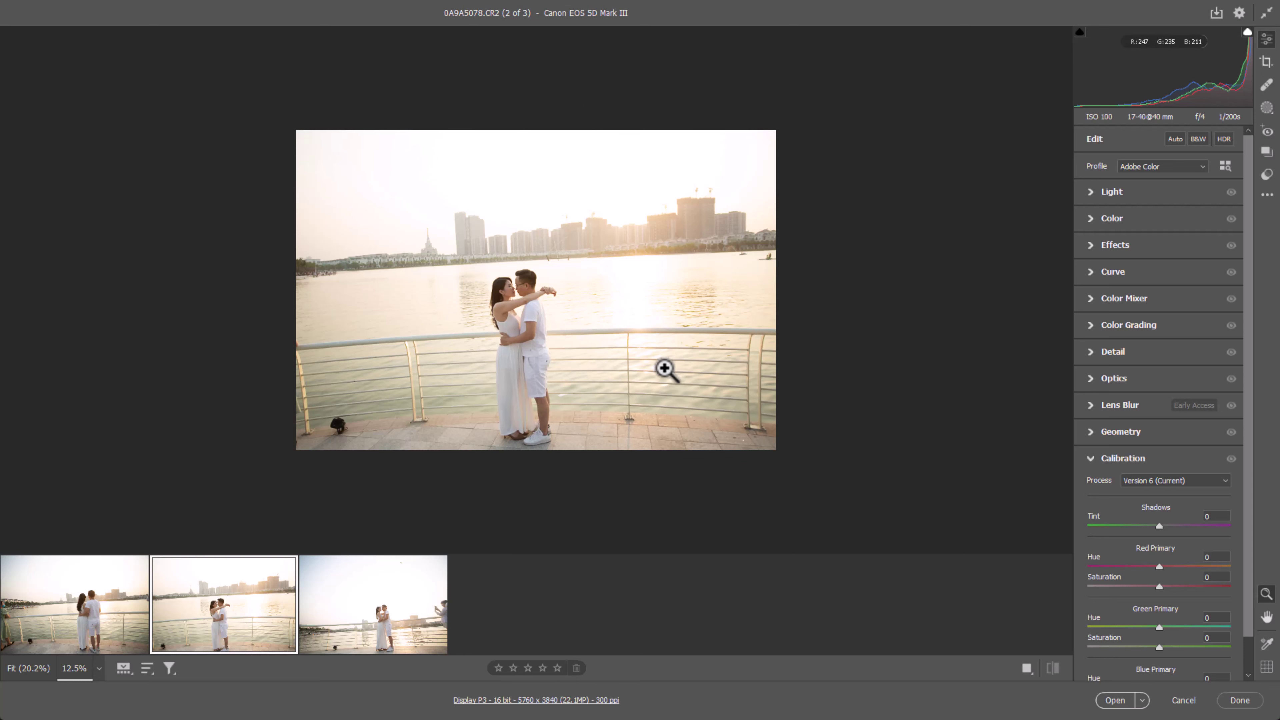
pyautogui.click(680, 385)
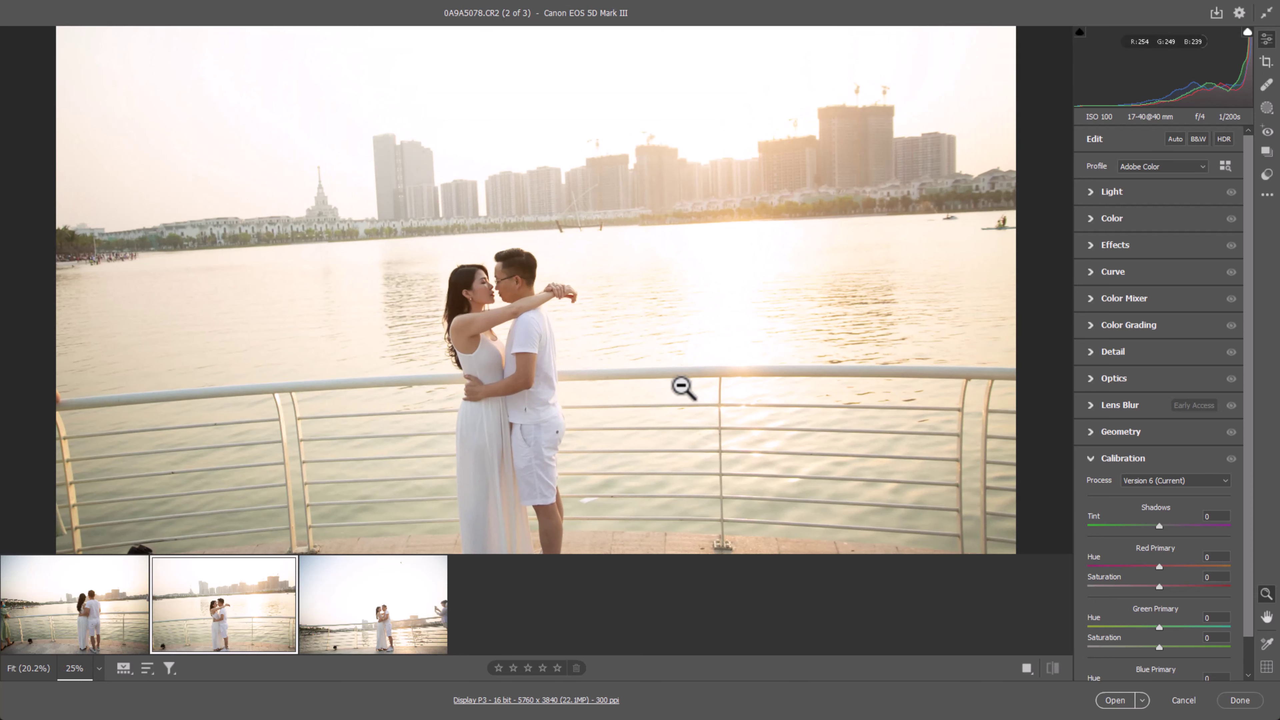
pyautogui.keyDown('alt'); pyautogui.click(683, 386); pyautogui.keyUp('alt')
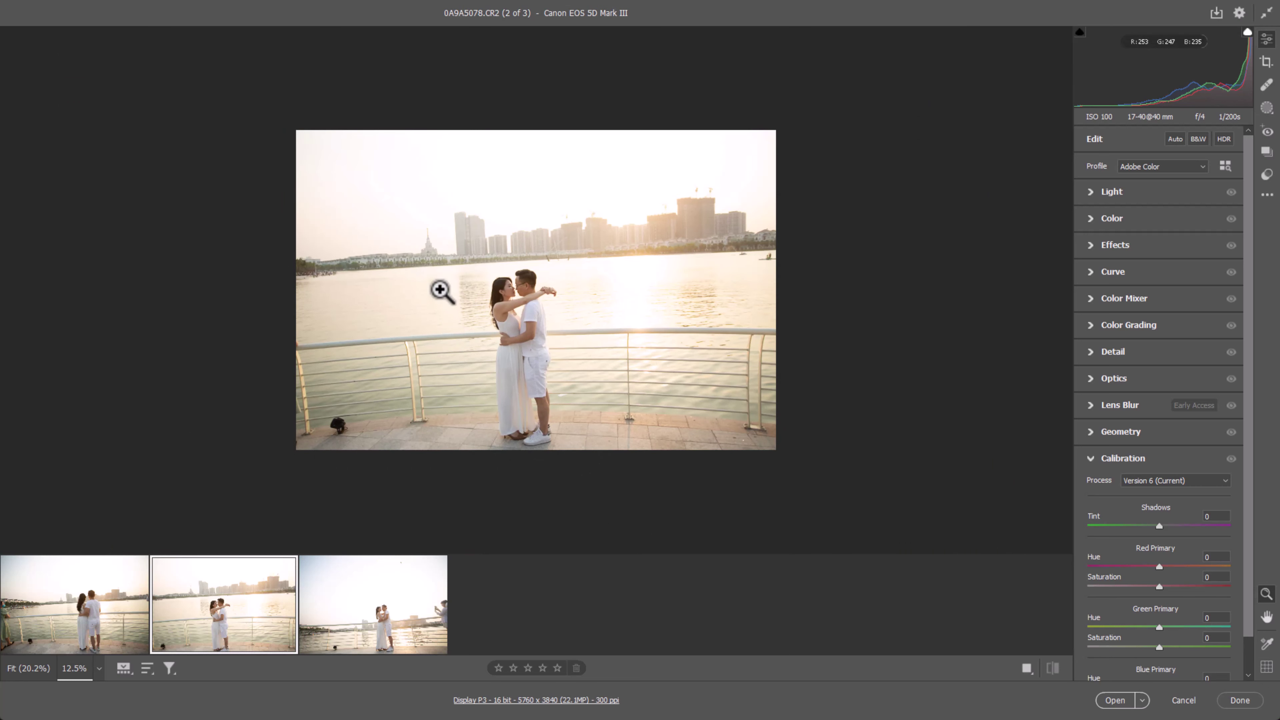
pyautogui.moveTo(738, 284)
pyautogui.mouseDown()
pyautogui.moveTo(762, 308)
pyautogui.moveTo(678, 317)
pyautogui.mouseUp()
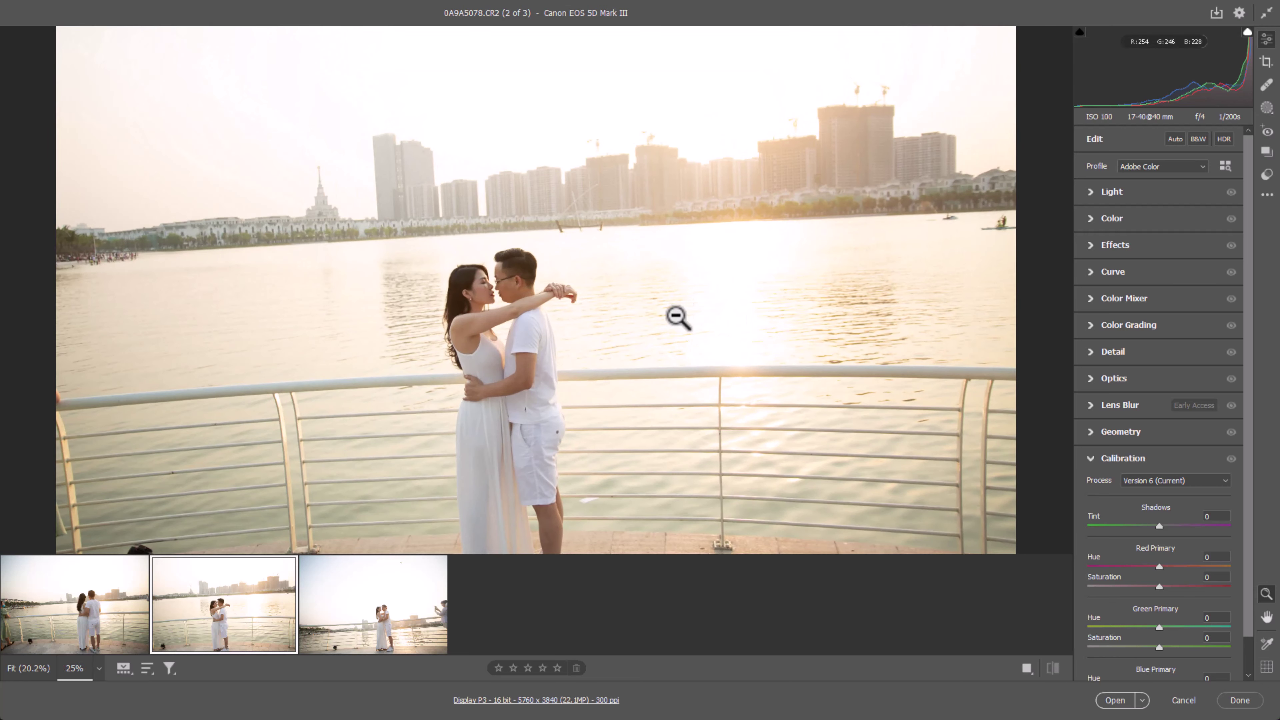
pyautogui.keyDown('alt'); pyautogui.click(674, 316); pyautogui.keyUp('alt')
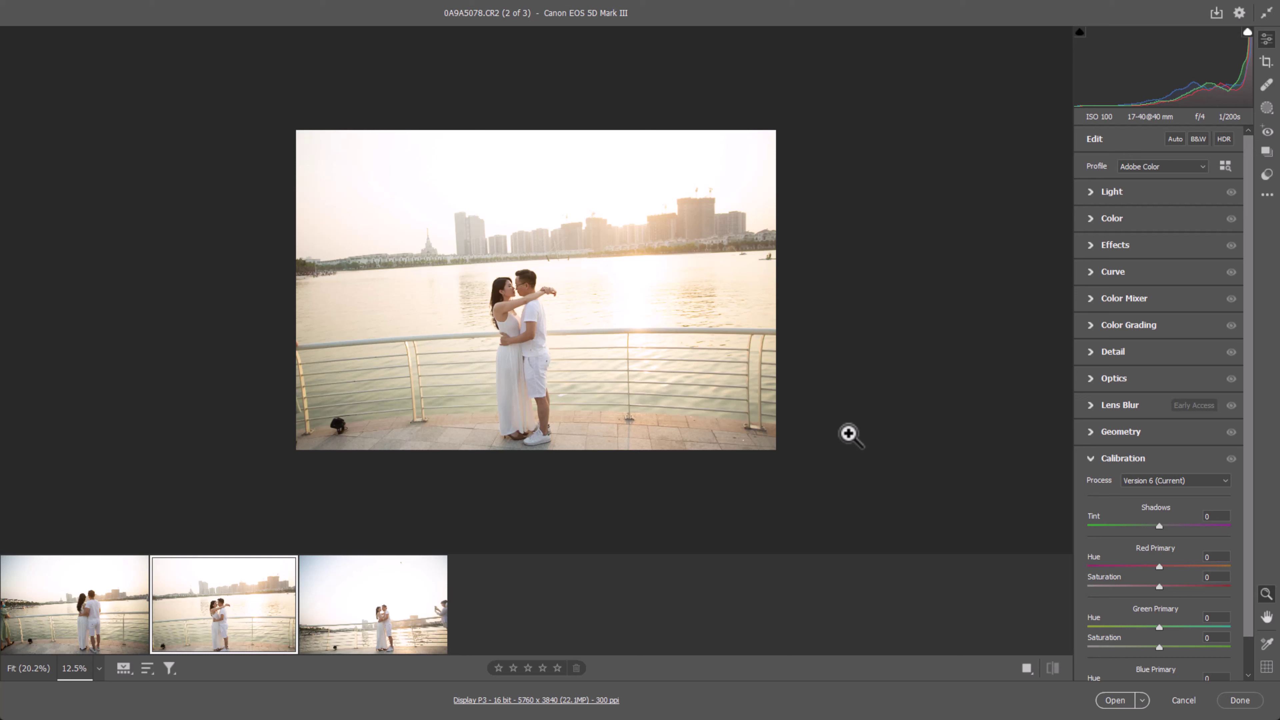
pyautogui.click(849, 434)
pyautogui.keyDown('alt'); pyautogui.click(878, 429); pyautogui.keyUp('alt')
# - Apply Auto correction to 0A9A5078.CR2, then inspect the couple and sunlit water up close
pyautogui.click(1175, 139)
pyautogui.click(837, 363)
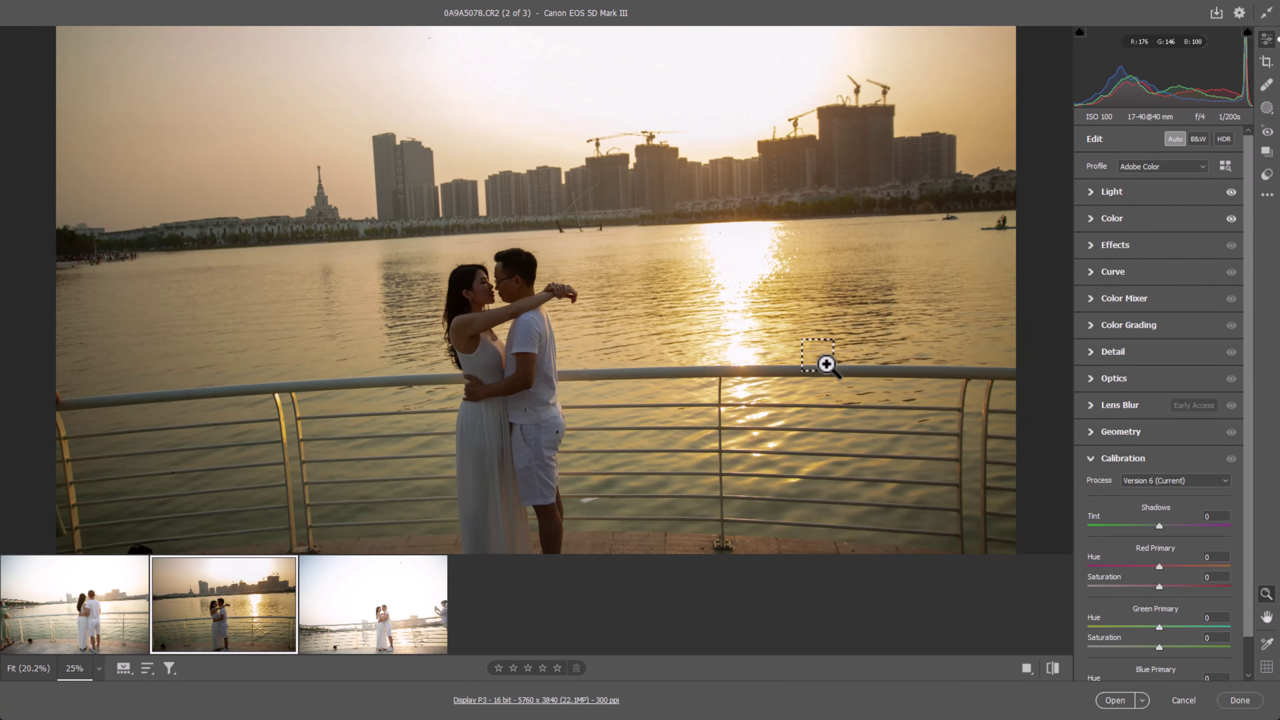
pyautogui.keyDown('alt'); pyautogui.click(827, 364); pyautogui.keyUp('alt')
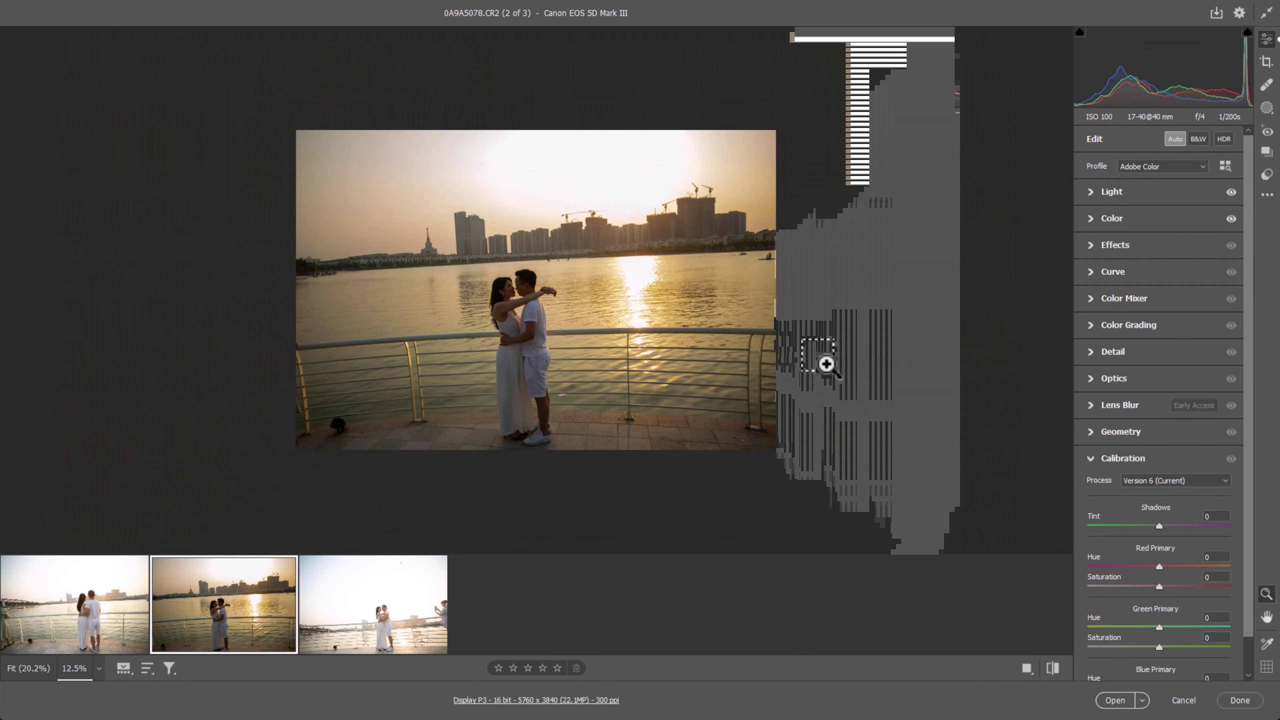
pyautogui.keyDown('alt'); pyautogui.click(685, 286); pyautogui.keyUp('alt')
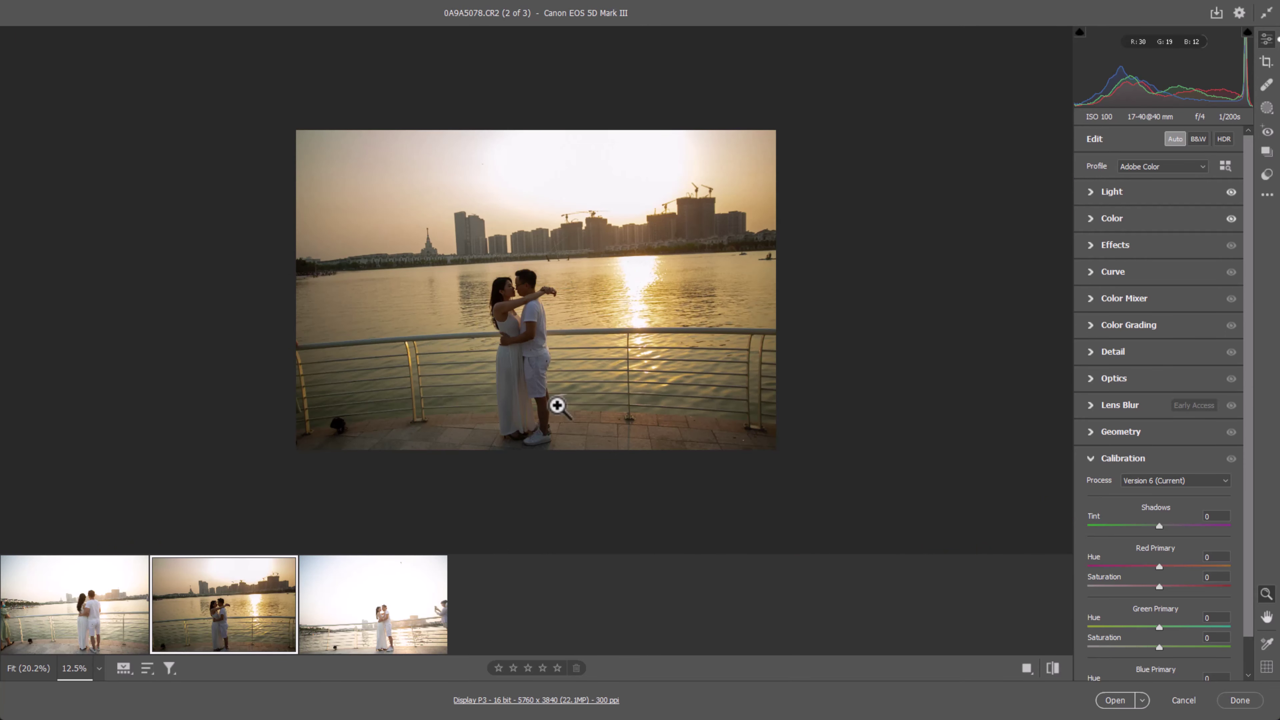
pyautogui.moveTo(548, 309); pyautogui.dragTo(575, 337)
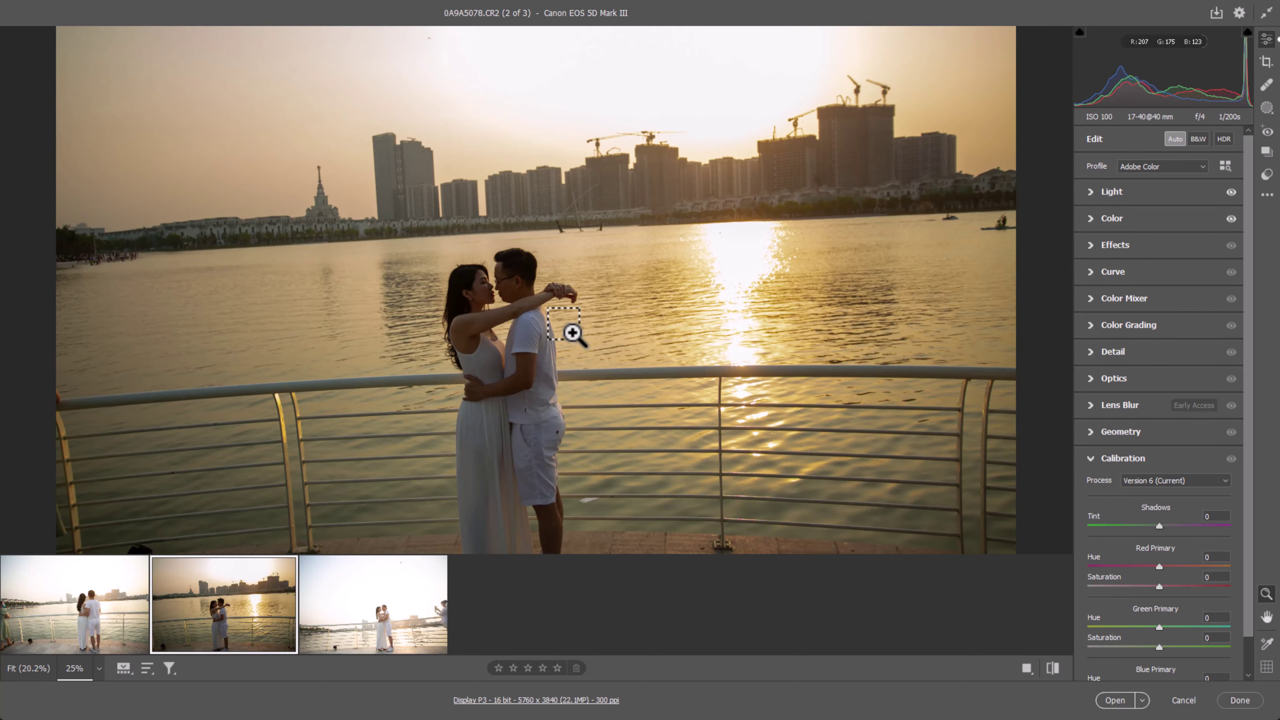
pyautogui.keyDown('alt'); pyautogui.click(573, 332); pyautogui.keyUp('alt')
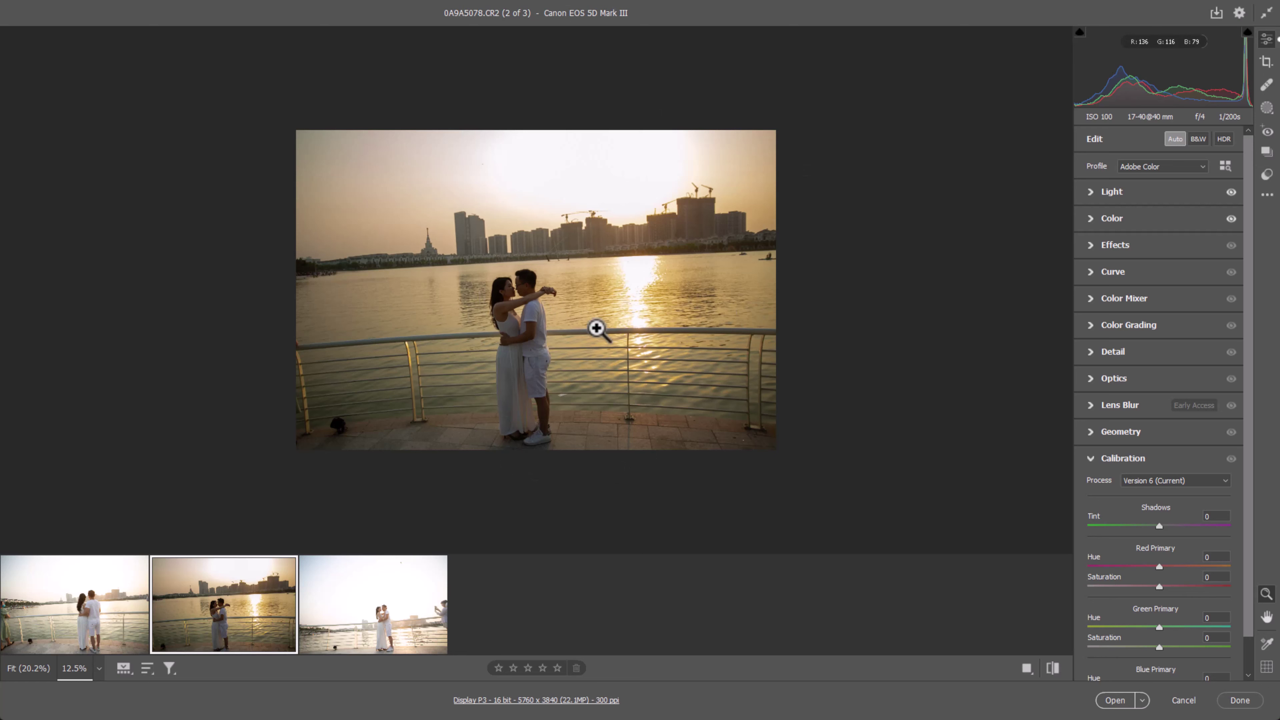
pyautogui.click(580, 293)
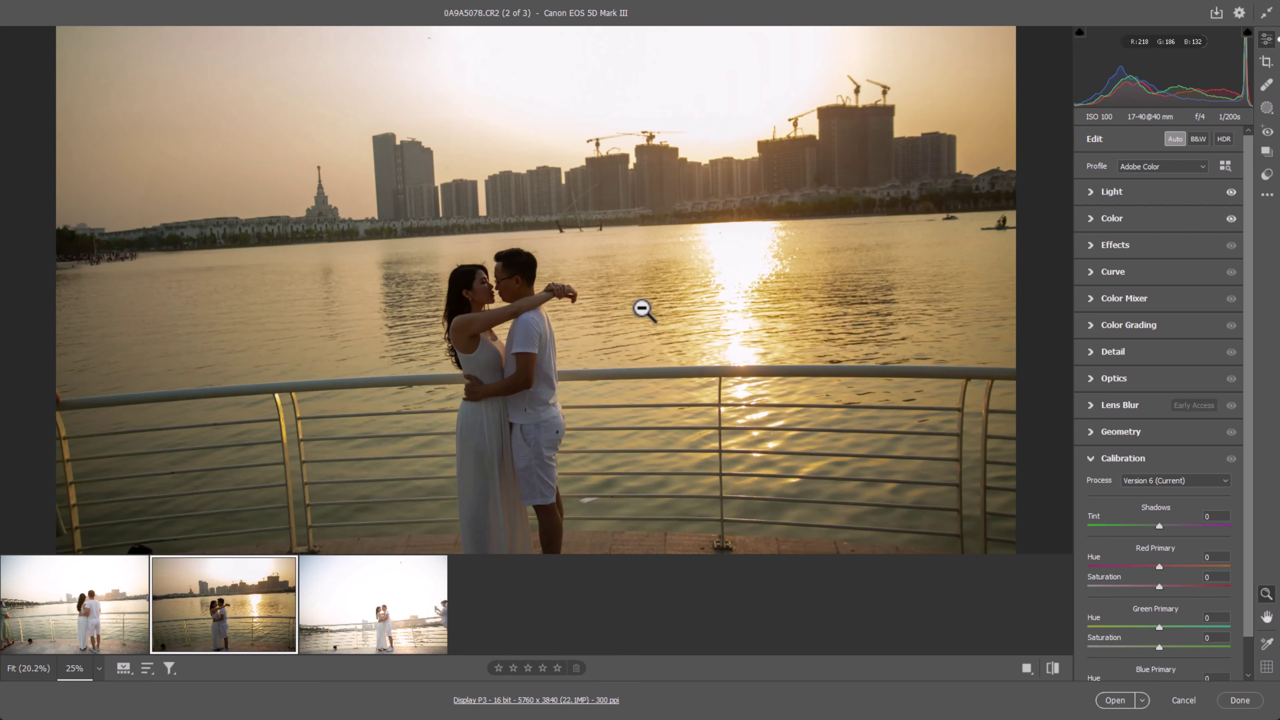
pyautogui.keyDown('alt'); pyautogui.click(657, 282); pyautogui.keyUp('alt')
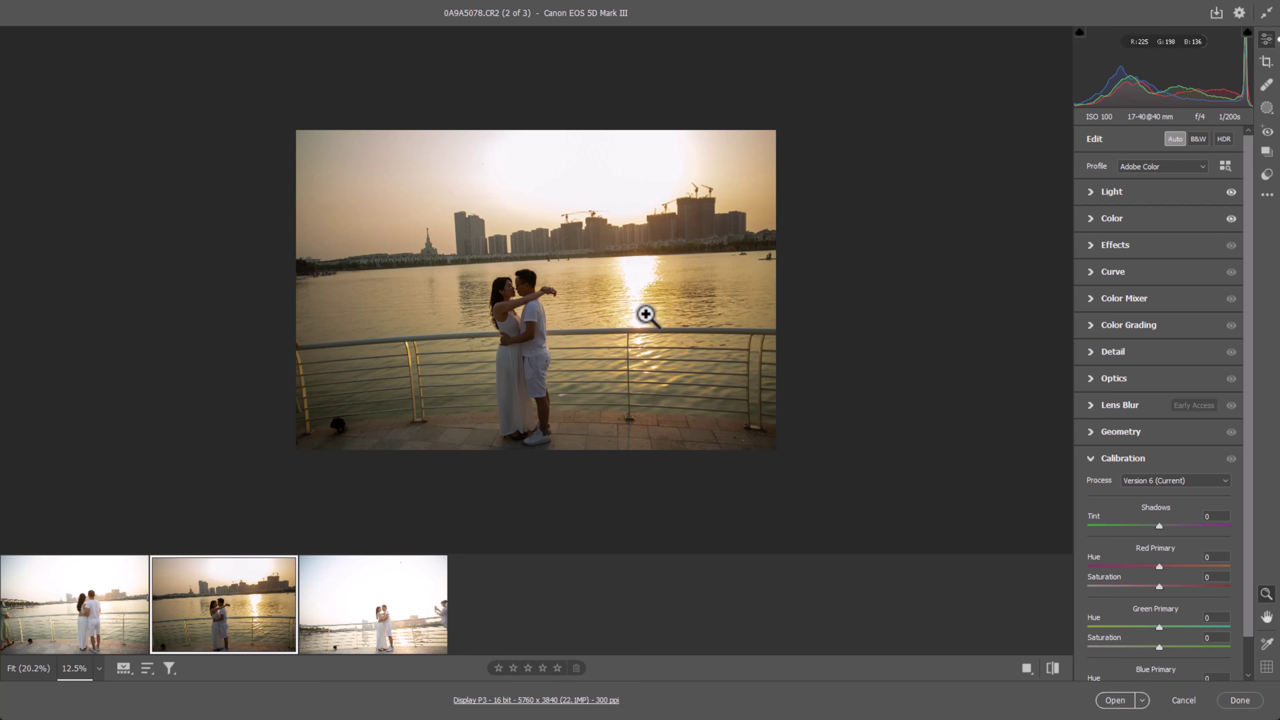
pyautogui.click(651, 361)
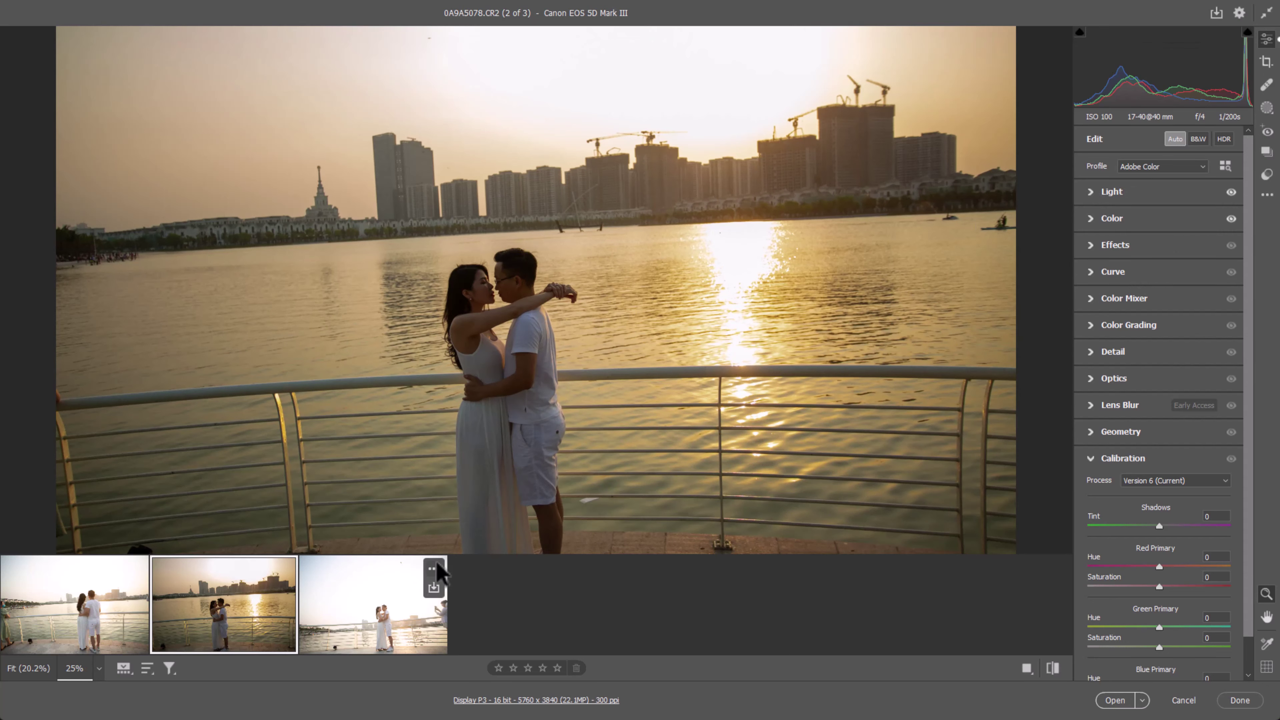
# - Apply Auto correction to the third photo, 0A9A5098.CR2
pyautogui.click(395, 597)
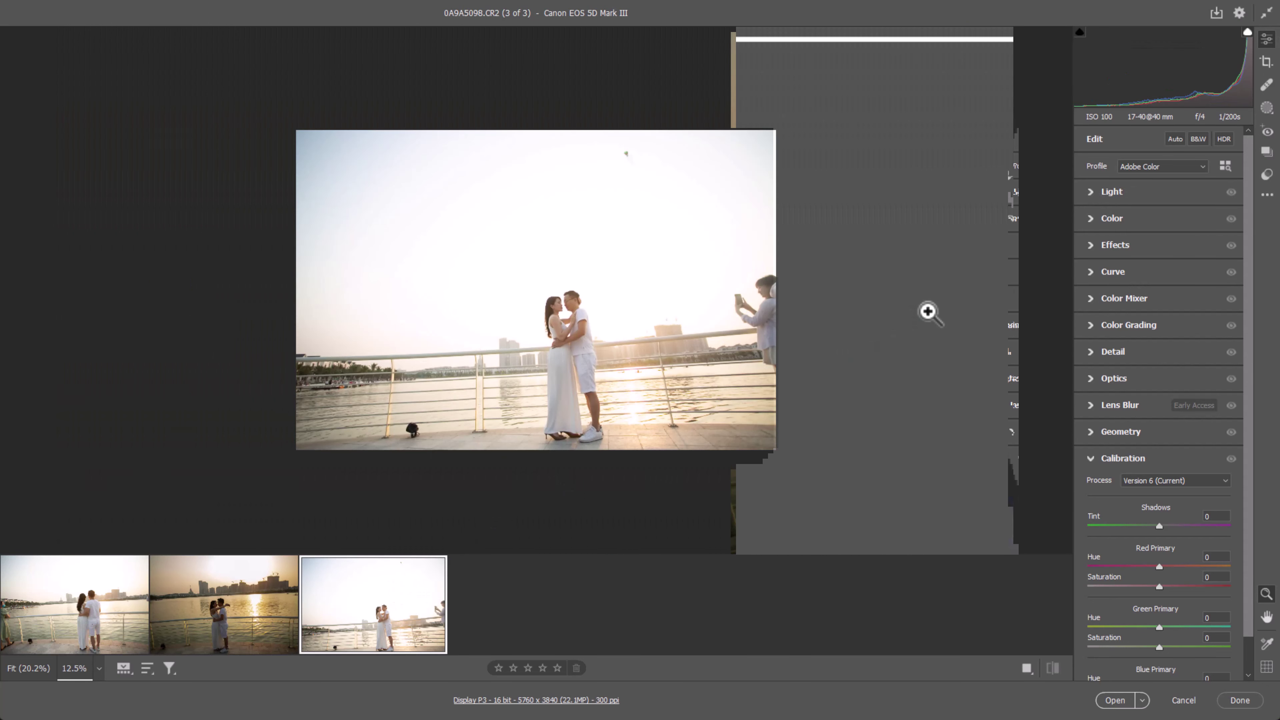
pyautogui.click(1173, 143)
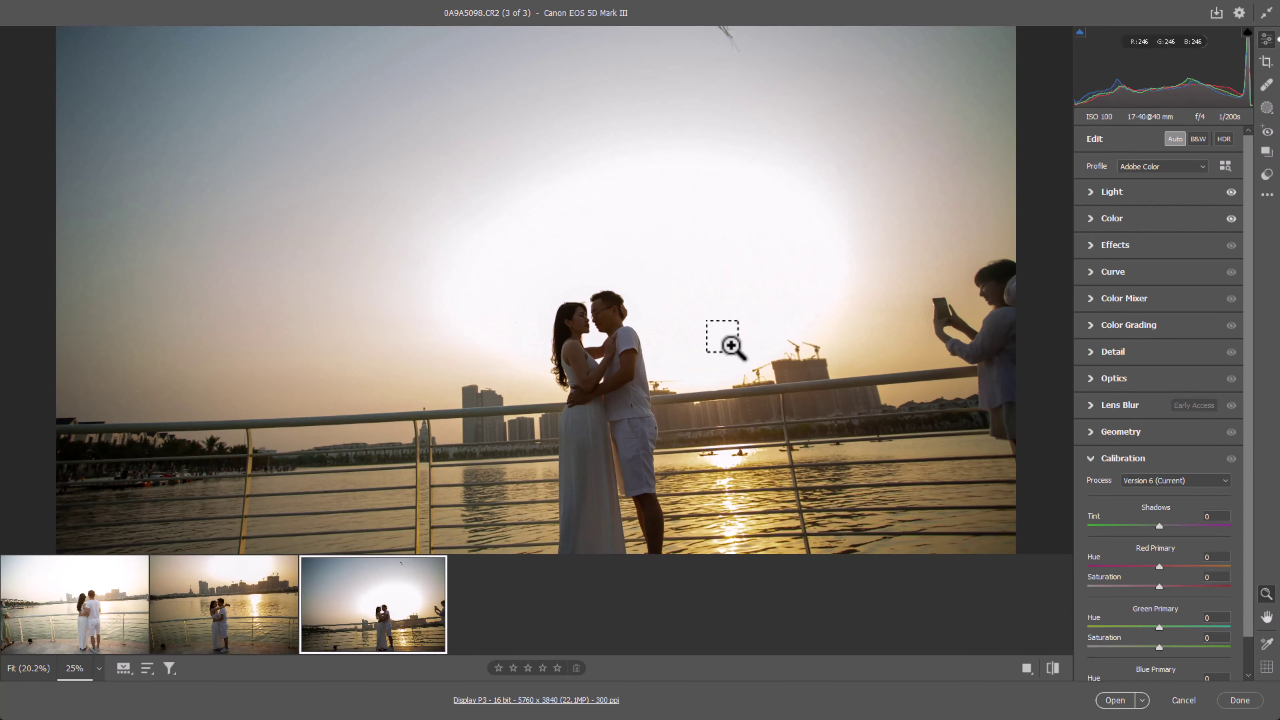
pyautogui.keyDown('alt'); pyautogui.click(794, 332); pyautogui.keyUp('alt')
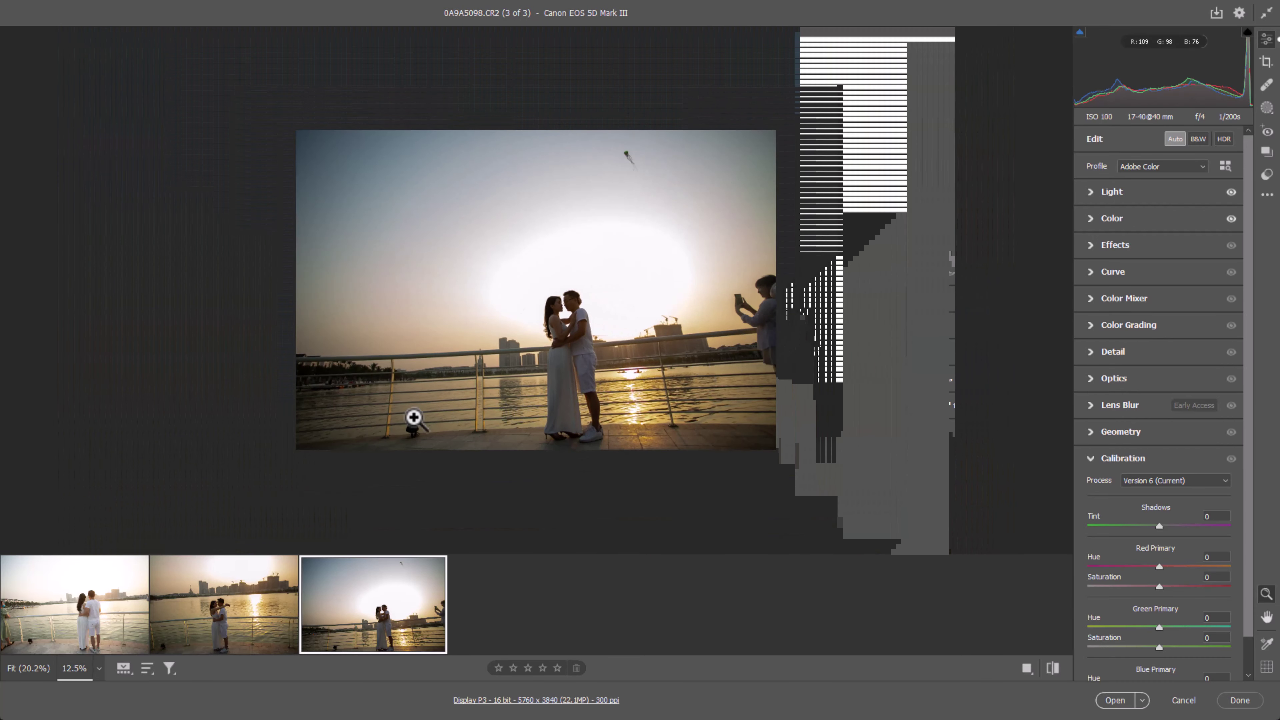
# - Set the second photo's Exposure to -1.65 in the Light panel
pyautogui.click(70, 623)
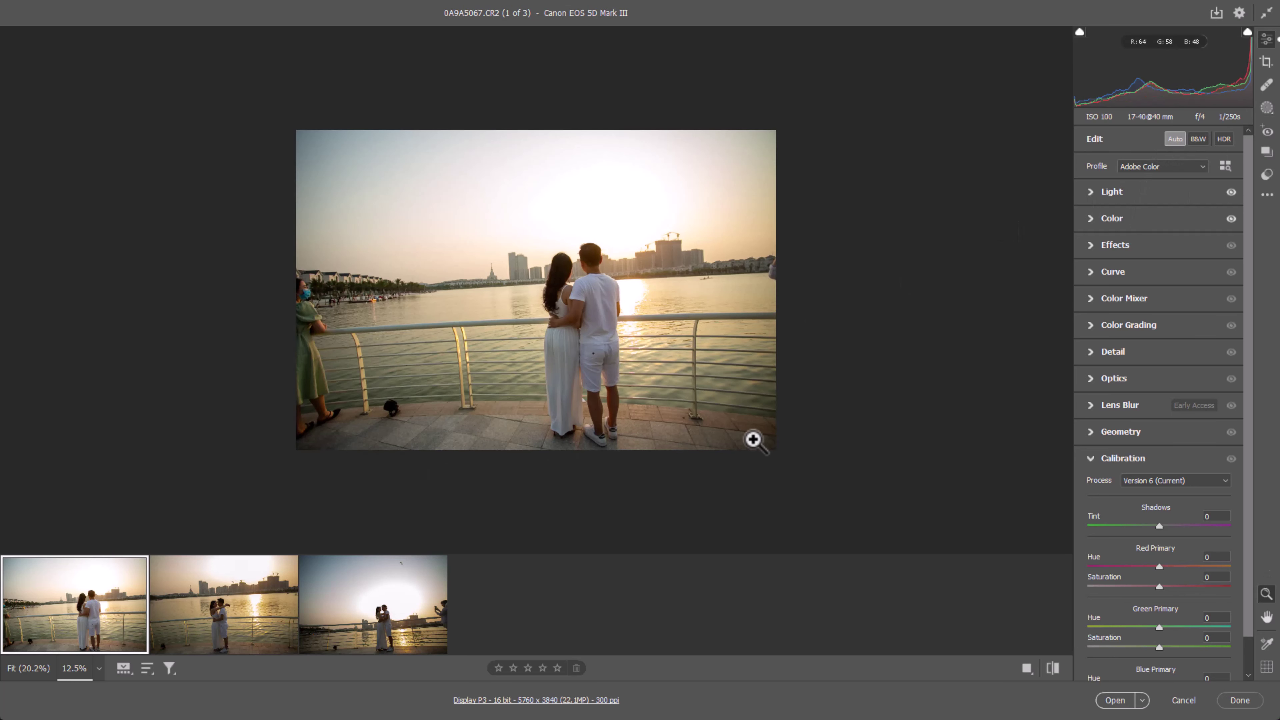
pyautogui.click(232, 626)
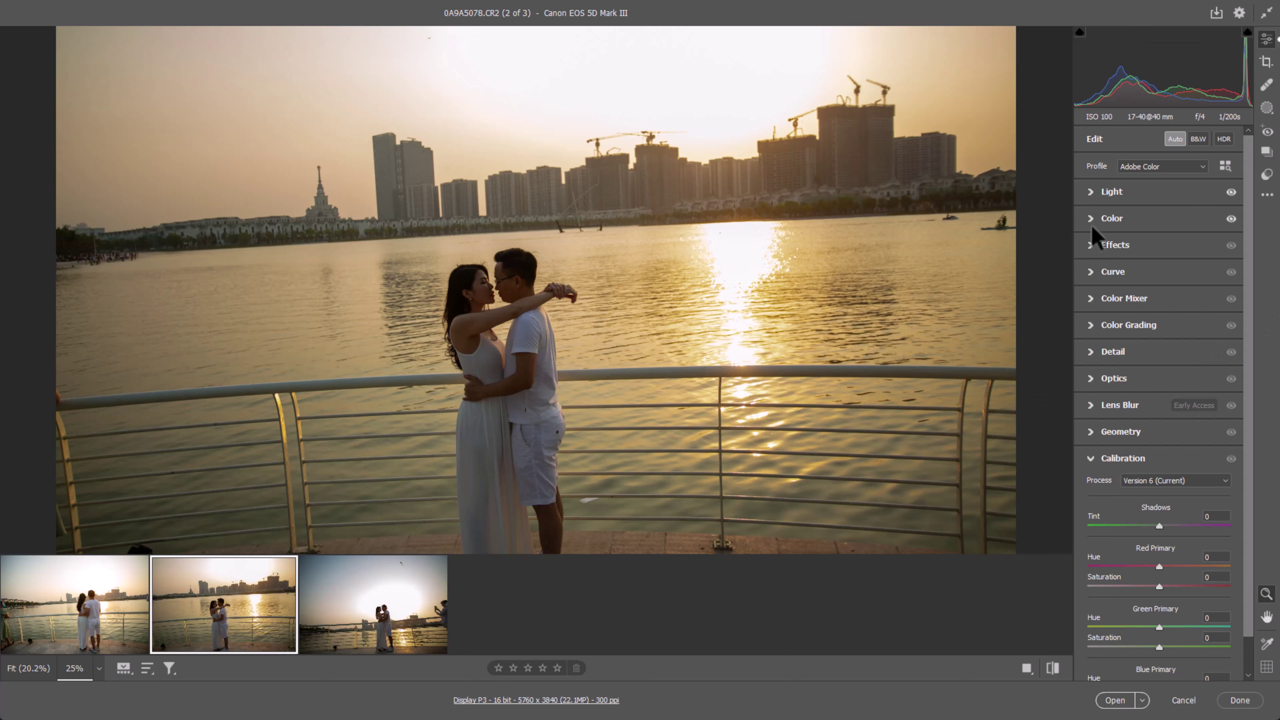
pyautogui.click(1109, 192)
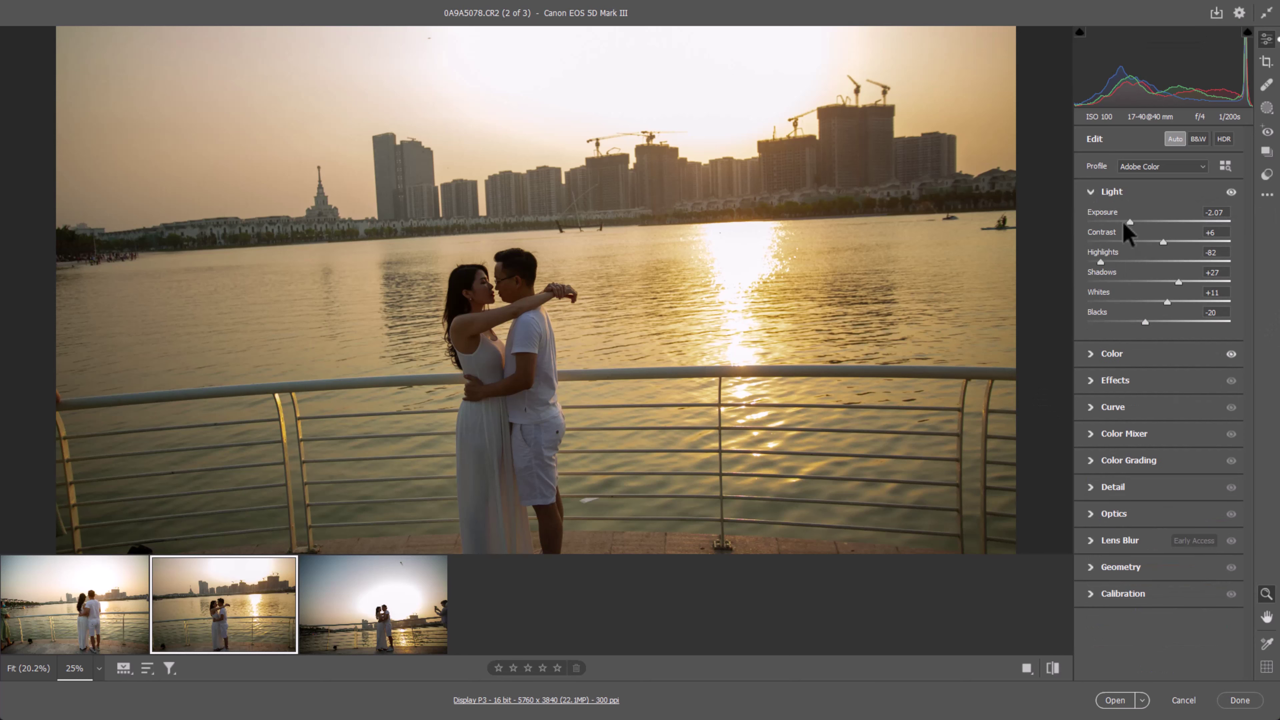
pyautogui.moveTo(1130, 223); pyautogui.dragTo(1136, 222)
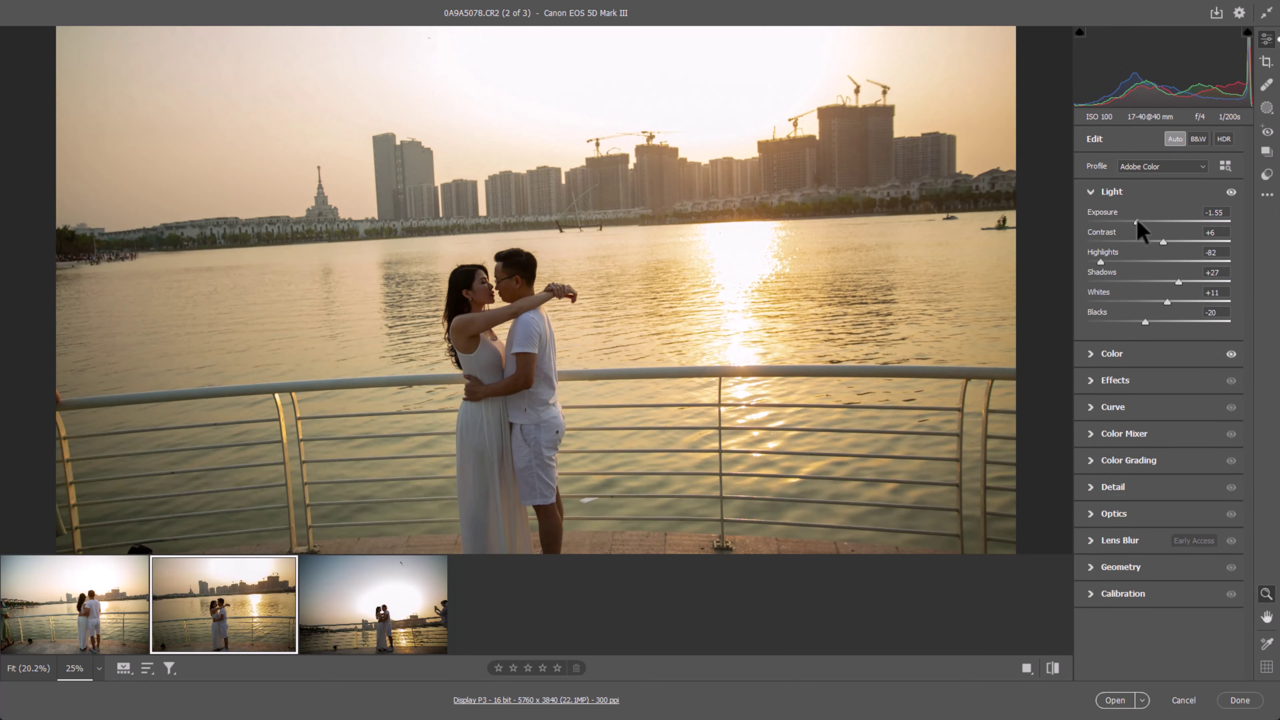
pyautogui.keyDown('alt'); pyautogui.click(826, 262); pyautogui.keyUp('alt')
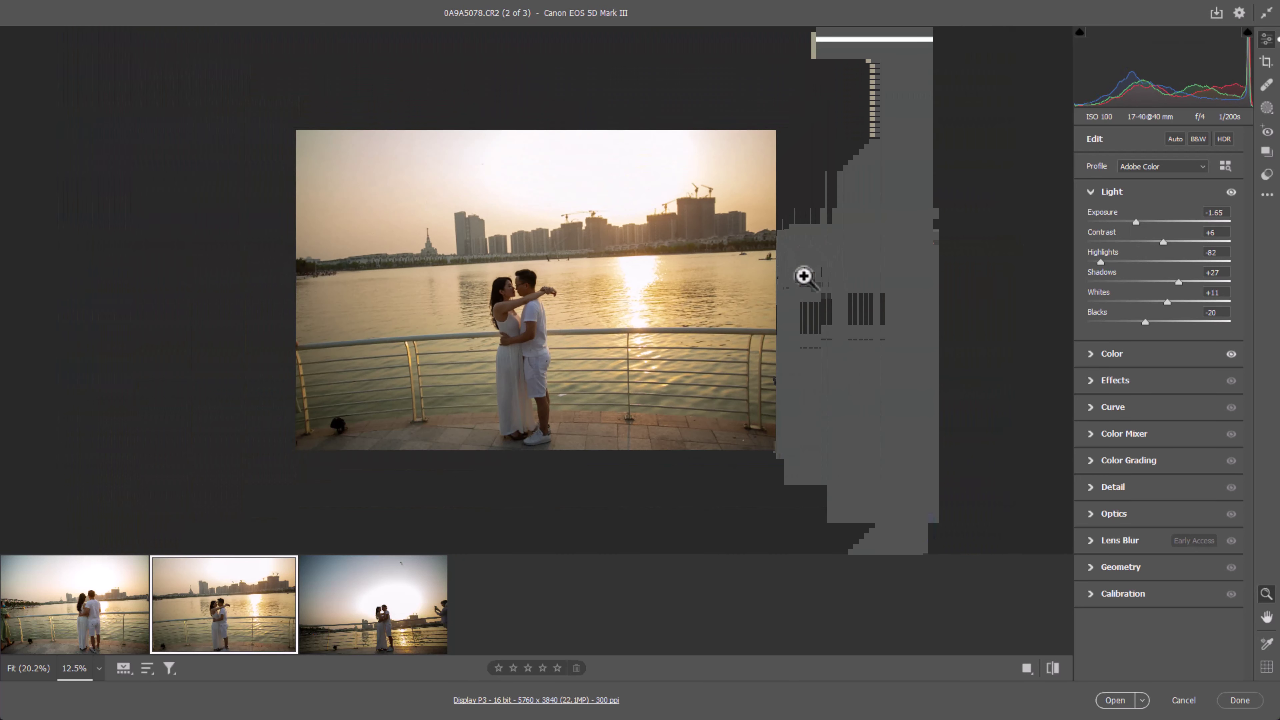
# - Set the third photo's Exposure to -2.00
pyautogui.click(338, 623)
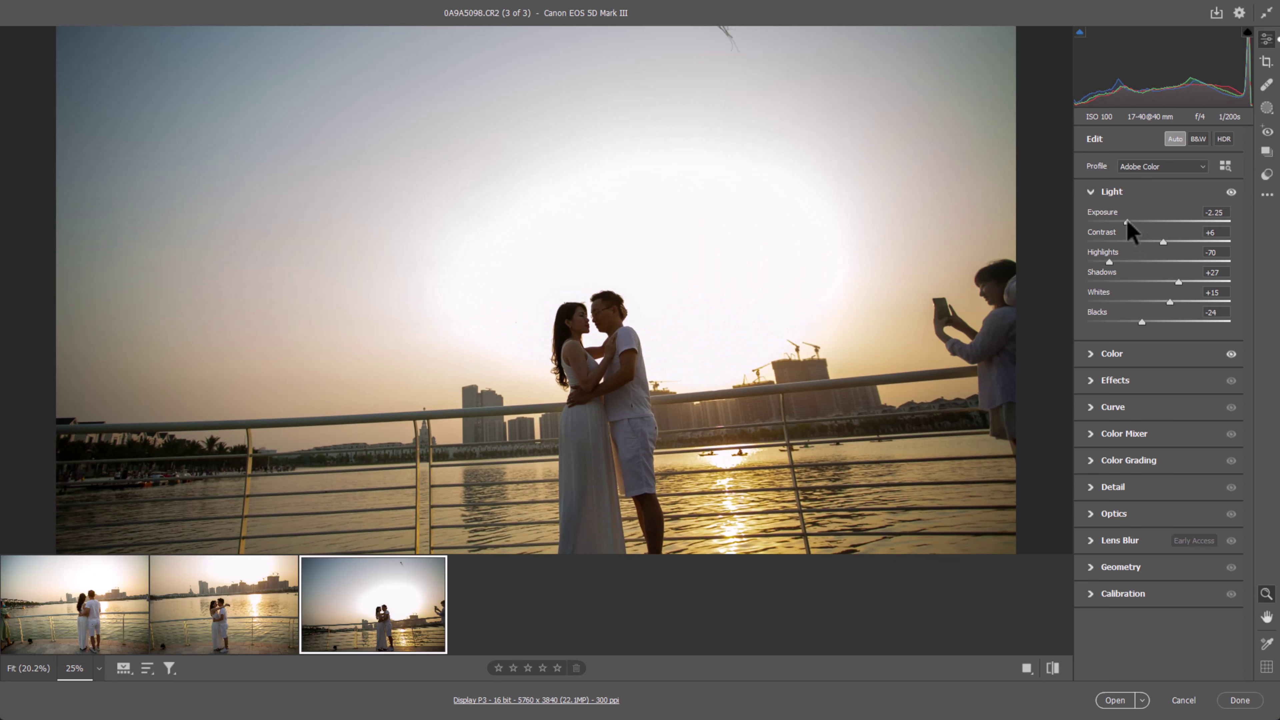
pyautogui.moveTo(1127, 221); pyautogui.dragTo(1131, 222)
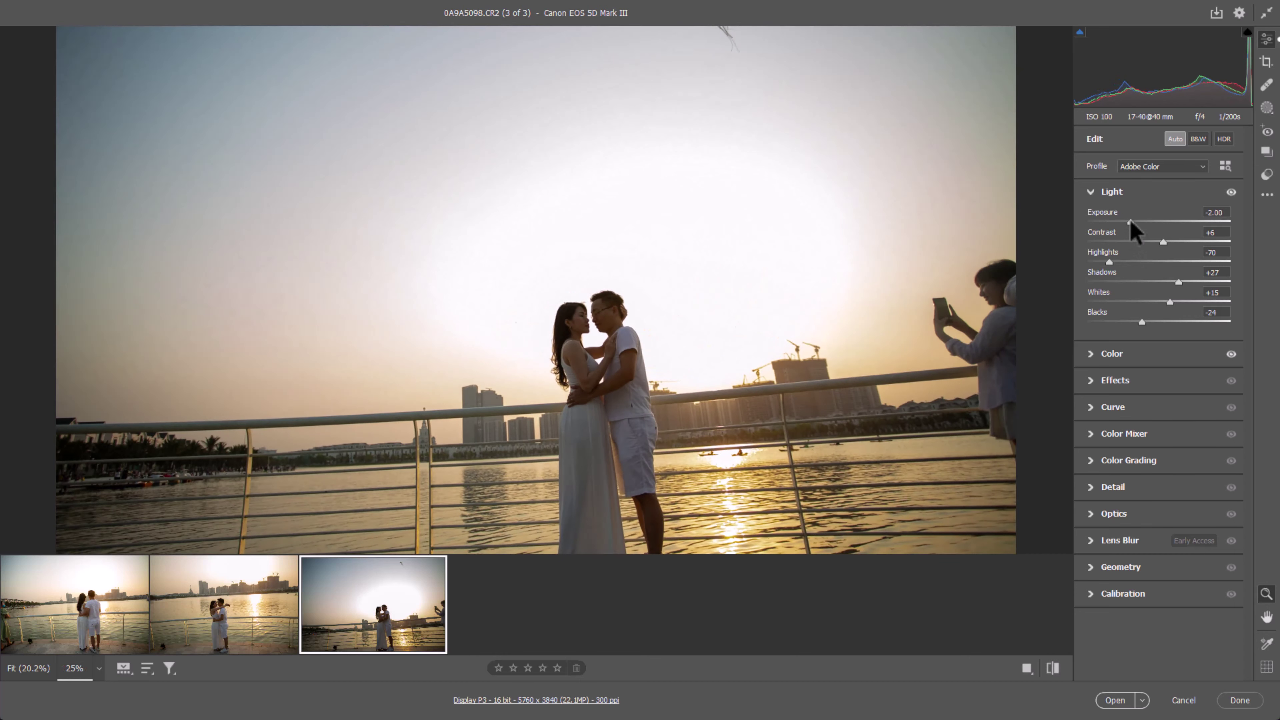
pyautogui.keyDown('alt'); pyautogui.click(797, 355); pyautogui.keyUp('alt')
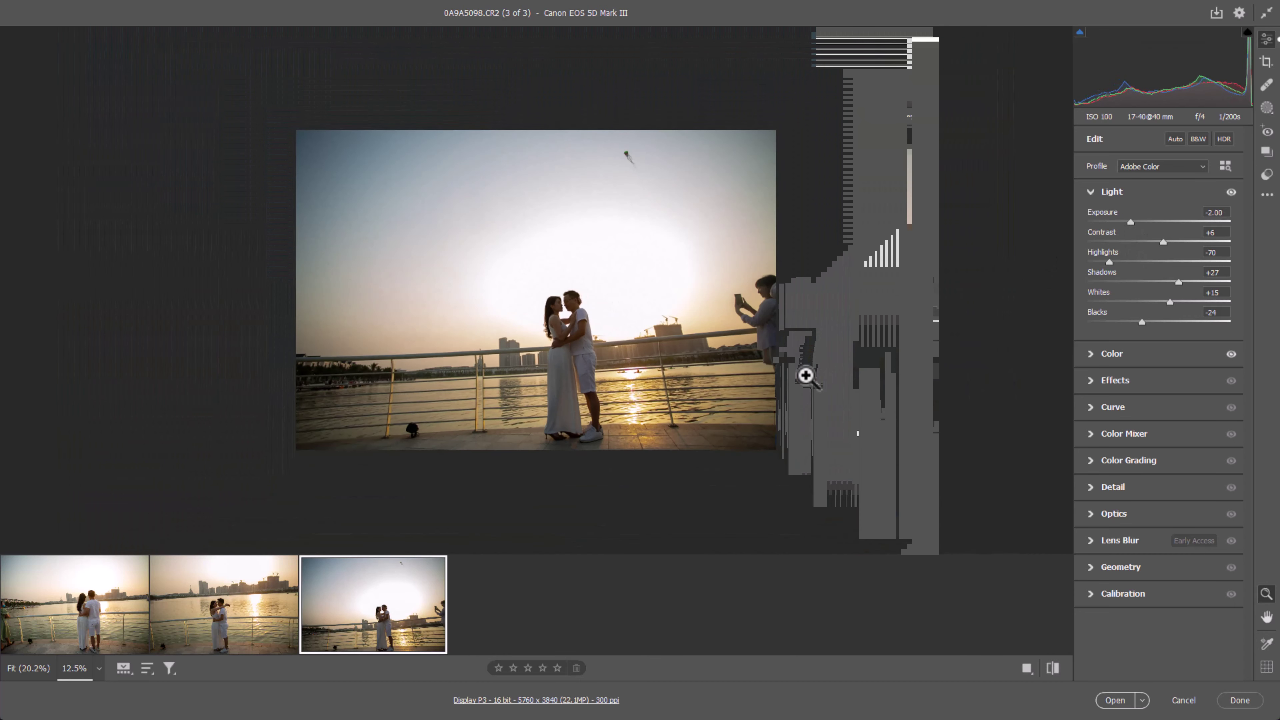
# - Select all three photos and set HSL saturation: Yellows +8, Oranges -5
pyautogui.hotkey('ctrl', 'a')
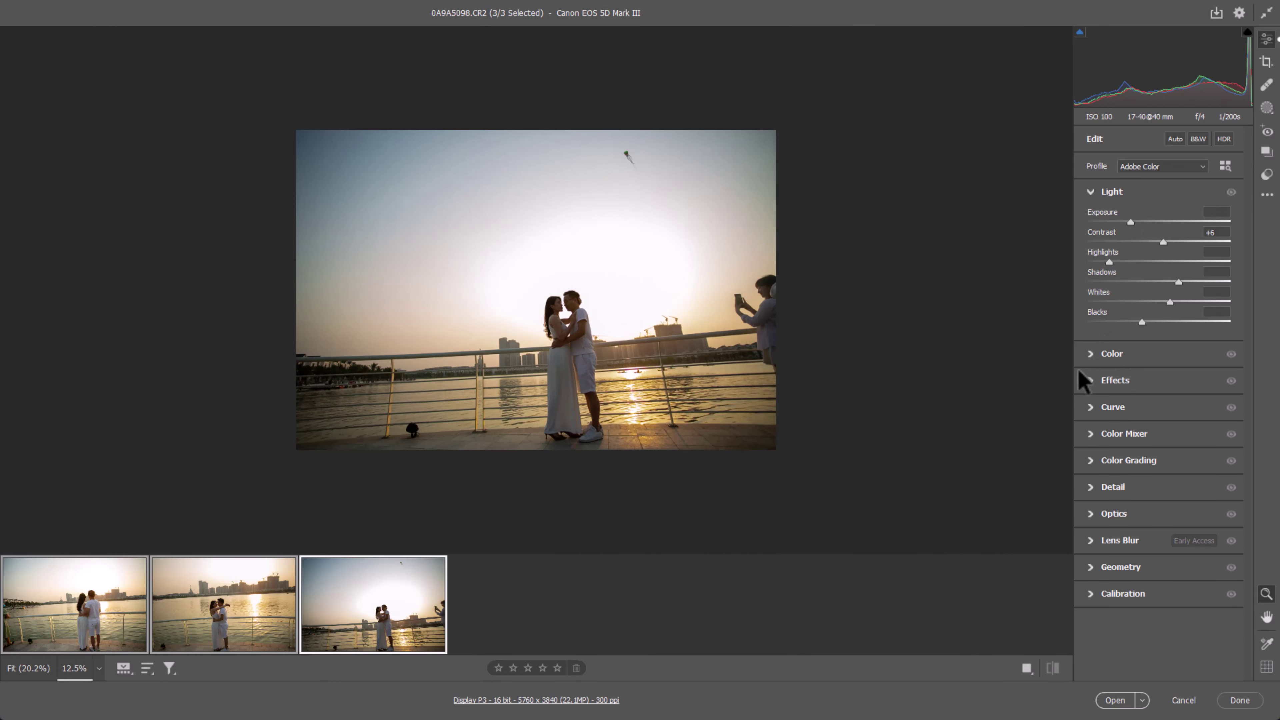
pyautogui.click(1091, 434)
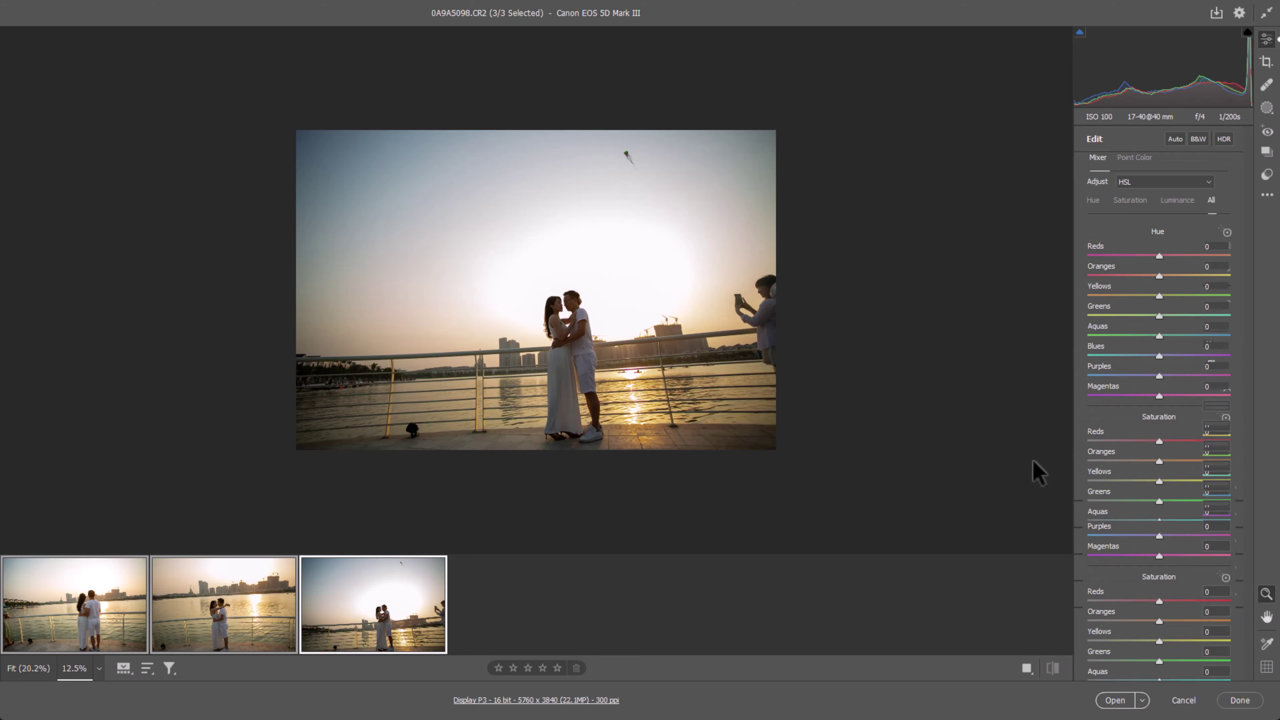
pyautogui.click(927, 446)
pyautogui.click(689, 399)
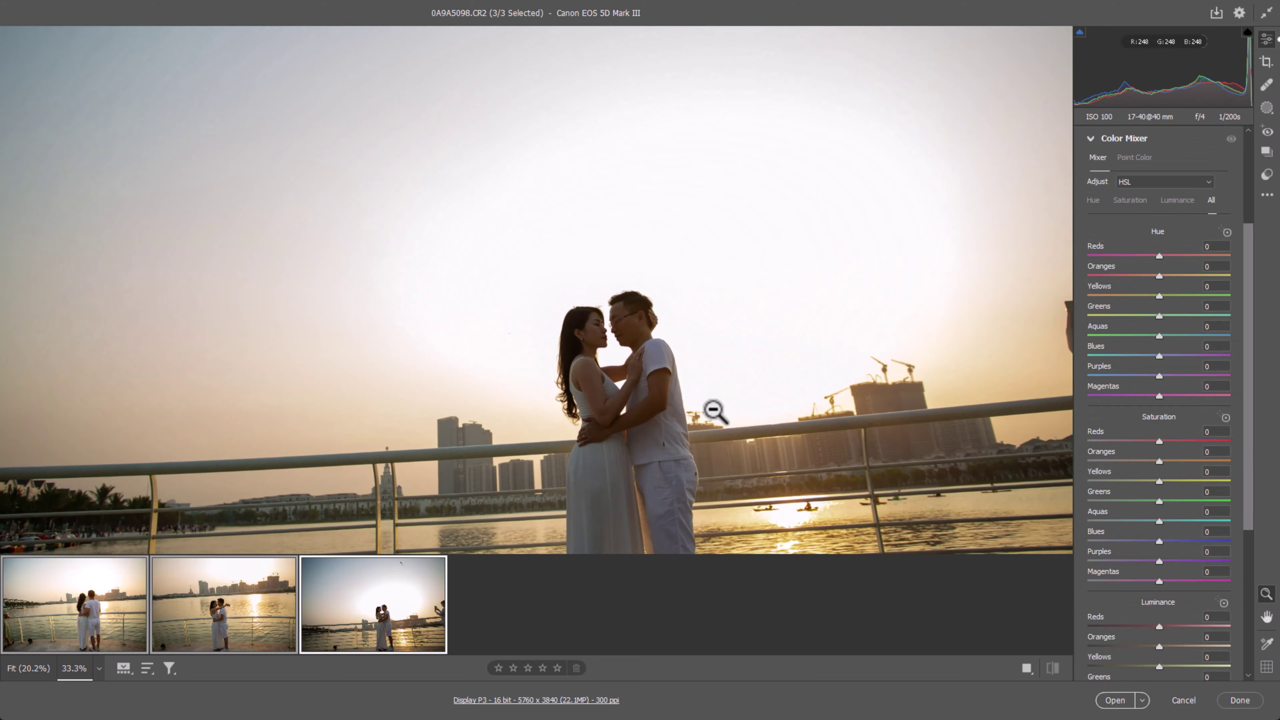
pyautogui.hotkey('ctrl', '-')
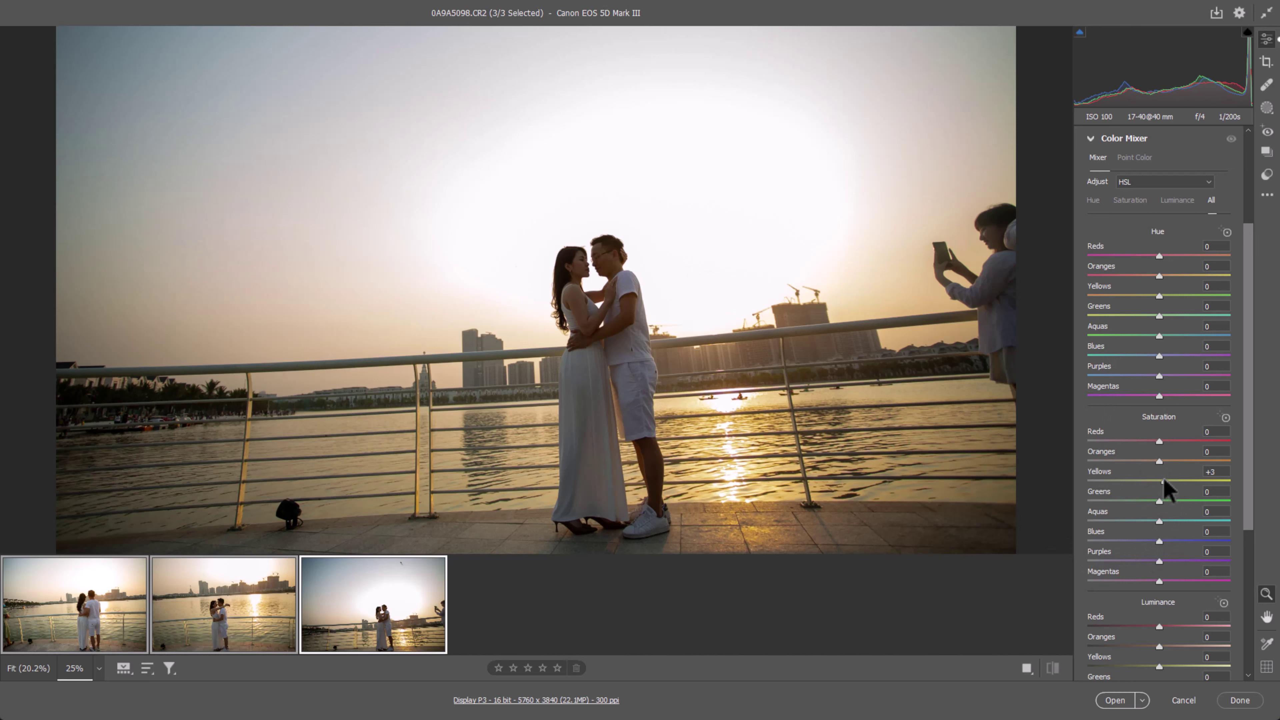
pyautogui.moveTo(1151, 484); pyautogui.dragTo(1185, 484)
pyautogui.click(972, 428)
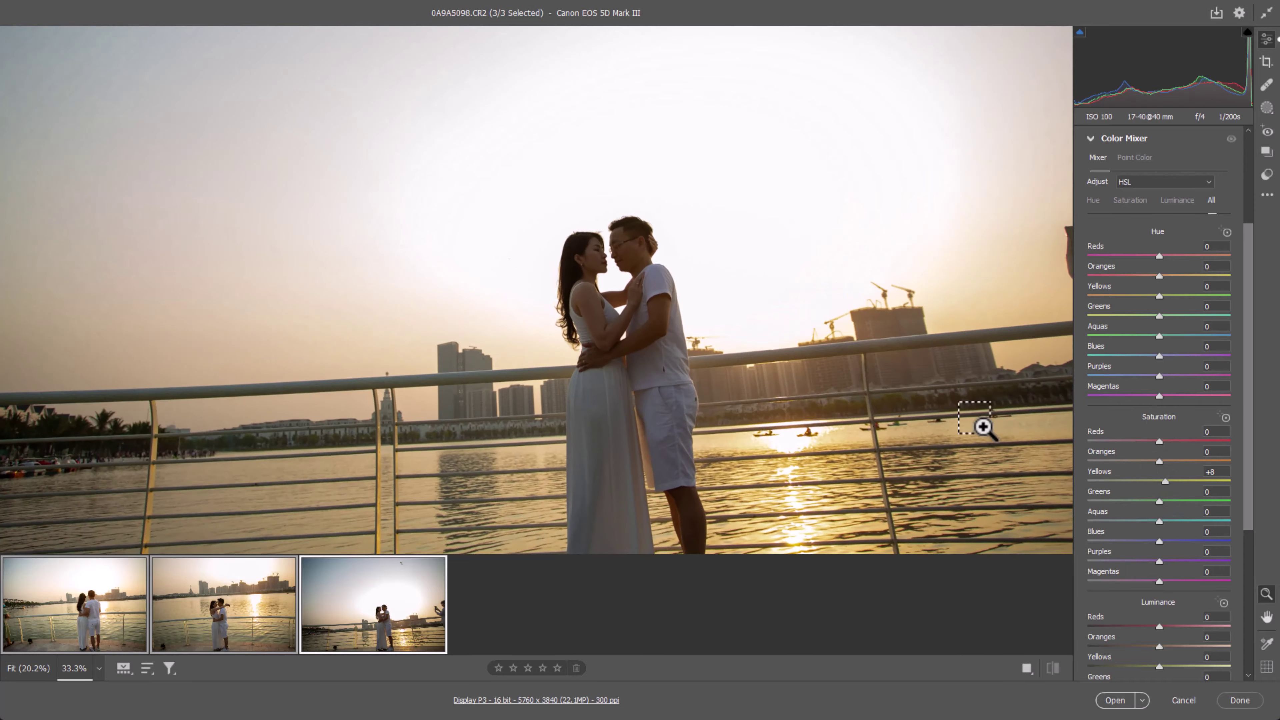
pyautogui.hotkey('ctrl', '-')
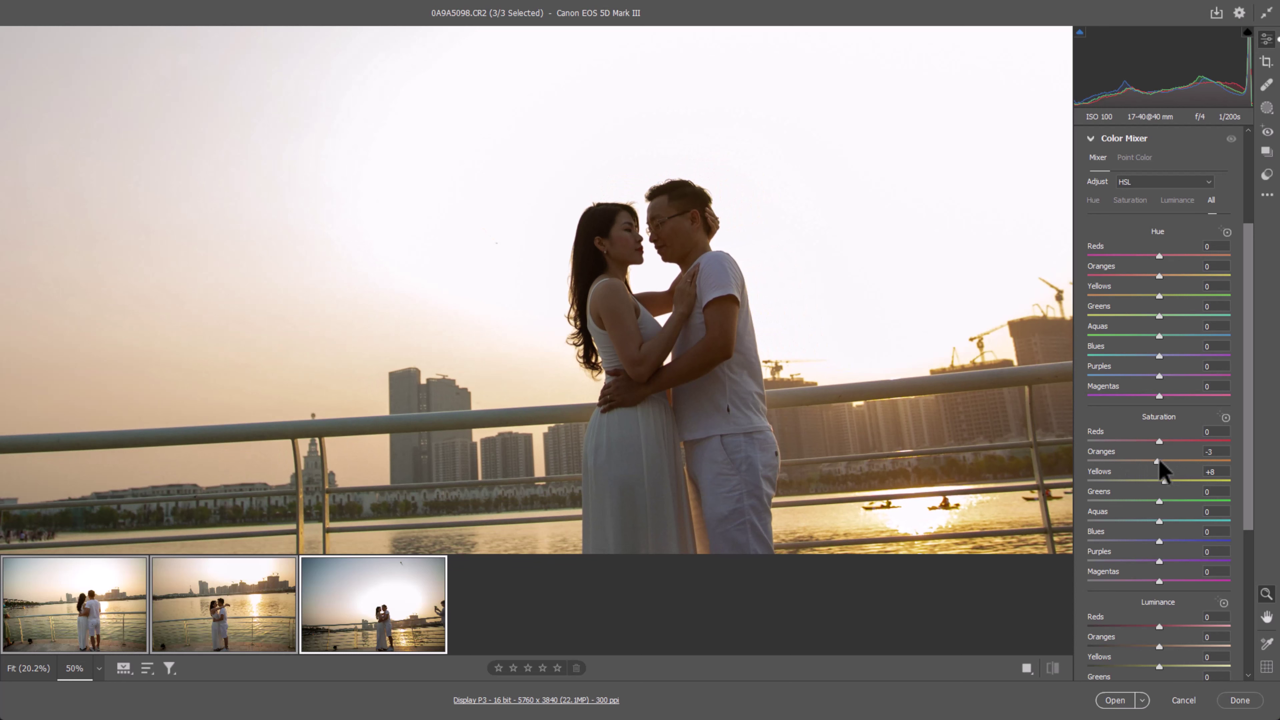
pyautogui.hotkey('ctrl', '-')
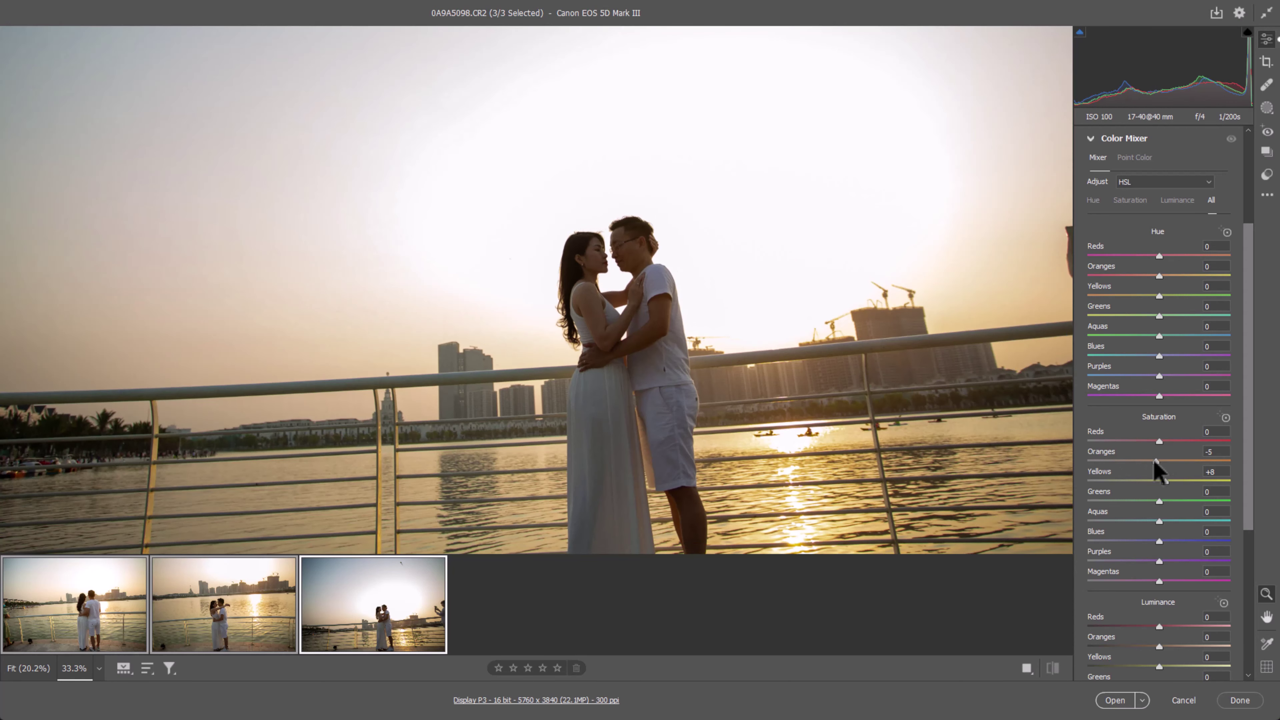
pyautogui.hotkey('ctrl', '-')
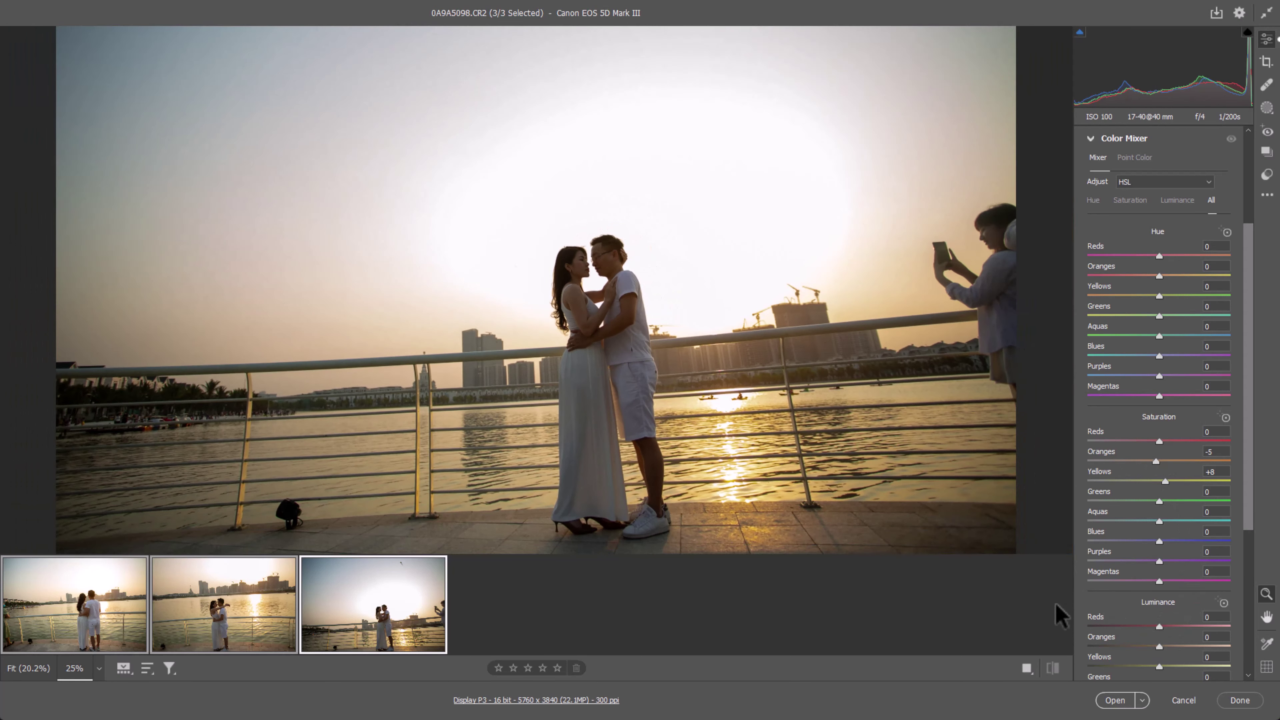
pyautogui.scroll(-2, 1177, 623)
pyautogui.scroll(-4, 1177, 623)
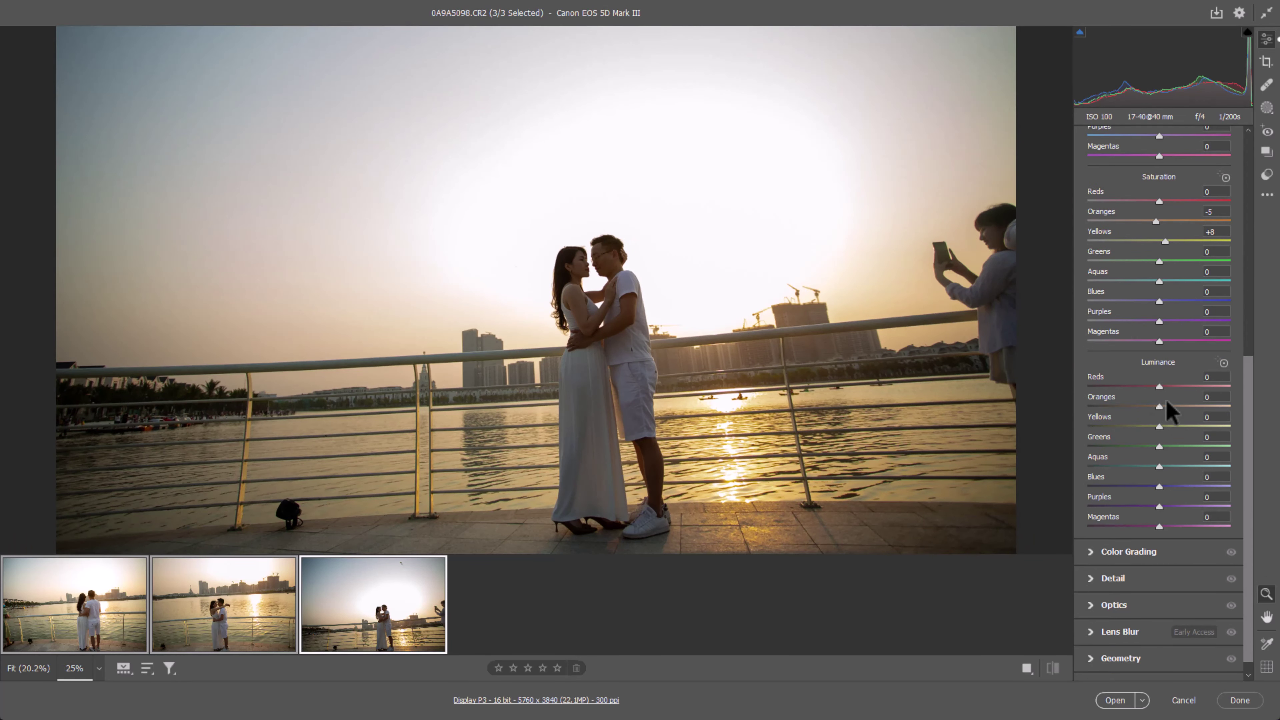
# - Use the targeted Luminance tool on the man's face to lift Orange luminance to +16
pyautogui.hotkey('ctrl', '+')
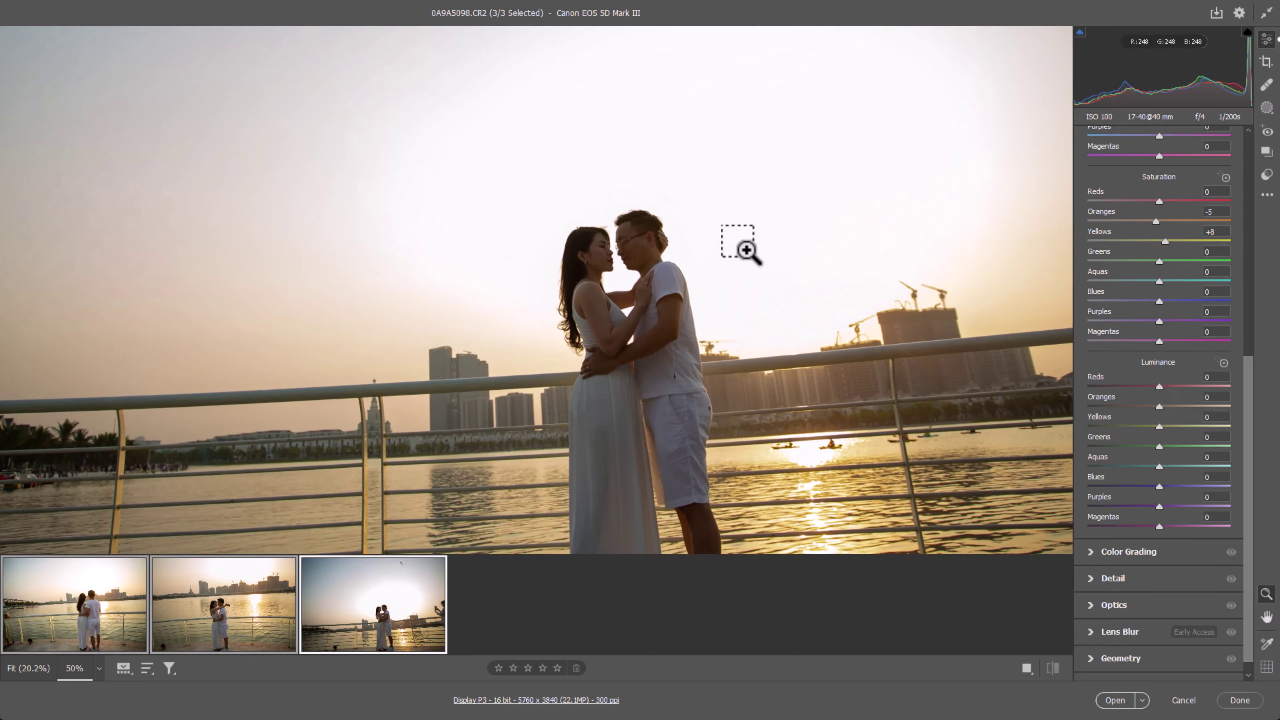
pyautogui.click(743, 248)
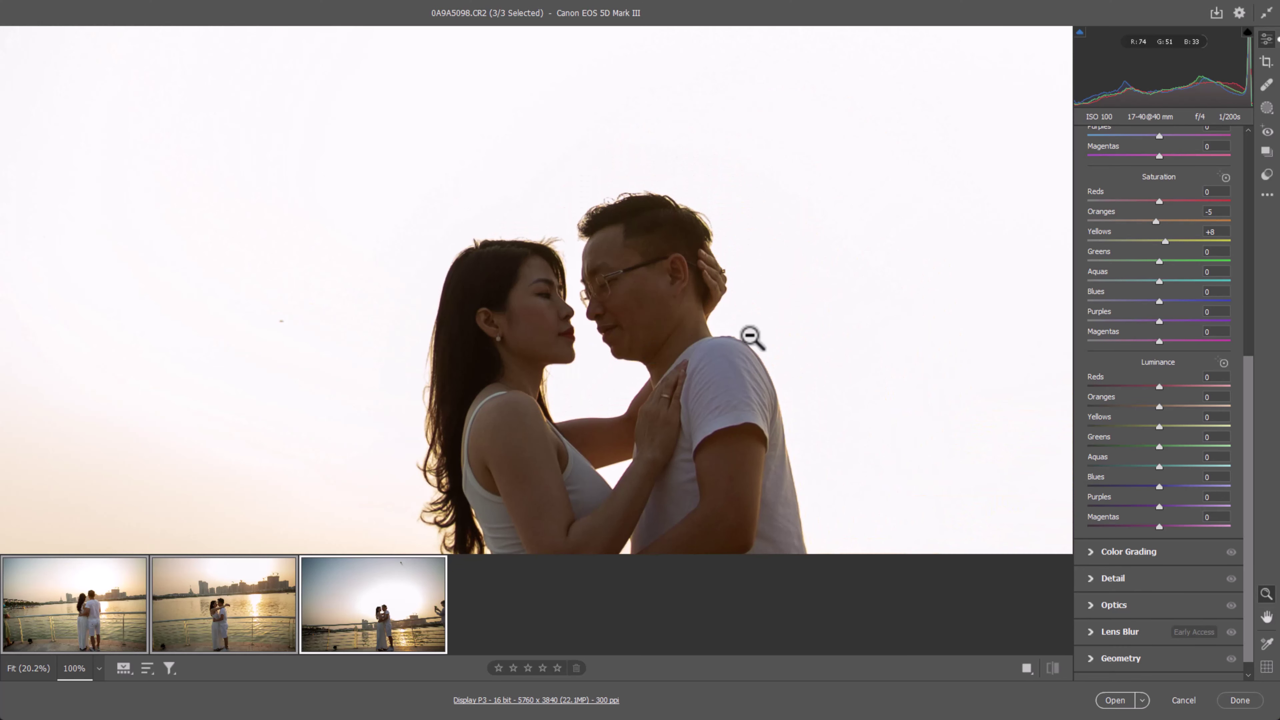
pyautogui.click(947, 375)
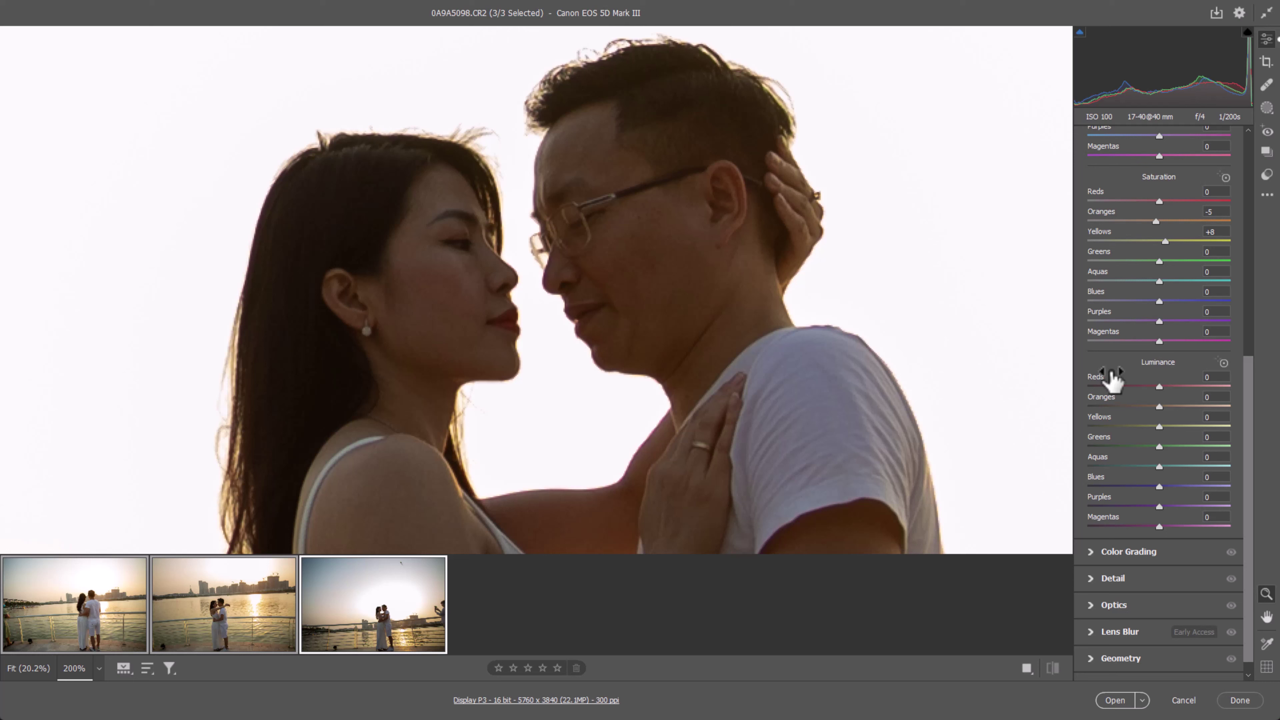
pyautogui.click(1225, 363)
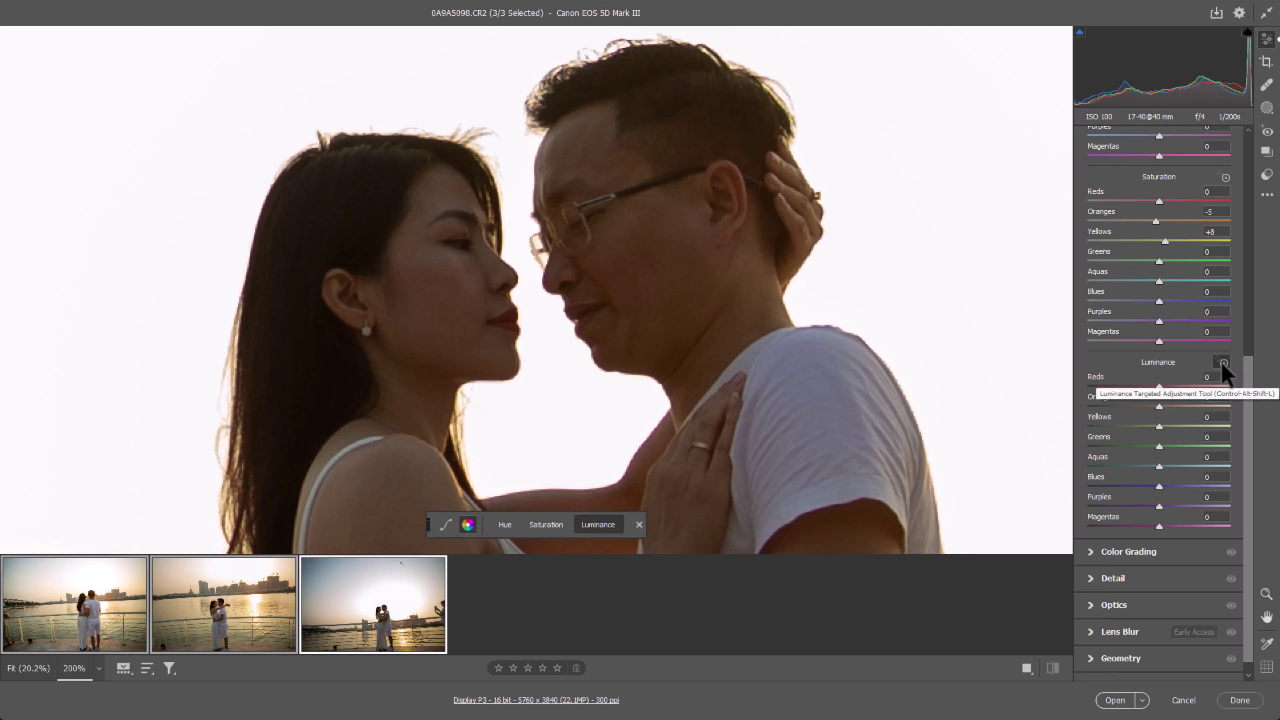
pyautogui.moveTo(628, 263); pyautogui.dragTo(687, 263)
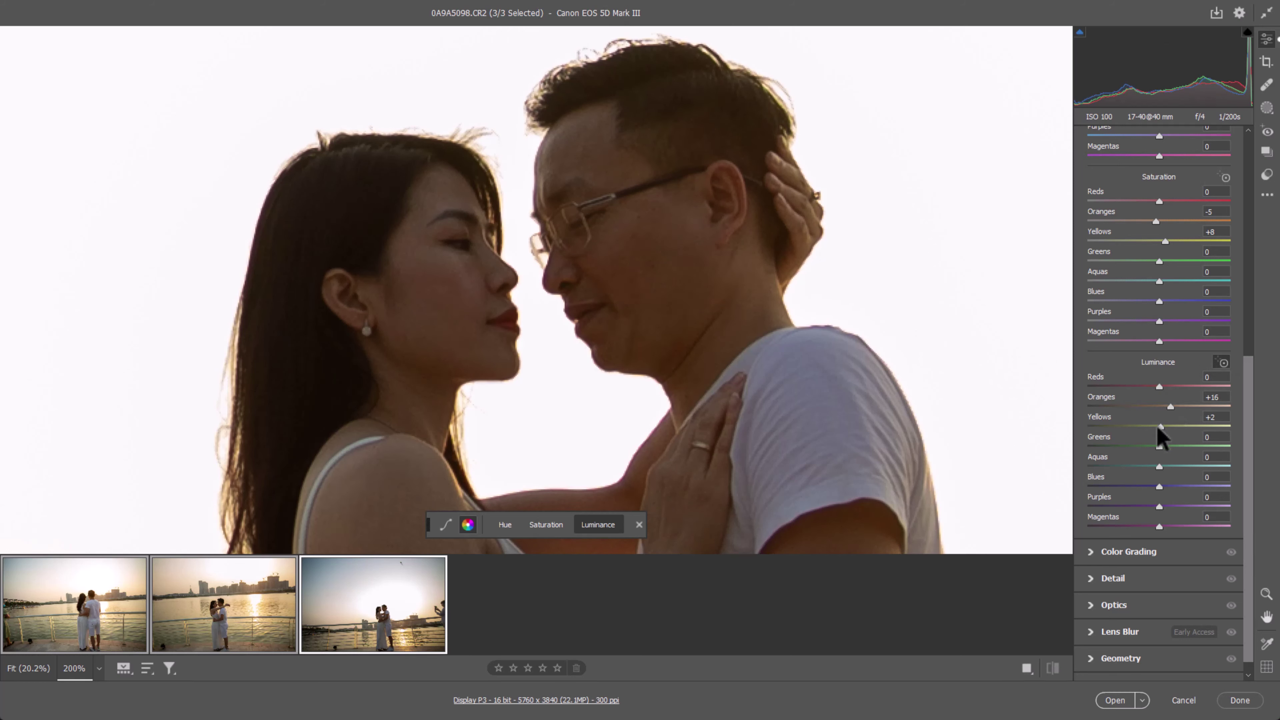
pyautogui.hotkey('ctrl', '-')
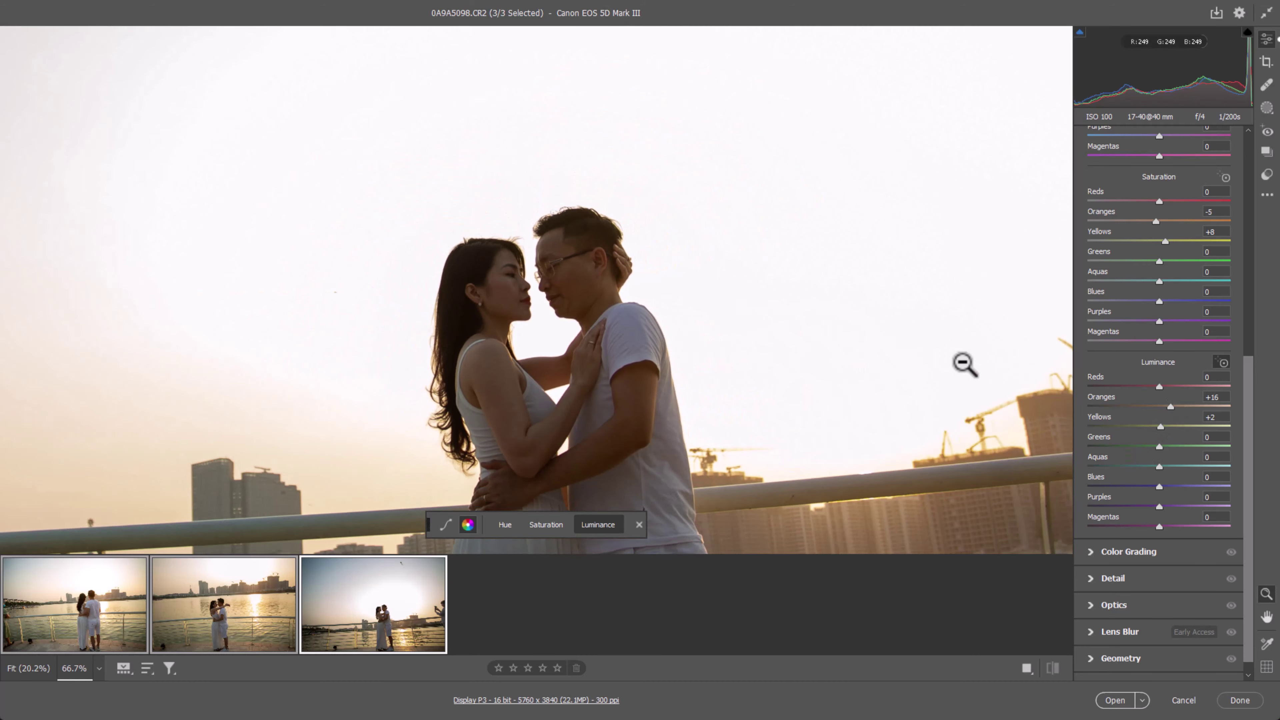
pyautogui.hotkey('ctrl', '+')
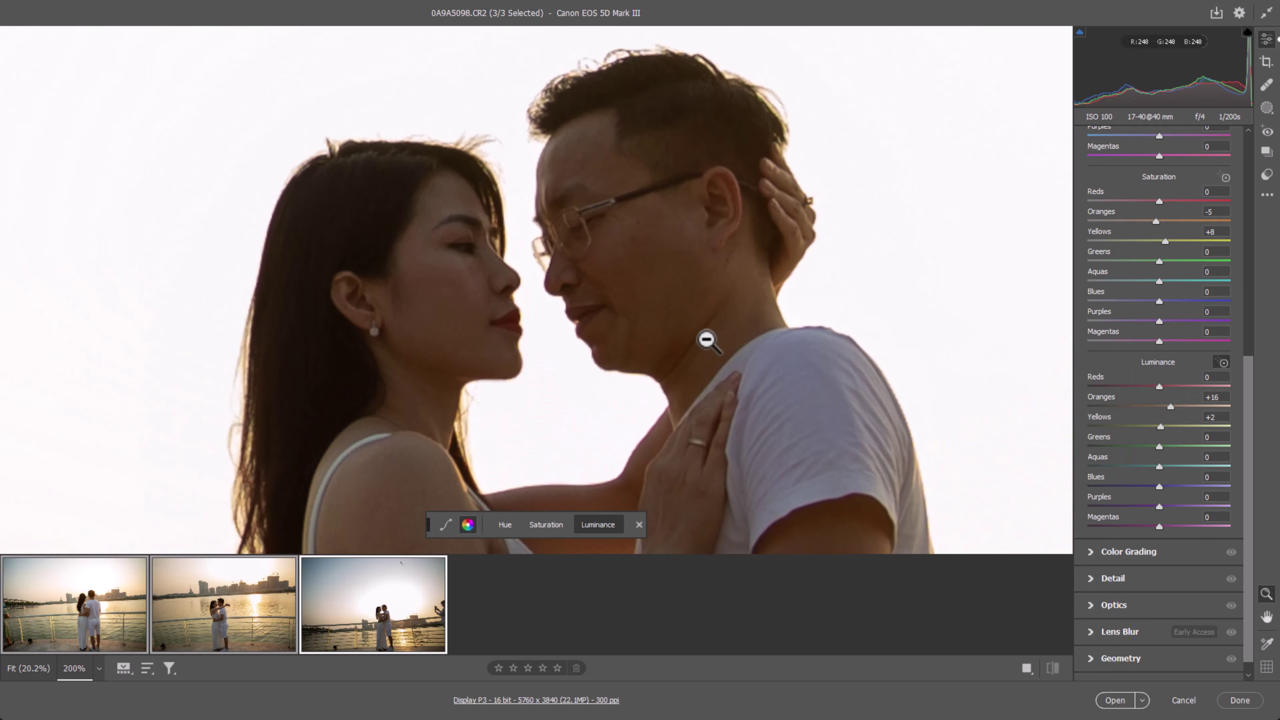
pyautogui.hotkey('ctrl', '-')
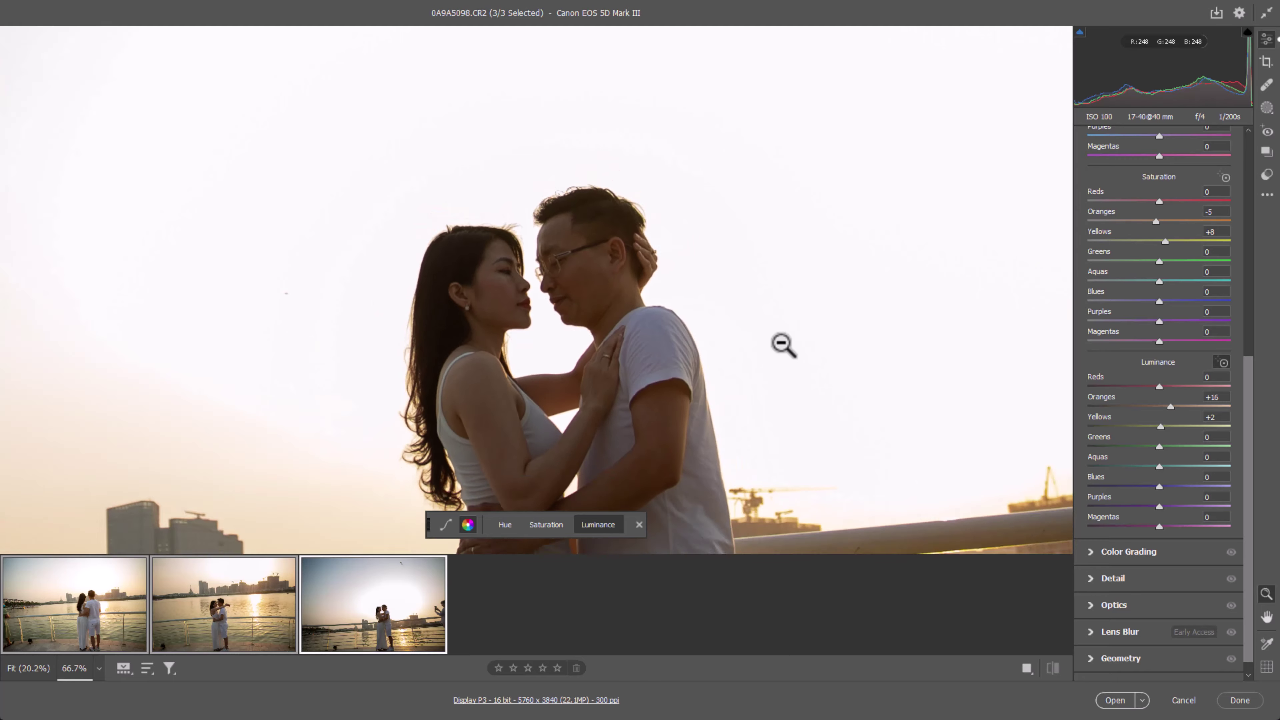
pyautogui.hotkey('ctrl', '-')
pyautogui.hotkey('ctrl', '-')
pyautogui.hotkey('ctrl', '-')
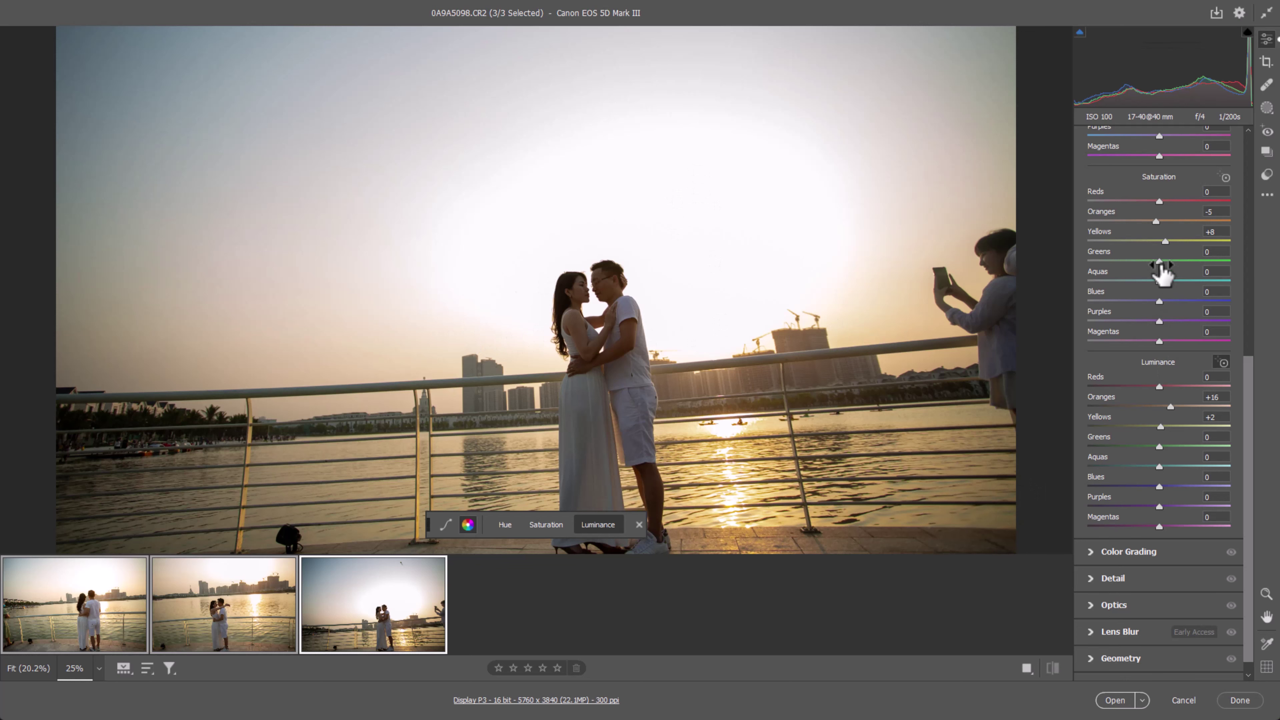
pyautogui.hotkey('ctrl', '+')
pyautogui.scroll(4, 1163, 347)
# - In Color Grading, warm the shadows, darken shadow luminance to -35, and set Blending to 43
pyautogui.scroll(2, 1173, 343)
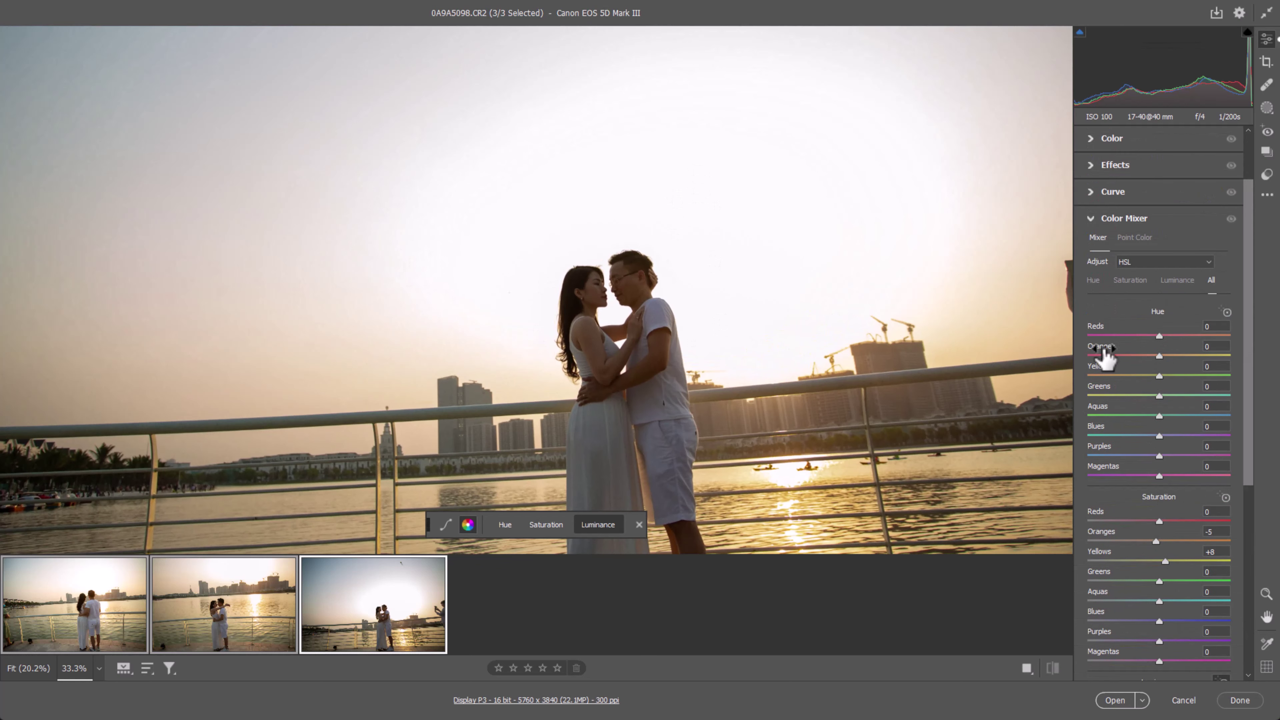
pyautogui.press('z')
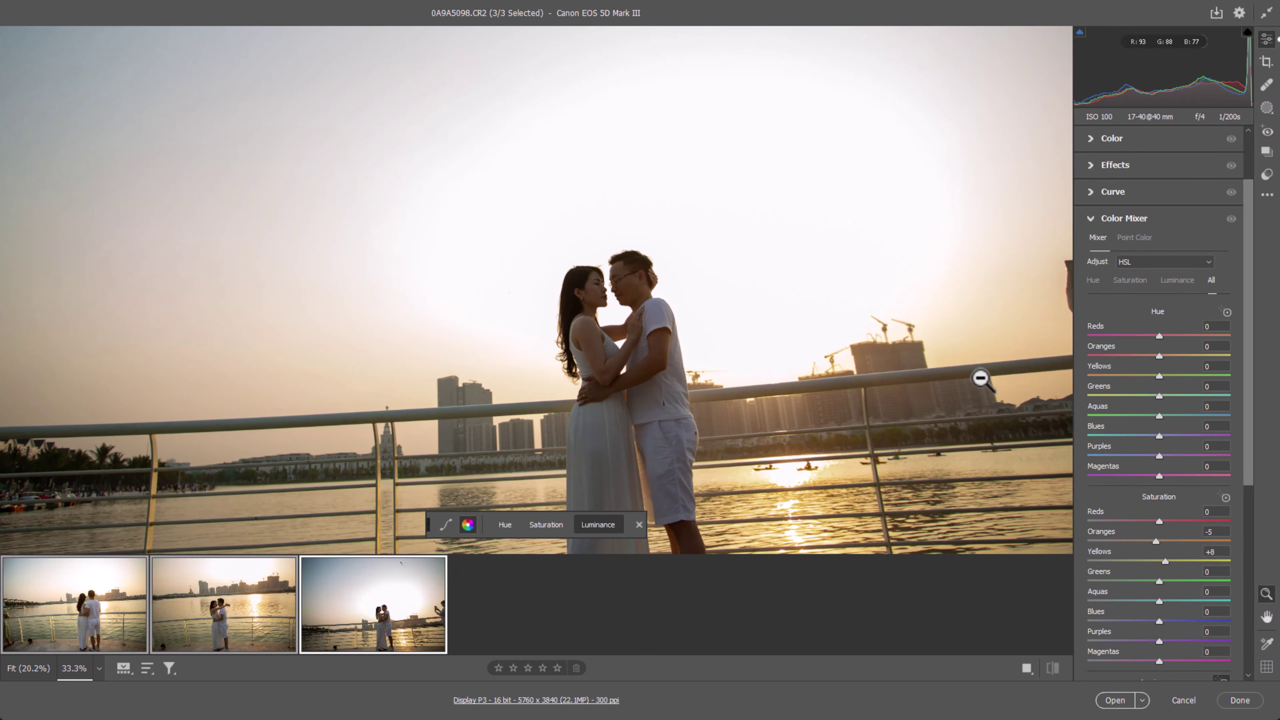
pyautogui.keyDown('alt'); pyautogui.click(981, 378); pyautogui.keyUp('alt')
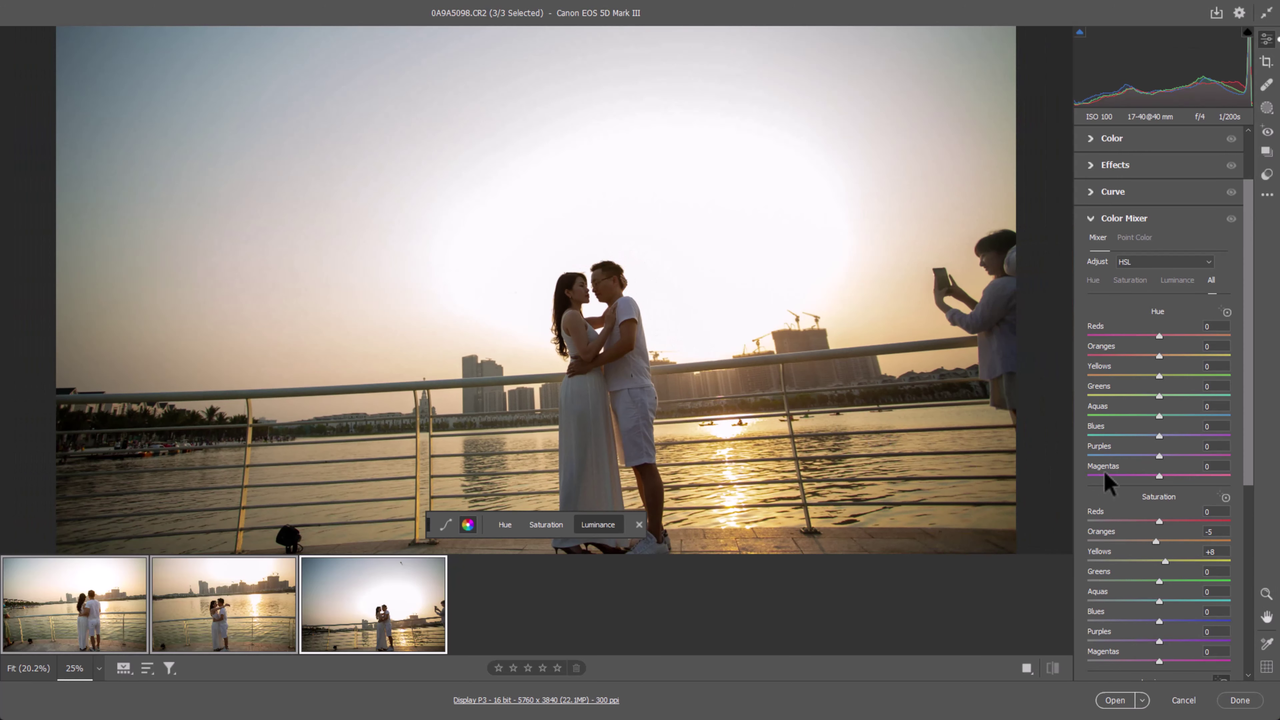
pyautogui.scroll(-5, 1109, 485)
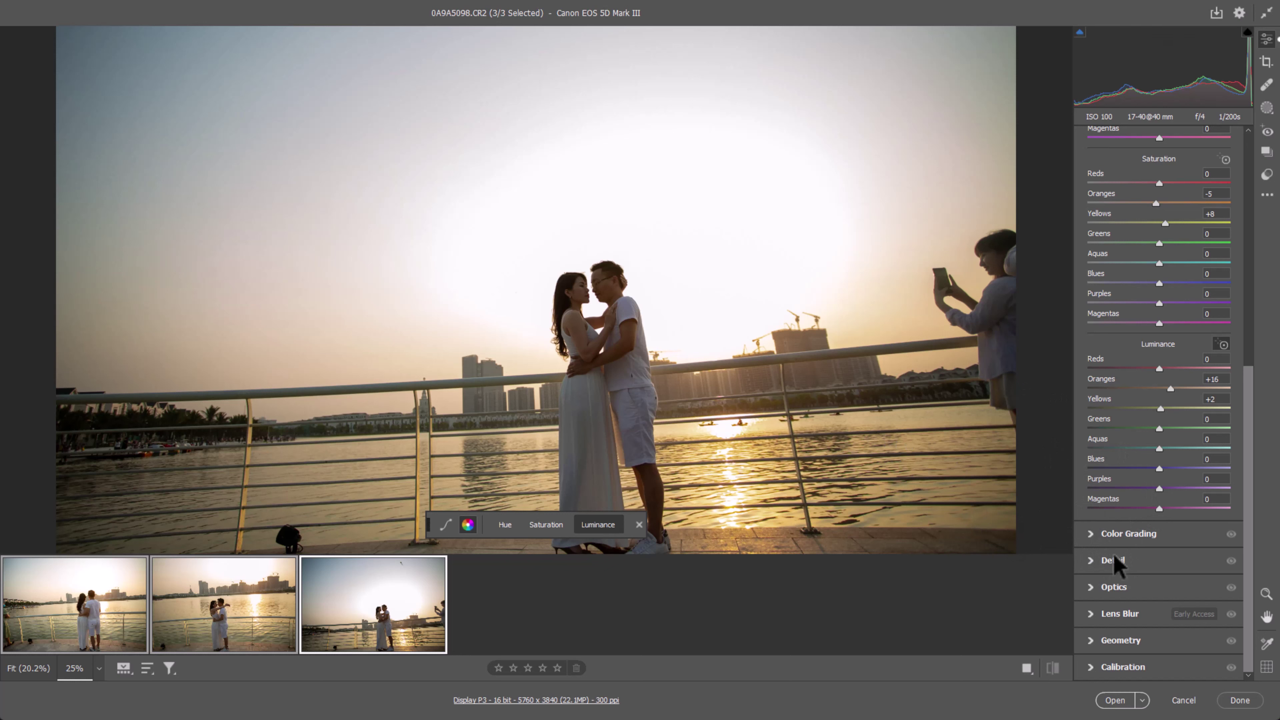
pyautogui.click(1091, 534)
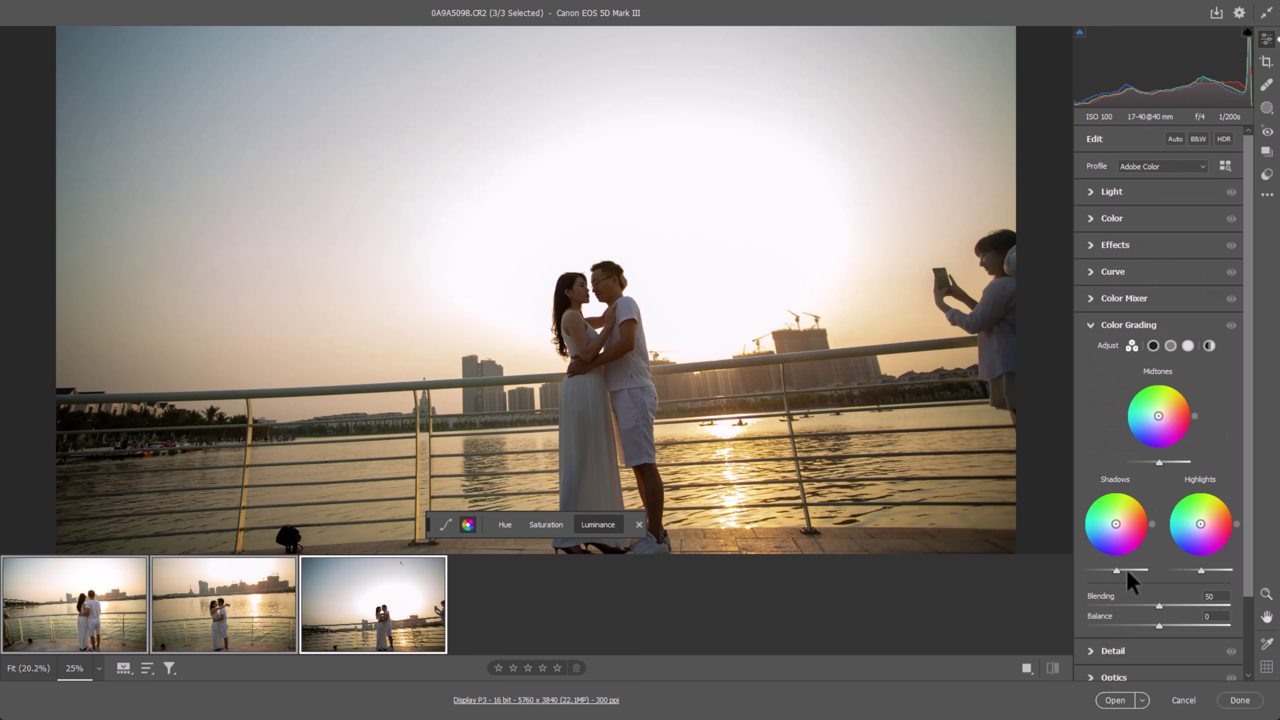
pyautogui.hotkey('ctrl', '+')
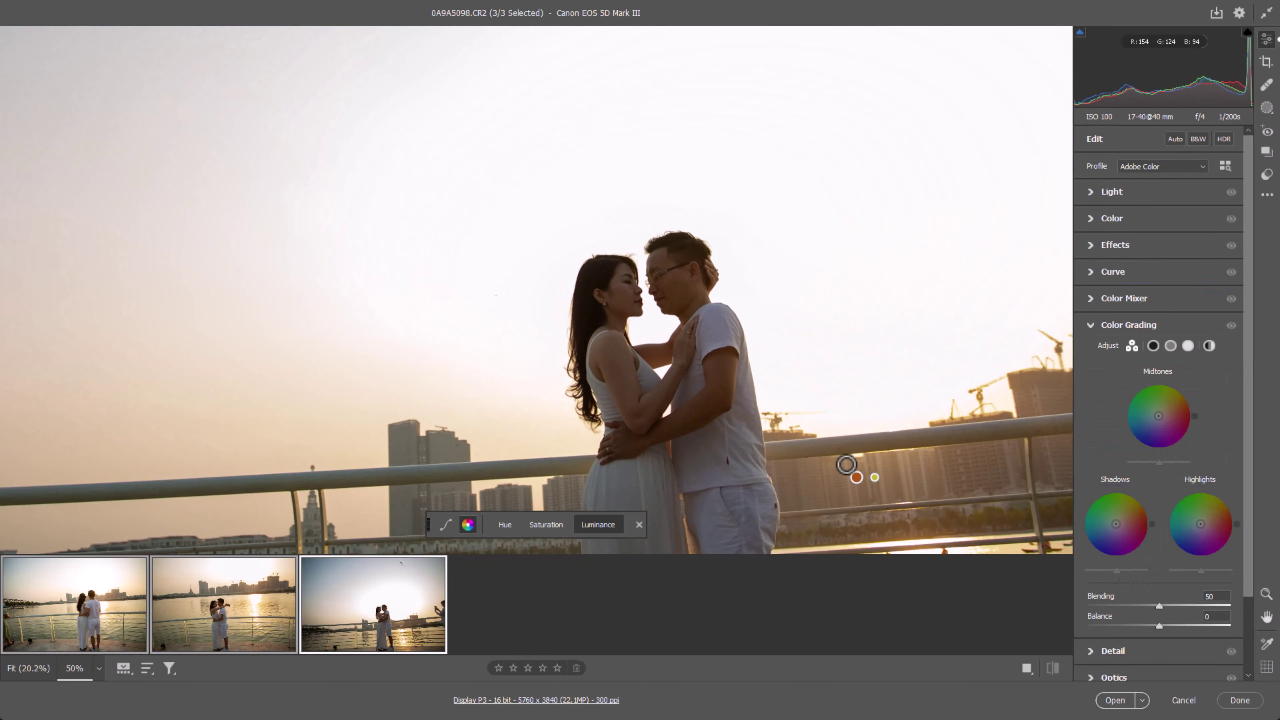
pyautogui.moveTo(849, 466); pyautogui.dragTo(781, 438)
pyautogui.hotkey('ctrl', '-')
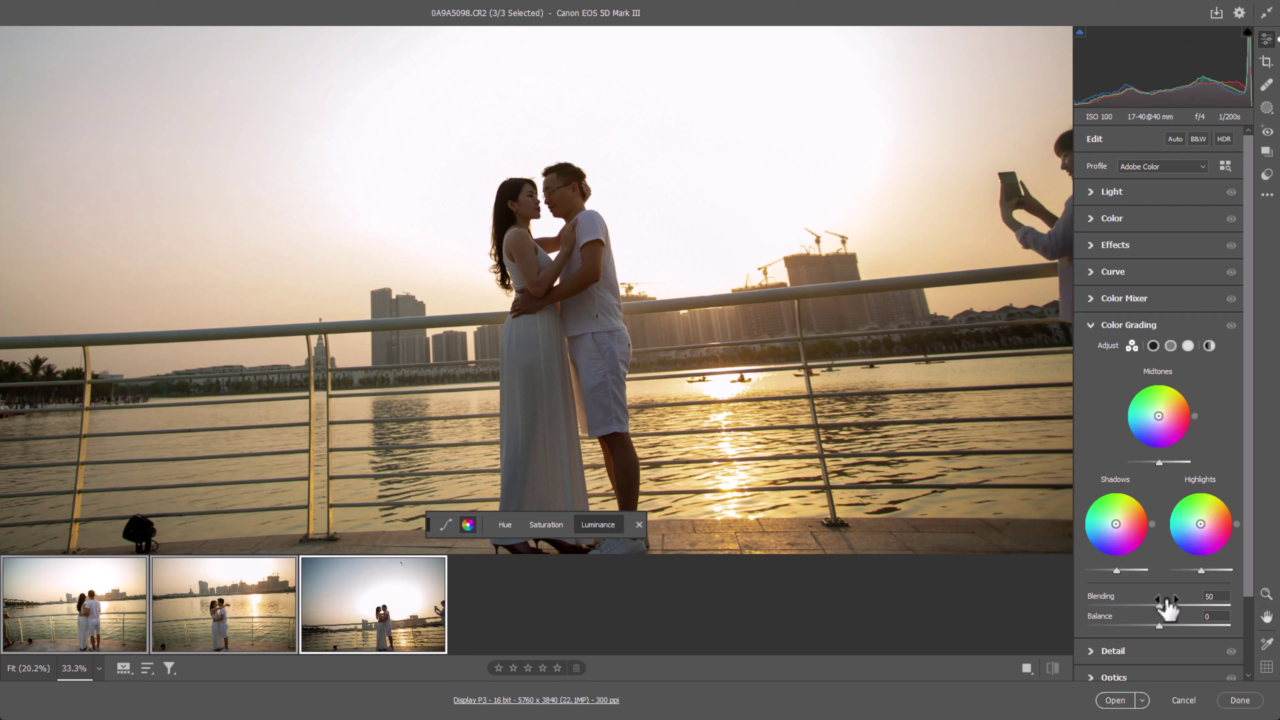
pyautogui.moveTo(1116, 524)
pyautogui.moveTo(1116, 525); pyautogui.dragTo(1115, 522)
pyautogui.hotkey('ctrl', '-')
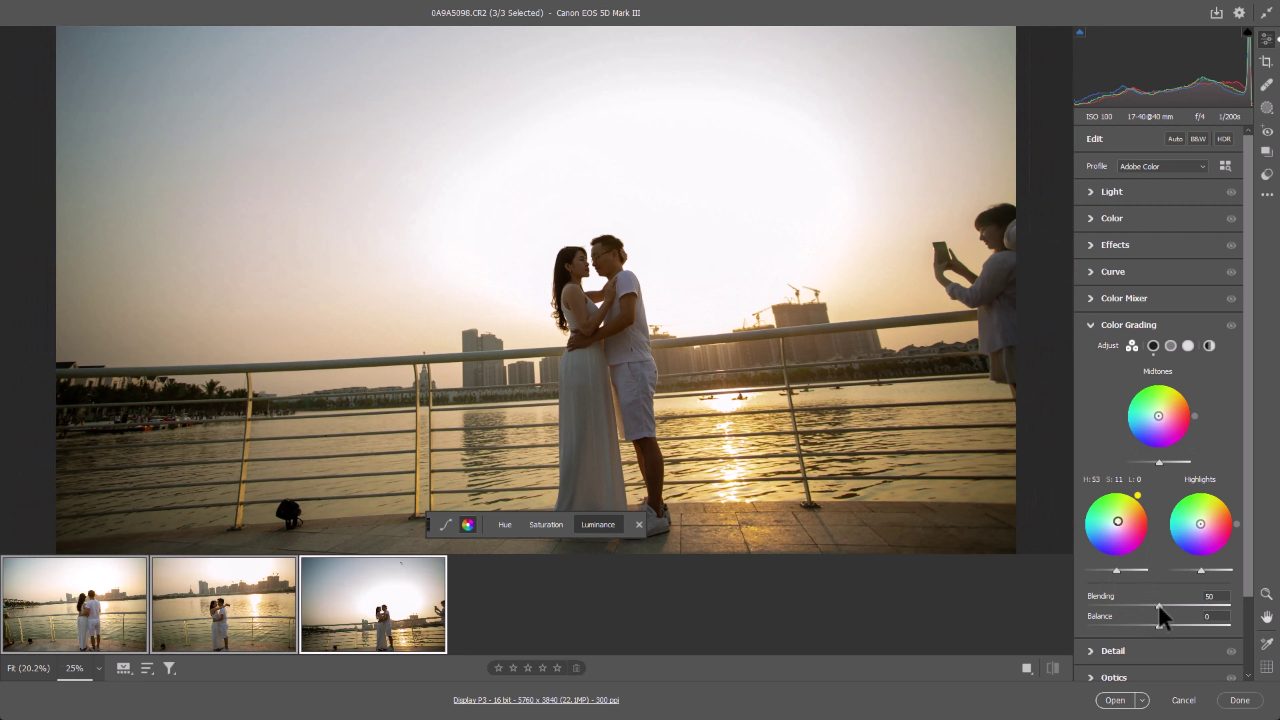
pyautogui.moveTo(1159, 607); pyautogui.dragTo(1030, 607)
pyautogui.moveTo(1112, 571); pyautogui.dragTo(1116, 572)
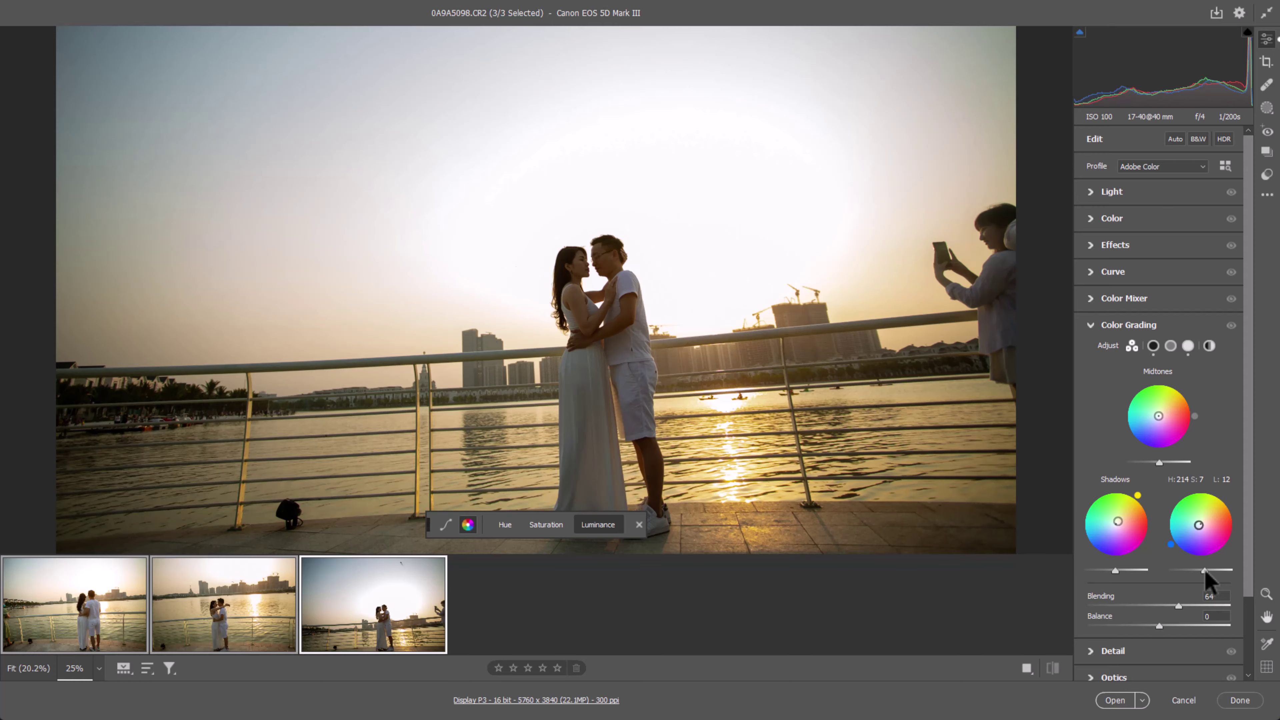
pyautogui.press('\\')
pyautogui.press('\\')
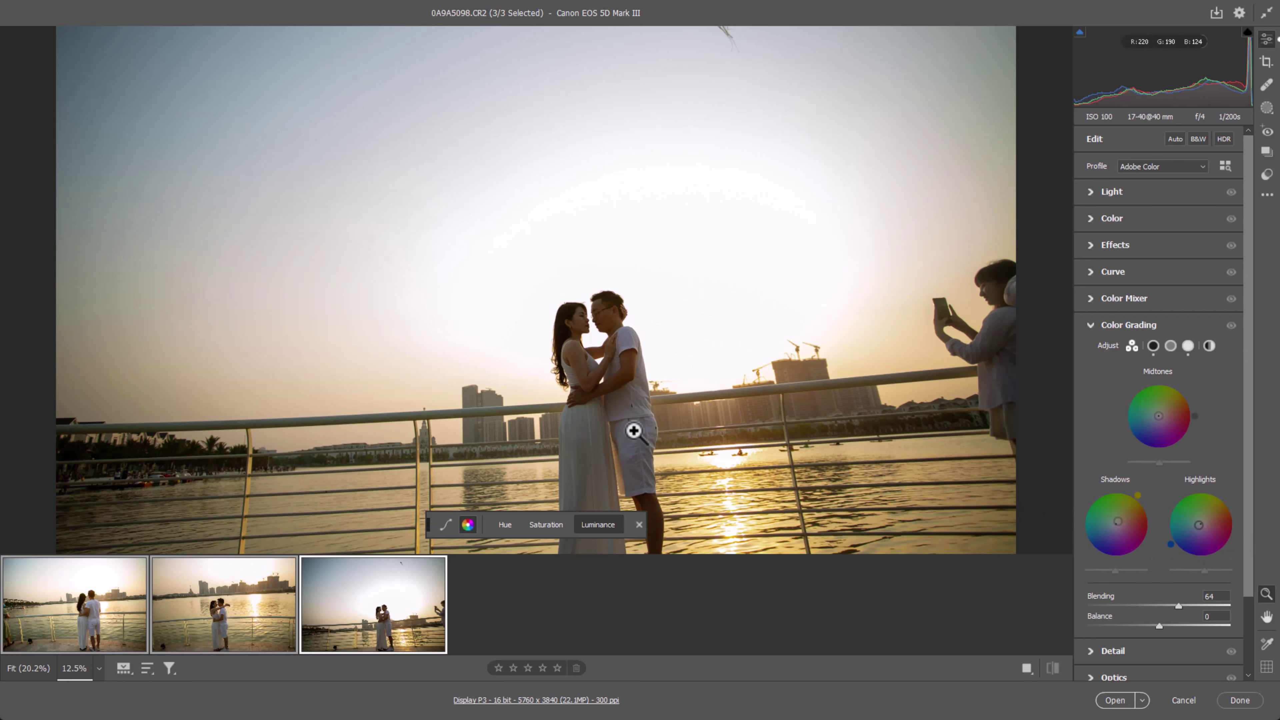
pyautogui.press('\\')
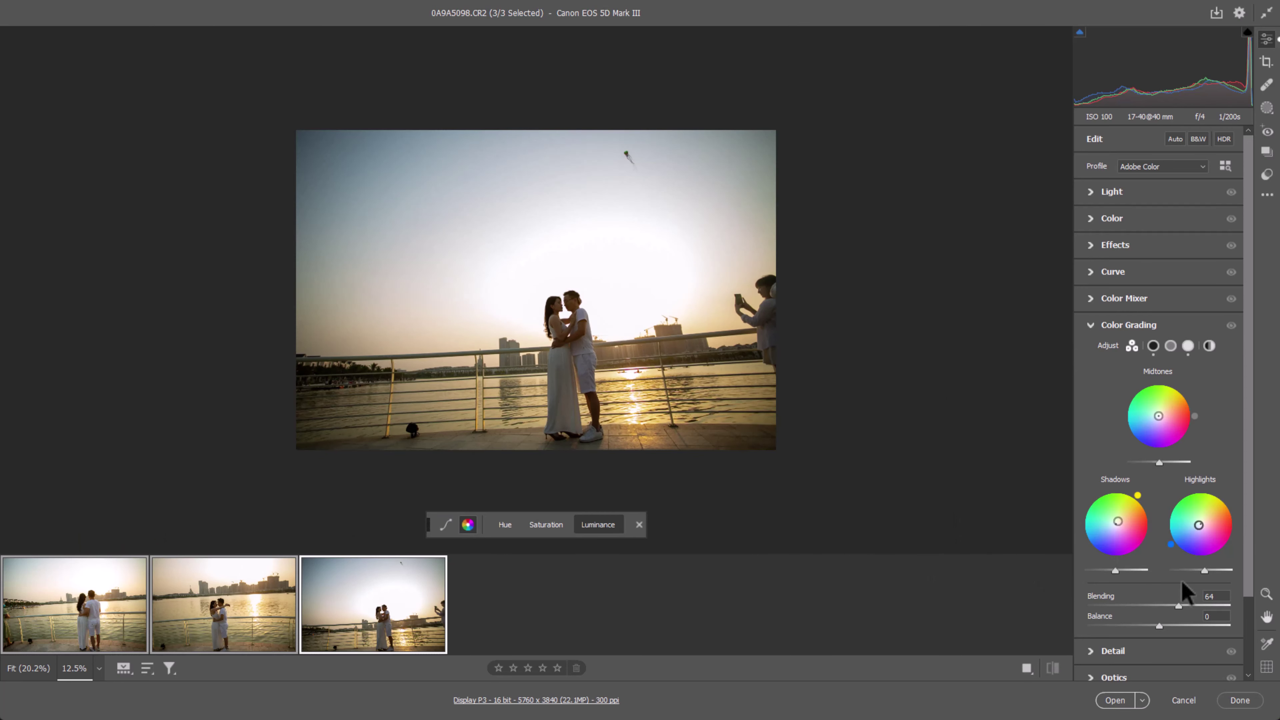
pyautogui.press('\\')
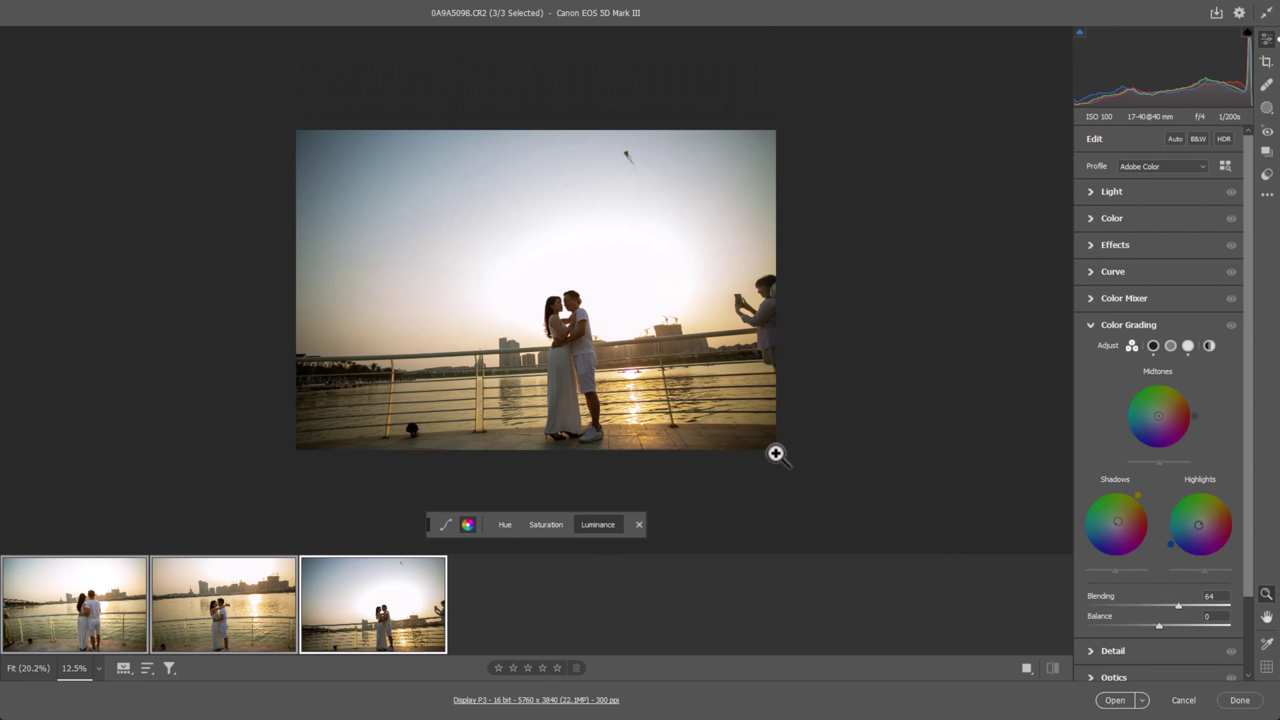
pyautogui.hotkey('ctrl', '+')
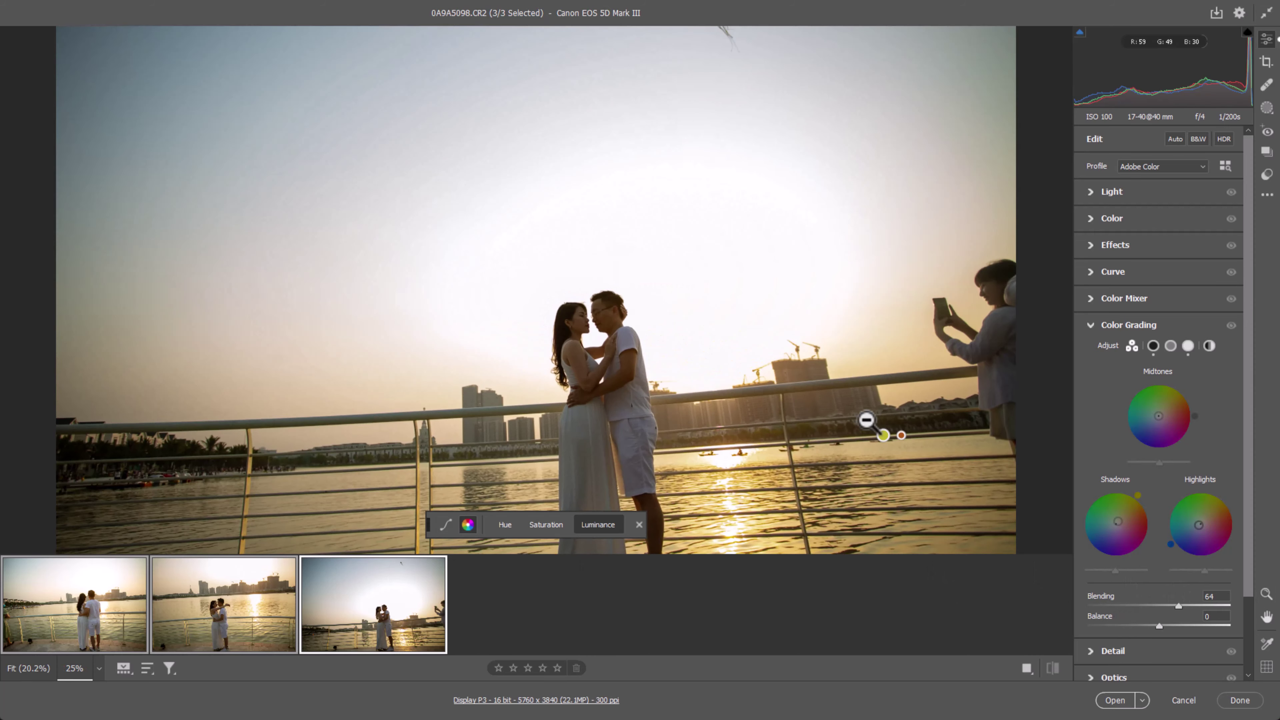
pyautogui.press('\\')
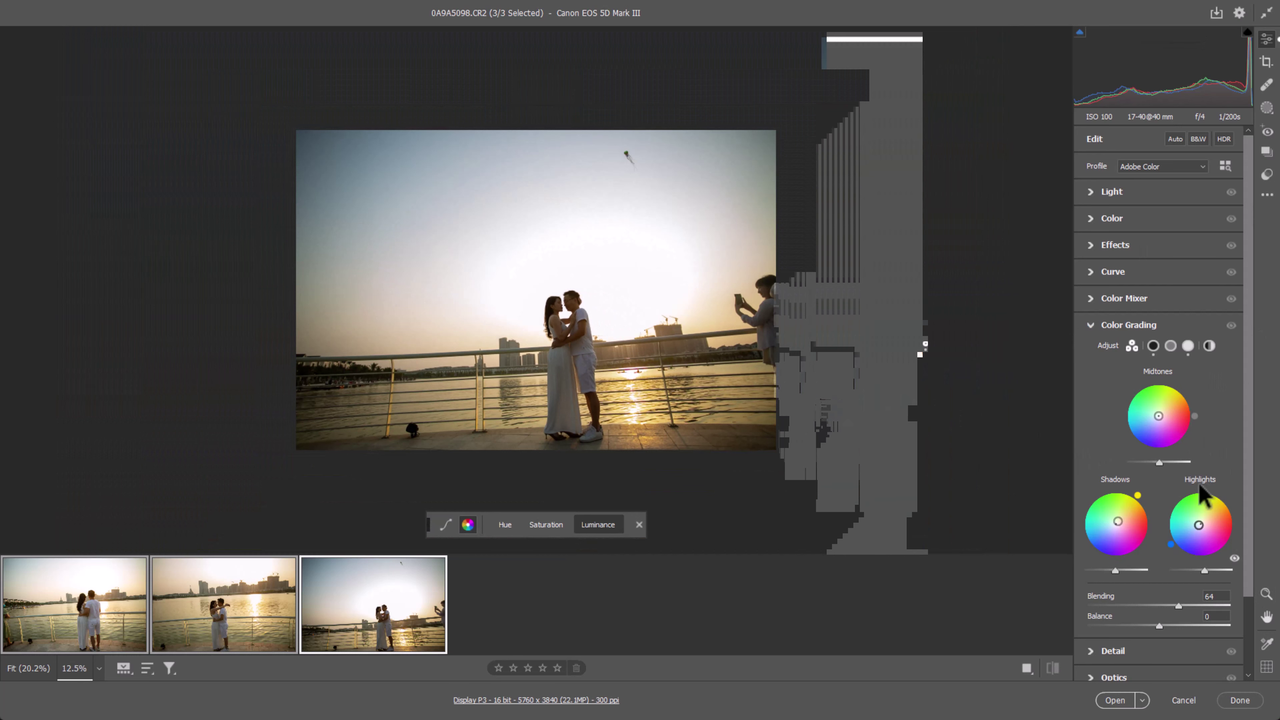
pyautogui.scroll(-3, 1200, 484)
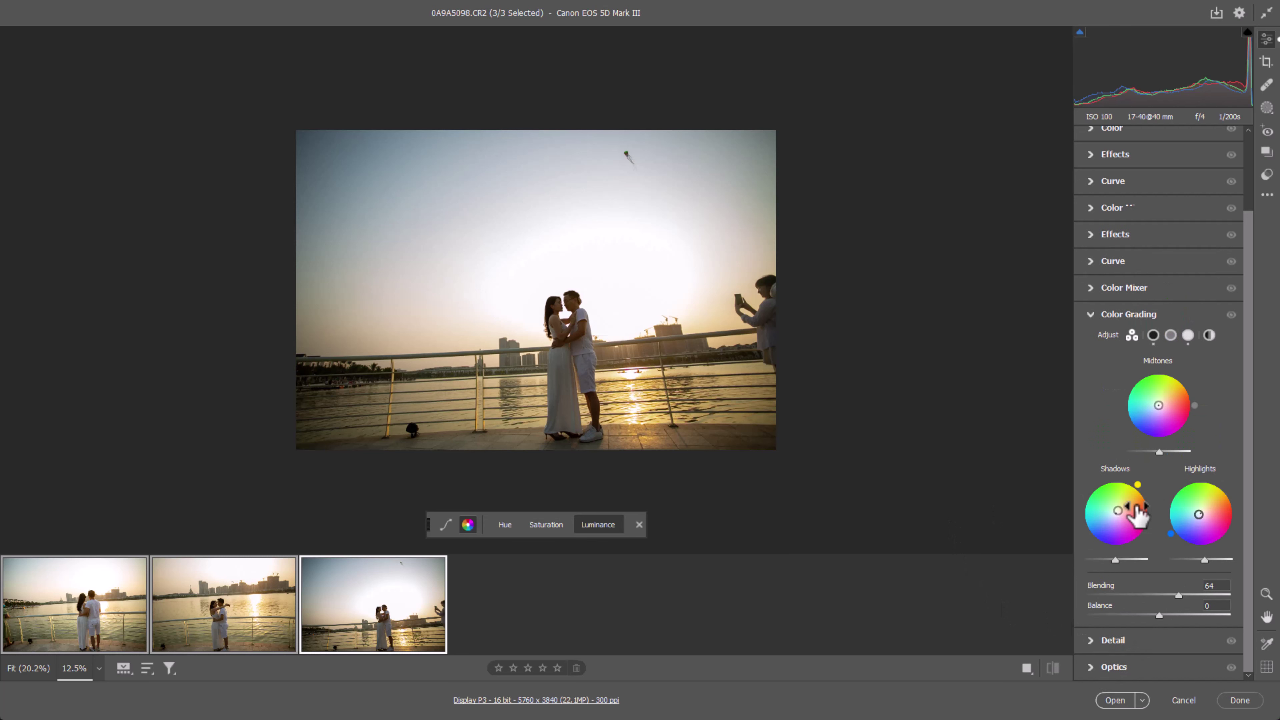
pyautogui.scroll(3, 1132, 514)
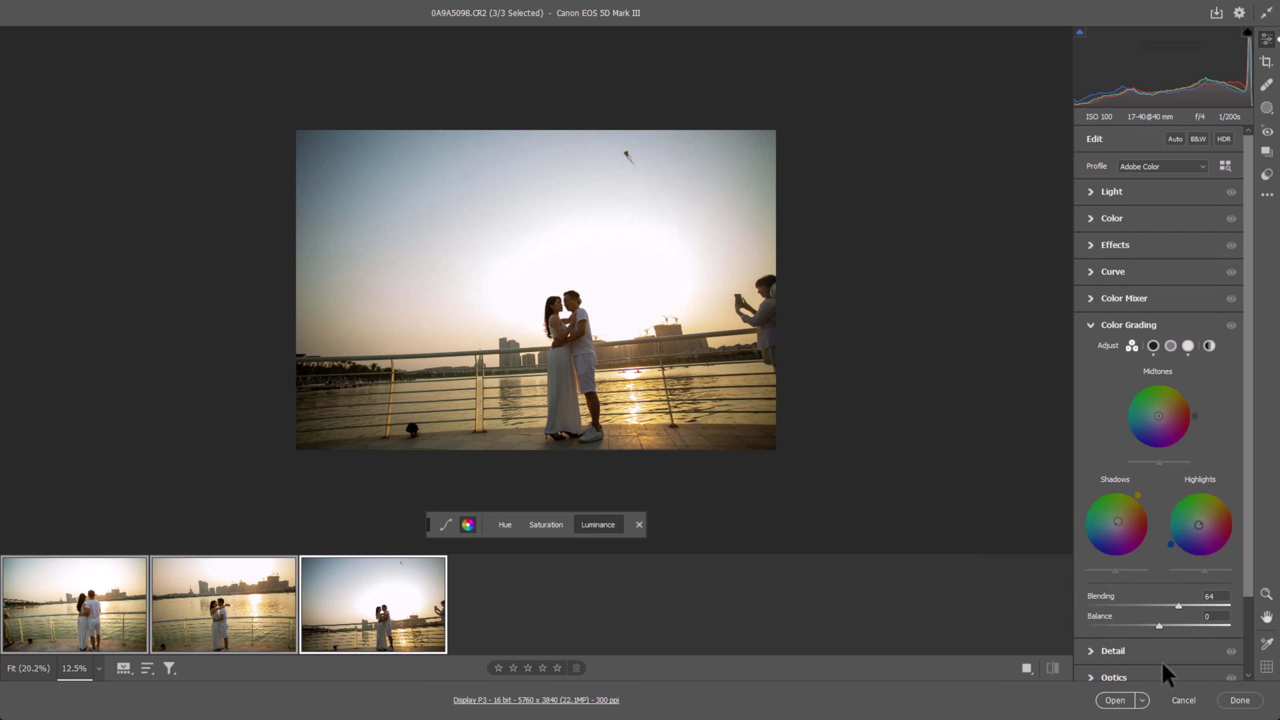
pyautogui.scroll(-3, 1165, 623)
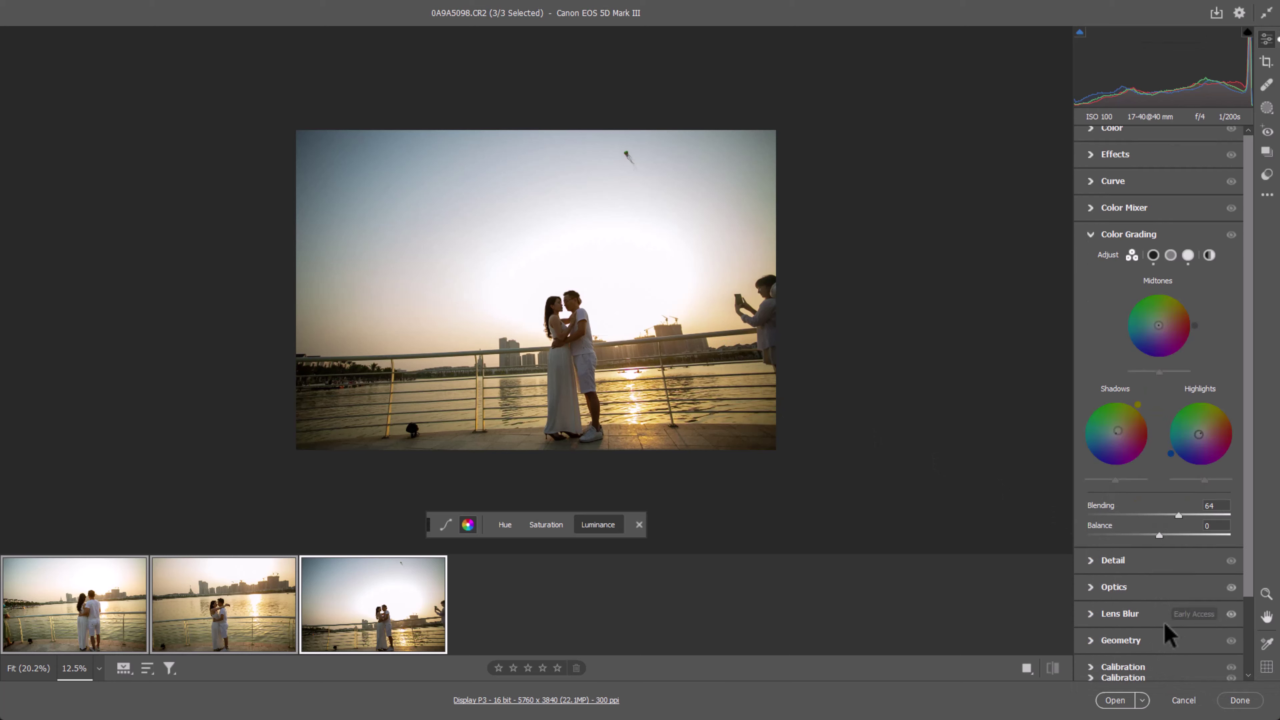
# - Raise Calibration Blue Primary saturation to +20 on the third photo
pyautogui.click(1099, 668)
pyautogui.click(724, 298)
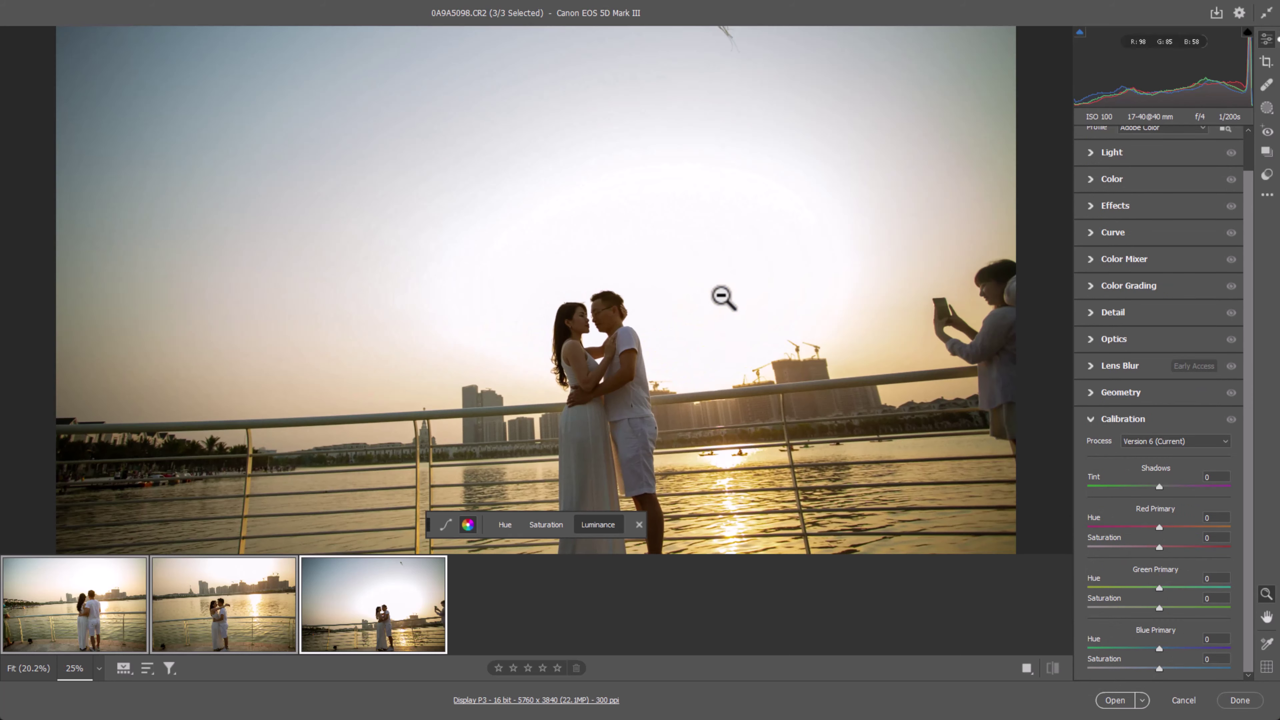
pyautogui.keyDown('alt'); pyautogui.click(702, 291); pyautogui.keyUp('alt')
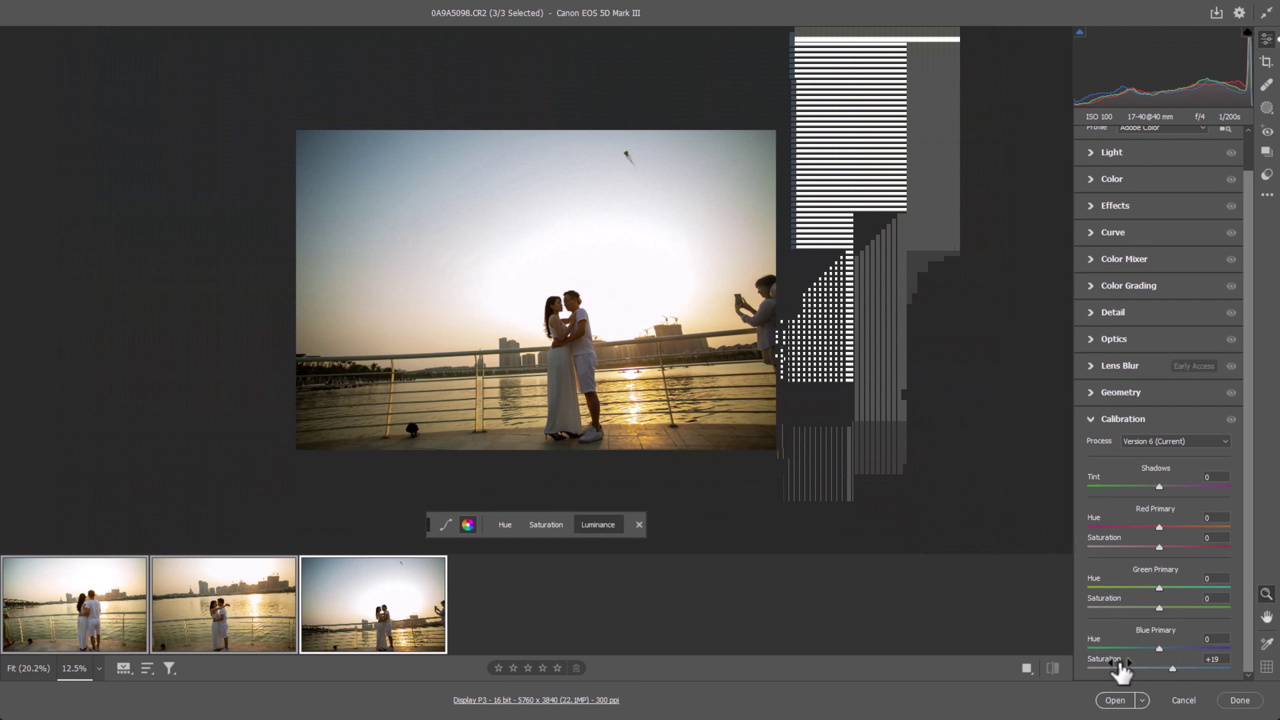
pyautogui.moveTo(1121, 662); pyautogui.dragTo(1158, 662)
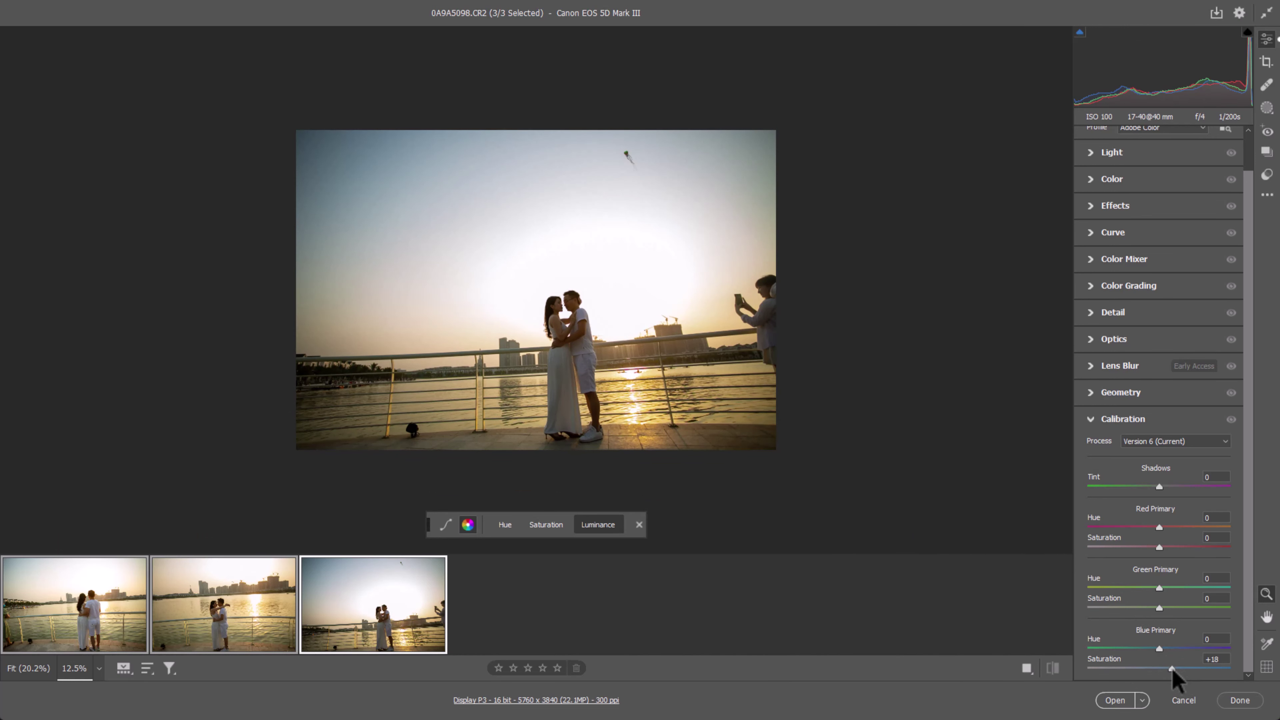
pyautogui.hotkey('ctrl', '+')
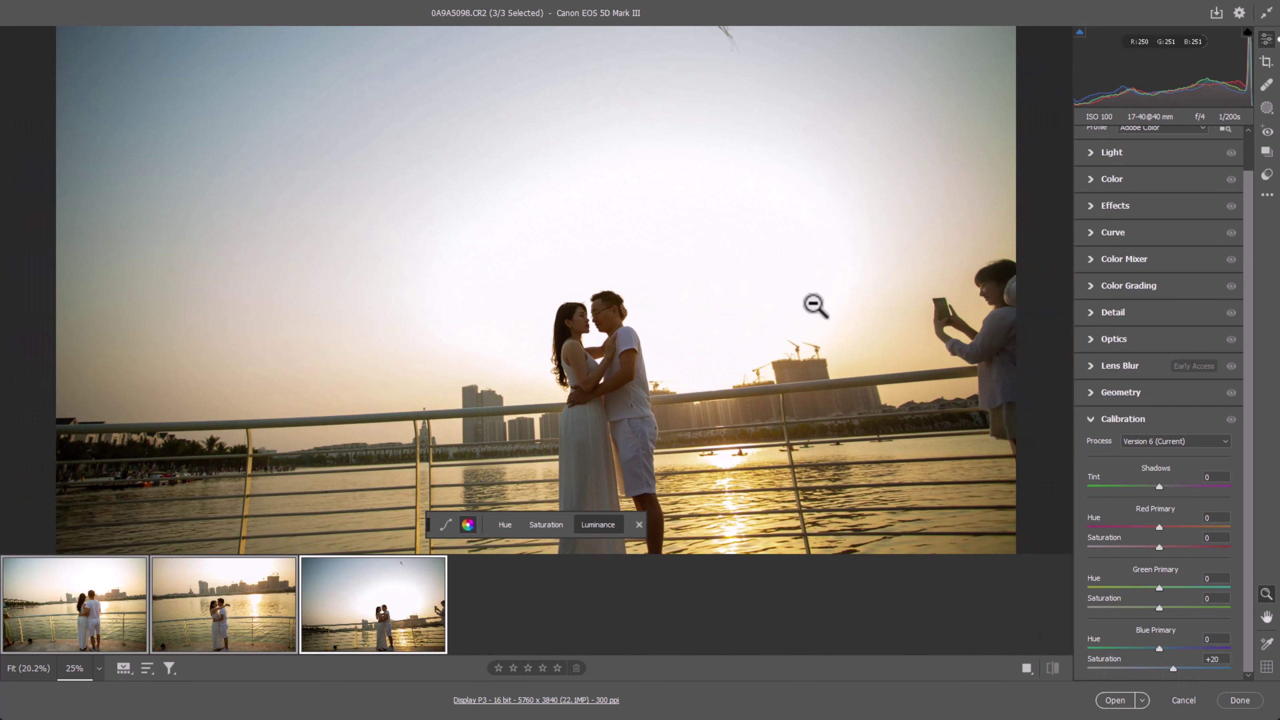
pyautogui.keyDown('alt'); pyautogui.click(815, 306); pyautogui.keyUp('alt')
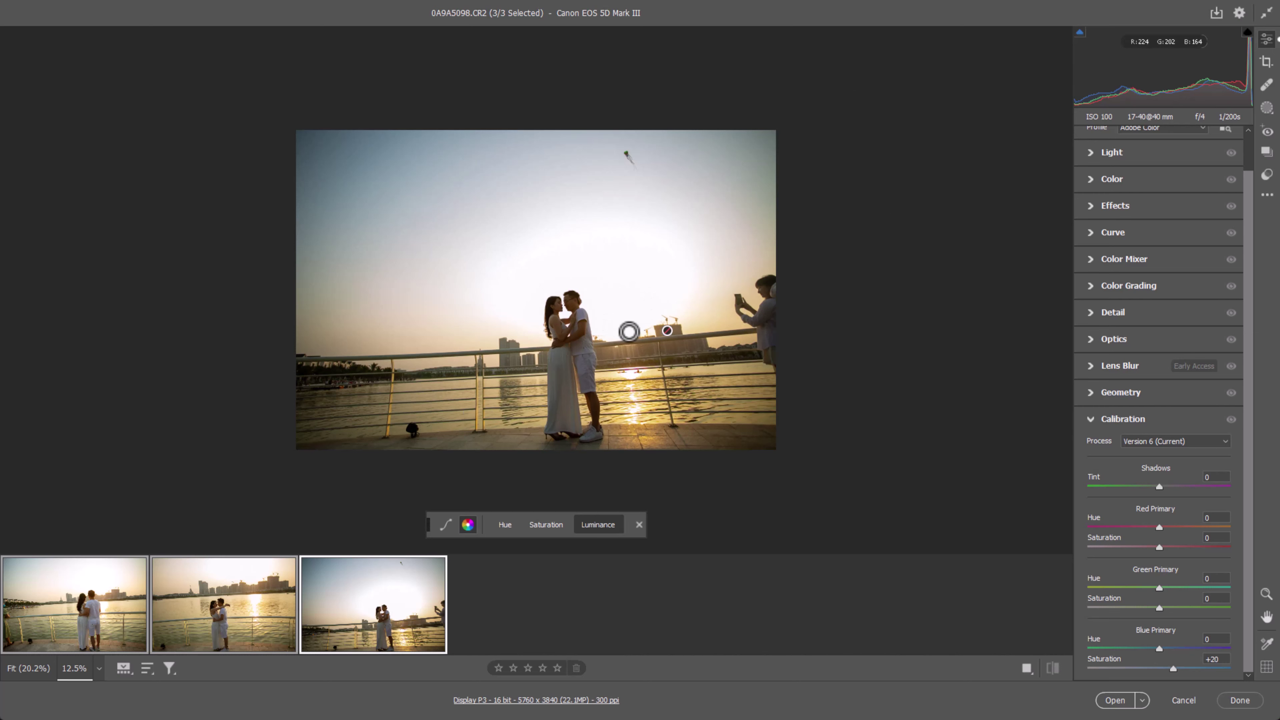
# - Bring up the second photo, 0A9A5078, from the filmstrip
pyautogui.scroll(2, 655, 338)
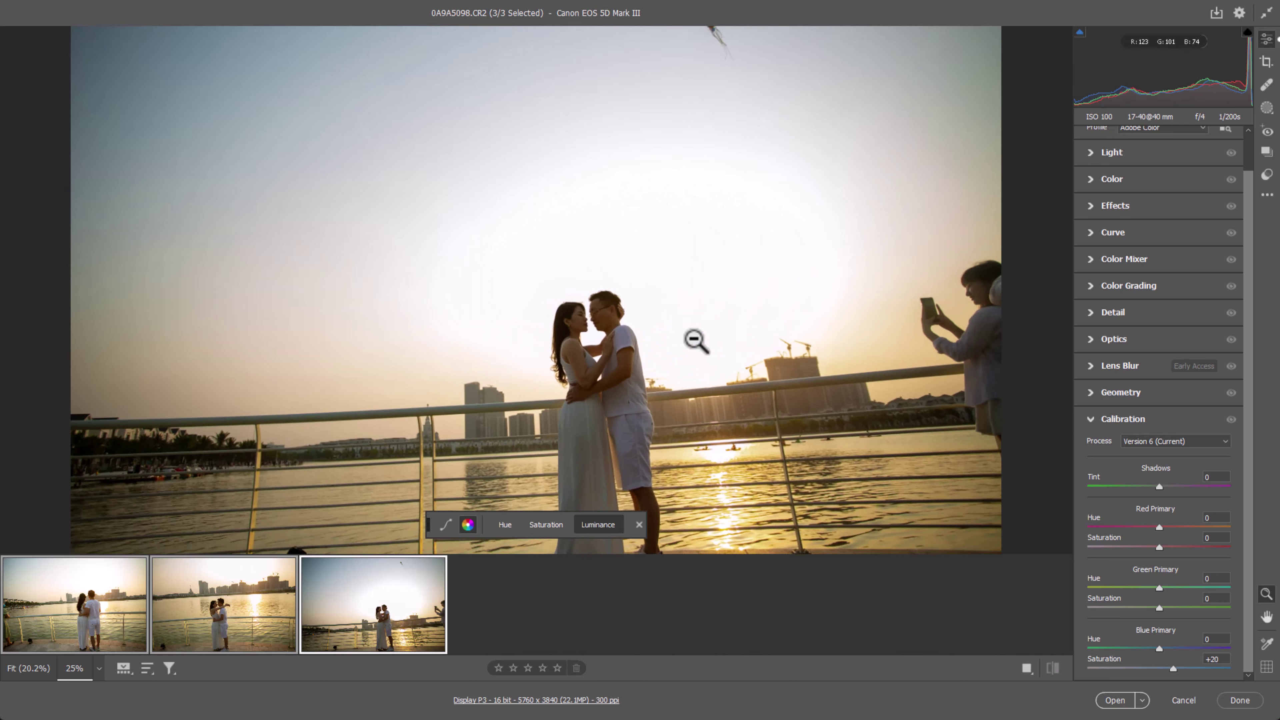
pyautogui.scroll(-2, 731, 333)
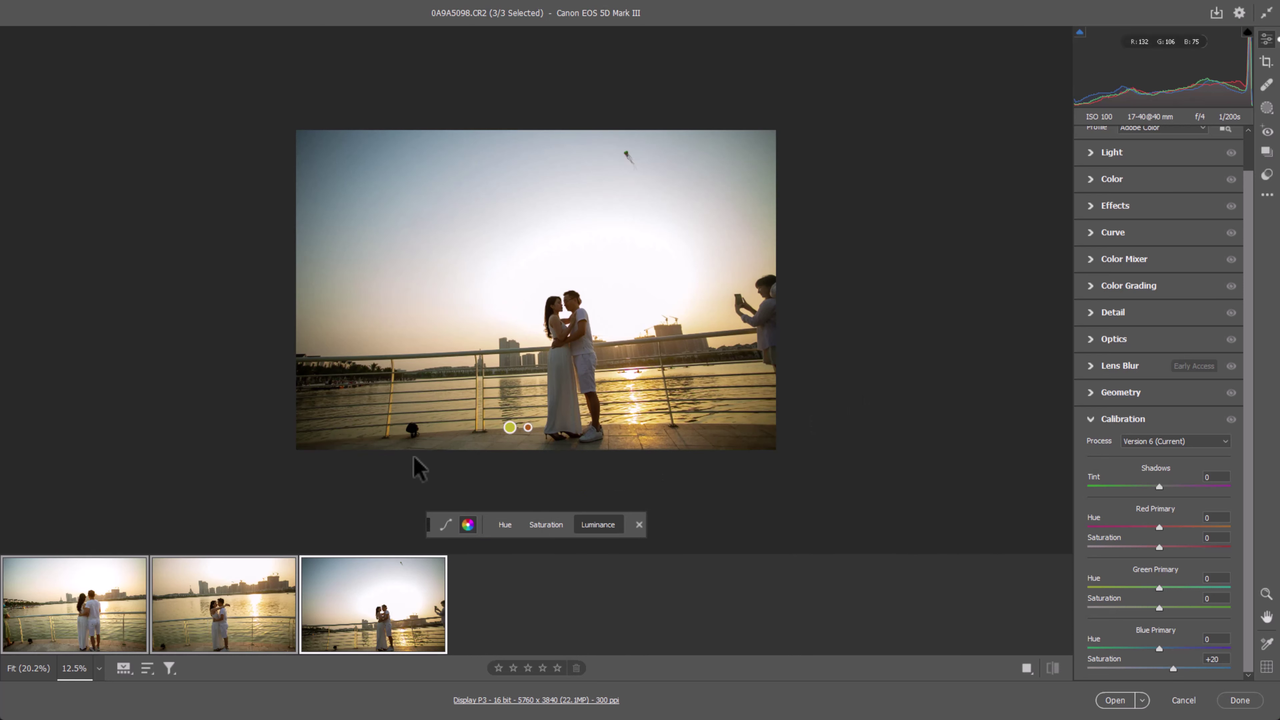
pyautogui.click(217, 609)
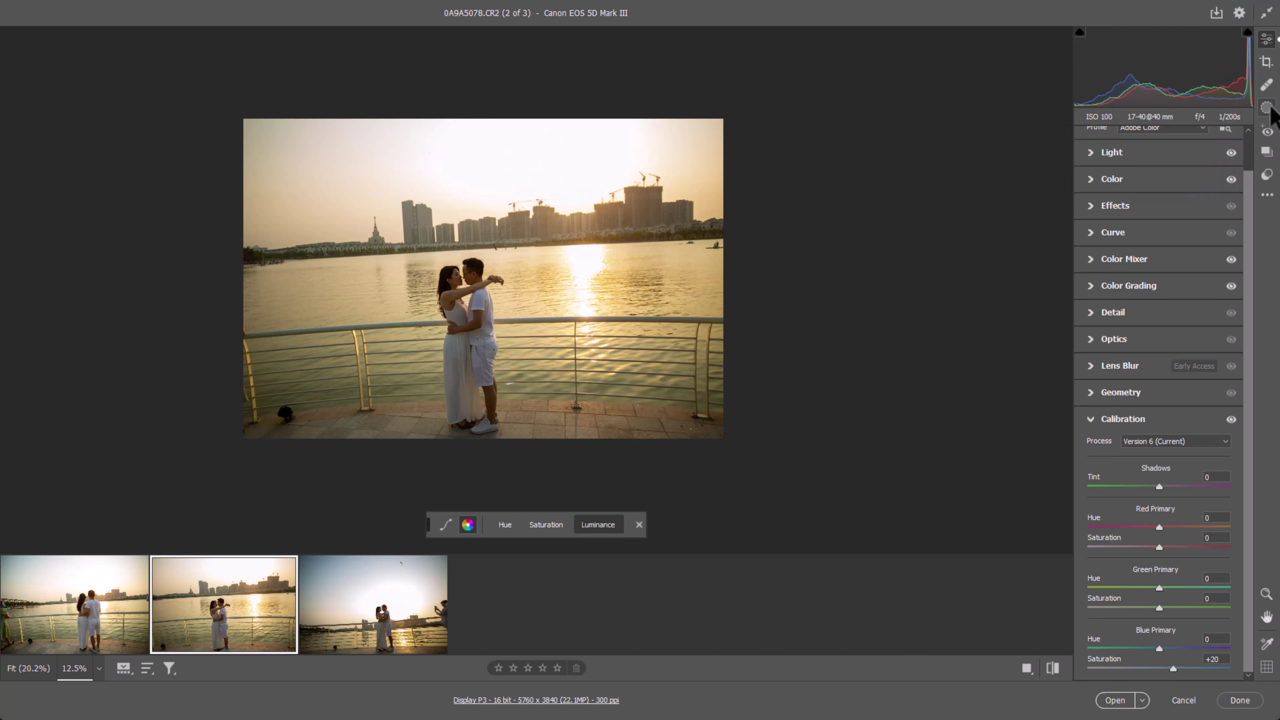
# - Open Masking and create a Subject mask around the embracing couple
pyautogui.click(1267, 108)
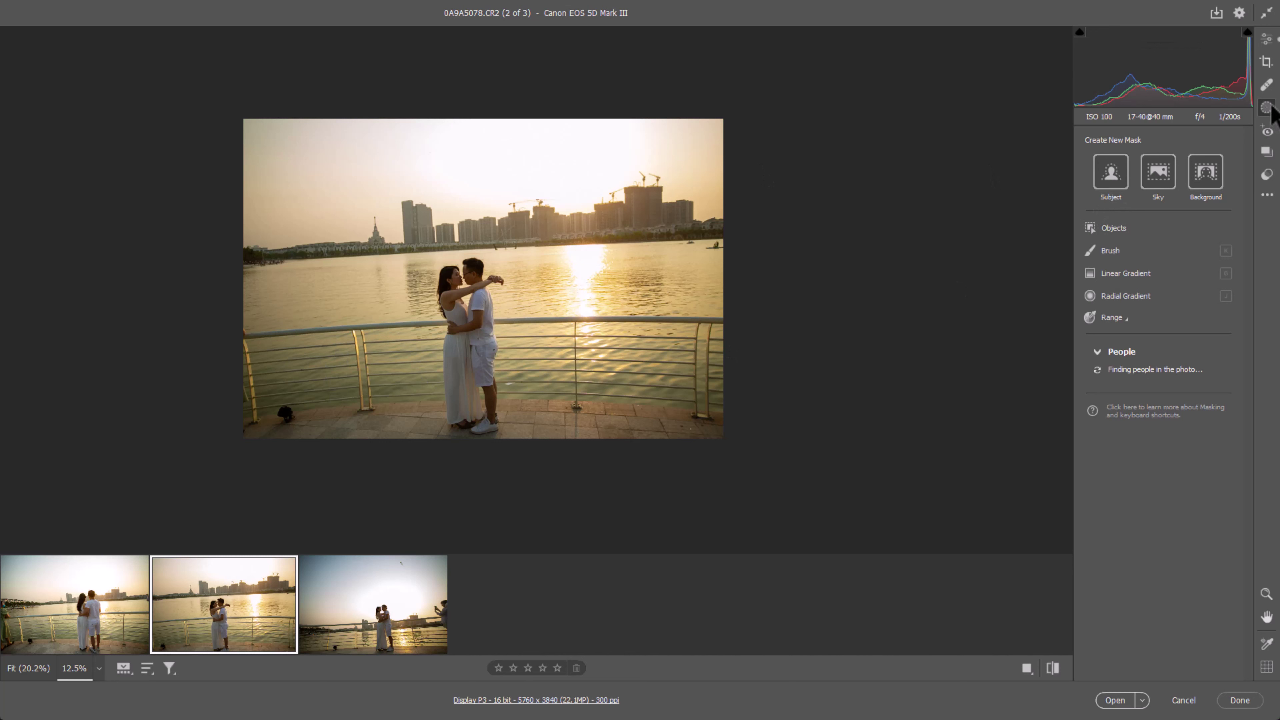
pyautogui.click(1113, 176)
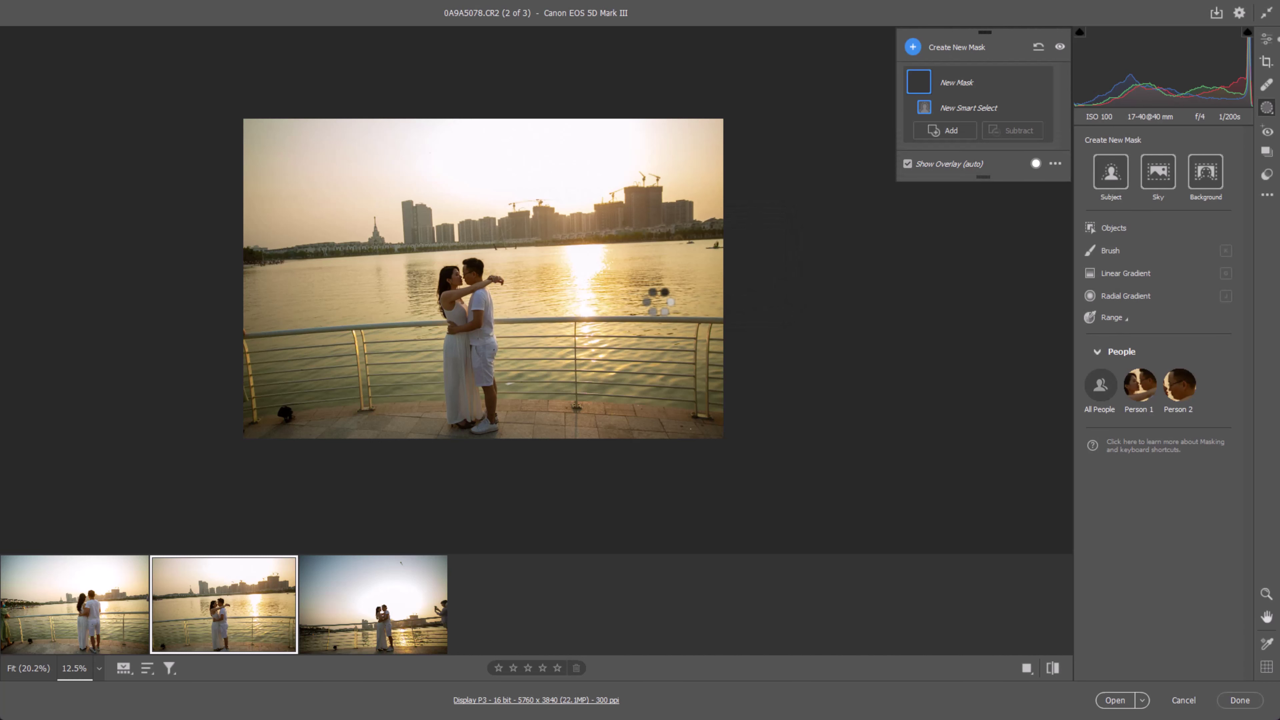
# - Reduce contrast on the couple's subject mask, trying several values at different zoom levels
pyautogui.press('z')
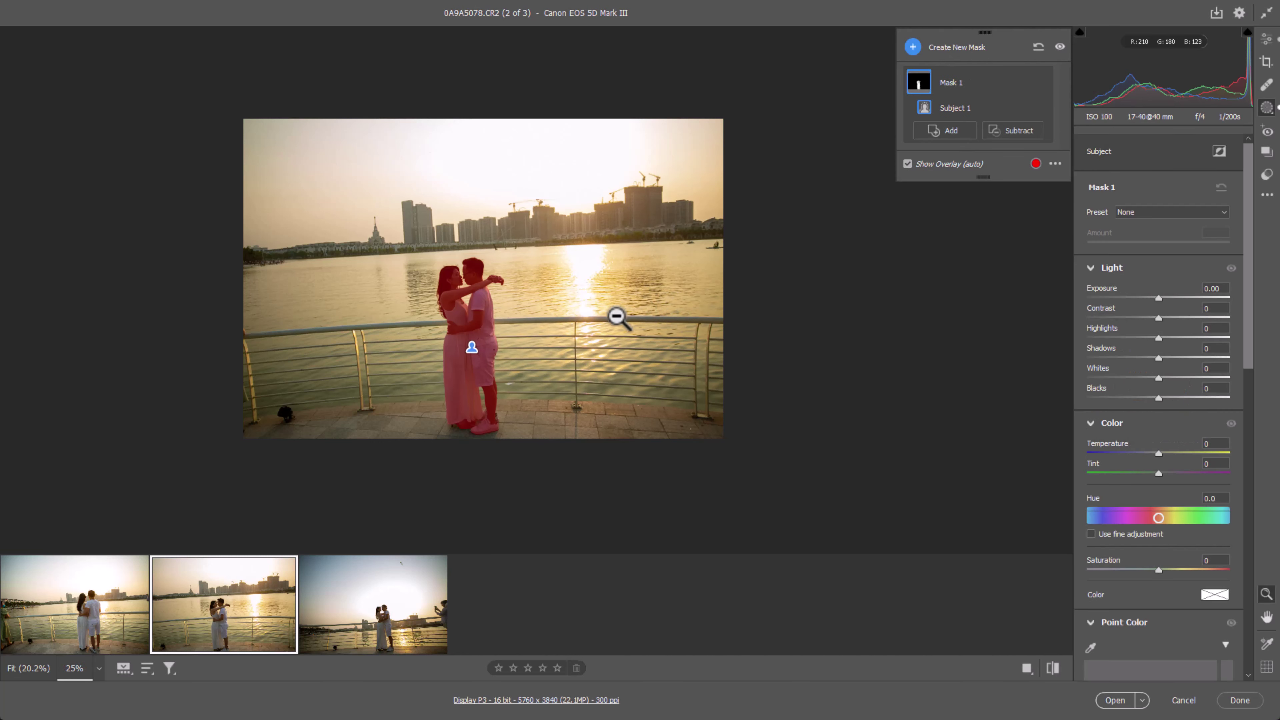
pyautogui.click(524, 323)
pyautogui.click(508, 320)
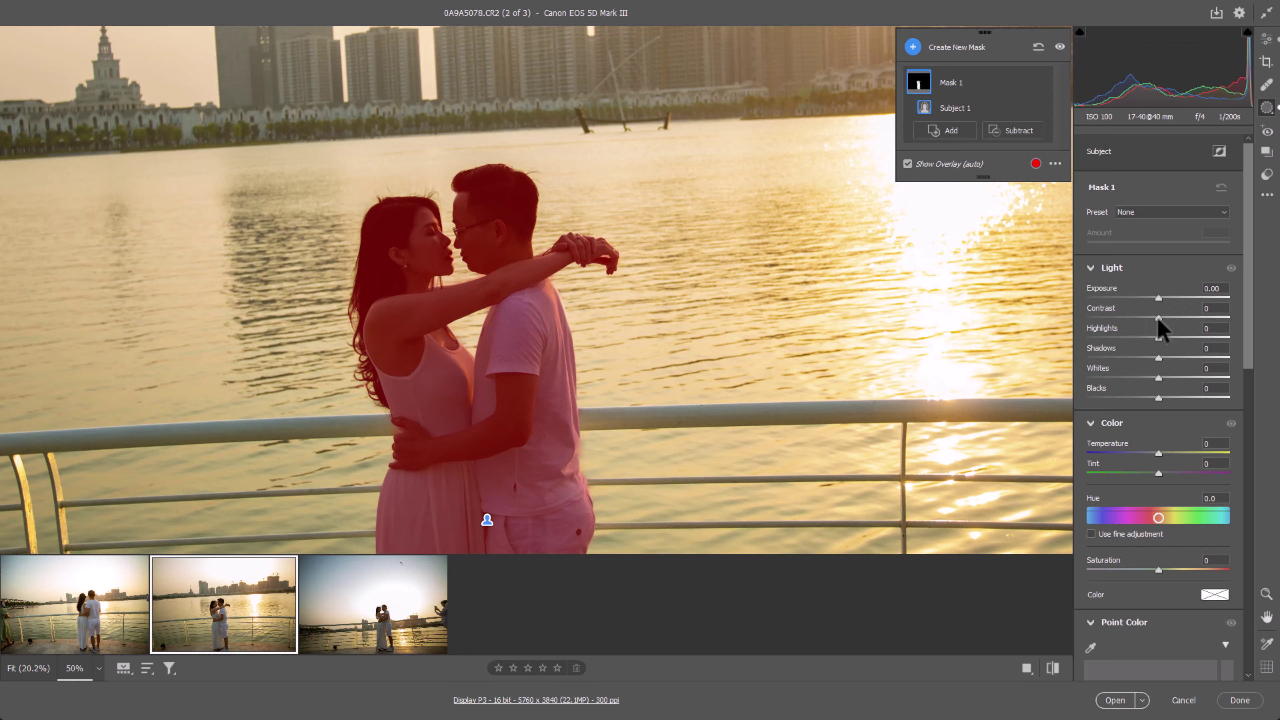
pyautogui.moveTo(1158, 319); pyautogui.dragTo(920, 340)
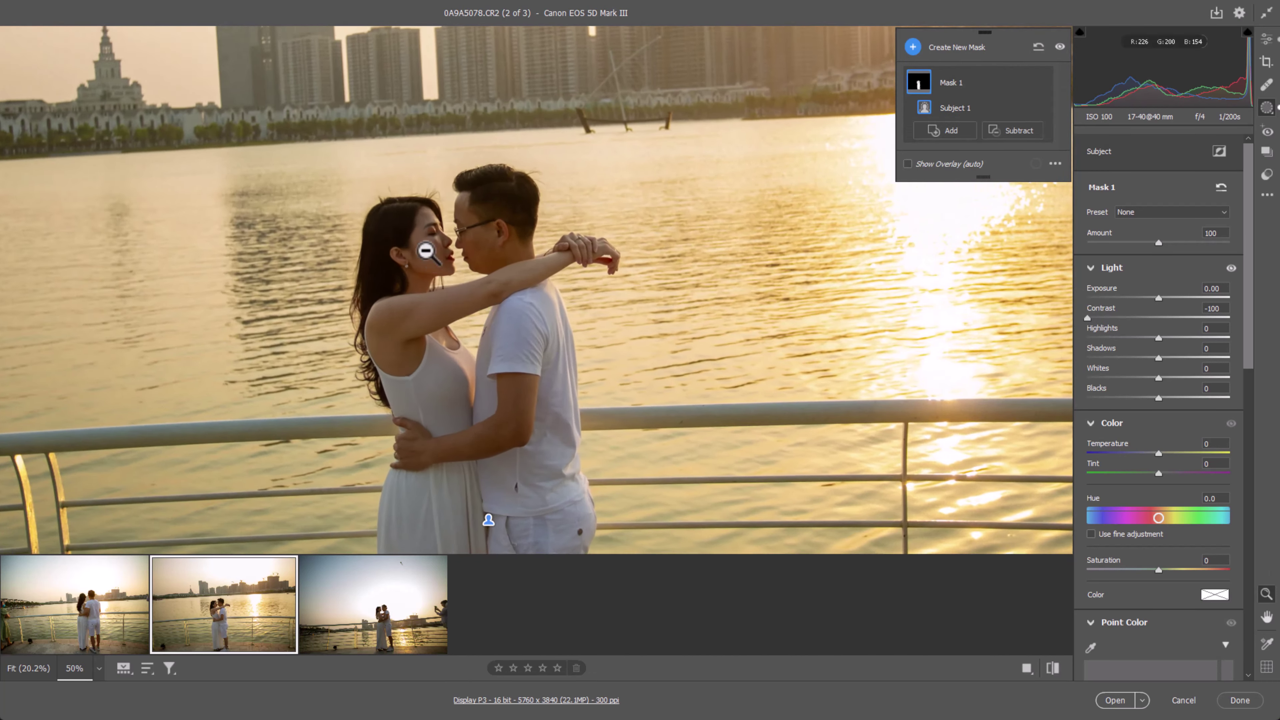
pyautogui.click(426, 250)
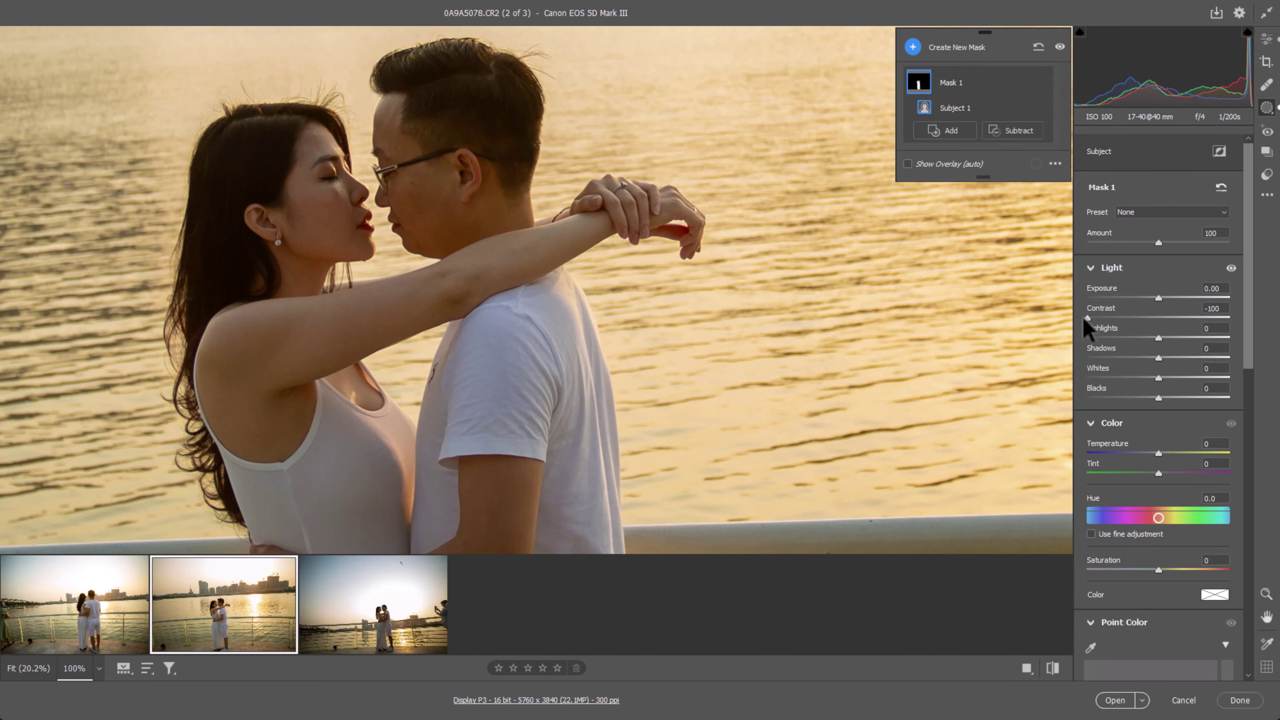
pyautogui.moveTo(1087, 318); pyautogui.dragTo(1127, 334)
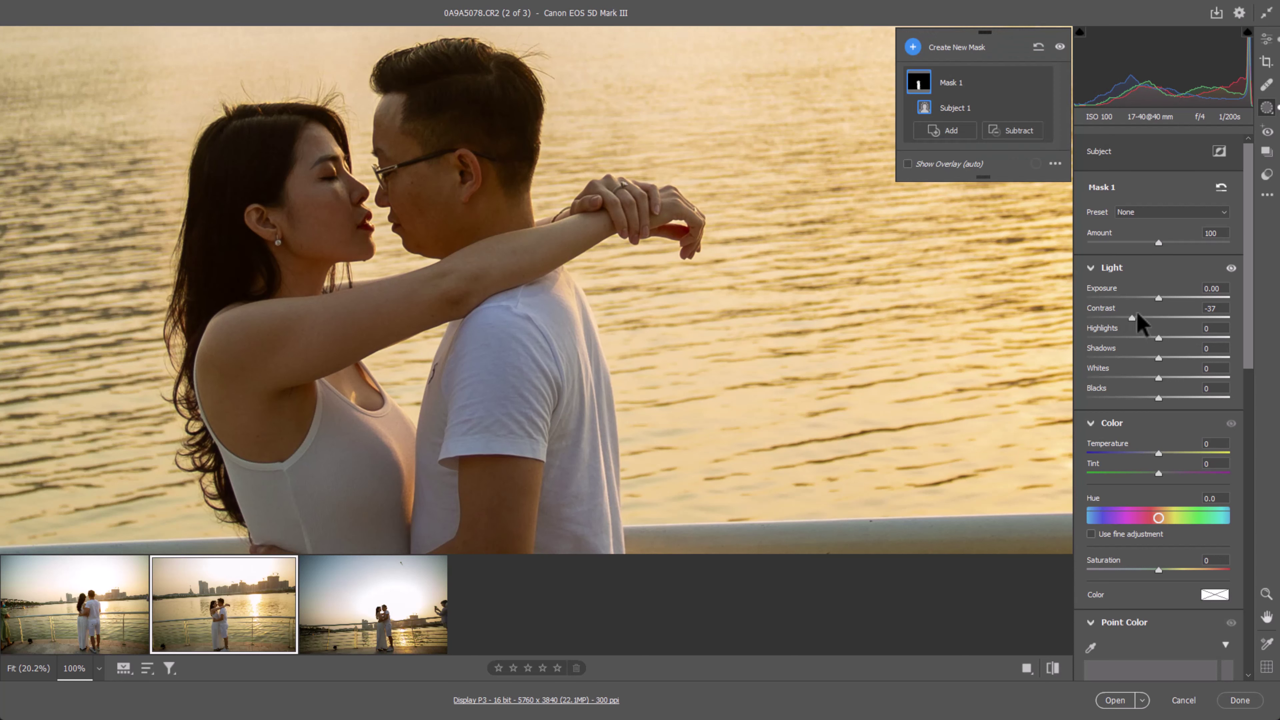
pyautogui.moveTo(1137, 317); pyautogui.dragTo(1142, 317)
pyautogui.keyDown('alt'); pyautogui.click(715, 338); pyautogui.keyUp('alt')
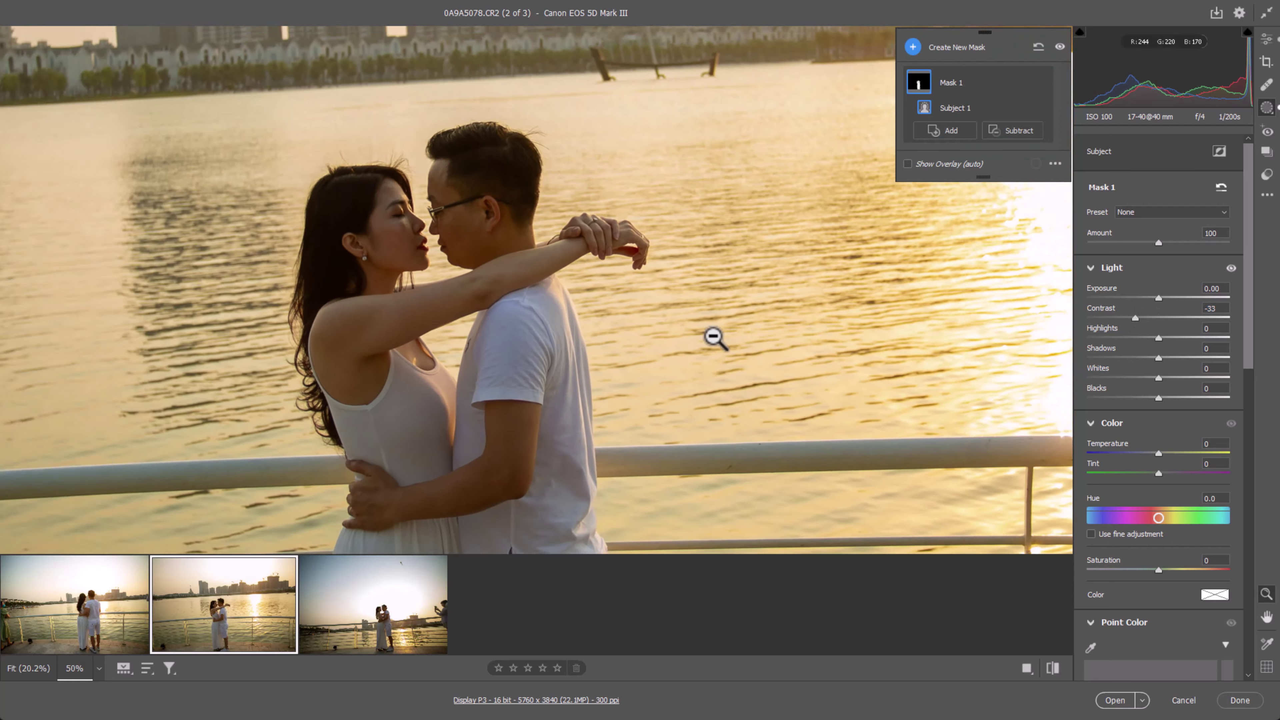
pyautogui.keyDown('alt'); pyautogui.click(701, 329); pyautogui.keyUp('alt')
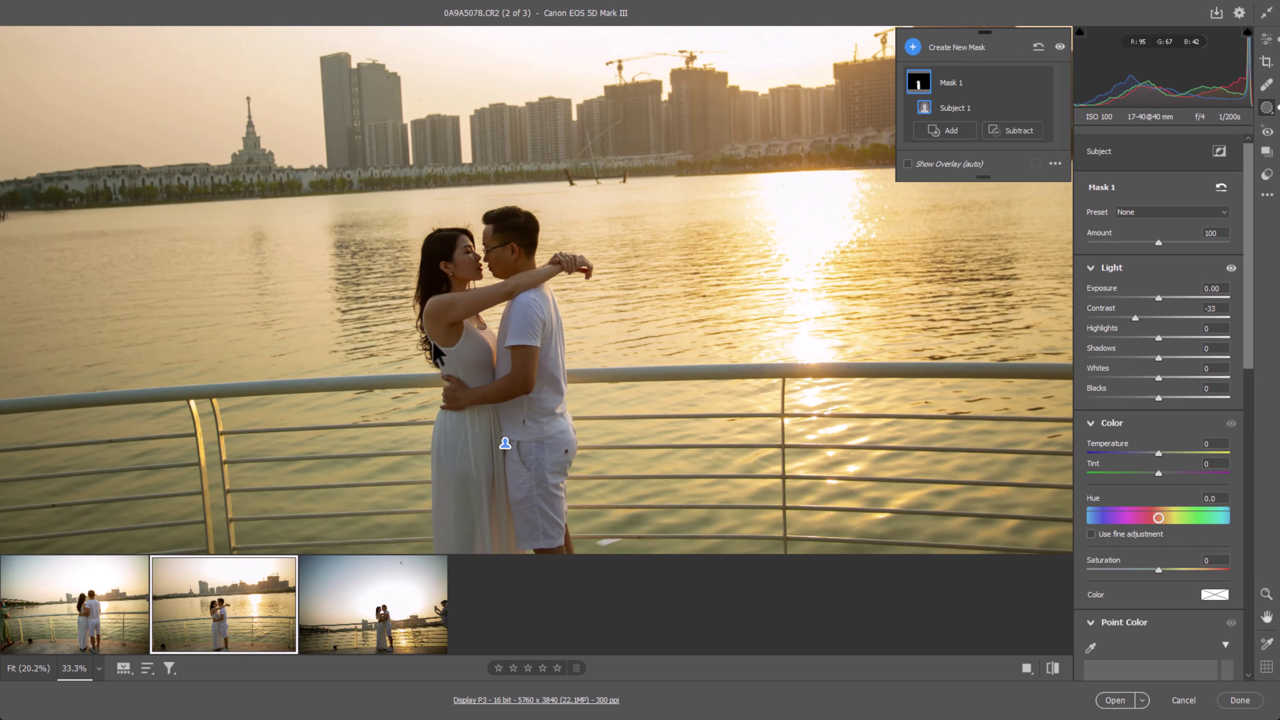
pyautogui.keyDown('alt'); pyautogui.click(437, 485); pyautogui.keyUp('alt')
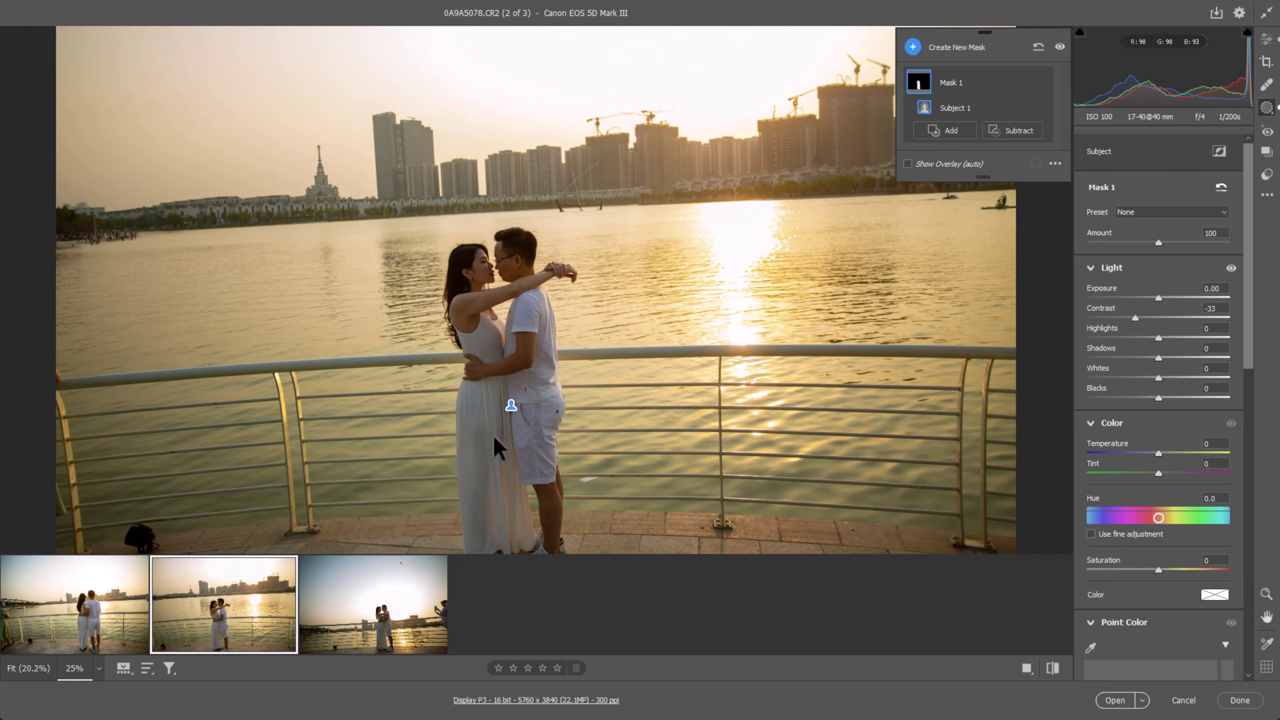
pyautogui.hotkey('ctrl', '+')
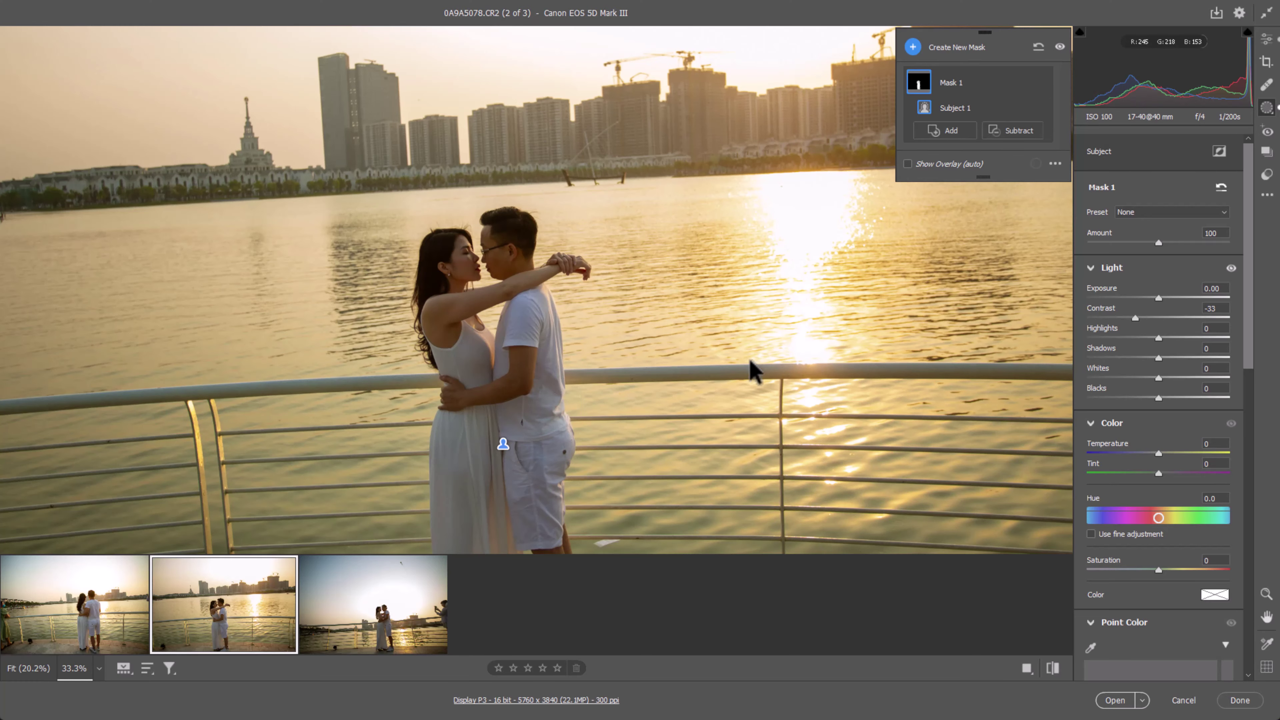
pyautogui.moveTo(1135, 318)
pyautogui.mouseDown()
pyautogui.moveTo(1252, 319)
pyautogui.moveTo(1125, 336)
pyautogui.mouseUp()
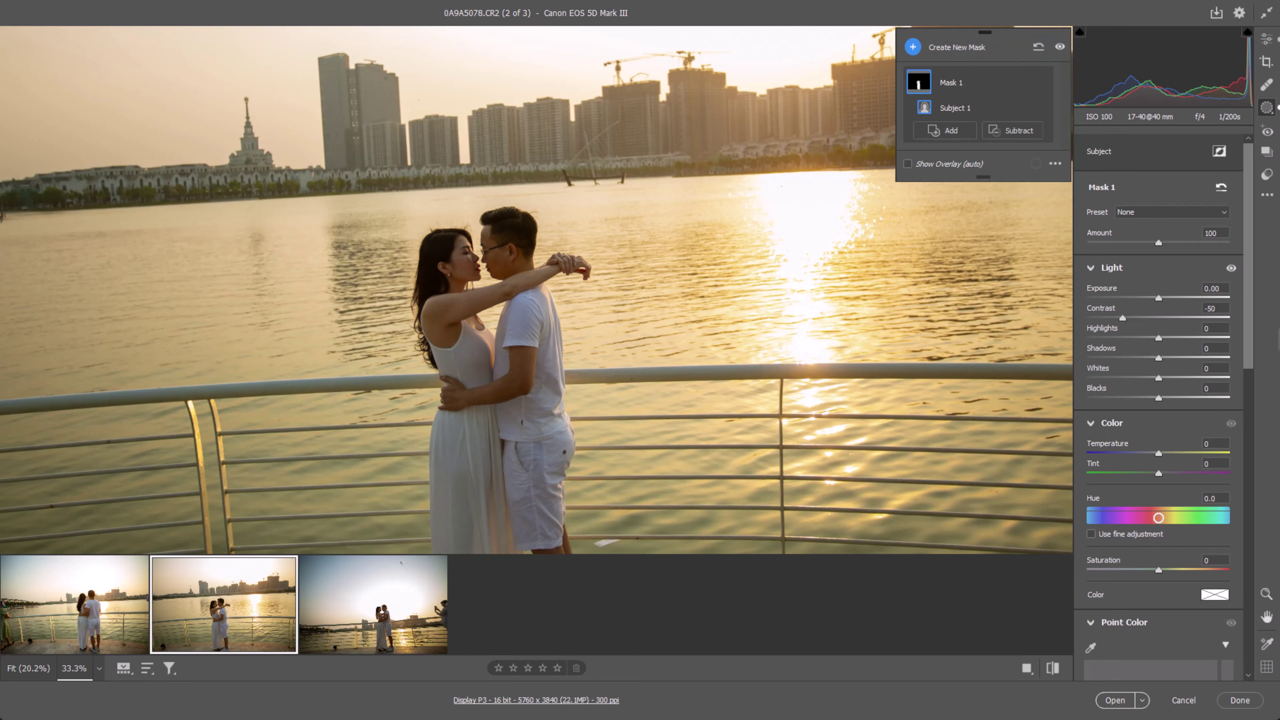
# - Set the couple mask's Exposure to +0.20
pyautogui.hotkey('ctrl', '+')
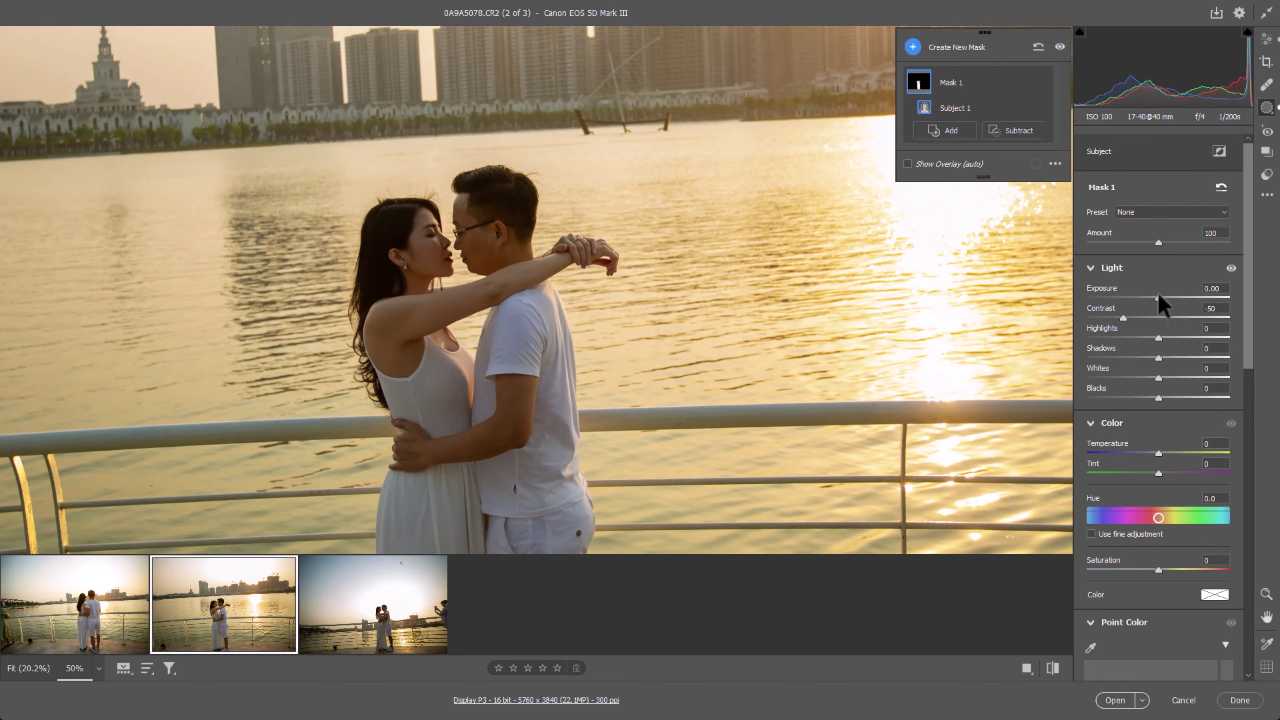
pyautogui.moveTo(1159, 295); pyautogui.dragTo(1161, 296)
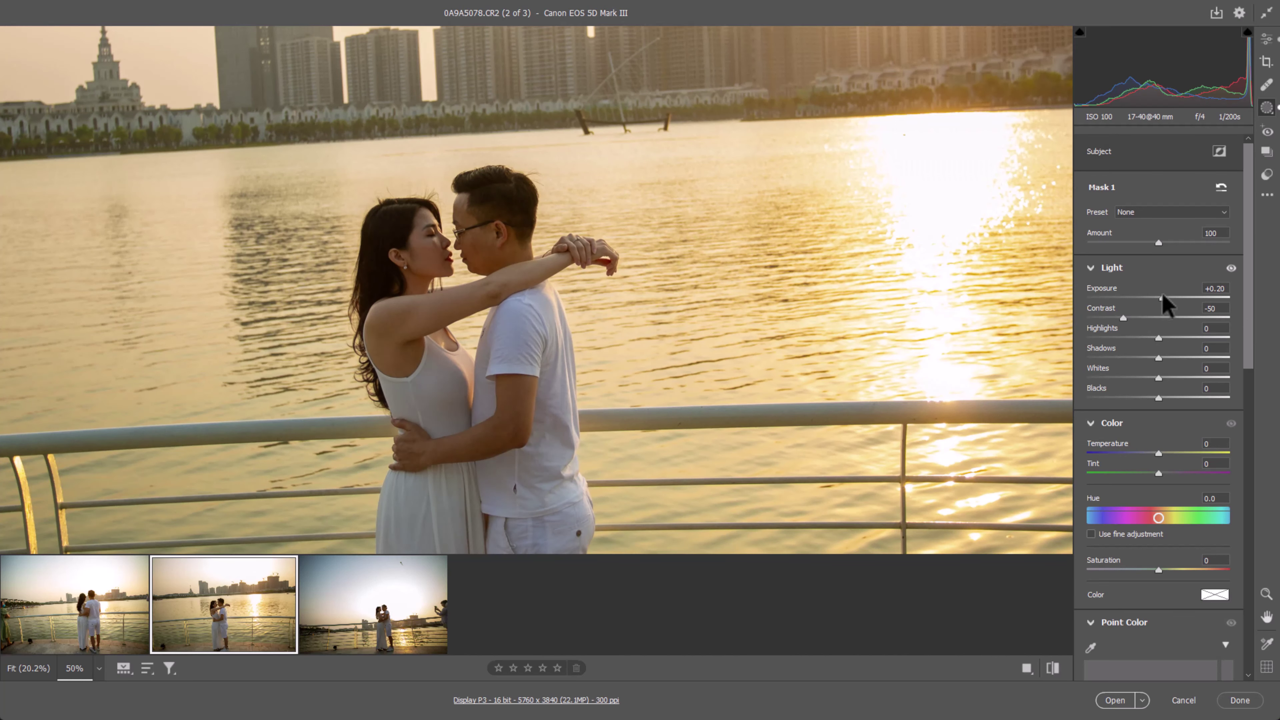
pyautogui.hotkey('ctrl', '-')
pyautogui.hotkey('ctrl', '-')
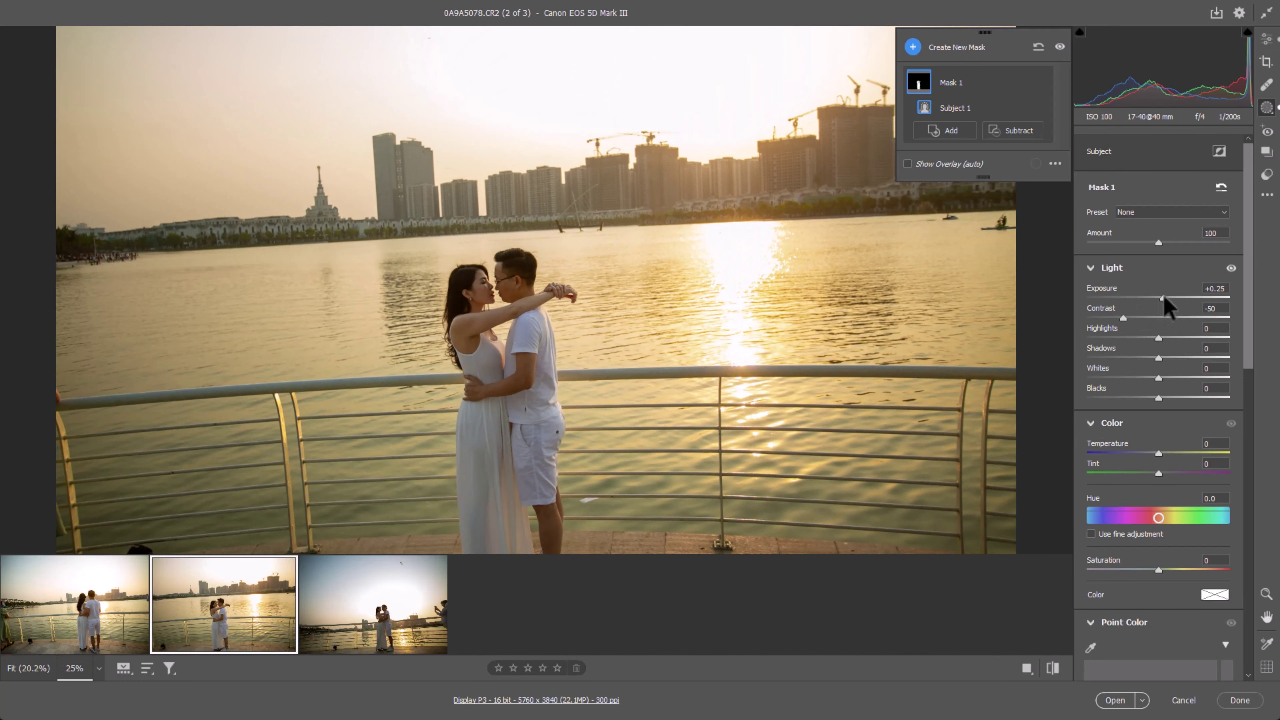
pyautogui.moveTo(1163, 299); pyautogui.dragTo(1162, 298)
pyautogui.hotkey('ctrl', '-')
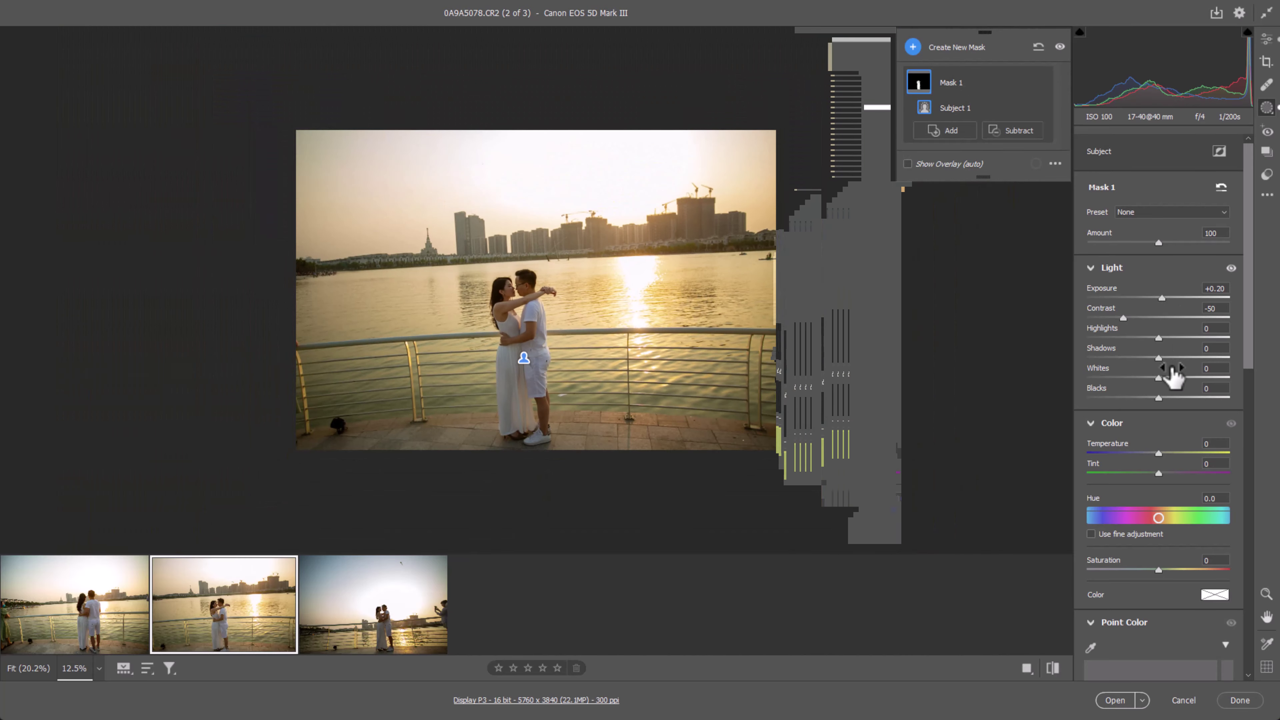
pyautogui.hotkey('ctrl', '+')
pyautogui.hotkey('ctrl', '+')
pyautogui.hotkey('ctrl', '+')
pyautogui.hotkey('ctrl', '+')
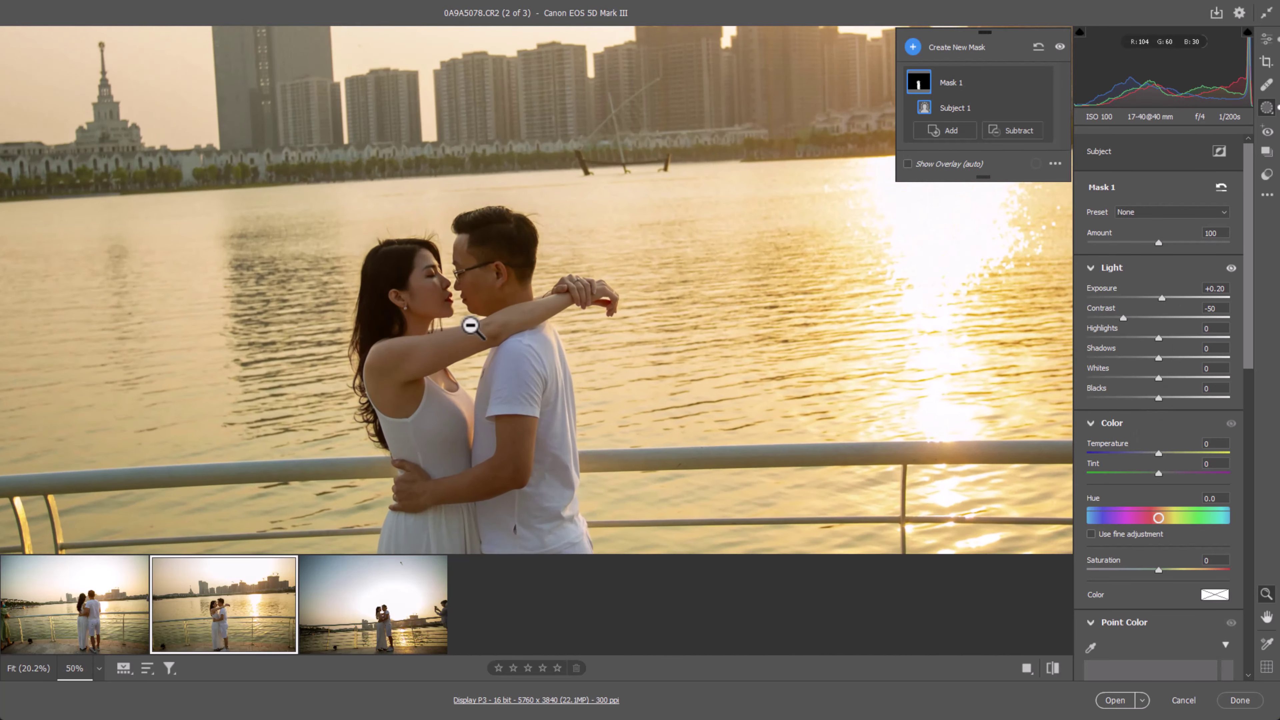
pyautogui.hotkey('ctrl', '+')
pyautogui.hotkey('ctrl', '+')
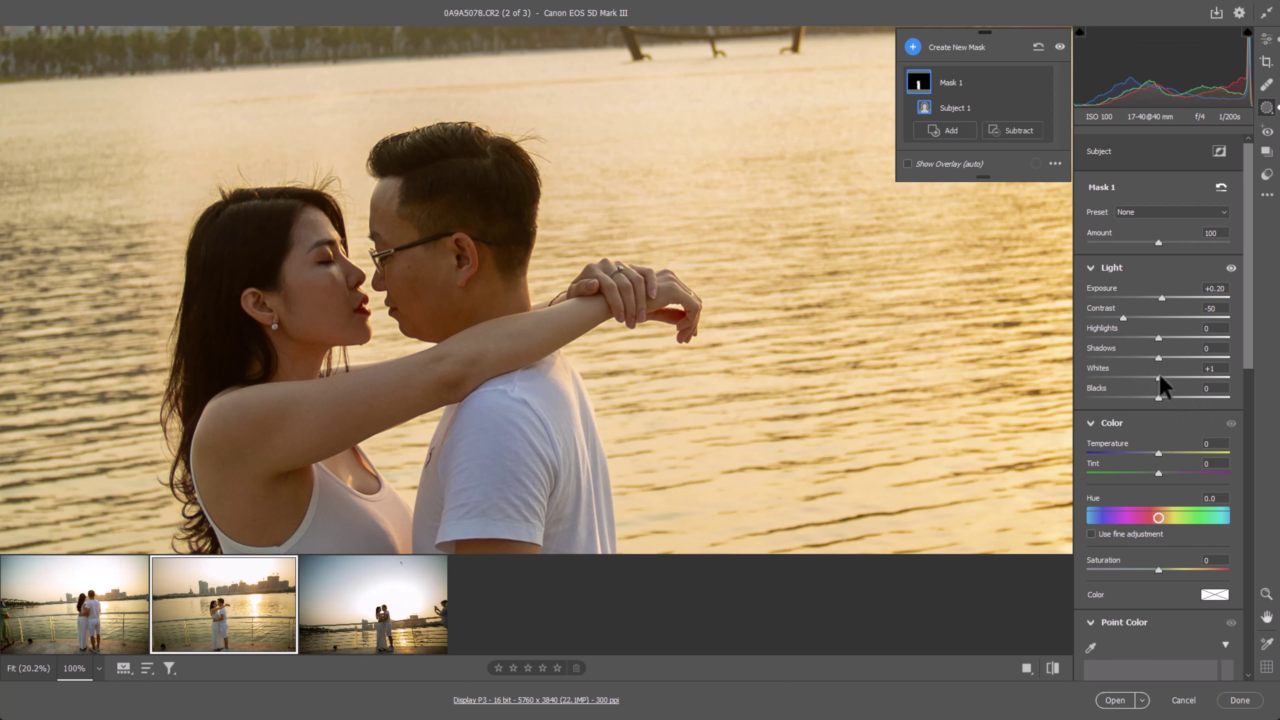
# - Raise the couple mask's Whites to +7 and lift Shadows to +5
pyautogui.moveTo(1160, 377); pyautogui.dragTo(1167, 379)
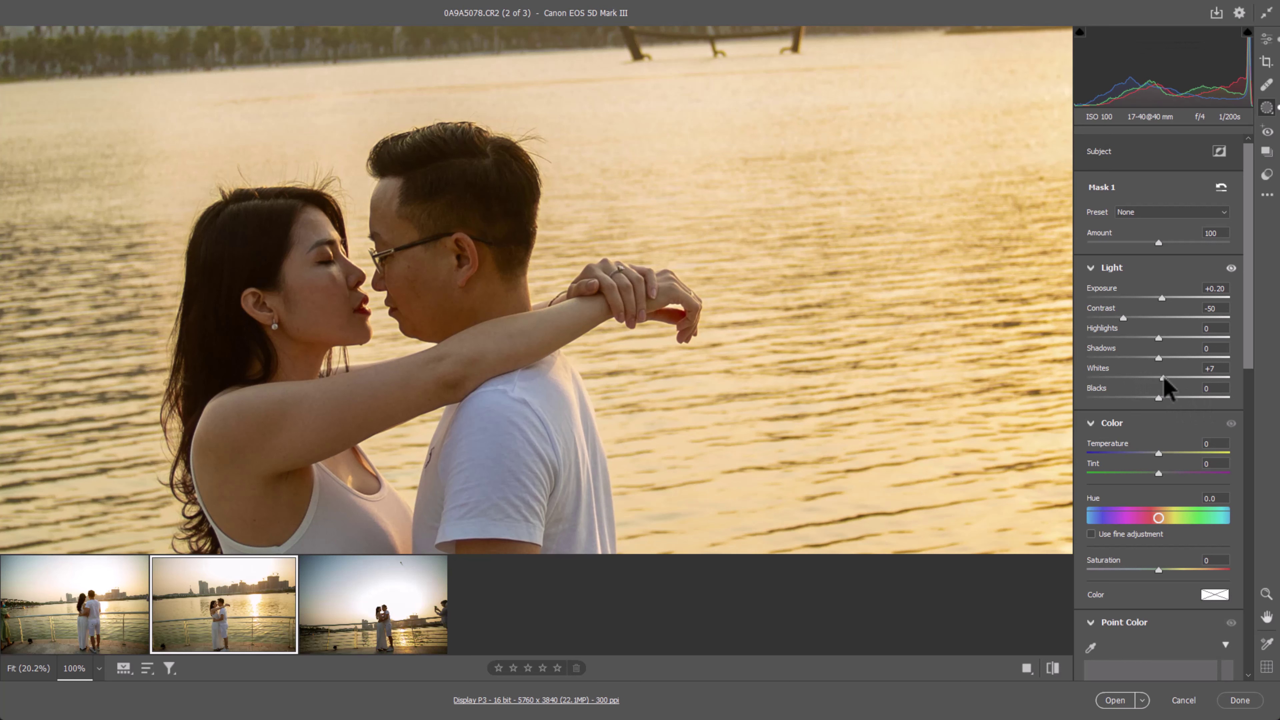
pyautogui.scroll(-1, 700, 395)
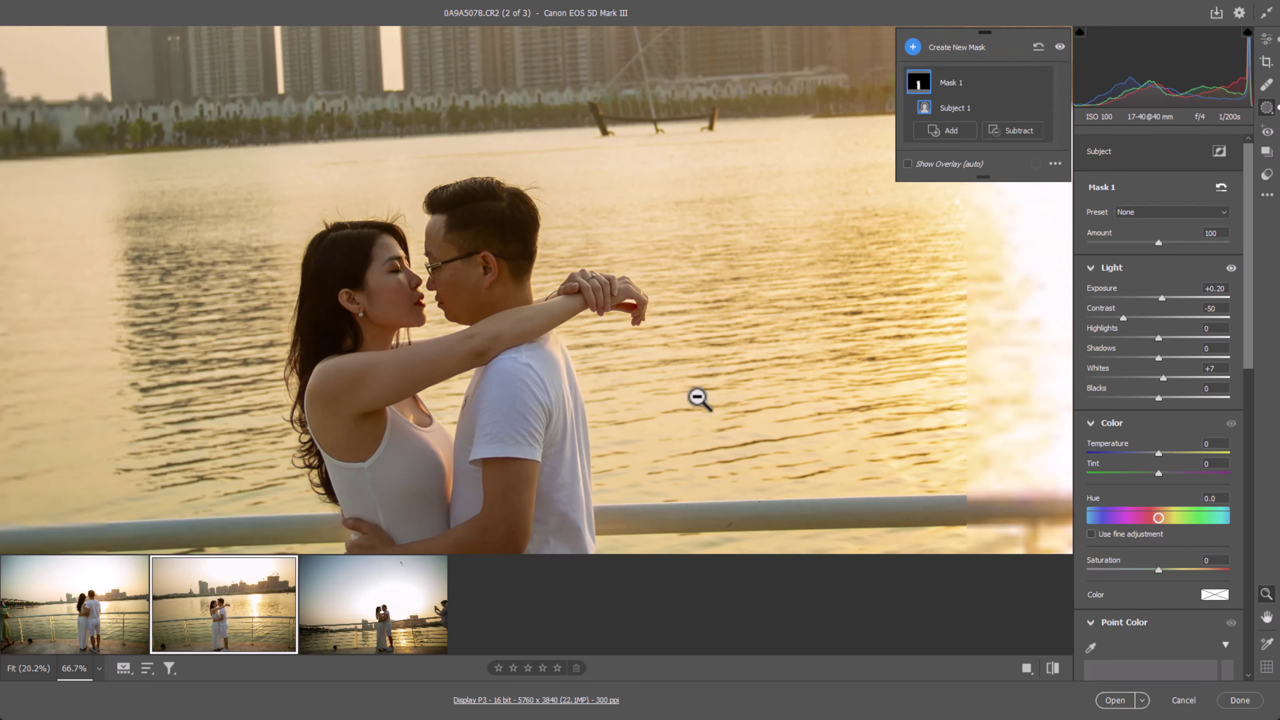
pyautogui.scroll(-1, 563, 306)
pyautogui.scroll(-1, 523, 403)
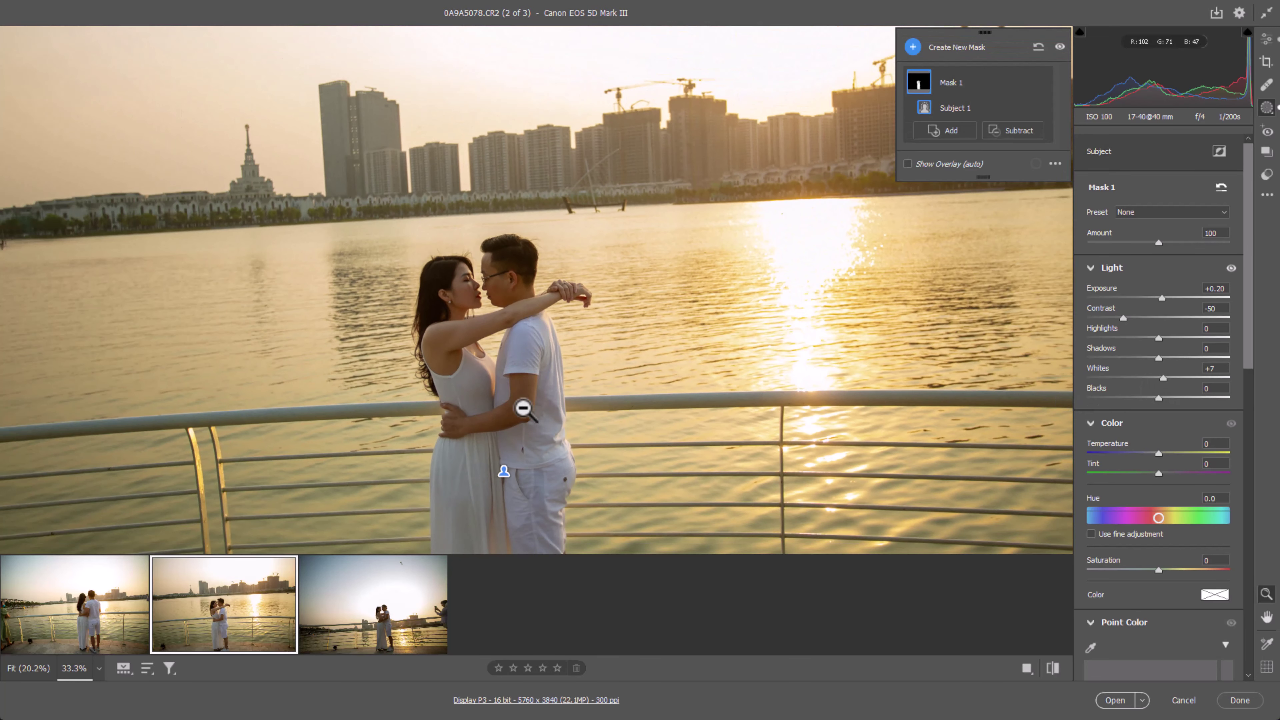
pyautogui.scroll(1, 590, 413)
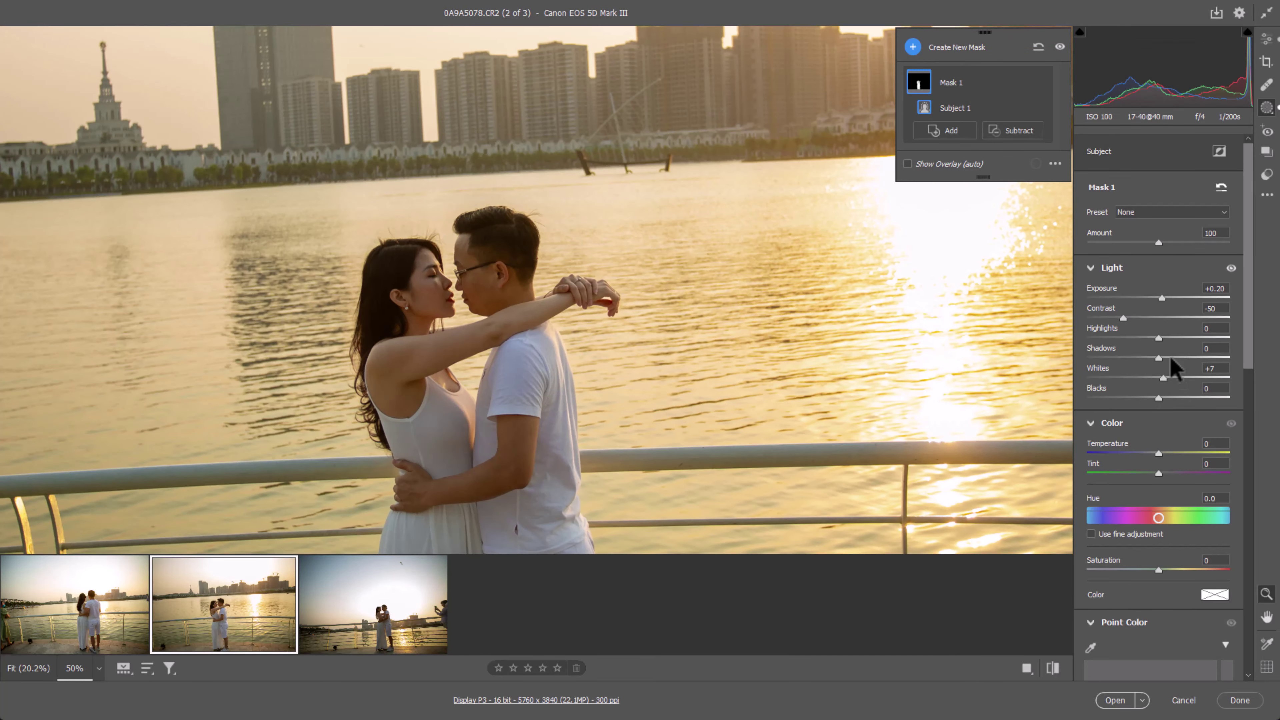
pyautogui.hotkey('ctrl', '+')
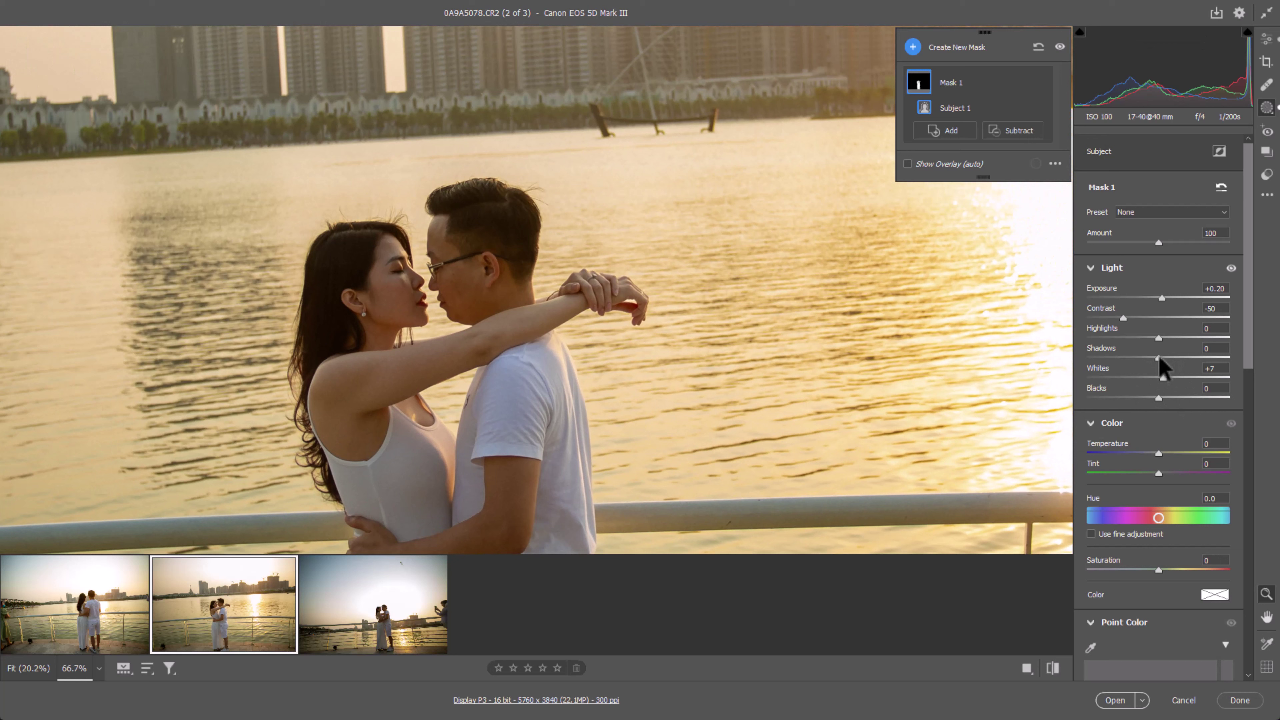
pyautogui.moveTo(1159, 357); pyautogui.dragTo(1163, 358)
pyautogui.hotkey('ctrl', '-')
pyautogui.hotkey('ctrl', '-')
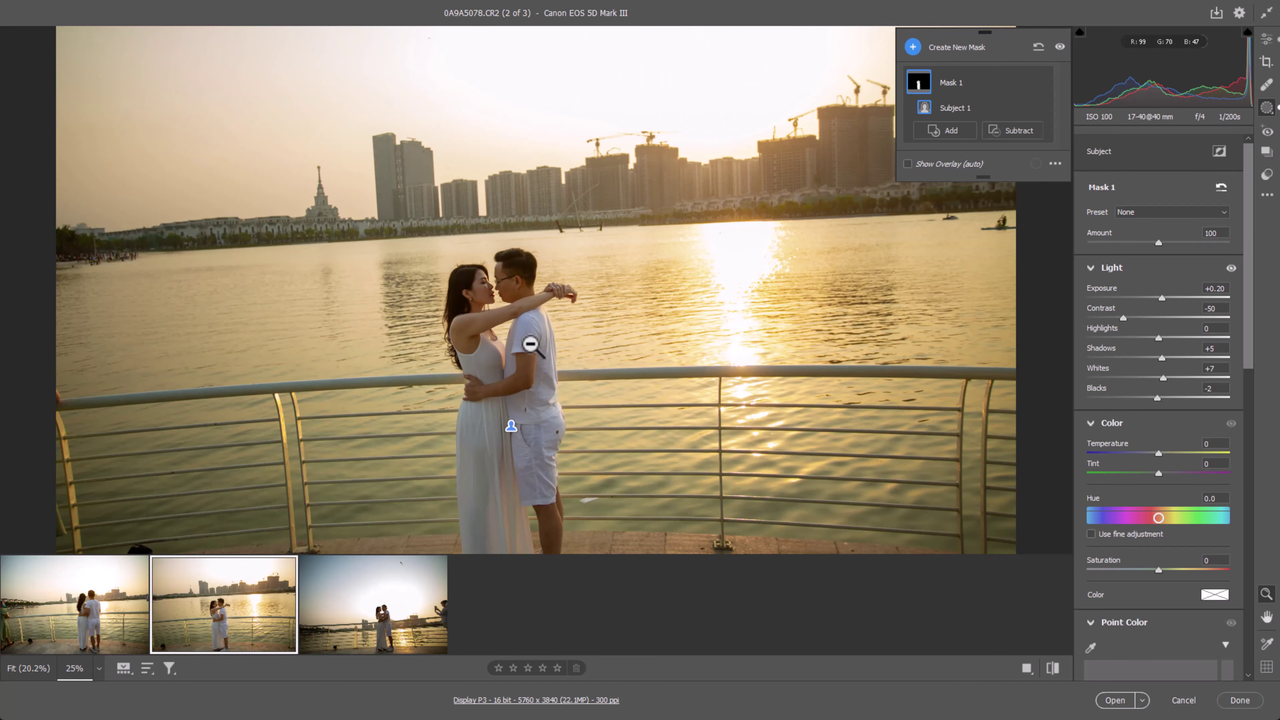
pyautogui.keyDown('alt'); pyautogui.click(576, 361); pyautogui.keyUp('alt')
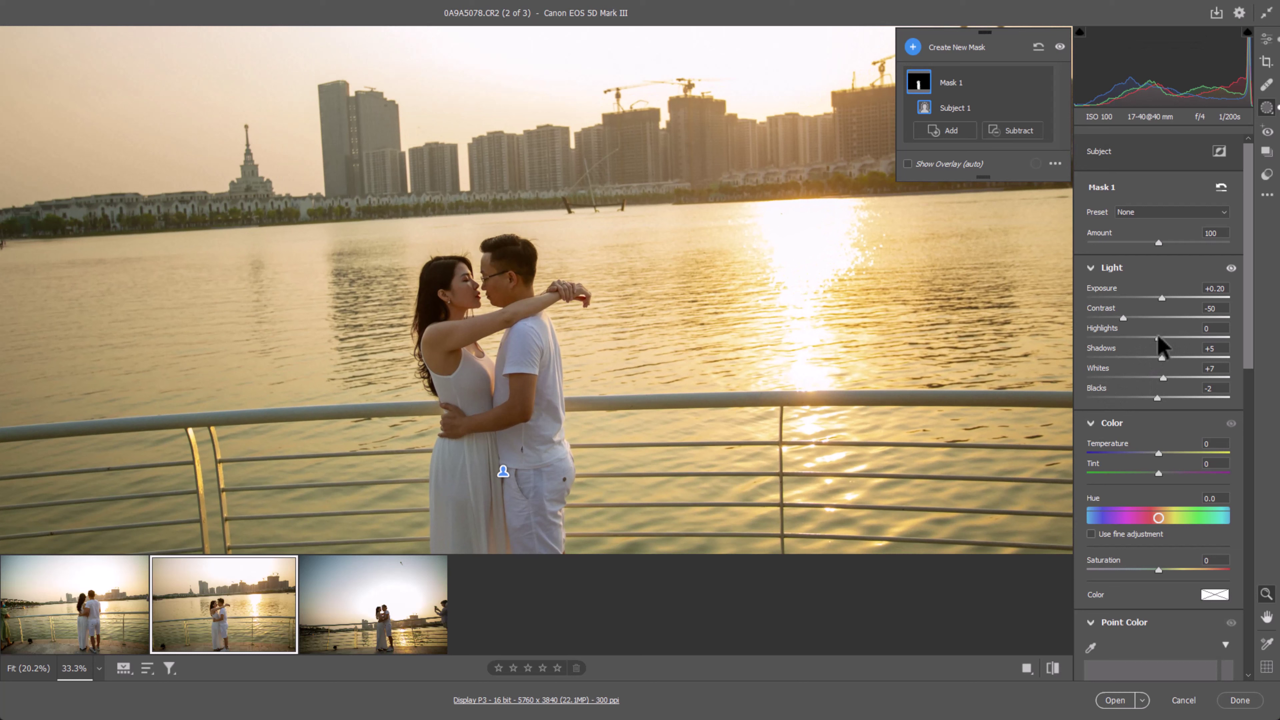
# - Set Mask 1's Highlights to +17, comparing close-up and full-frame views
pyautogui.moveTo(1159, 337)
pyautogui.mouseDown()
pyautogui.moveTo(1212, 337)
pyautogui.moveTo(1136, 338)
pyautogui.mouseUp()
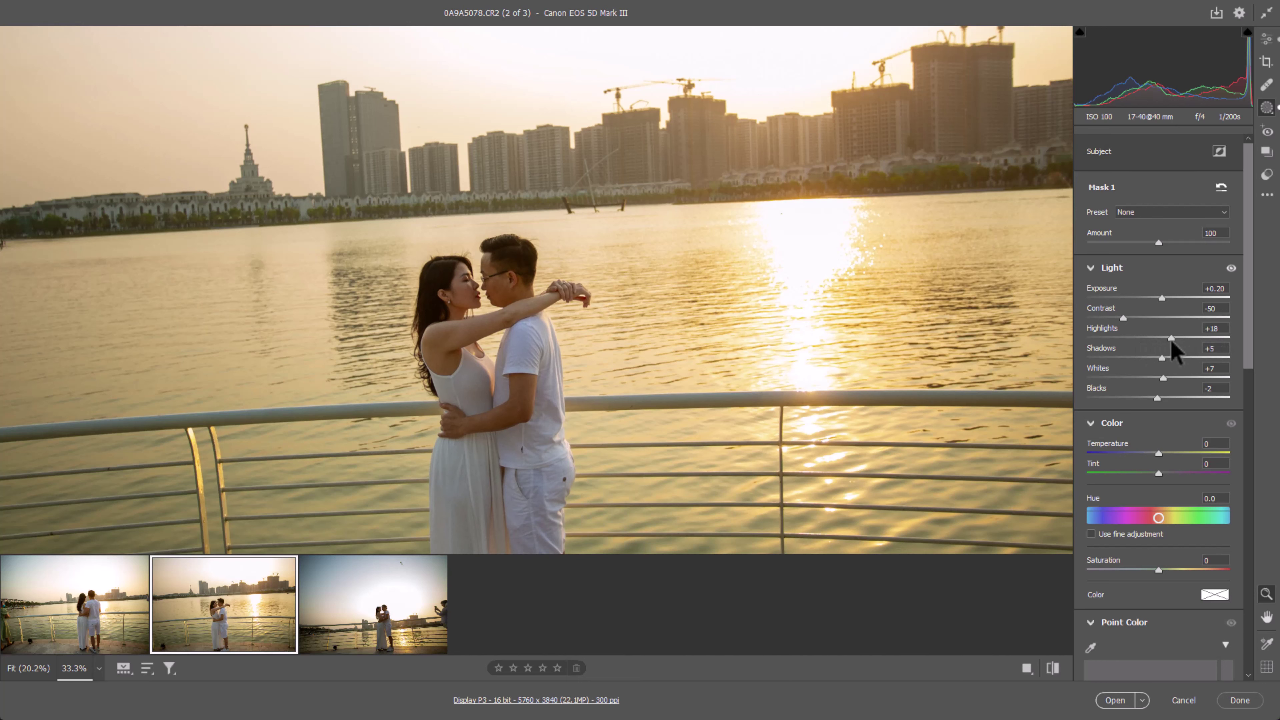
pyautogui.hotkey('ctrl', '-')
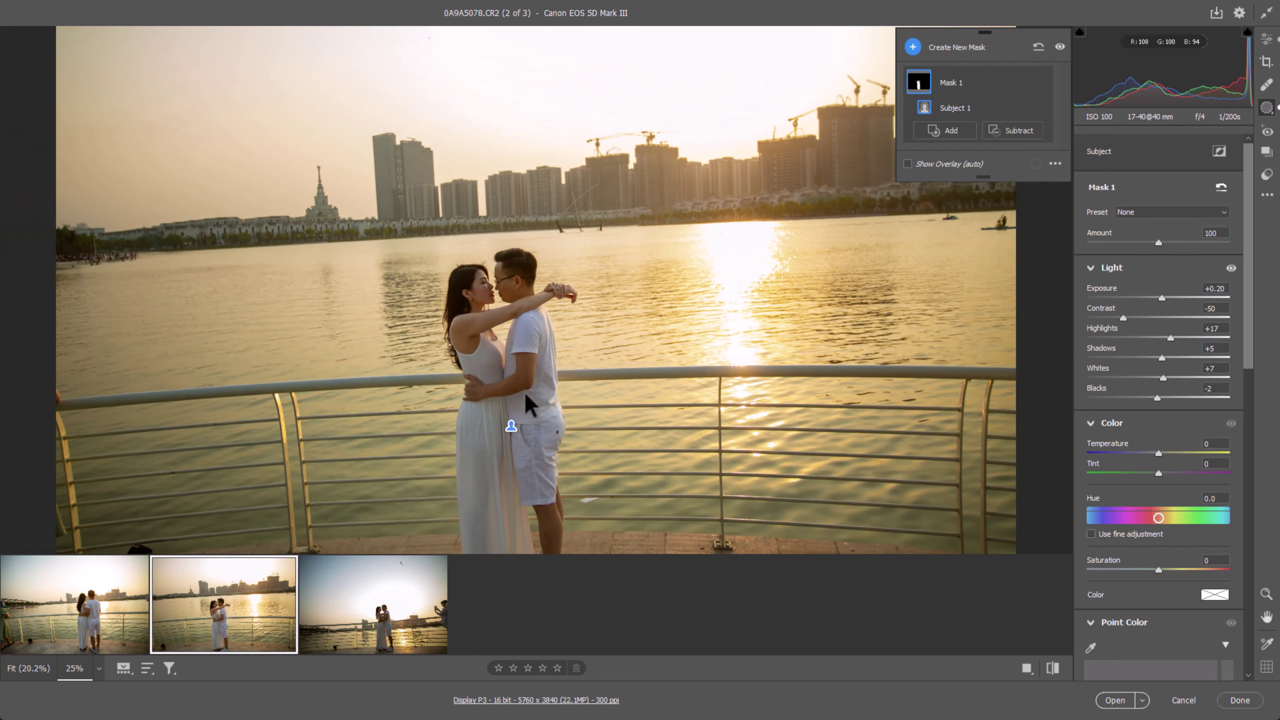
pyautogui.hotkey('ctrl', '-')
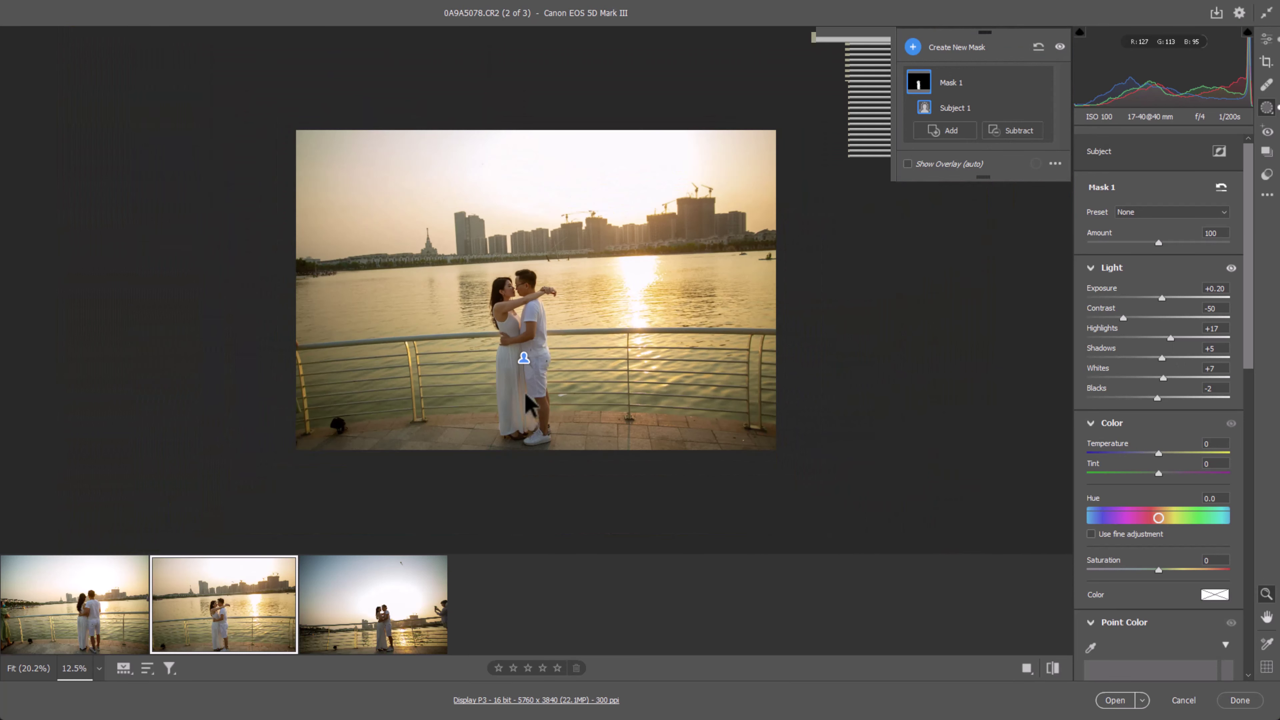
pyautogui.hotkey('ctrl', '+')
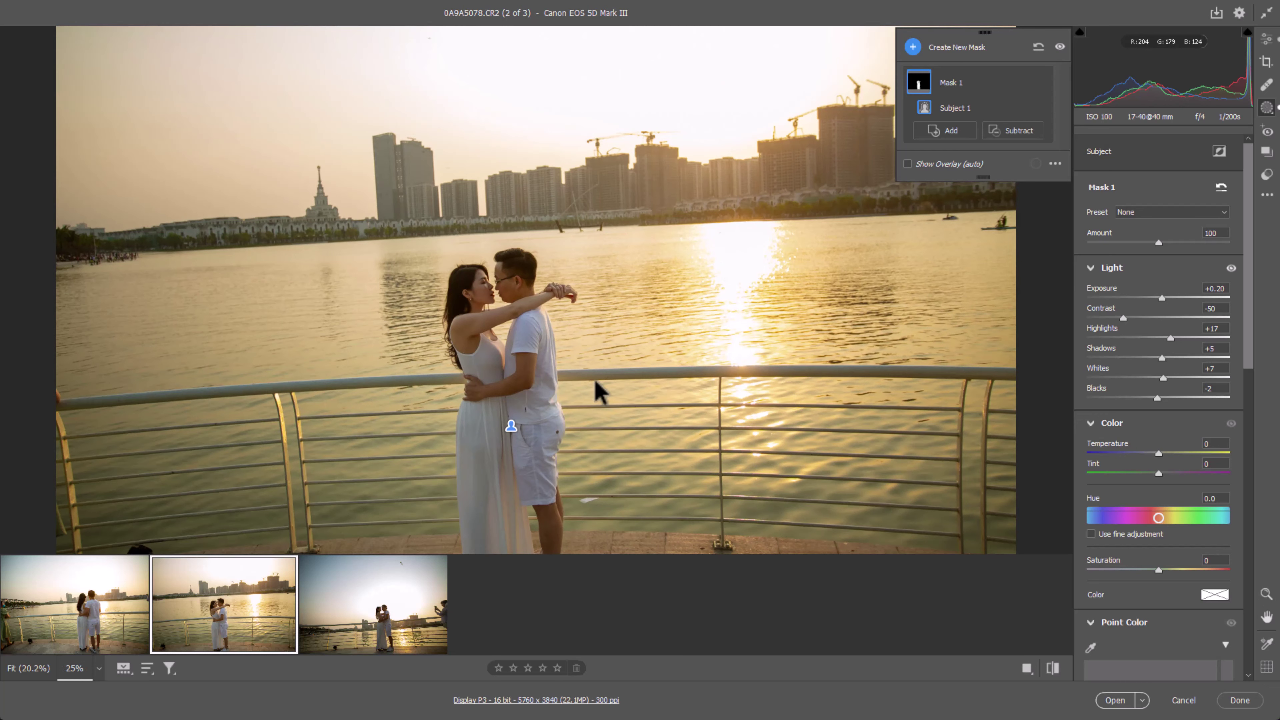
pyautogui.hotkey('ctrl', '-')
pyautogui.hotkey('ctrl', '+')
pyautogui.hotkey('ctrl', '-')
pyautogui.hotkey('ctrl', '+')
pyautogui.hotkey('ctrl', '+')
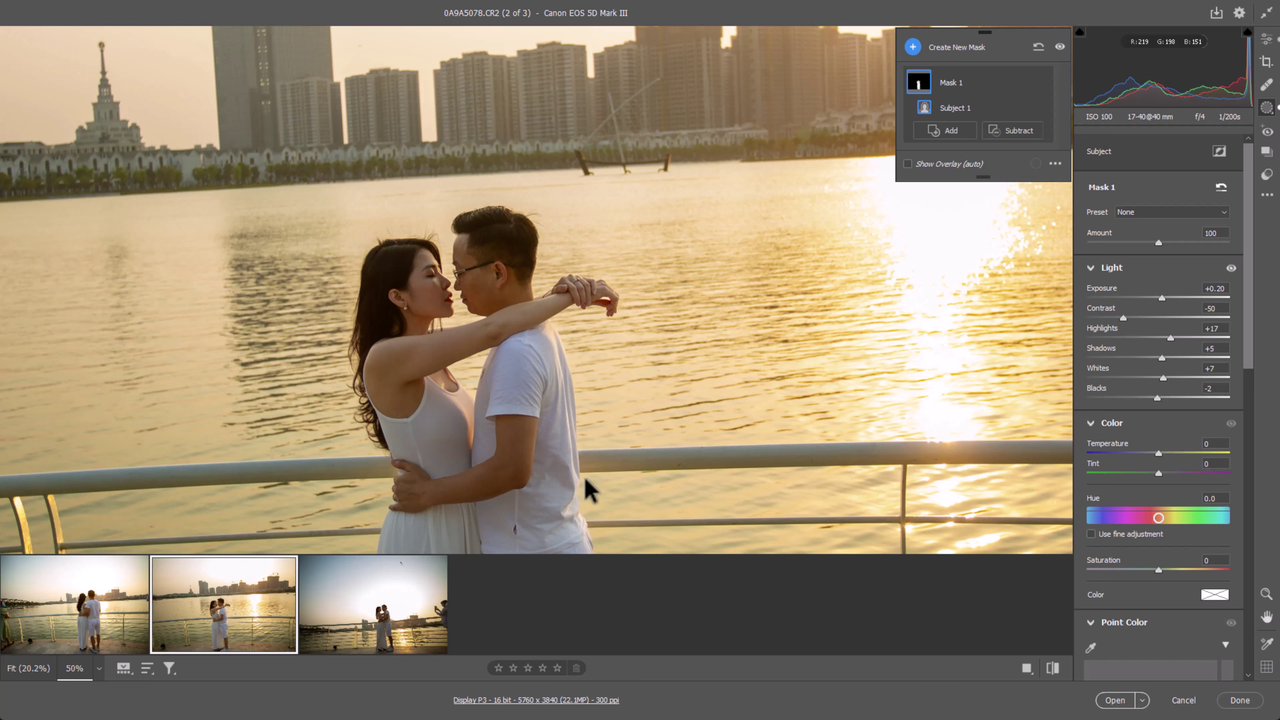
pyautogui.hotkey('ctrl', '-')
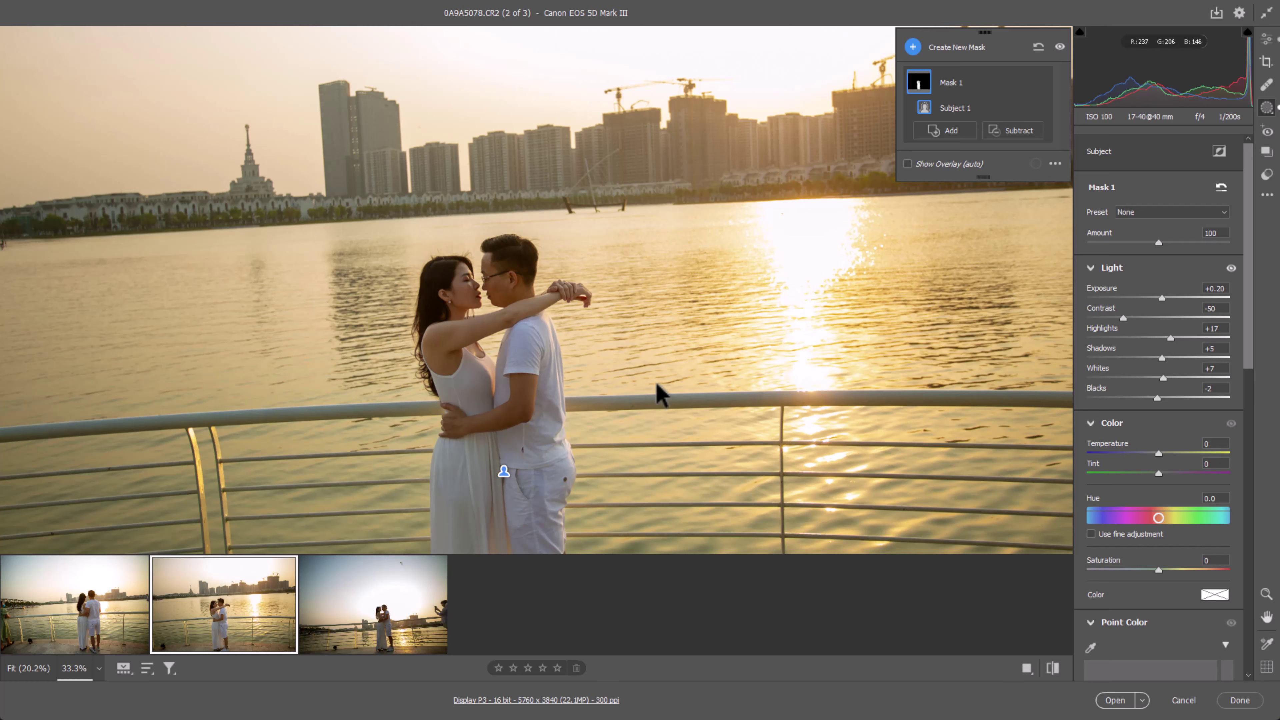
pyautogui.hotkey('ctrl', '+')
pyautogui.hotkey('ctrl', '+')
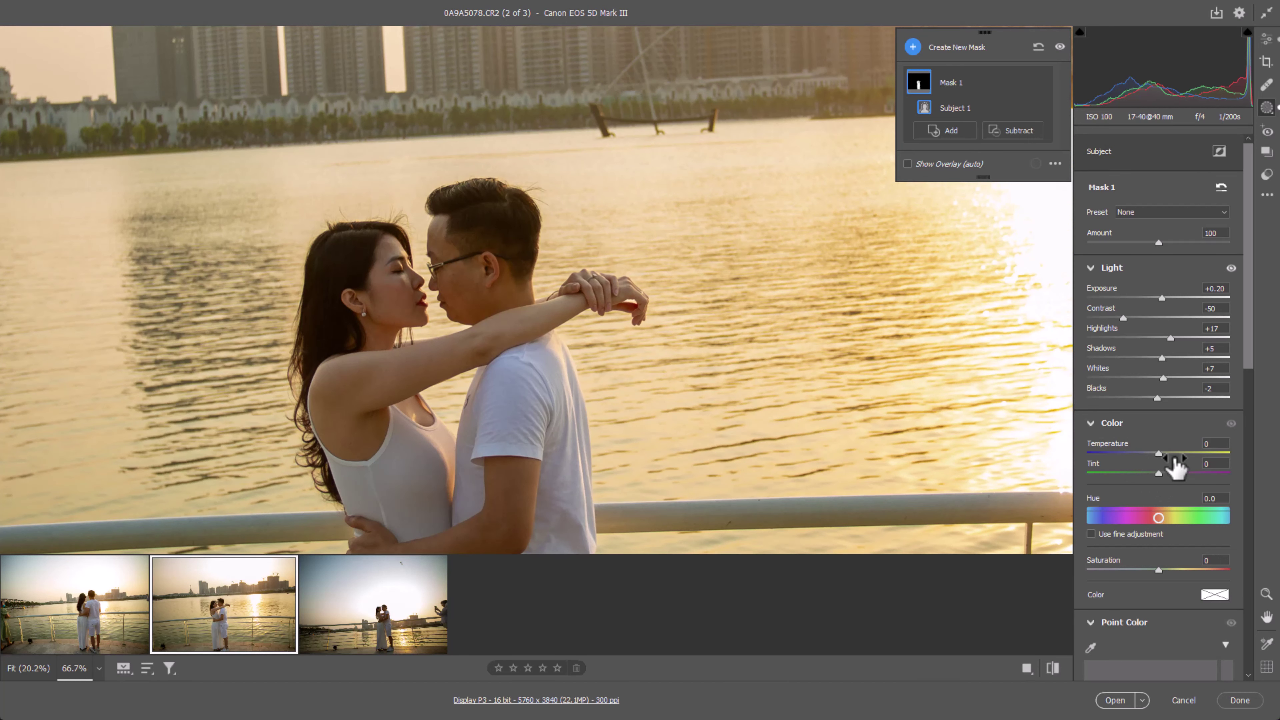
# - Set Temperature -1 and Saturation -1 in Mask 1's Color section
pyautogui.hotkey('ctrl', '+')
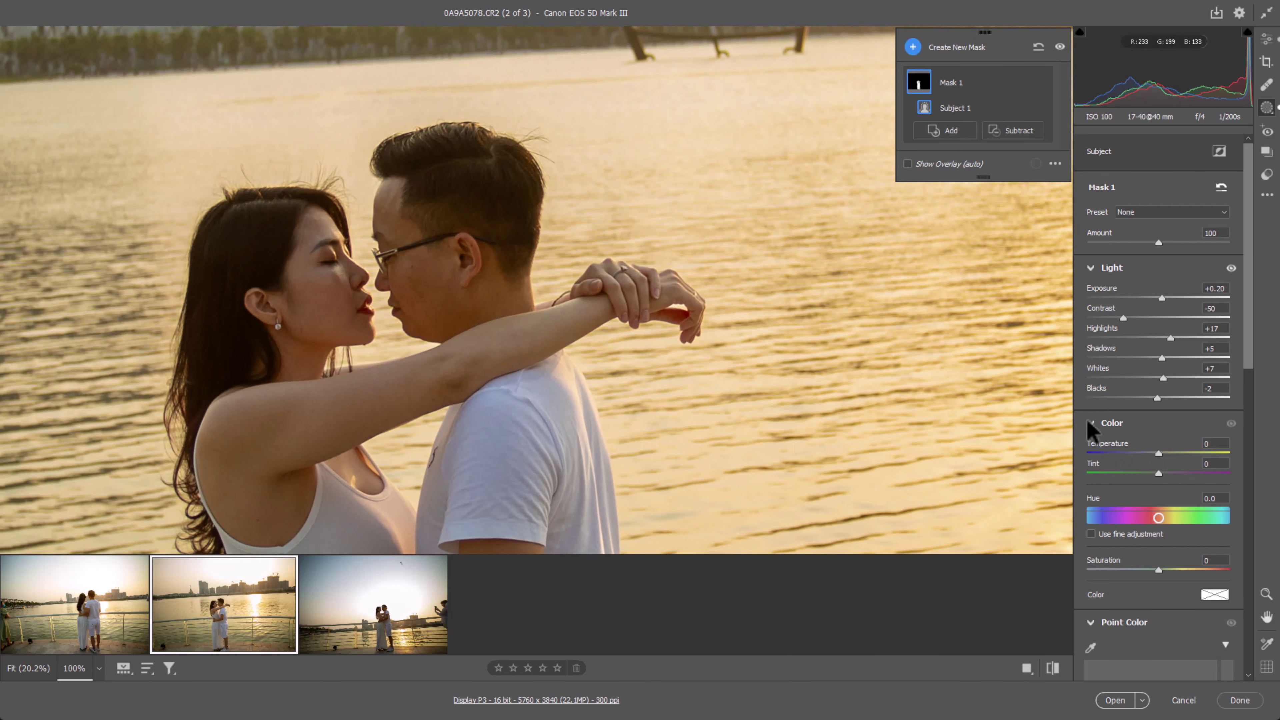
pyautogui.moveTo(1159, 451); pyautogui.dragTo(1158, 452)
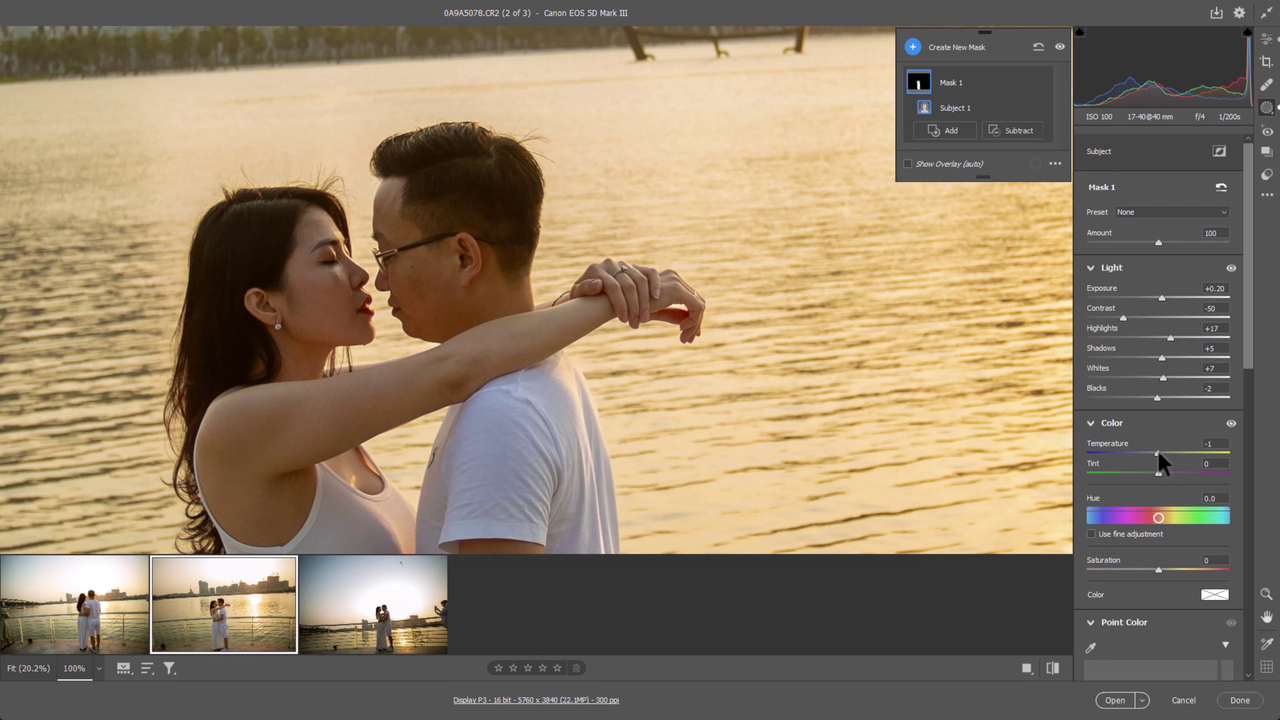
pyautogui.hotkey('ctrl', '-')
pyautogui.hotkey('ctrl', '-')
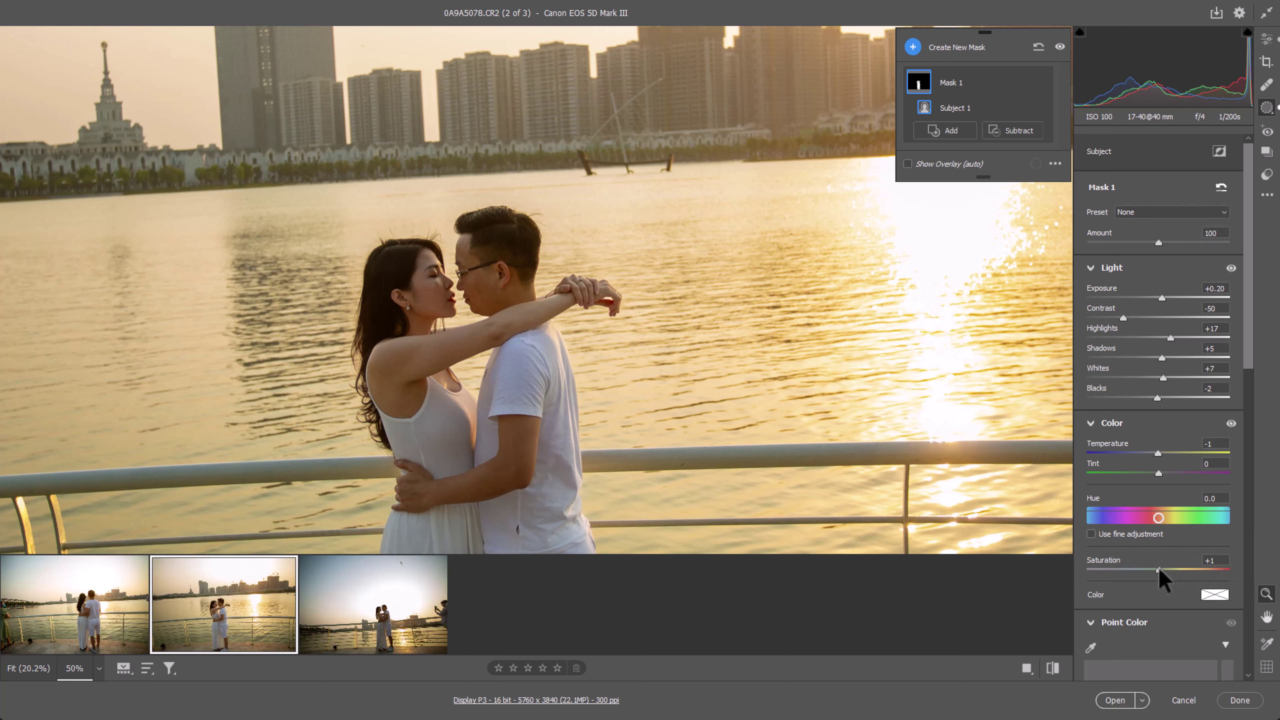
pyautogui.moveTo(1158, 569); pyautogui.dragTo(1156, 569)
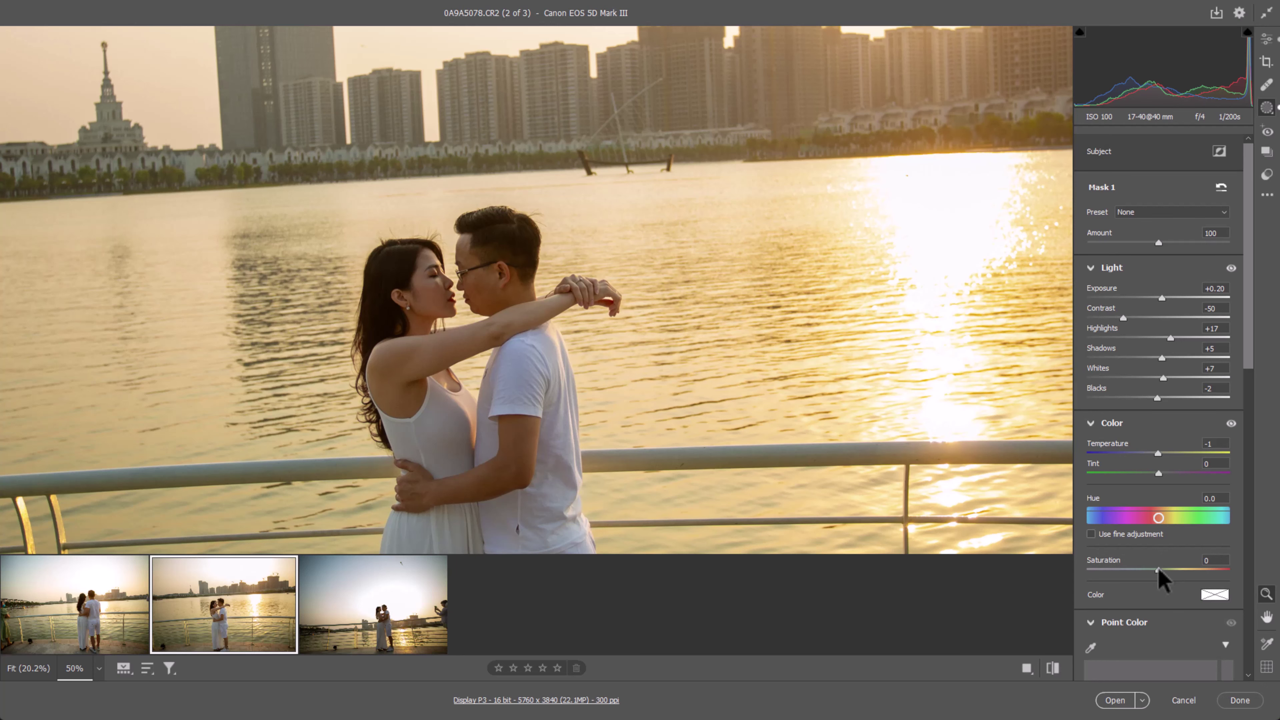
pyautogui.hotkey('ctrl', '-')
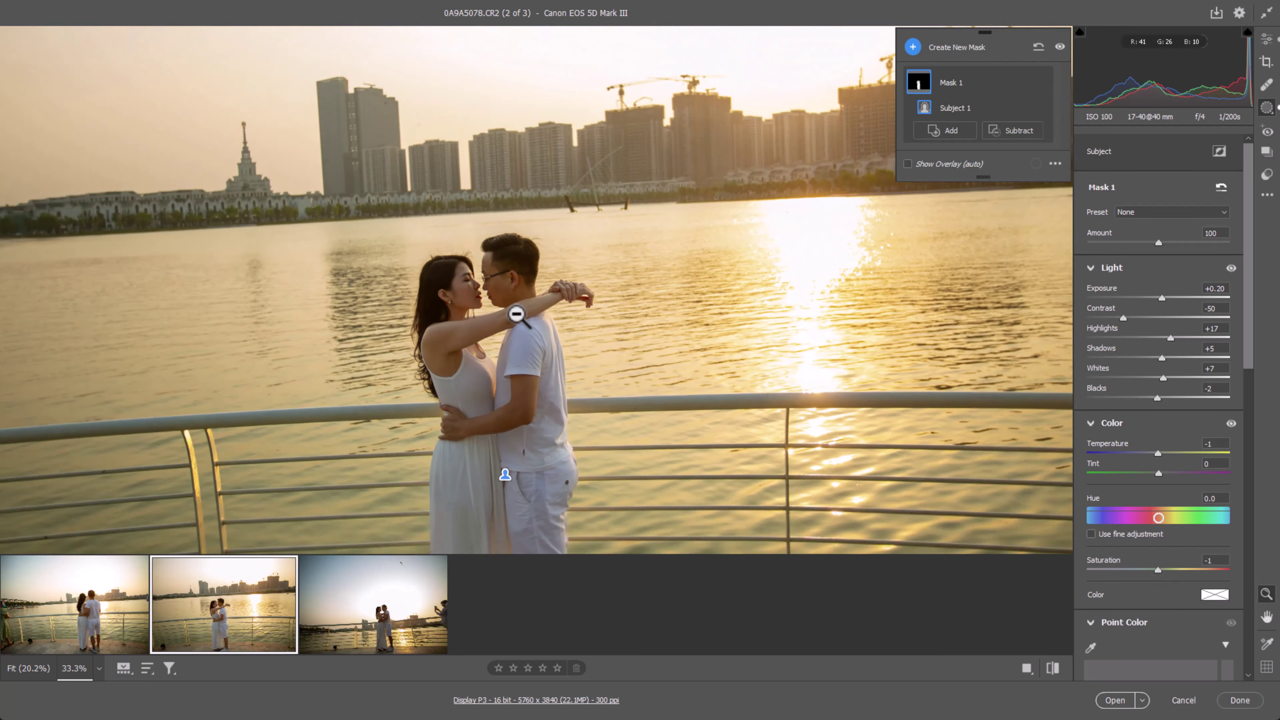
pyautogui.keyDown('alt'); pyautogui.click(855, 326); pyautogui.keyUp('alt')
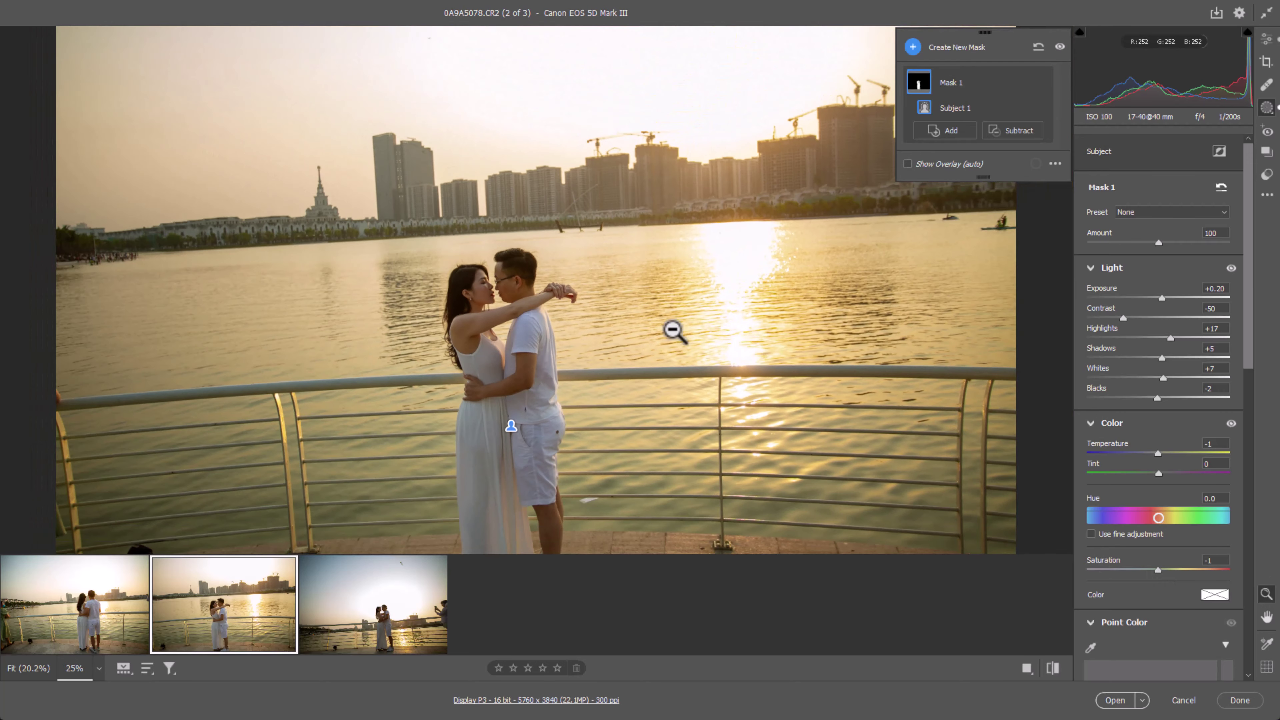
pyautogui.keyDown('alt'); pyautogui.click(566, 383); pyautogui.keyUp('alt')
pyautogui.click(660, 349)
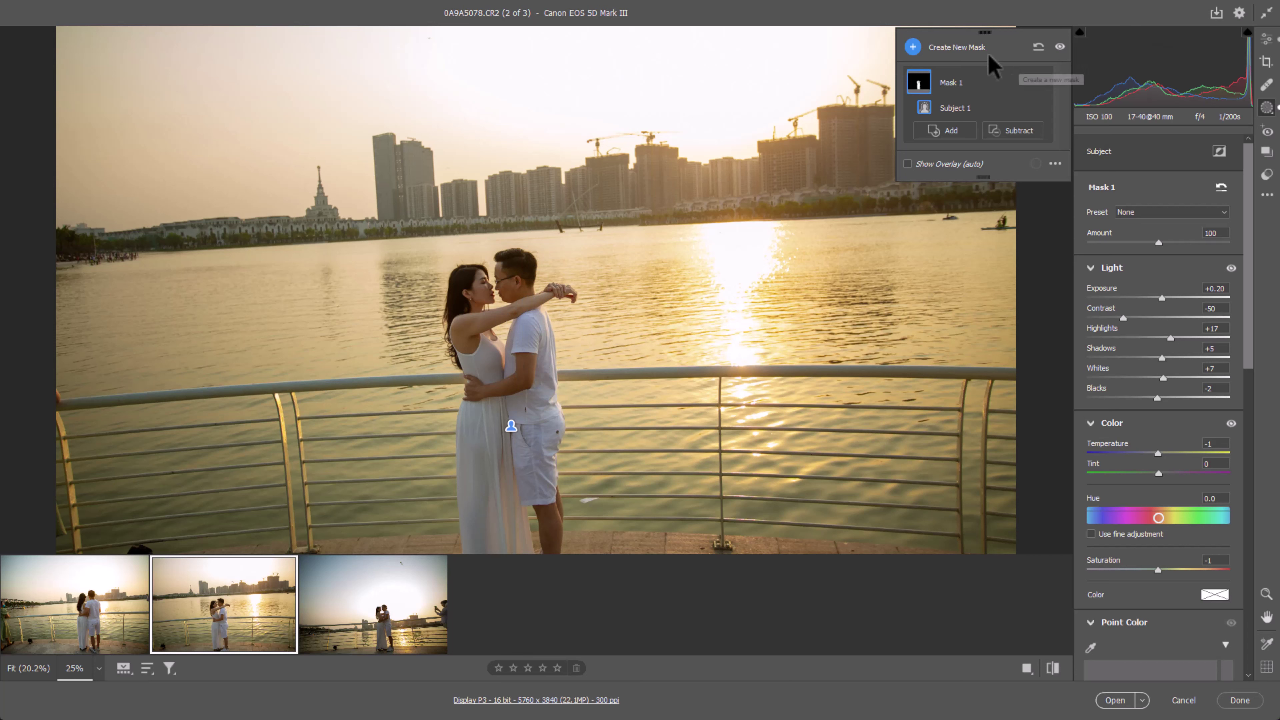
# - Add a Select Background mask (Mask 2), then go back to the couple's Mask 1
pyautogui.click(966, 47)
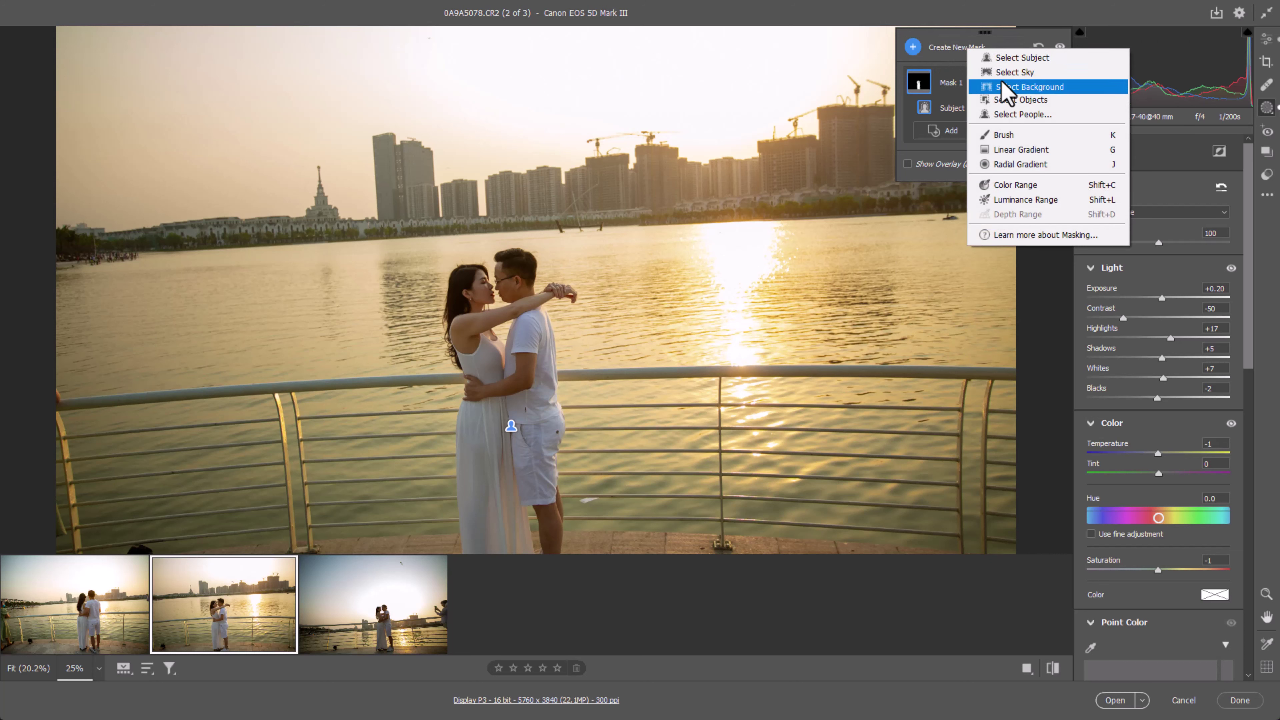
pyautogui.click(1035, 90)
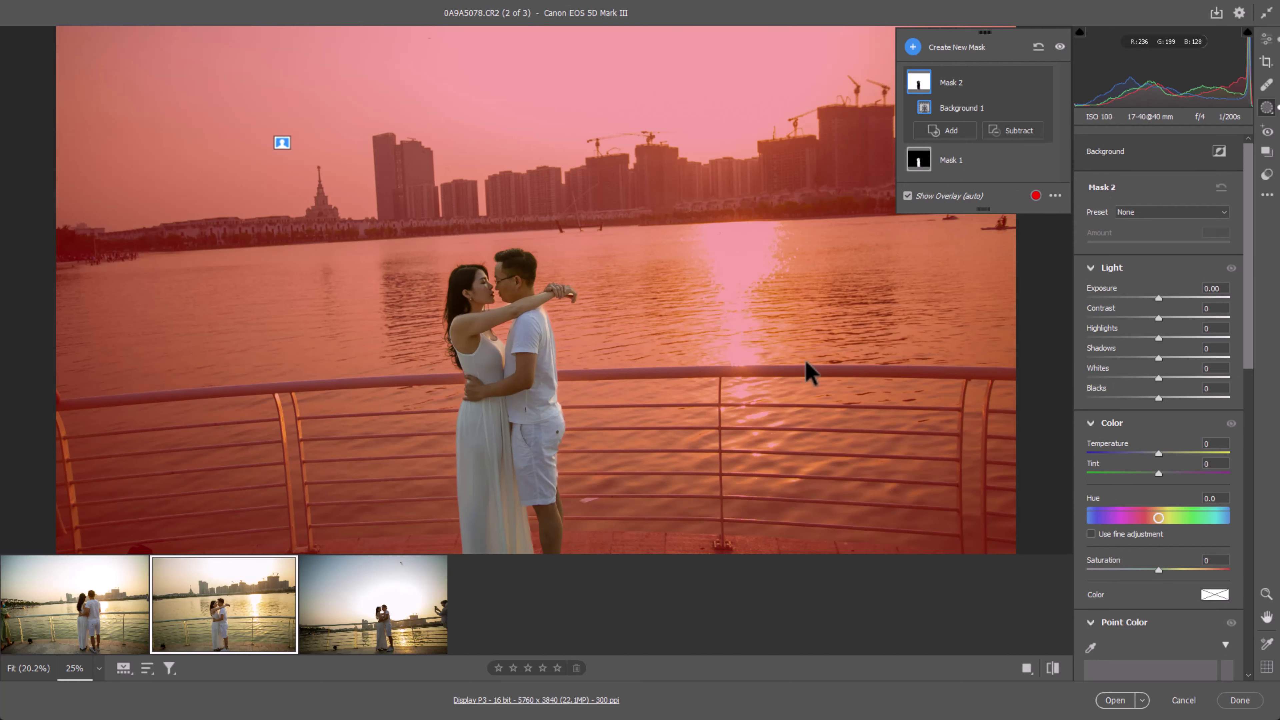
pyautogui.moveTo(960, 160)
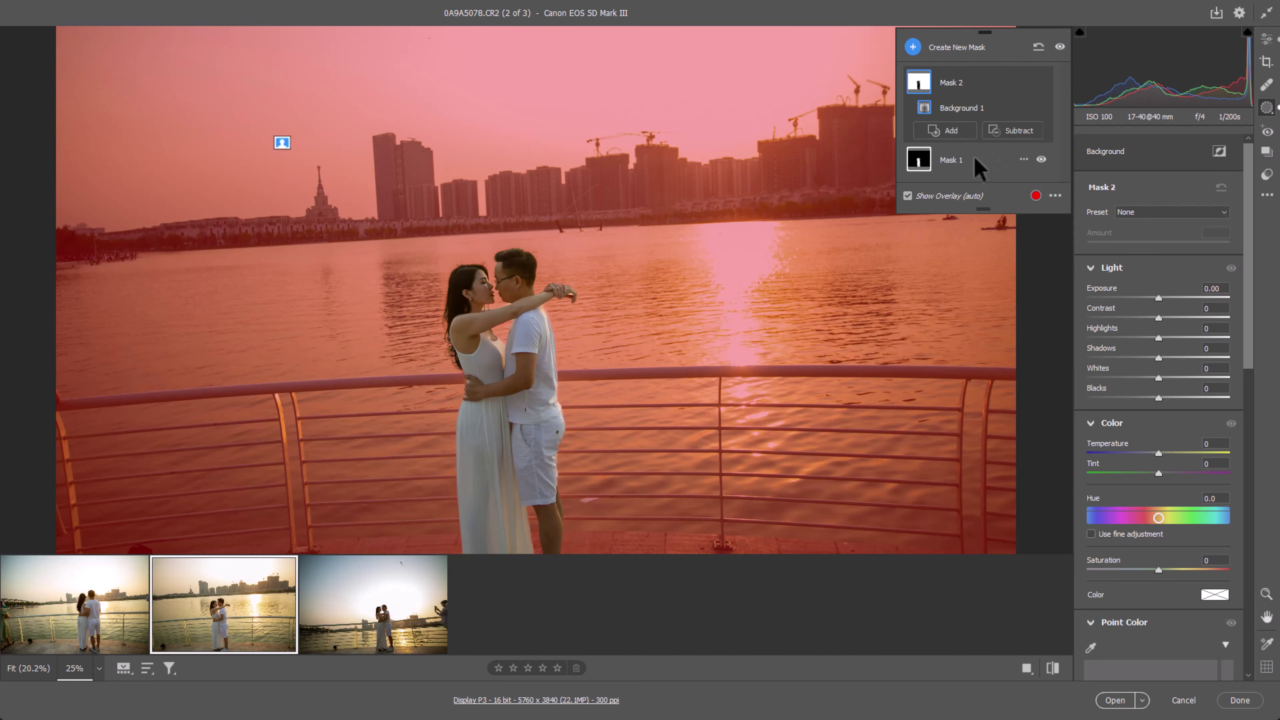
pyautogui.click(975, 160)
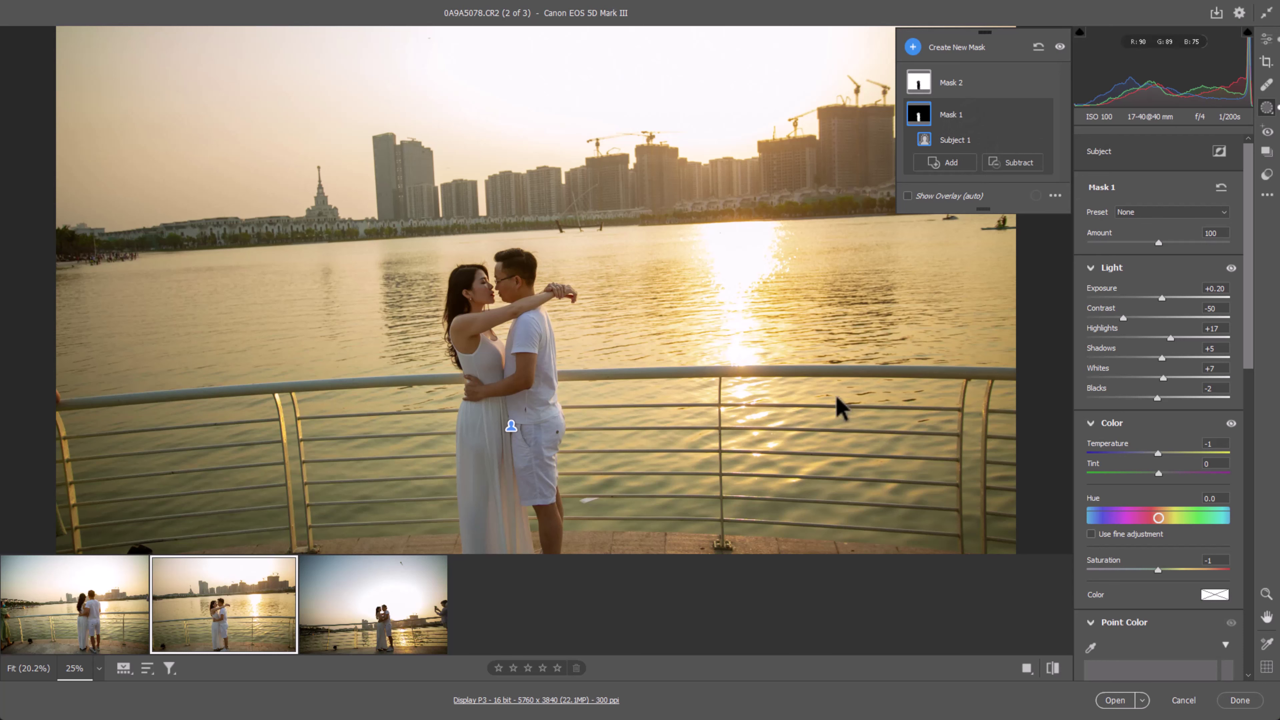
# - Zoom out to check the photo and nudge the couple mask's exposure slightly higher
pyautogui.press('z')
pyautogui.keyDown('alt'); pyautogui.click(592, 375); pyautogui.keyUp('alt')
pyautogui.click(552, 316)
pyautogui.moveTo(1162, 299); pyautogui.dragTo(1165, 298)
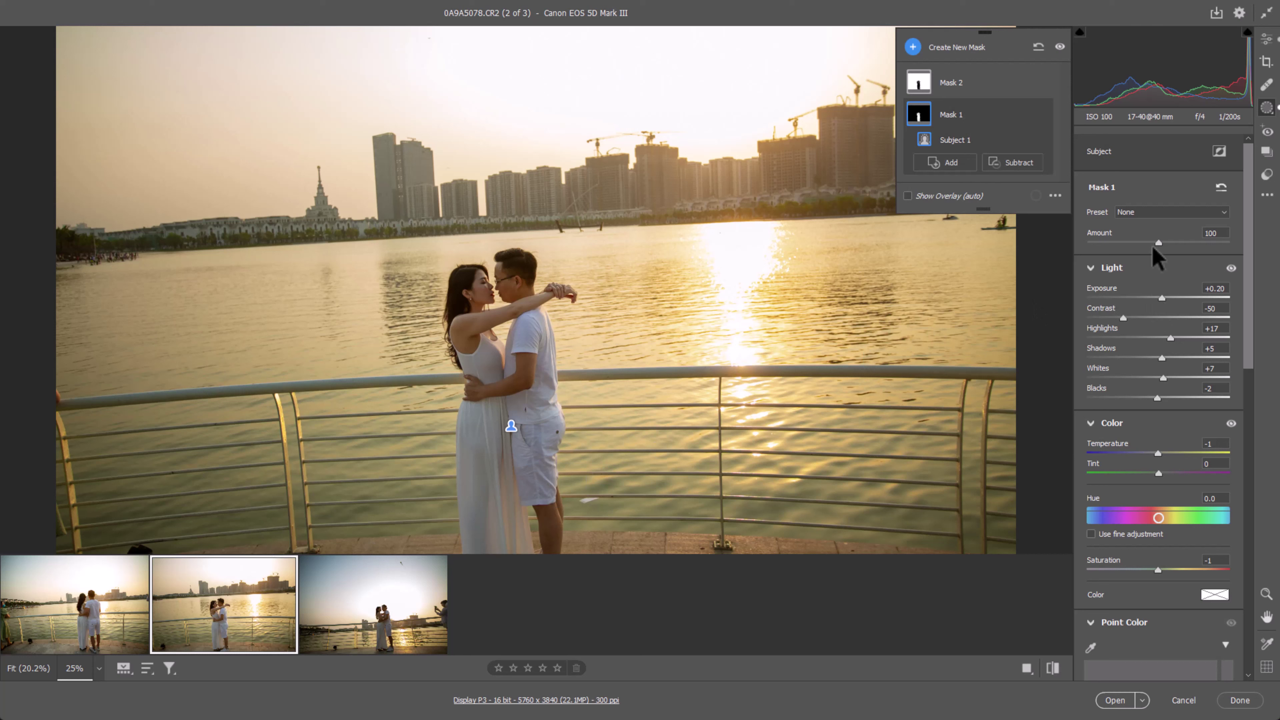
# - Save the couple mask's settings as masking preset '1', then select Mask 2
pyautogui.click(1147, 212)
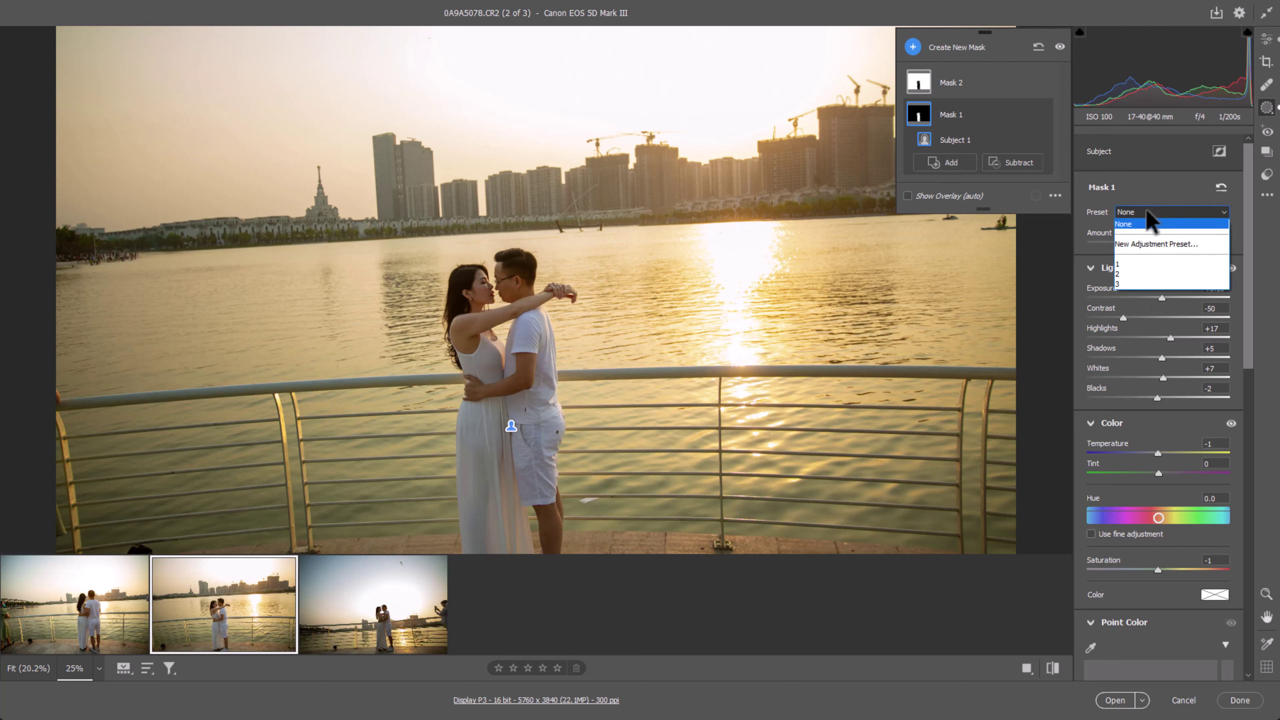
pyautogui.click(1156, 246)
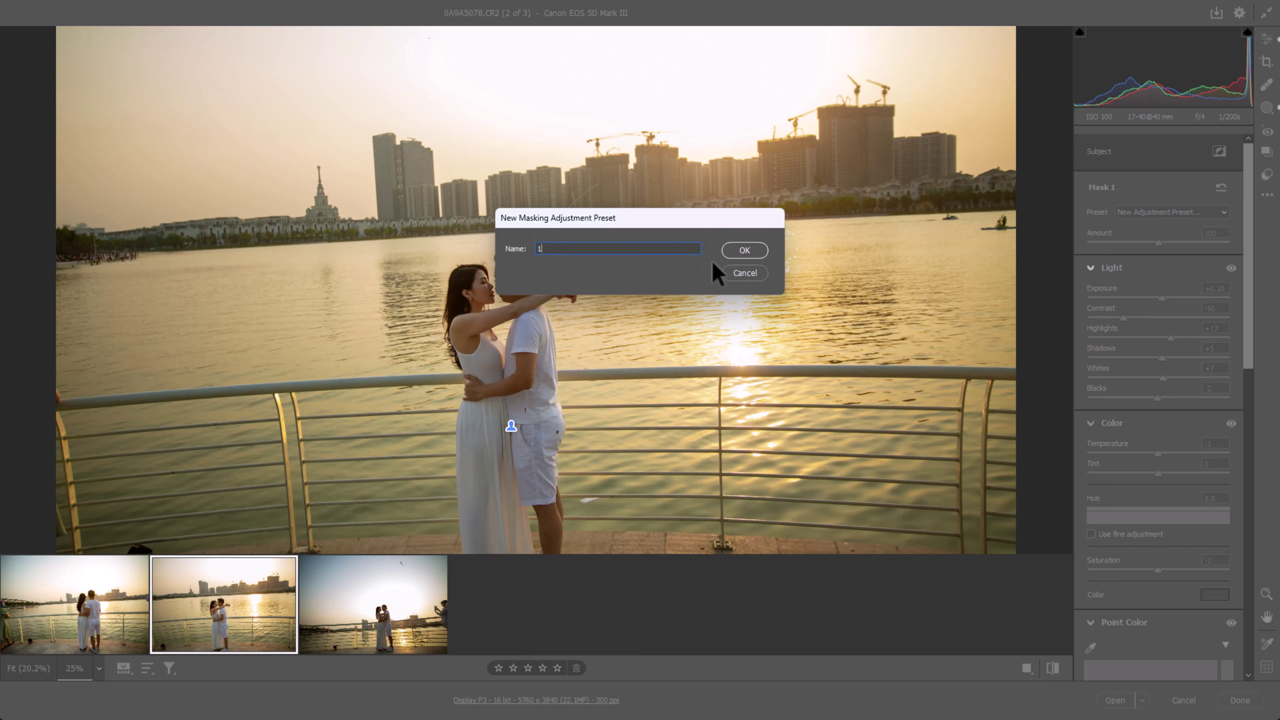
pyautogui.click(756, 248)
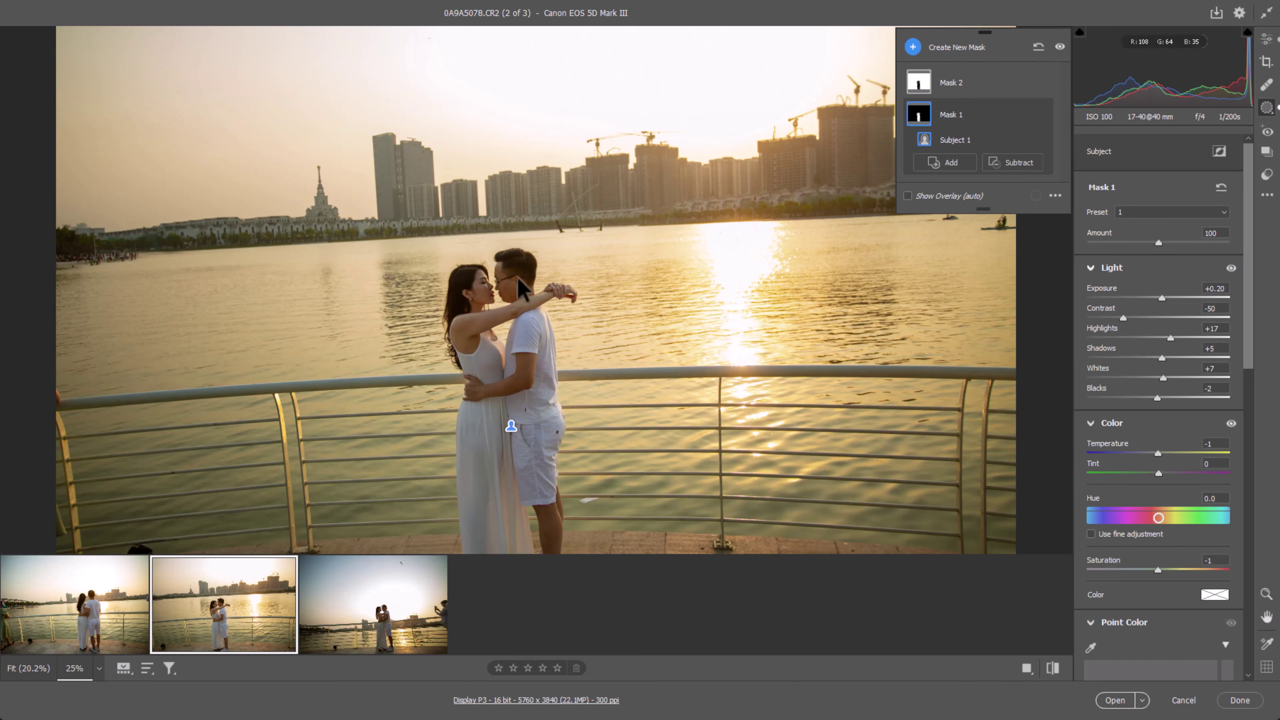
pyautogui.moveTo(960, 82)
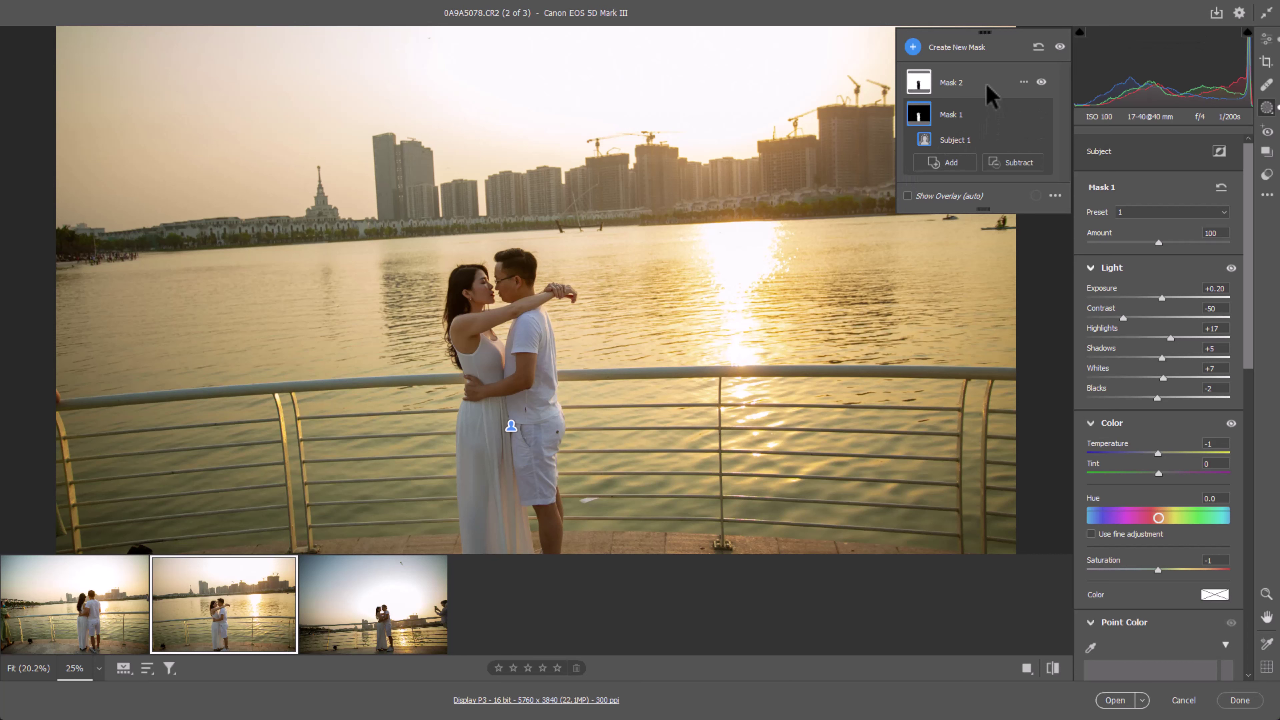
pyautogui.click(987, 89)
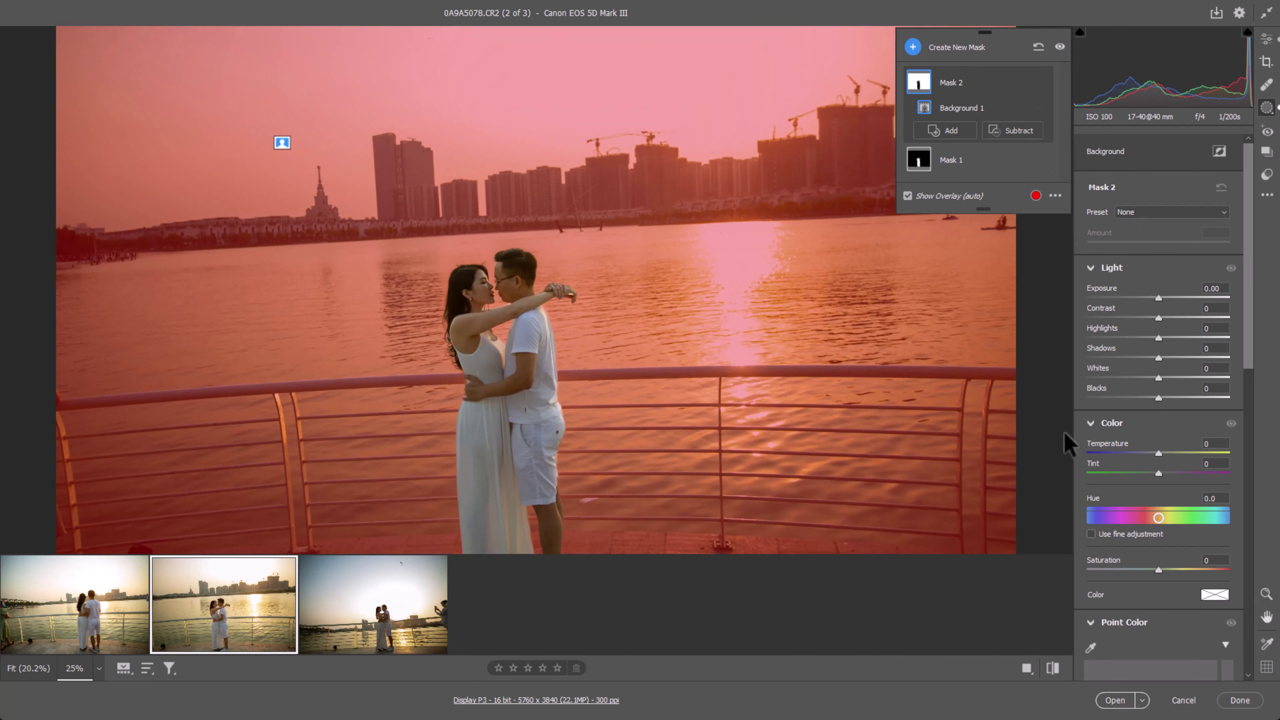
# - Lower the background mask's contrast to -21
pyautogui.scroll(-3, 792, 363)
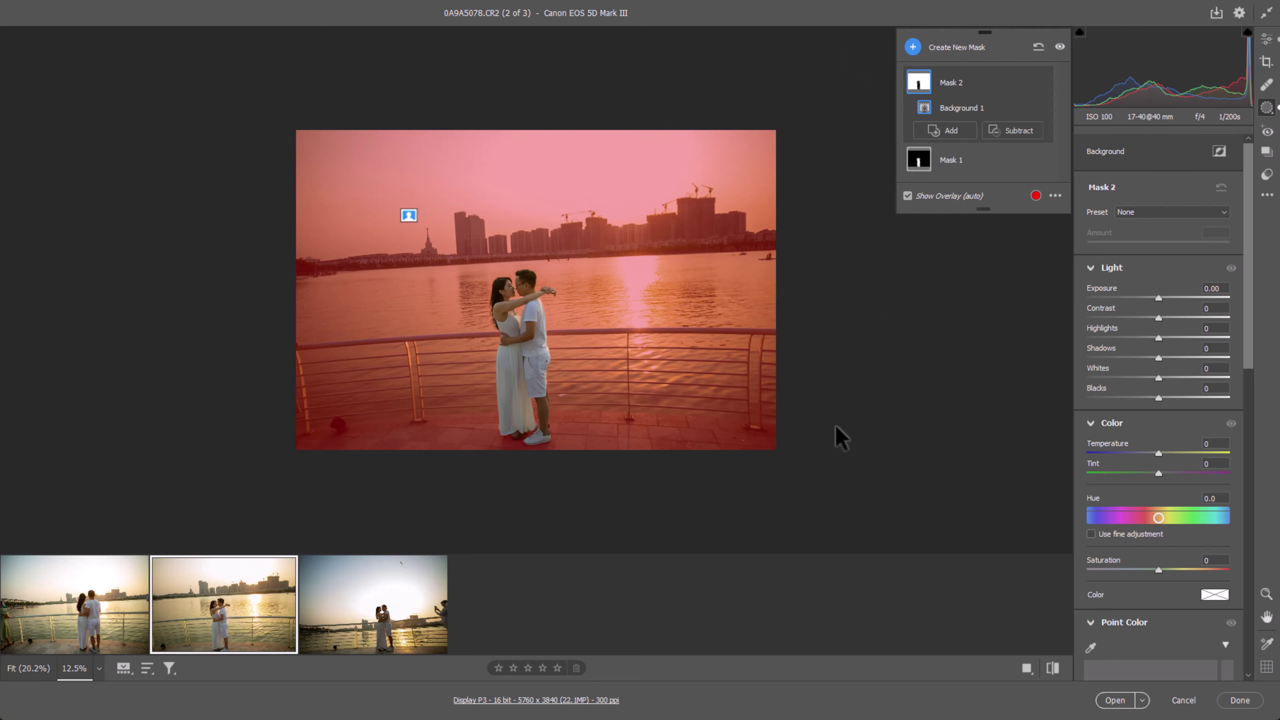
pyautogui.hotkey('ctrl', '+')
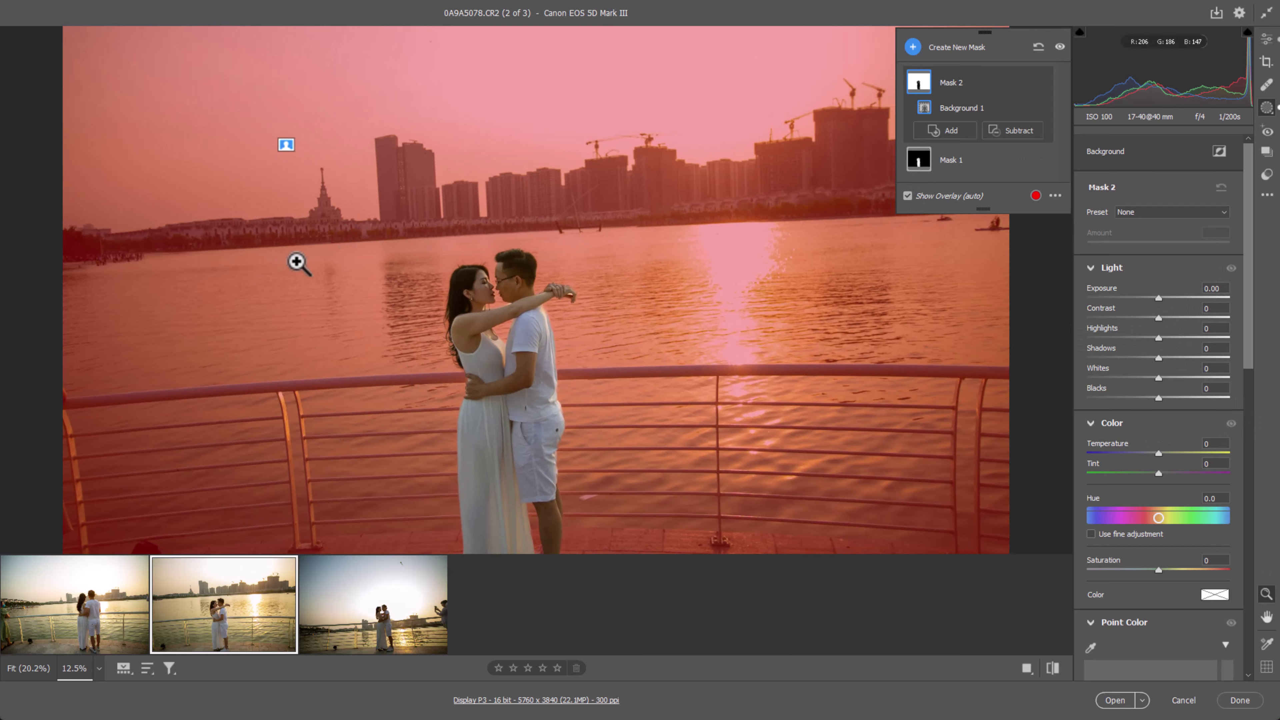
pyautogui.hotkey('ctrl', '-')
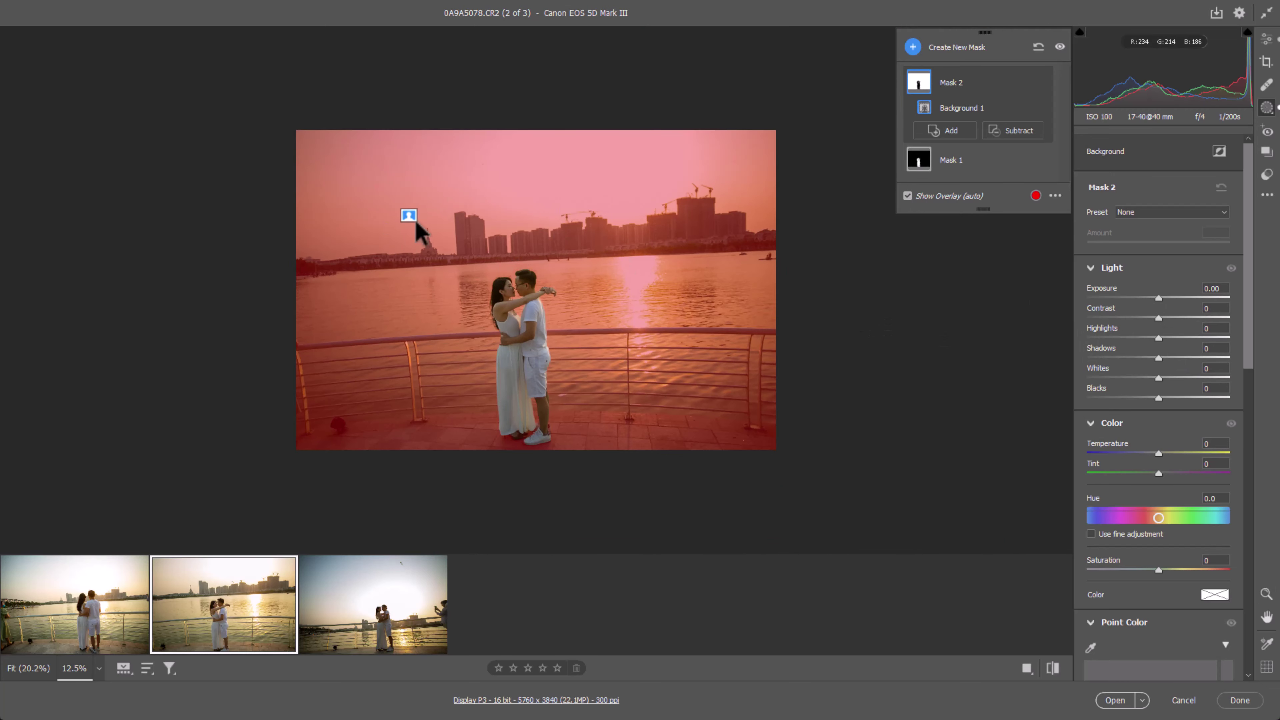
pyautogui.hotkey('ctrl', '+')
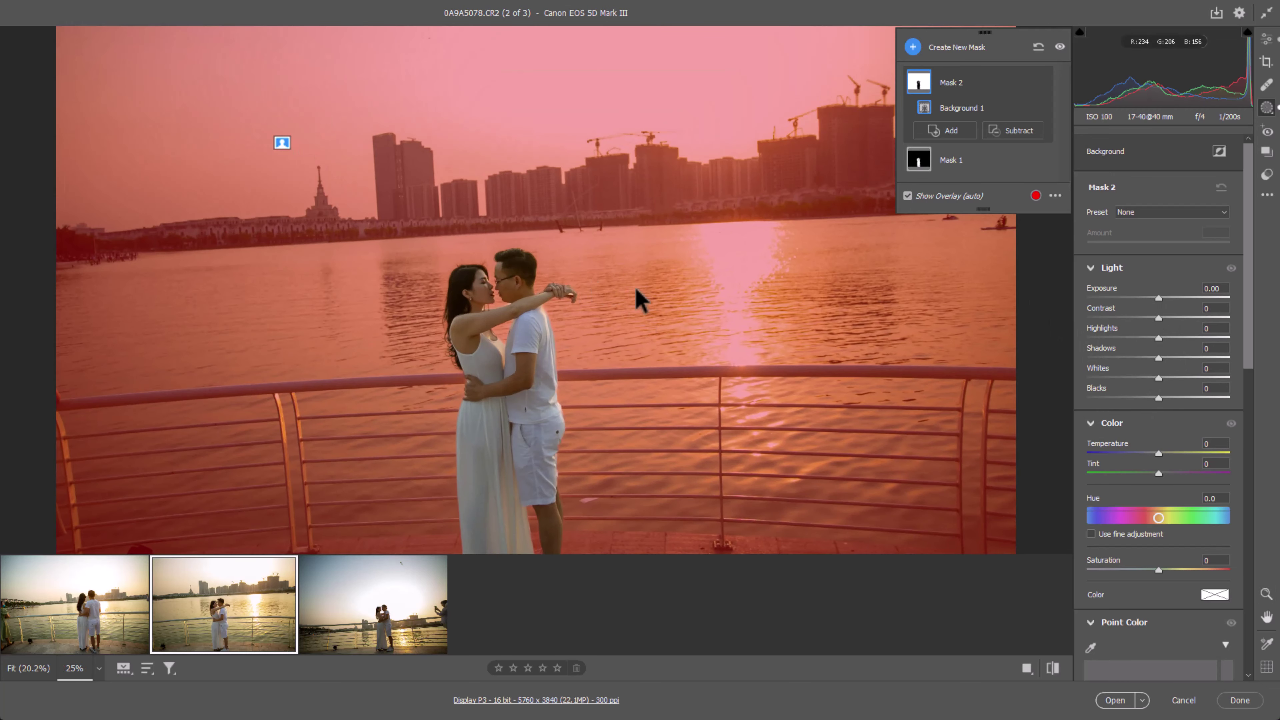
pyautogui.moveTo(1159, 317); pyautogui.dragTo(1136, 318)
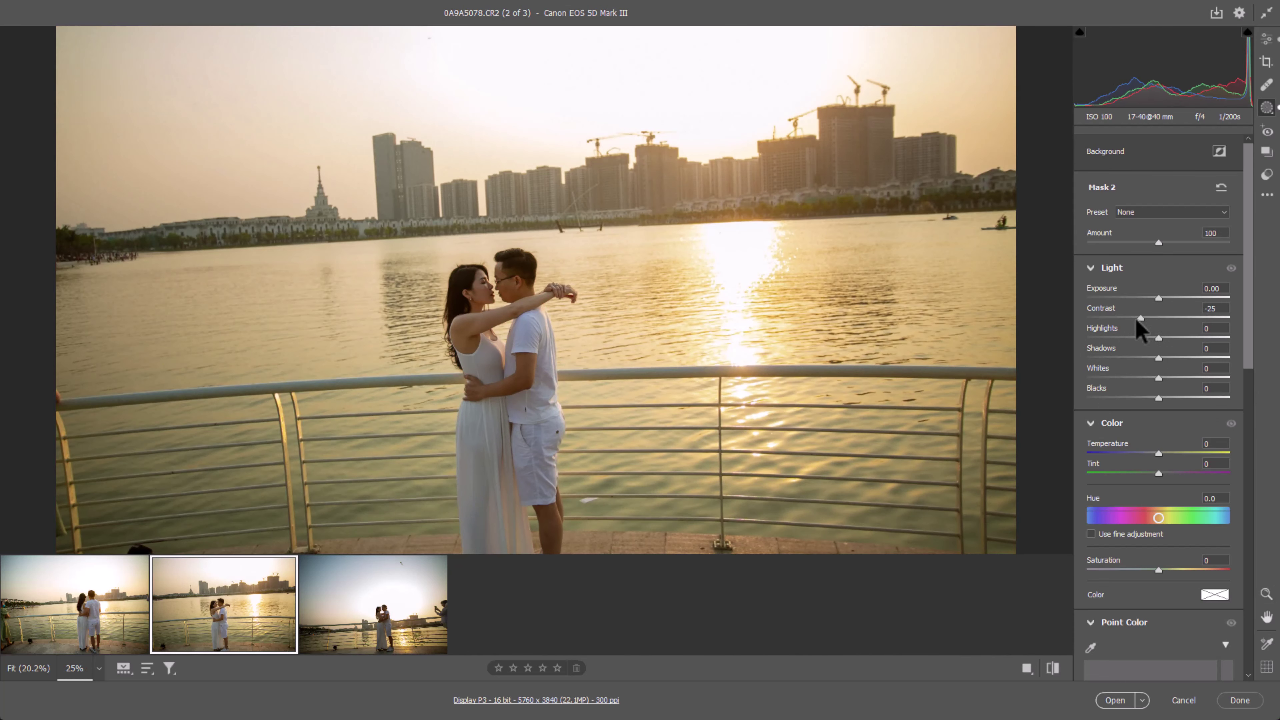
pyautogui.hotkey('ctrl', '-')
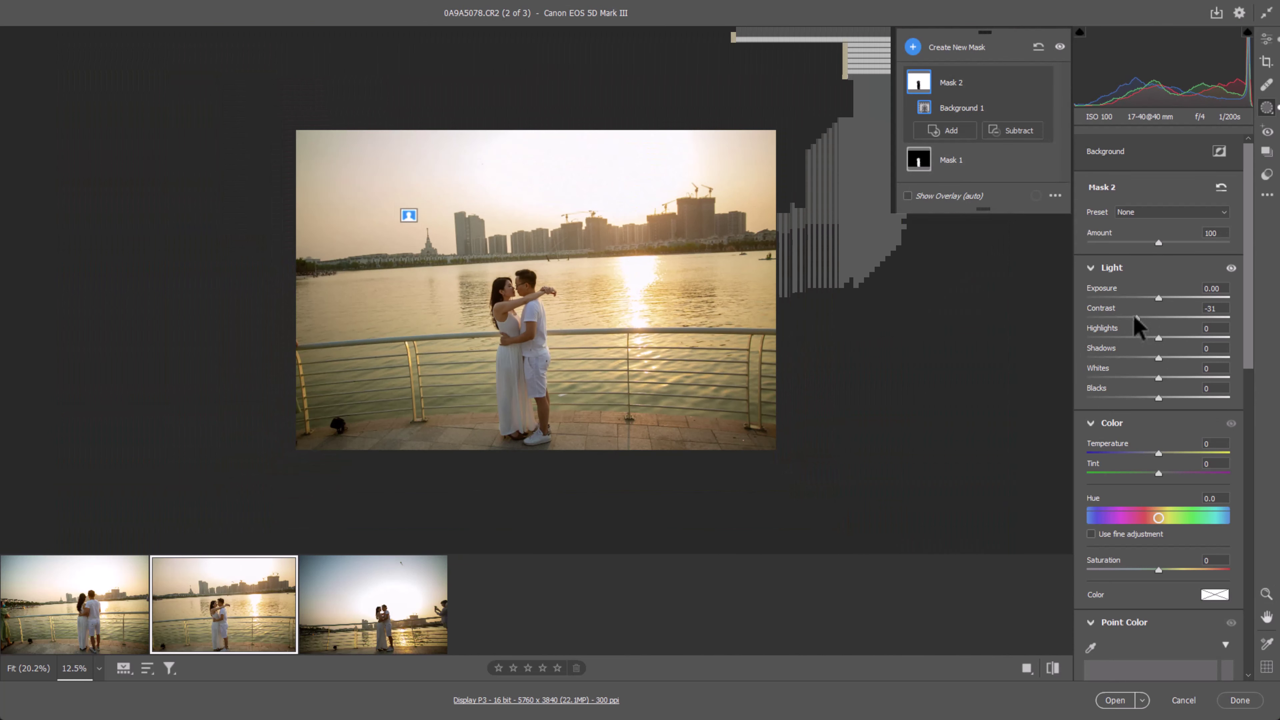
pyautogui.moveTo(1158, 318); pyautogui.dragTo(1261, 323)
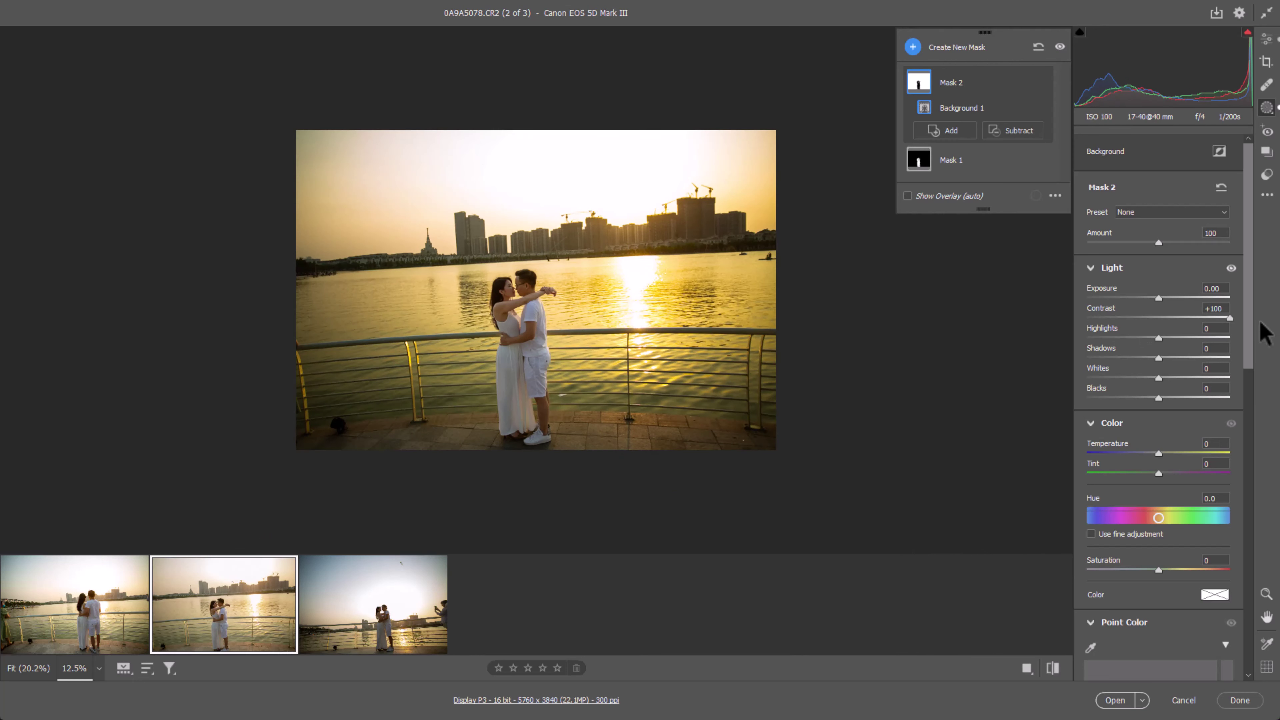
pyautogui.moveTo(1262, 326); pyautogui.dragTo(1144, 332)
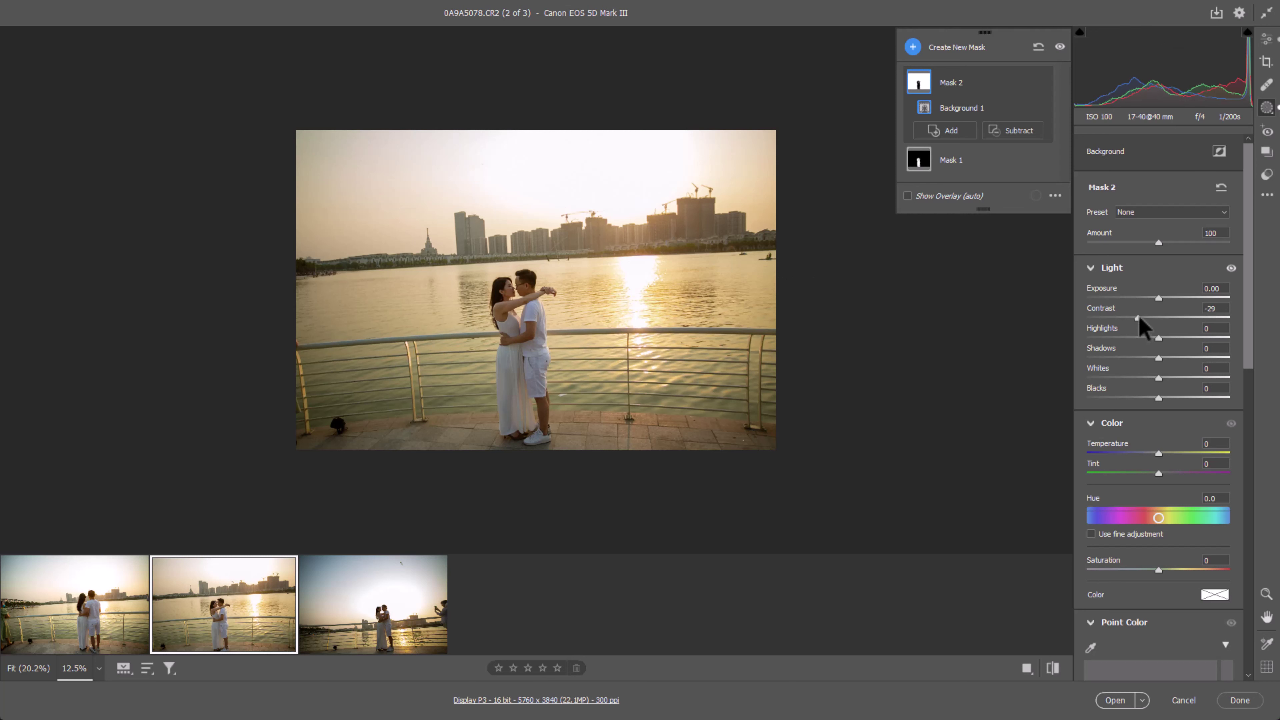
pyautogui.moveTo(1147, 318); pyautogui.dragTo(1142, 317)
# - Set the background mask to exposure -0.35, shadows +8, whites -16 and highlights +12
pyautogui.moveTo(1159, 298); pyautogui.dragTo(1157, 299)
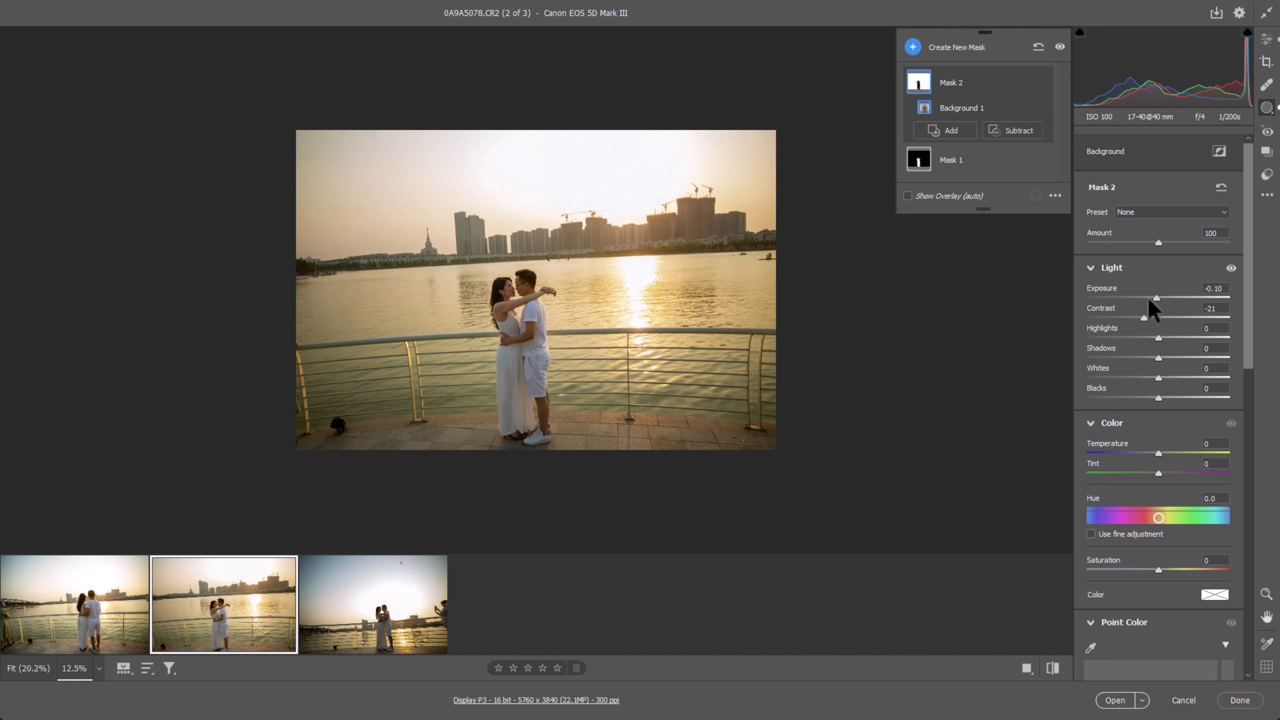
pyautogui.moveTo(1157, 299); pyautogui.dragTo(1157, 299)
pyautogui.moveTo(1157, 301); pyautogui.dragTo(1156, 301)
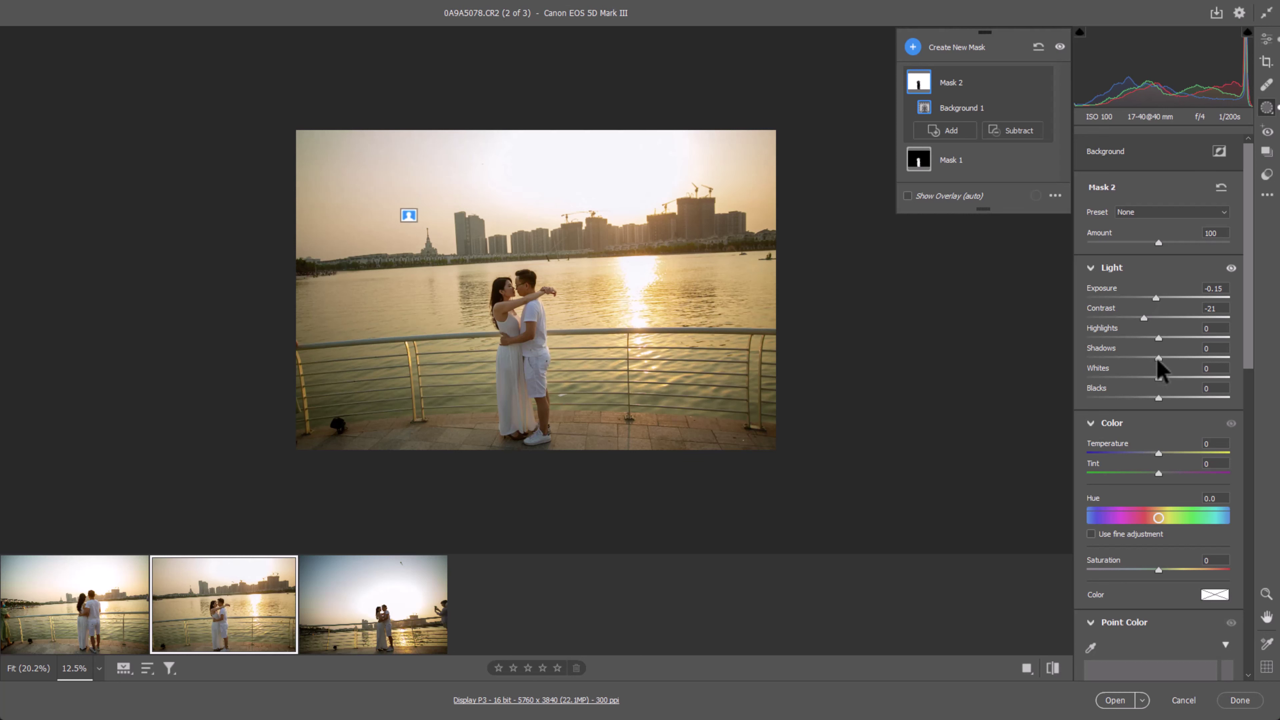
pyautogui.moveTo(1158, 358); pyautogui.dragTo(1165, 358)
pyautogui.moveTo(1158, 379); pyautogui.dragTo(1148, 377)
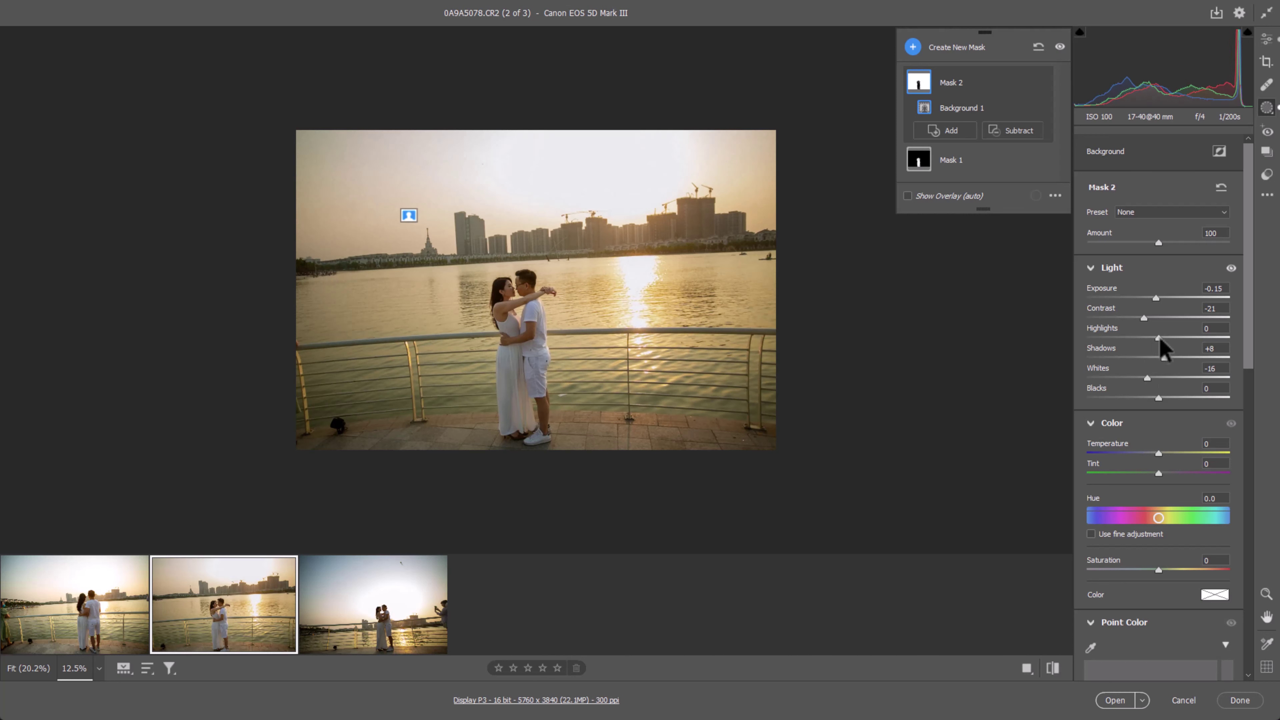
pyautogui.moveTo(1161, 338); pyautogui.dragTo(1153, 297)
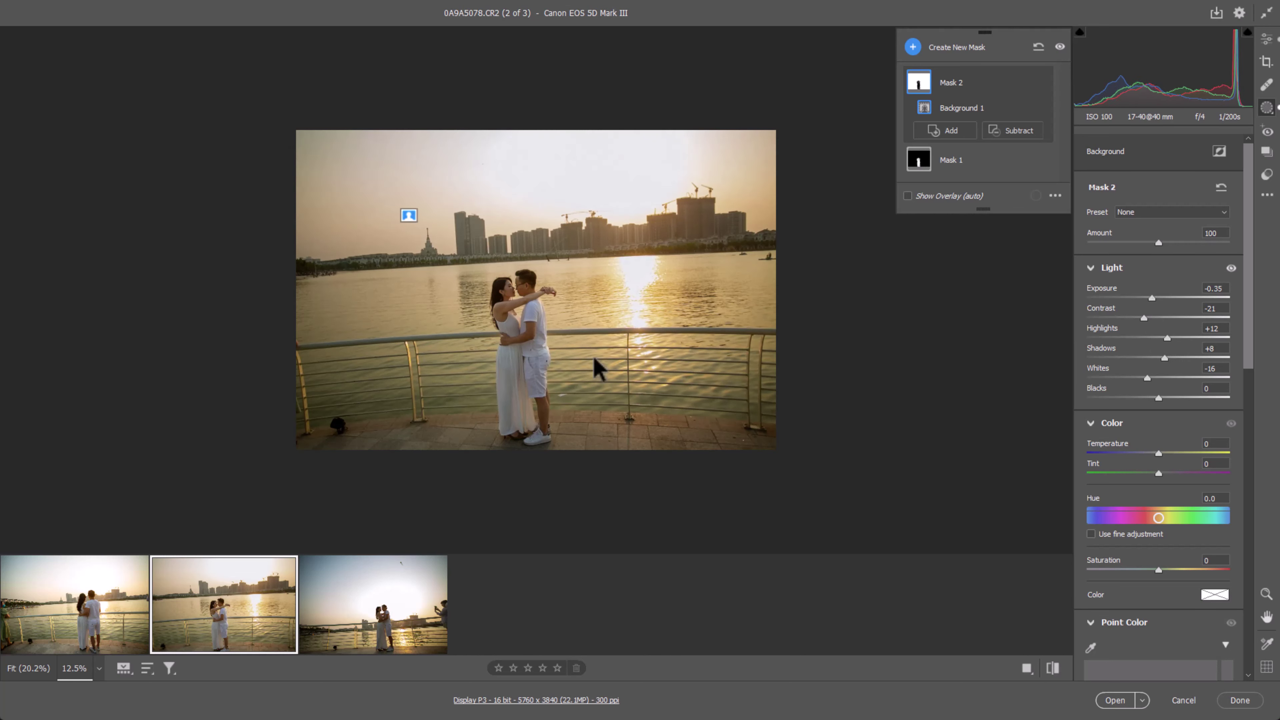
pyautogui.hotkey('ctrl', '+')
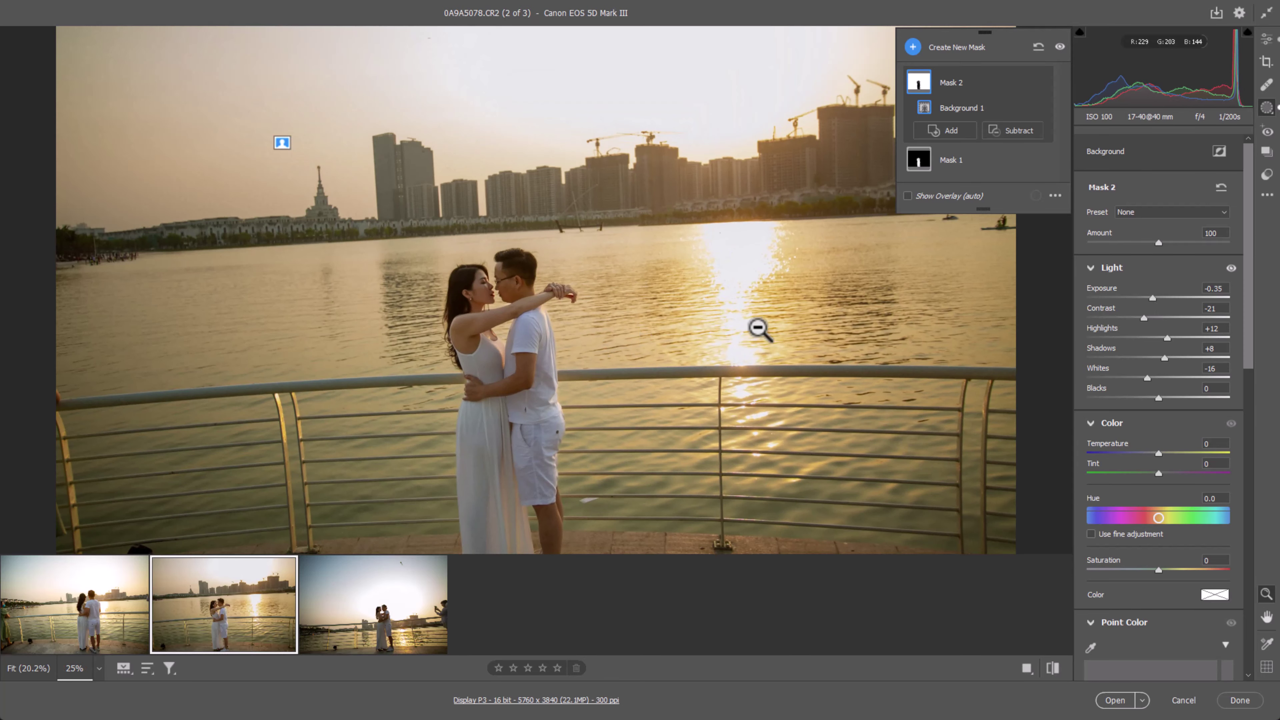
# - Give the background mask Temperature +5 and Saturation +17
pyautogui.hotkey('ctrl', '-')
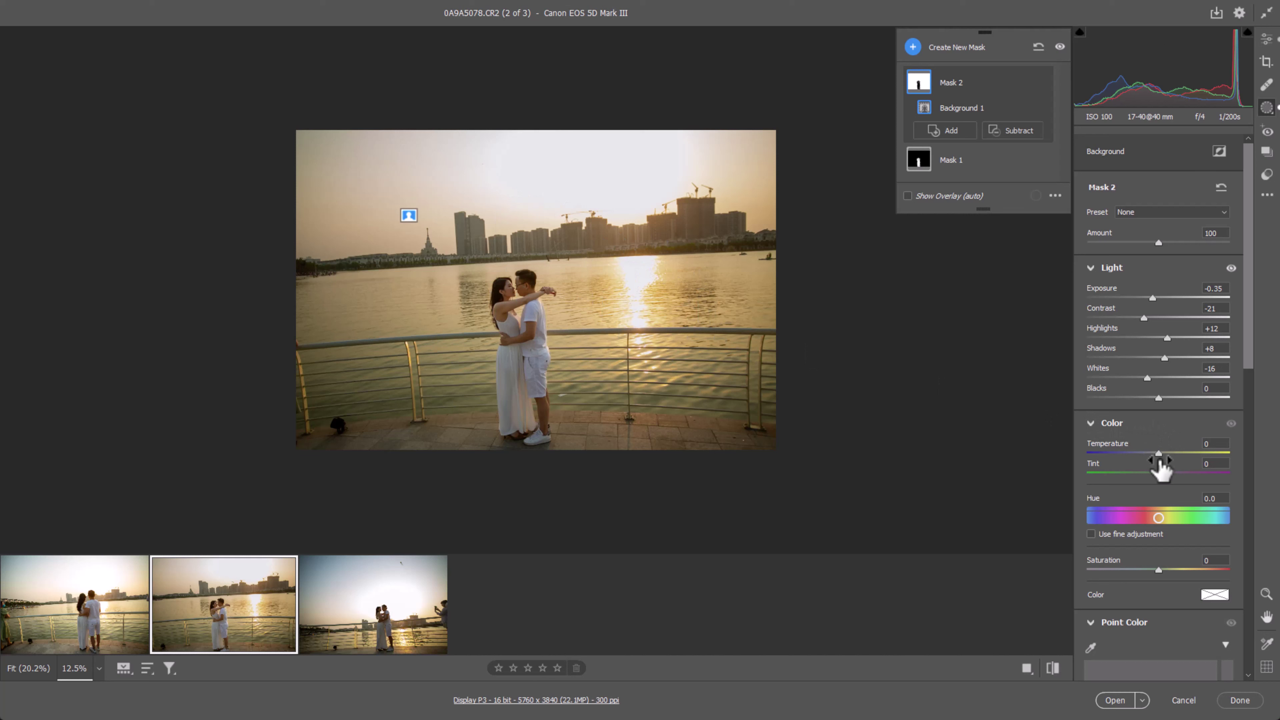
pyautogui.moveTo(1160, 453); pyautogui.dragTo(1163, 453)
pyautogui.moveTo(1158, 572); pyautogui.dragTo(1169, 569)
pyautogui.moveTo(1170, 570); pyautogui.dragTo(1171, 571)
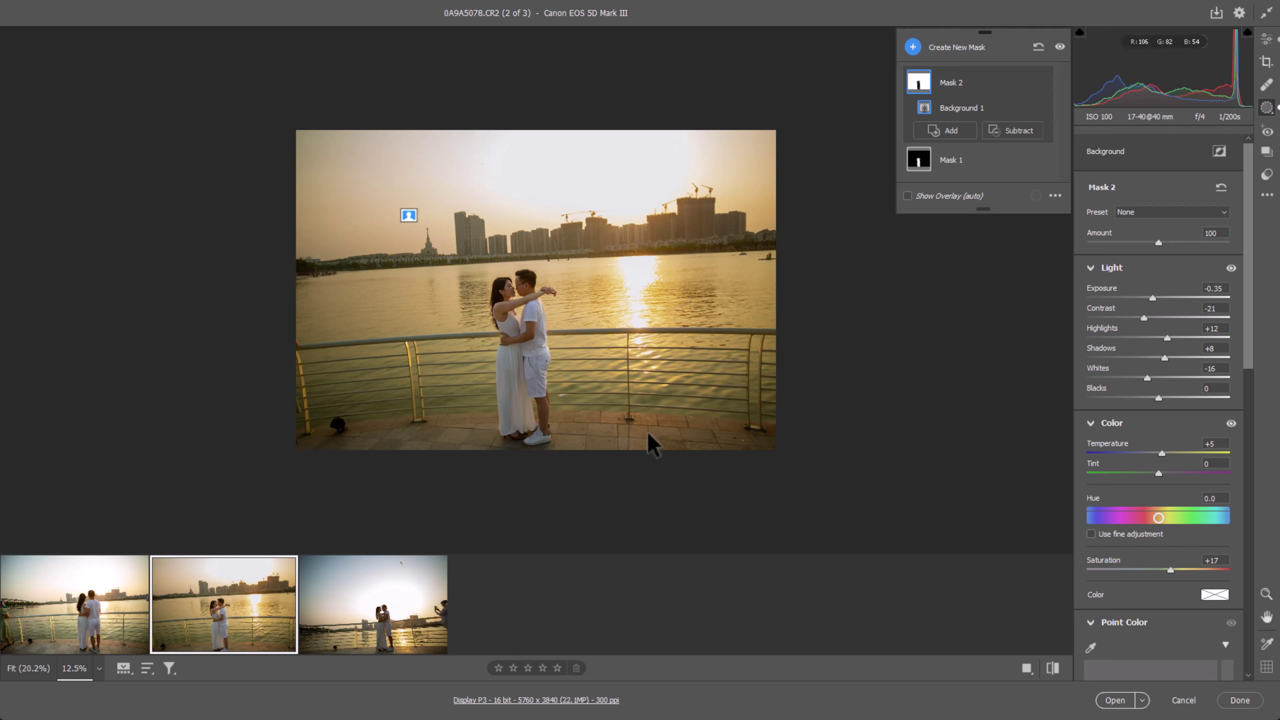
pyautogui.click(1054, 668)
pyautogui.click(1055, 668)
pyautogui.hotkey('ctrl', '+')
pyautogui.hotkey('ctrl', '+')
pyautogui.hotkey('ctrl', '+')
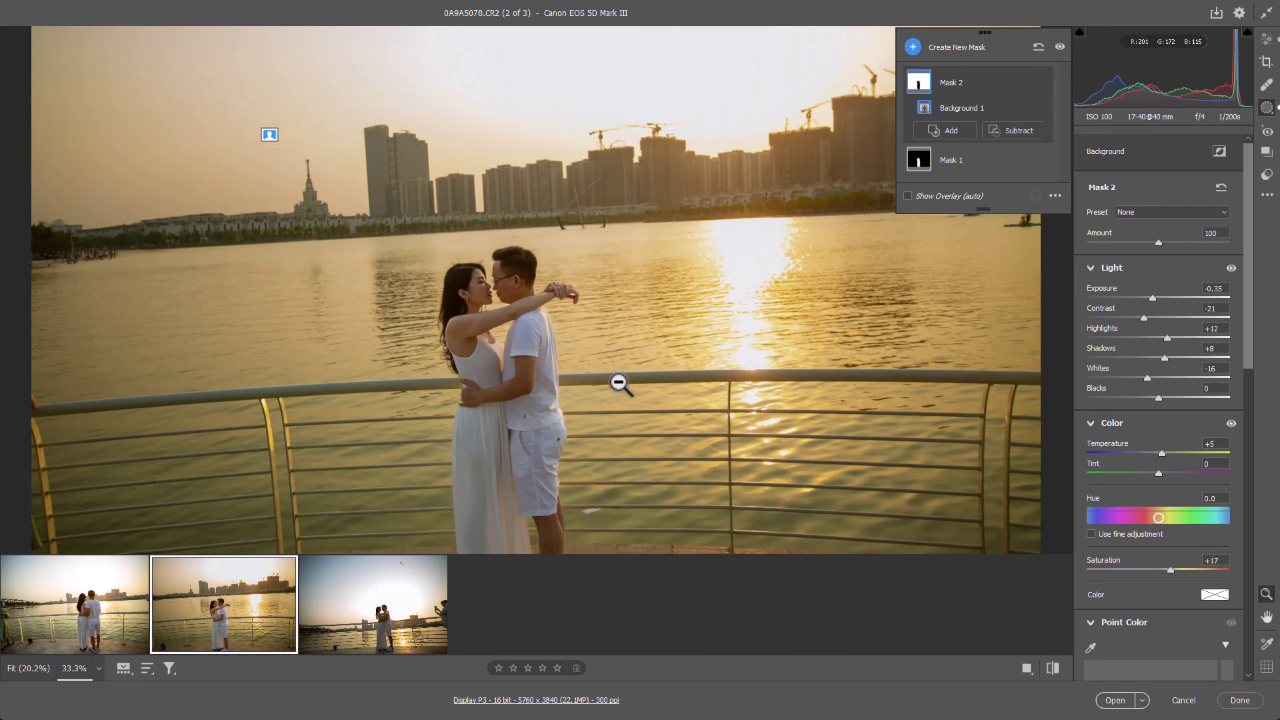
pyautogui.moveTo(566, 423); pyautogui.dragTo(571, 286)
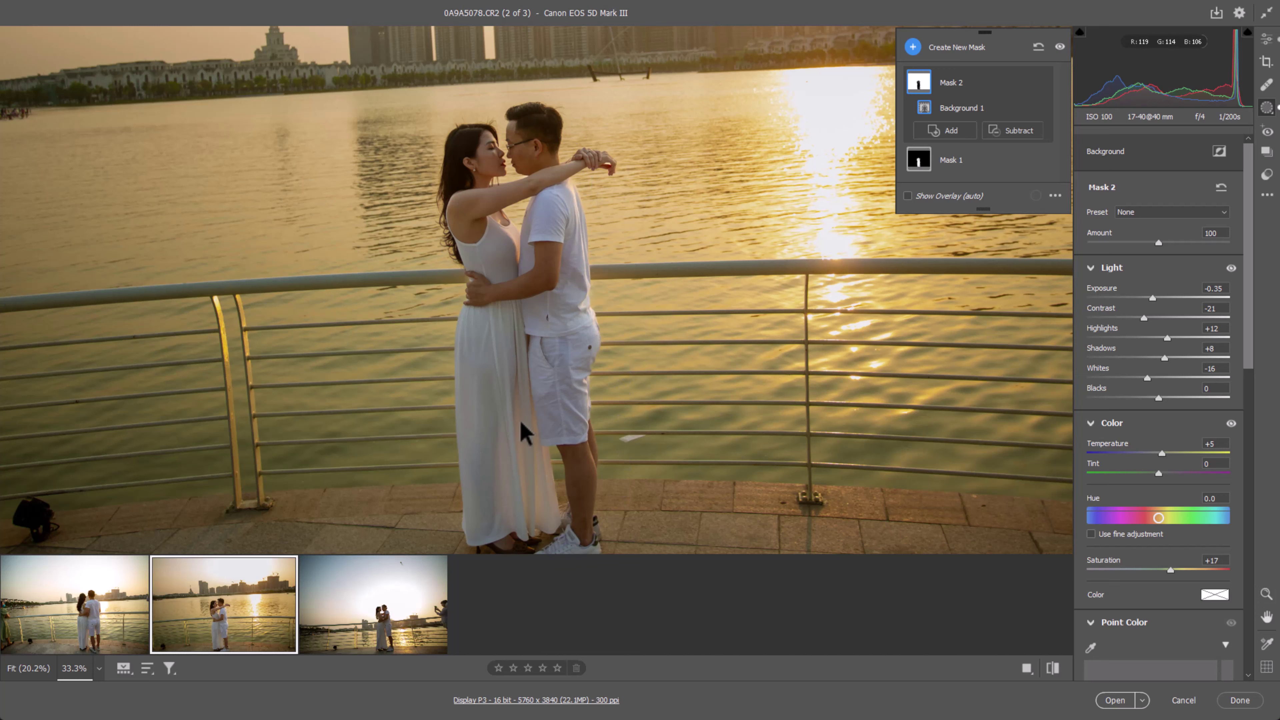
pyautogui.hotkey('ctrl', '+')
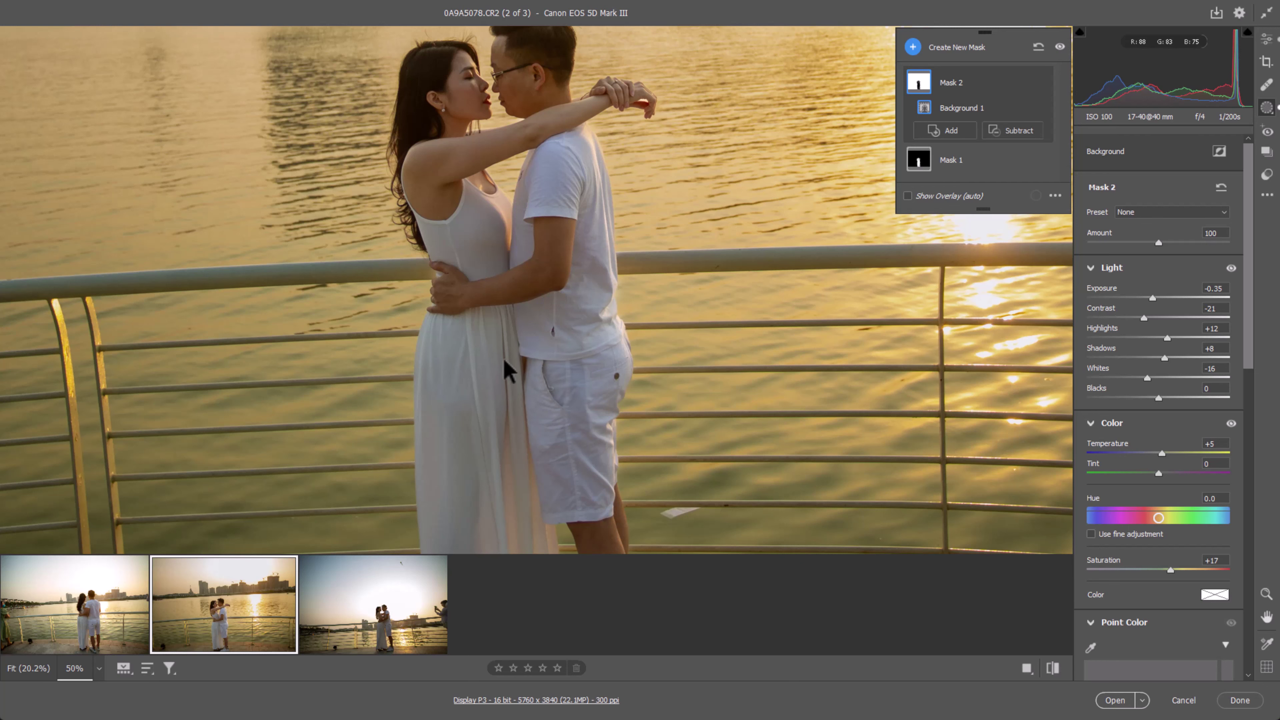
pyautogui.keyDown('alt'); pyautogui.click(530, 359); pyautogui.keyUp('alt')
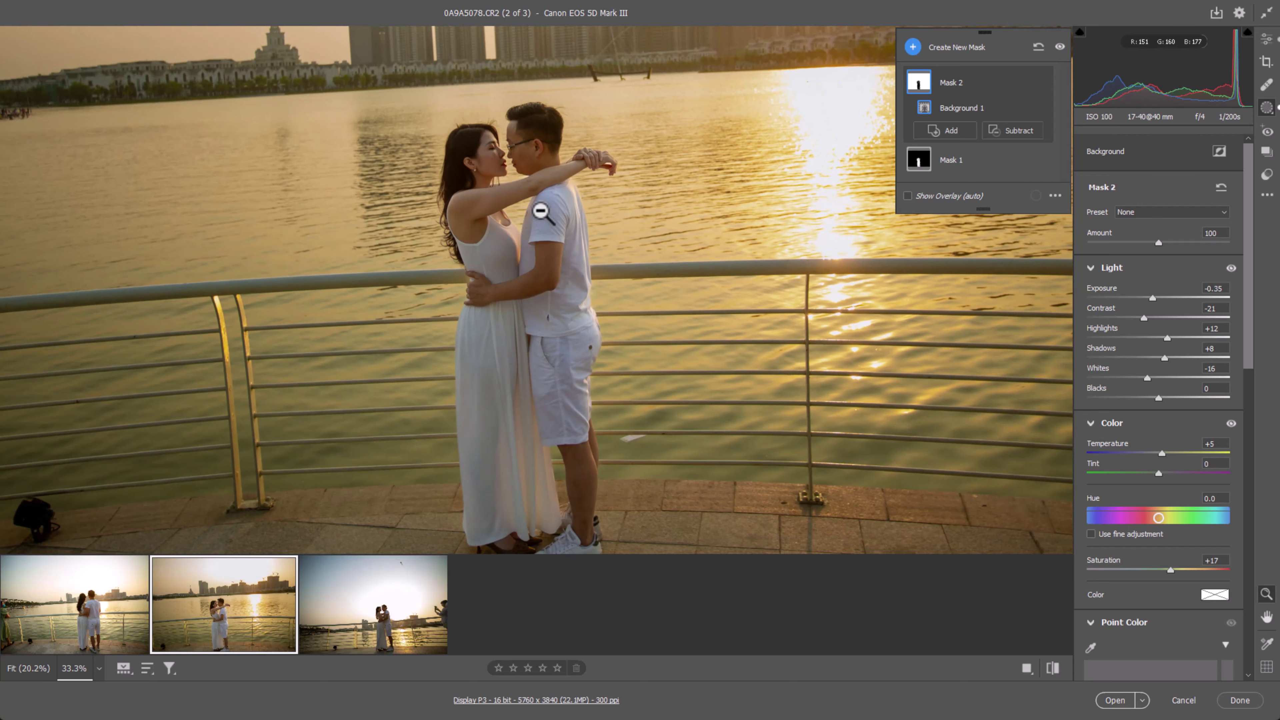
pyautogui.click(543, 100)
pyautogui.click(580, 177)
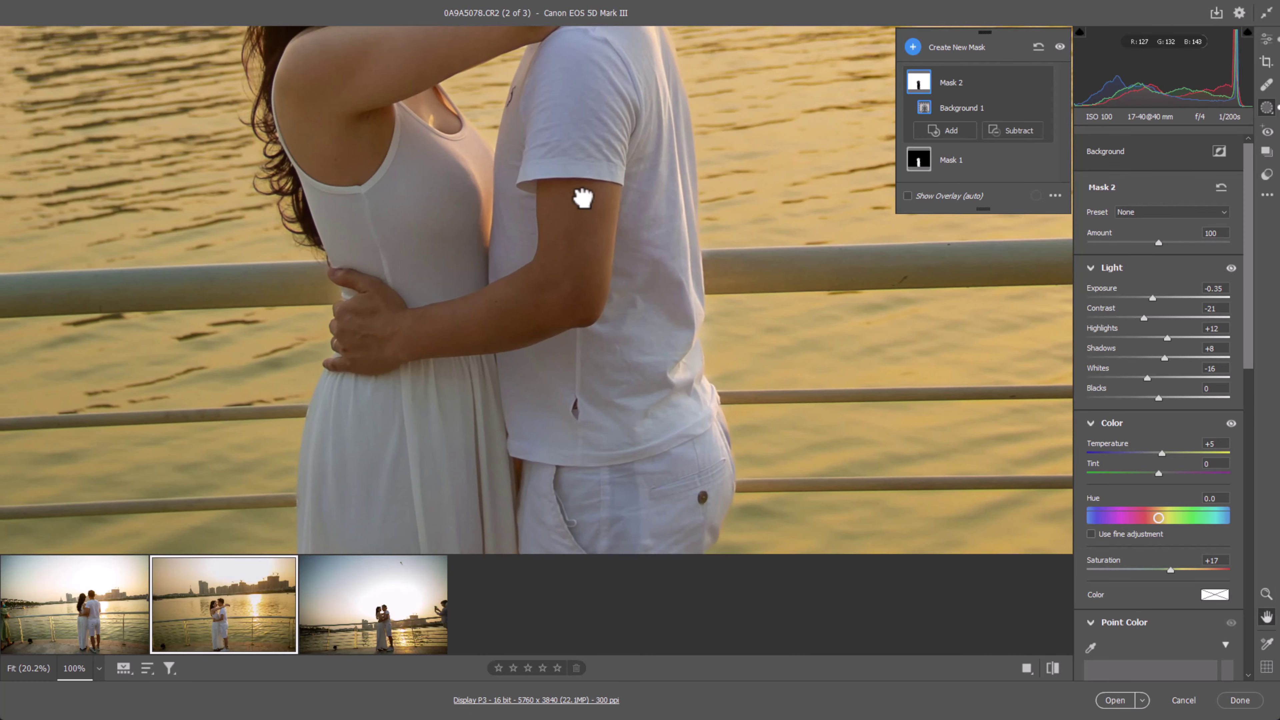
pyautogui.moveTo(583, 194); pyautogui.dragTo(601, 232)
pyautogui.click(689, 212)
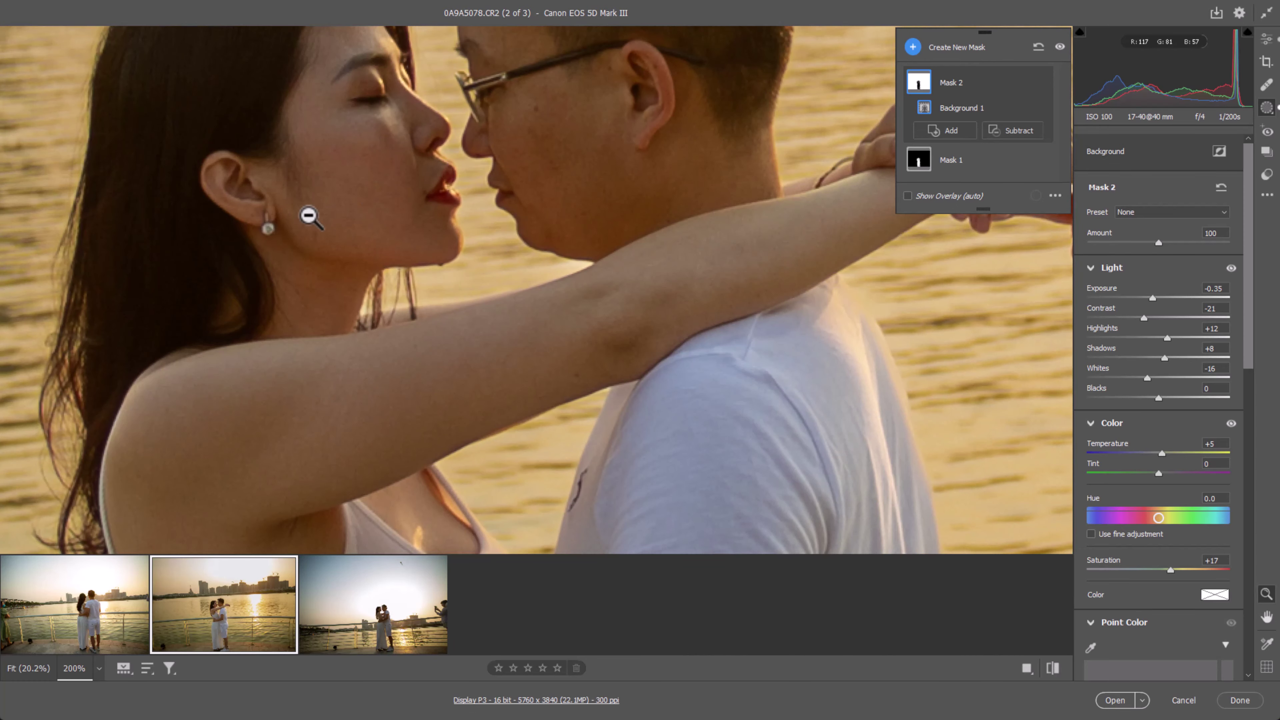
pyautogui.keyDown('alt'); pyautogui.click(554, 267); pyautogui.keyUp('alt')
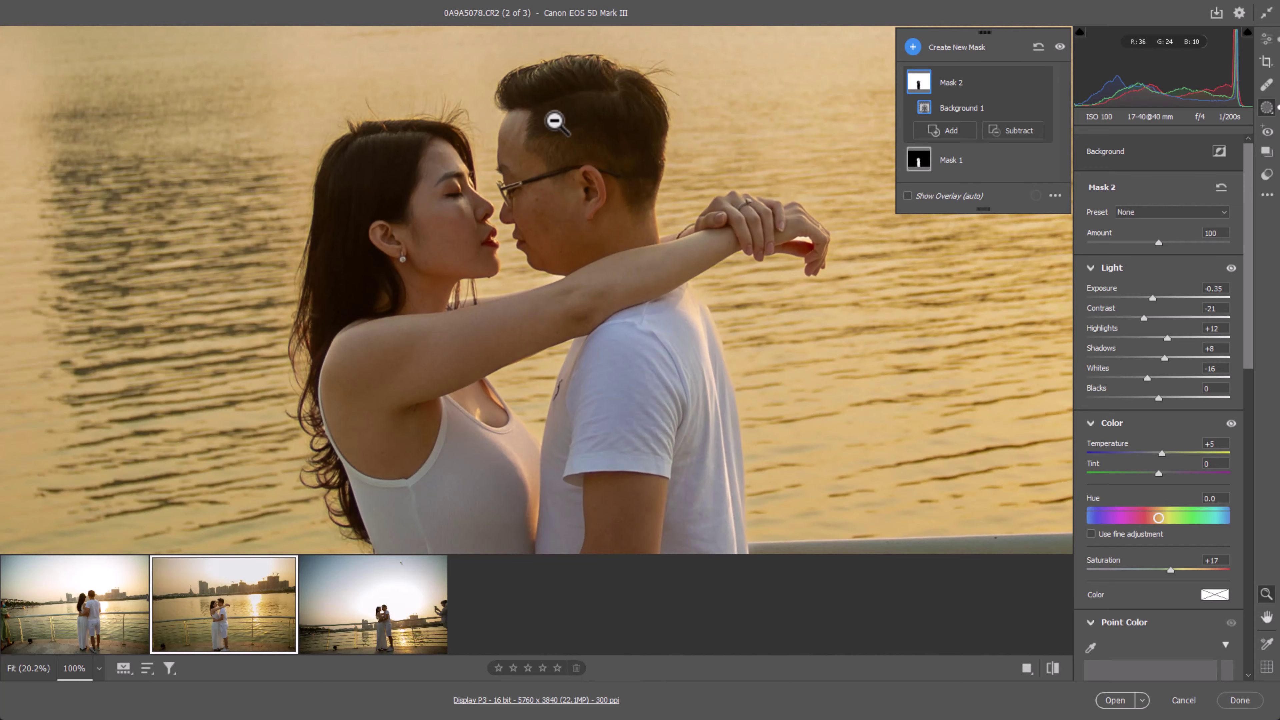
pyautogui.keyDown('alt'); pyautogui.click(672, 152); pyautogui.keyUp('alt')
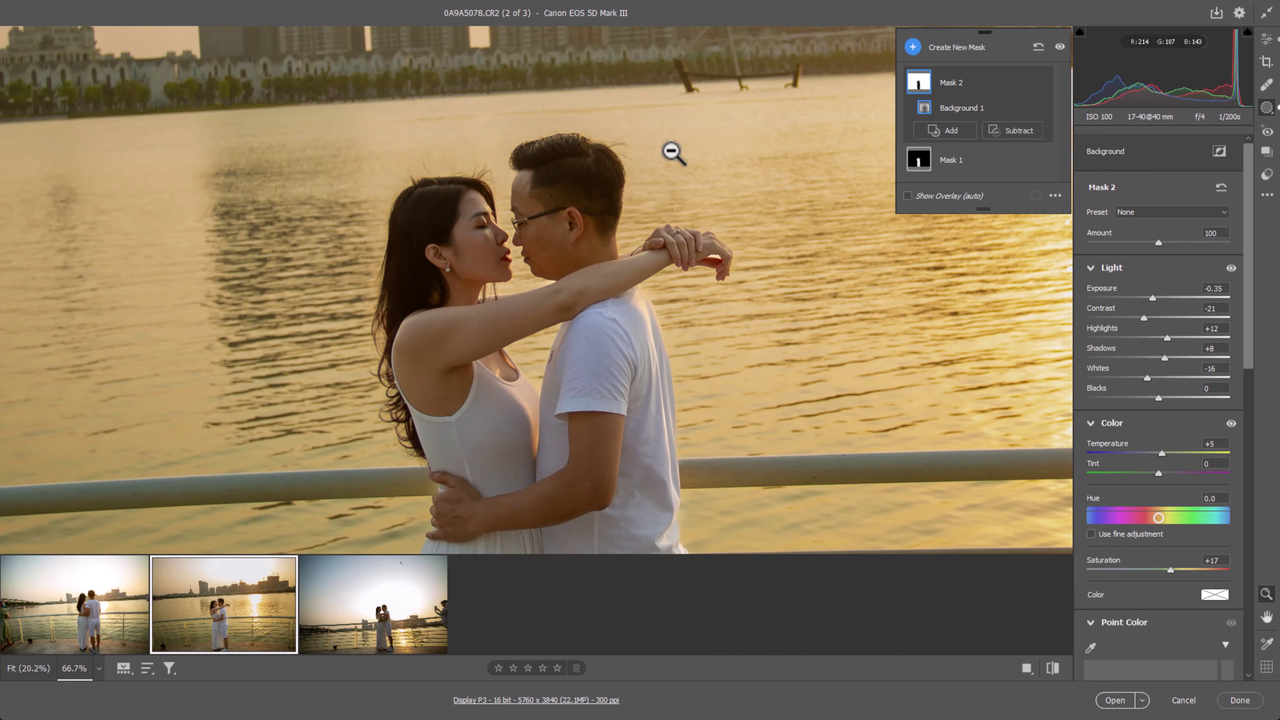
pyautogui.keyDown('alt'); pyautogui.click(672, 151); pyautogui.keyUp('alt')
pyautogui.keyDown('alt'); pyautogui.click(684, 360); pyautogui.keyUp('alt')
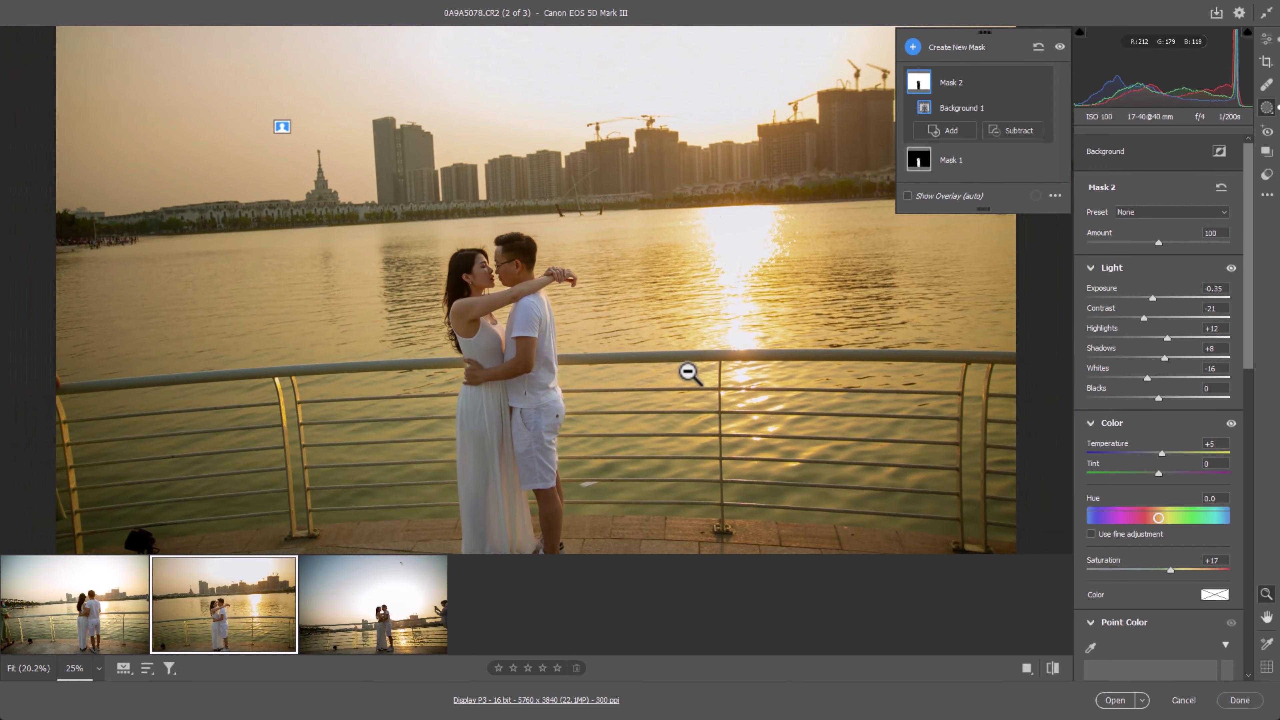
pyautogui.keyDown('alt'); pyautogui.click(689, 373); pyautogui.keyUp('alt')
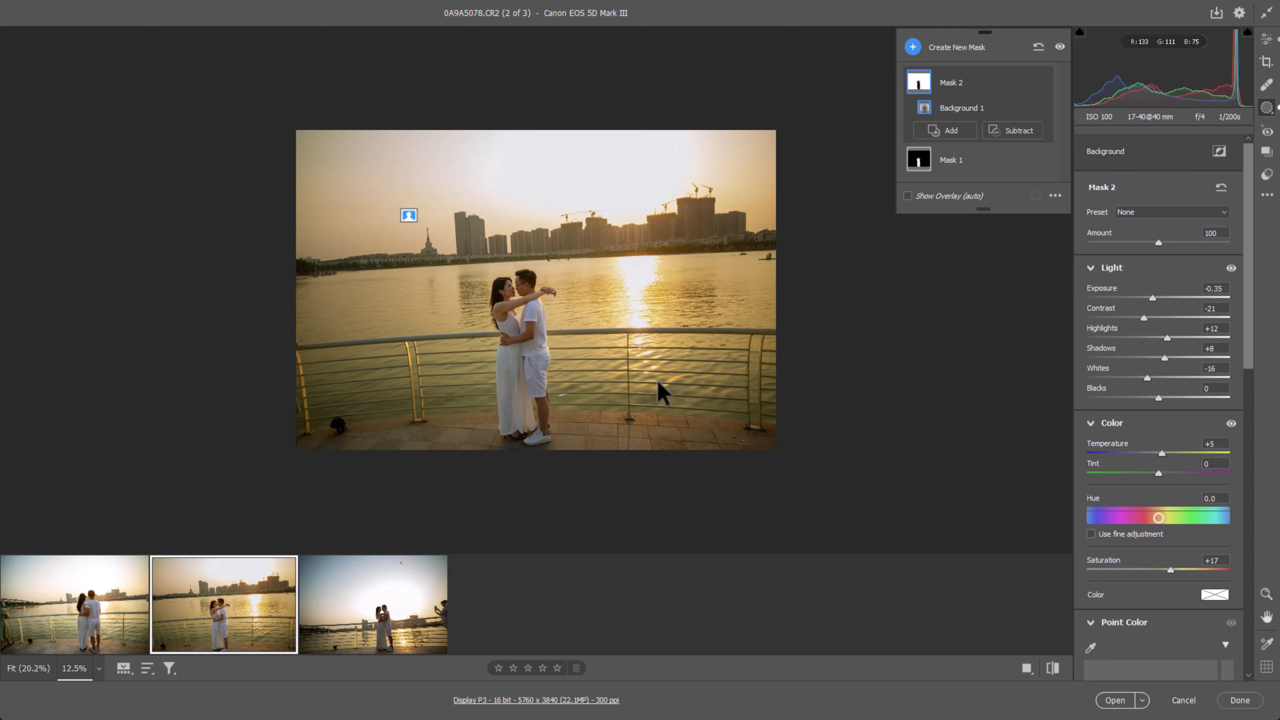
pyautogui.click(536, 288)
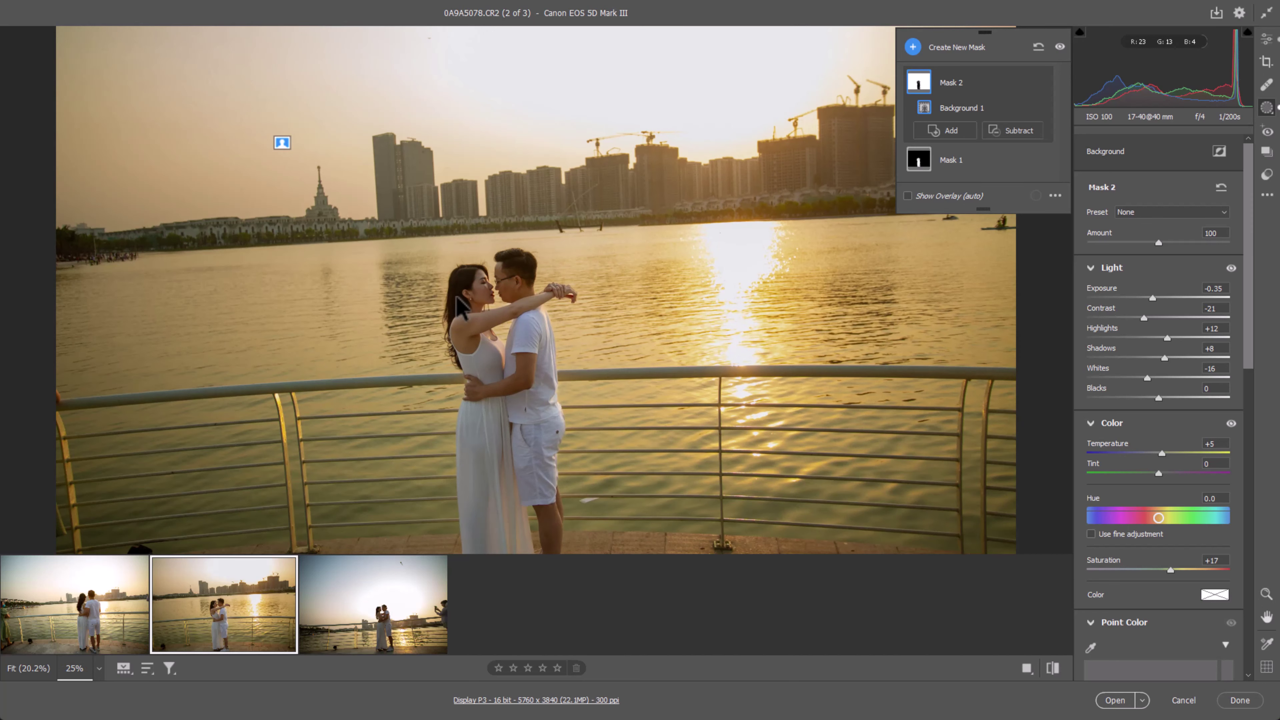
# - Start a subject mask on 0A9A5098.CR2, then return to 0A9A5078.CR2
pyautogui.keyDown('alt'); pyautogui.click(930, 540); pyautogui.keyUp('alt')
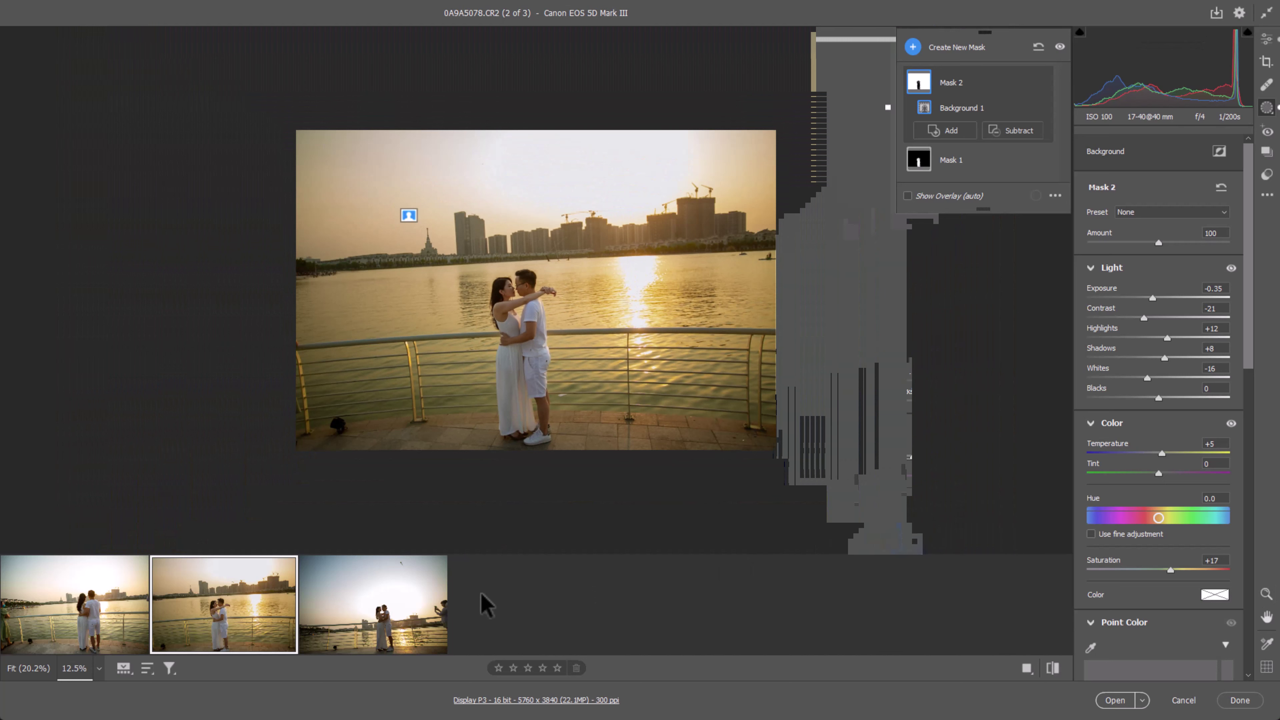
pyautogui.moveTo(373, 604)
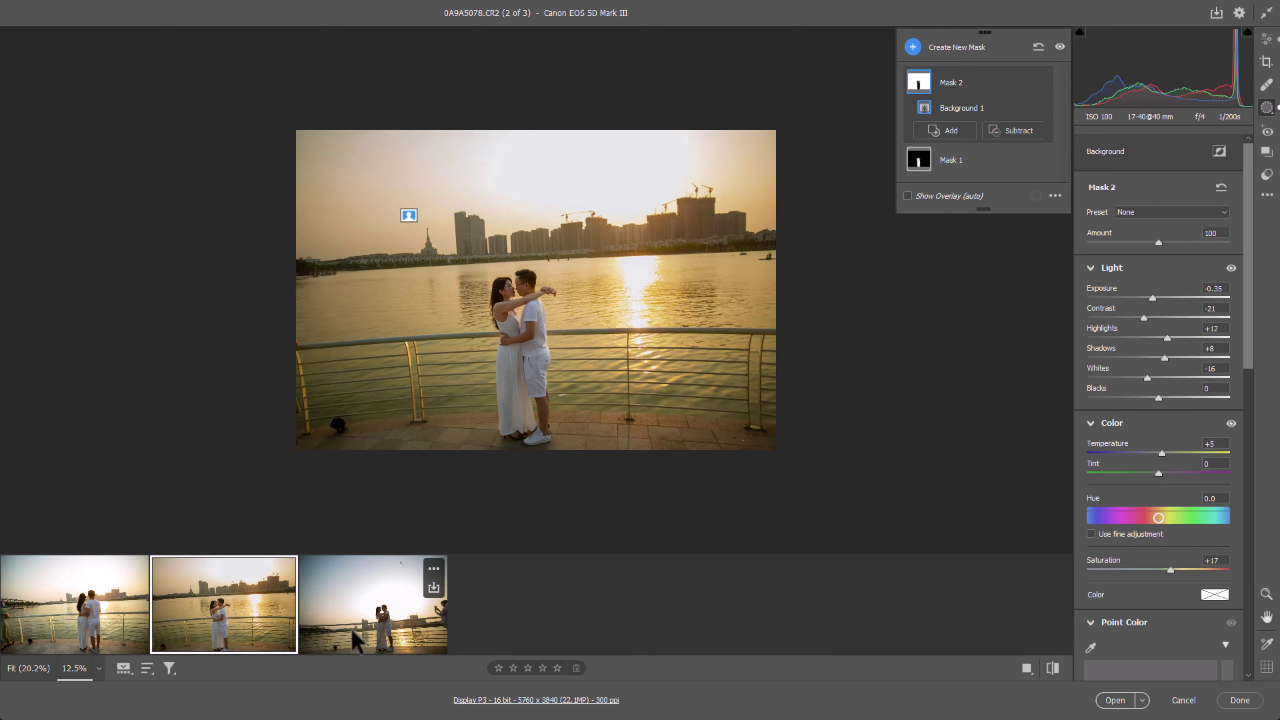
pyautogui.click(355, 639)
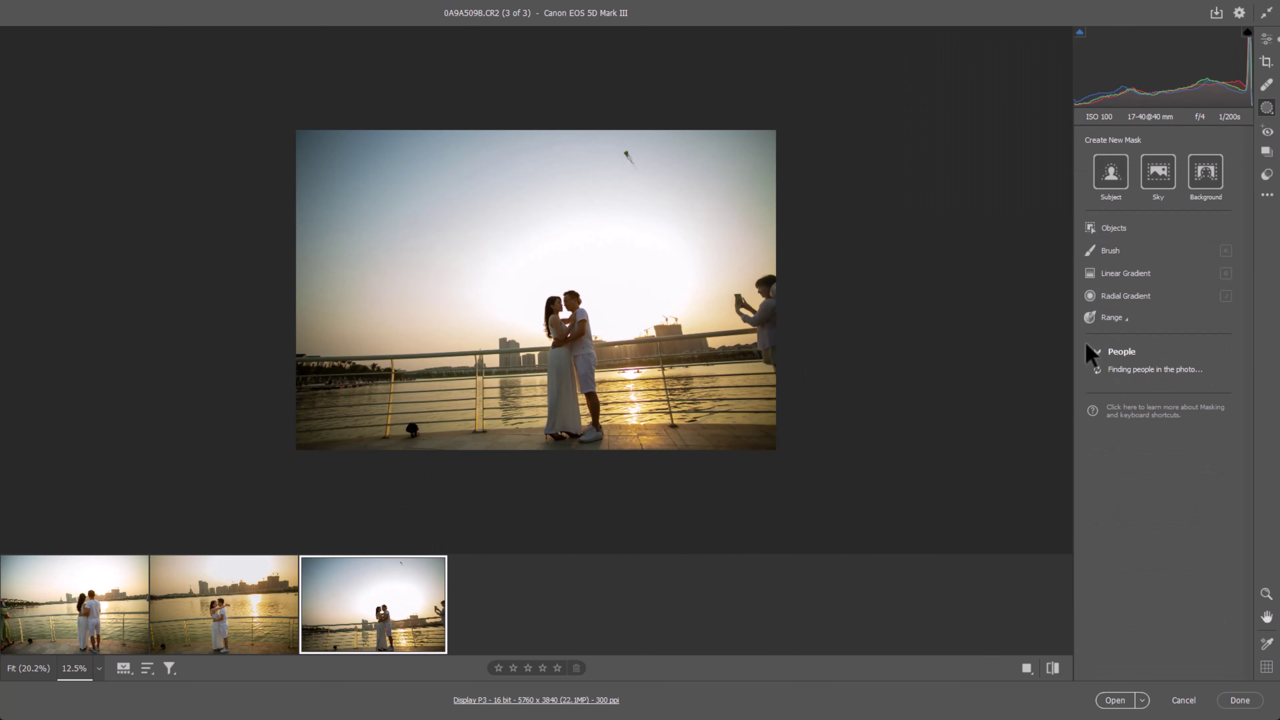
pyautogui.click(1110, 176)
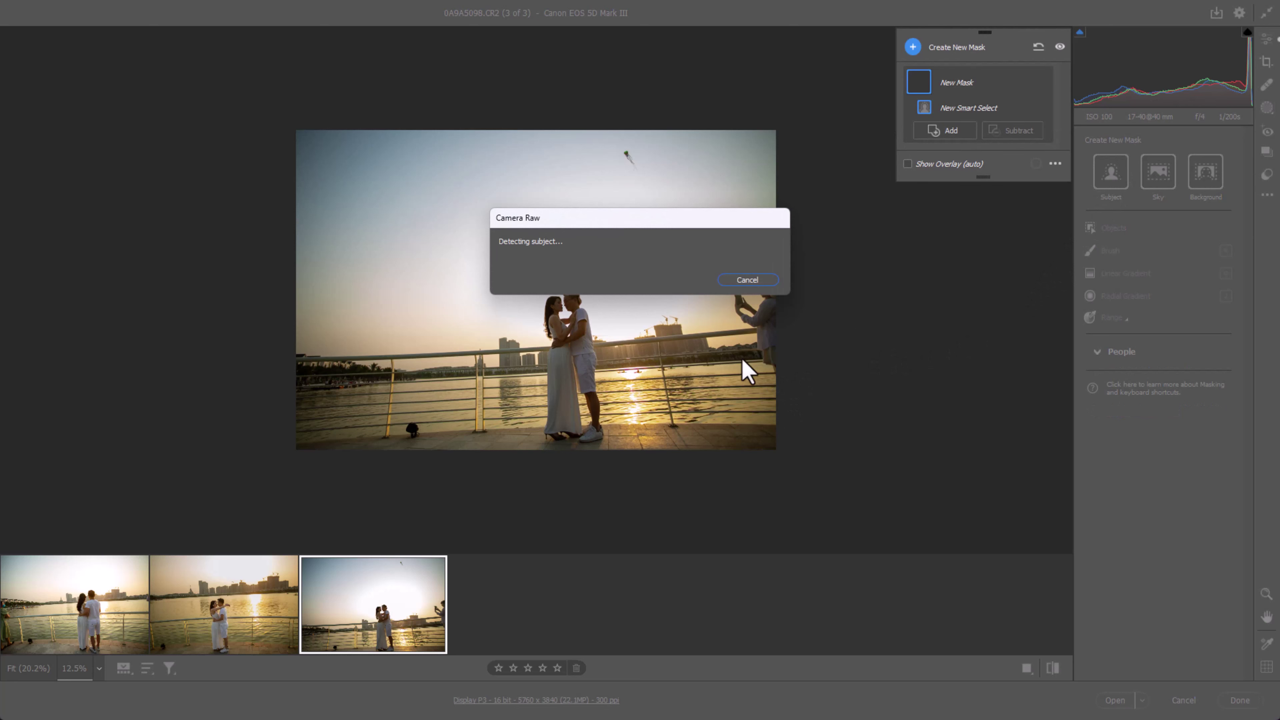
pyautogui.click(226, 599)
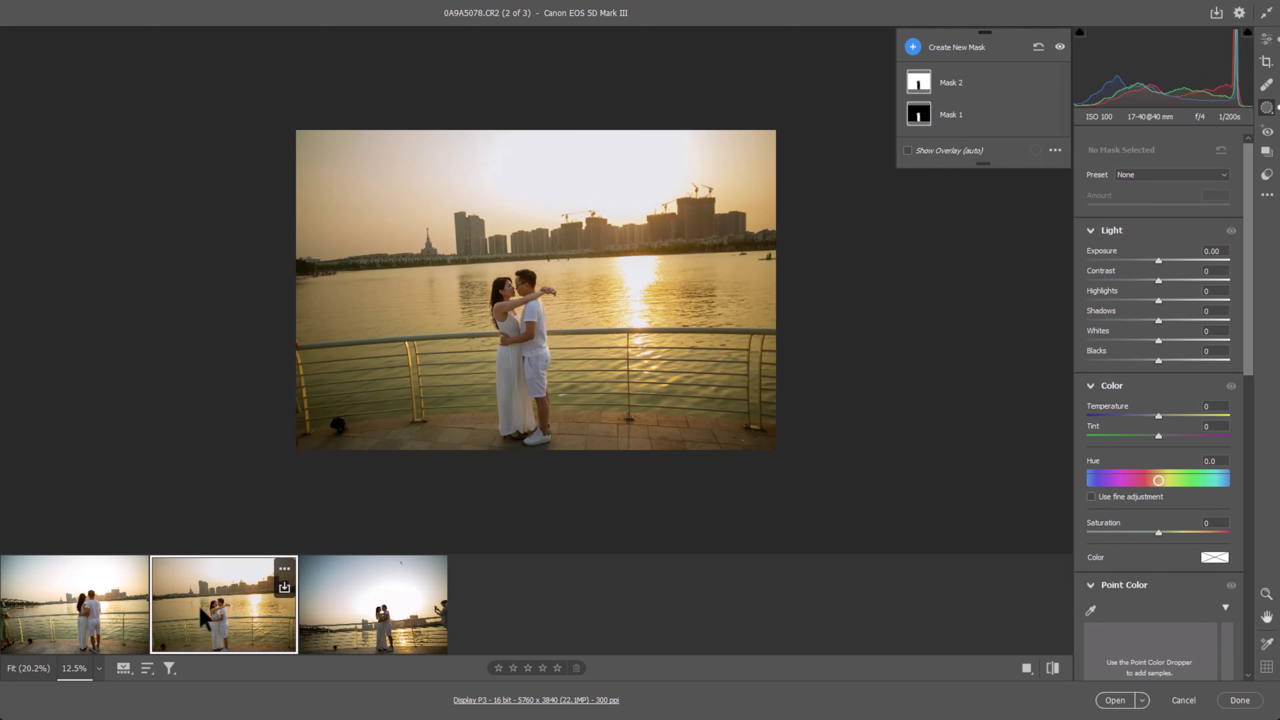
# - Save Mask 2's background settings as masking preset '2' and reopen 0A9A5098.CR2
pyautogui.click(967, 80)
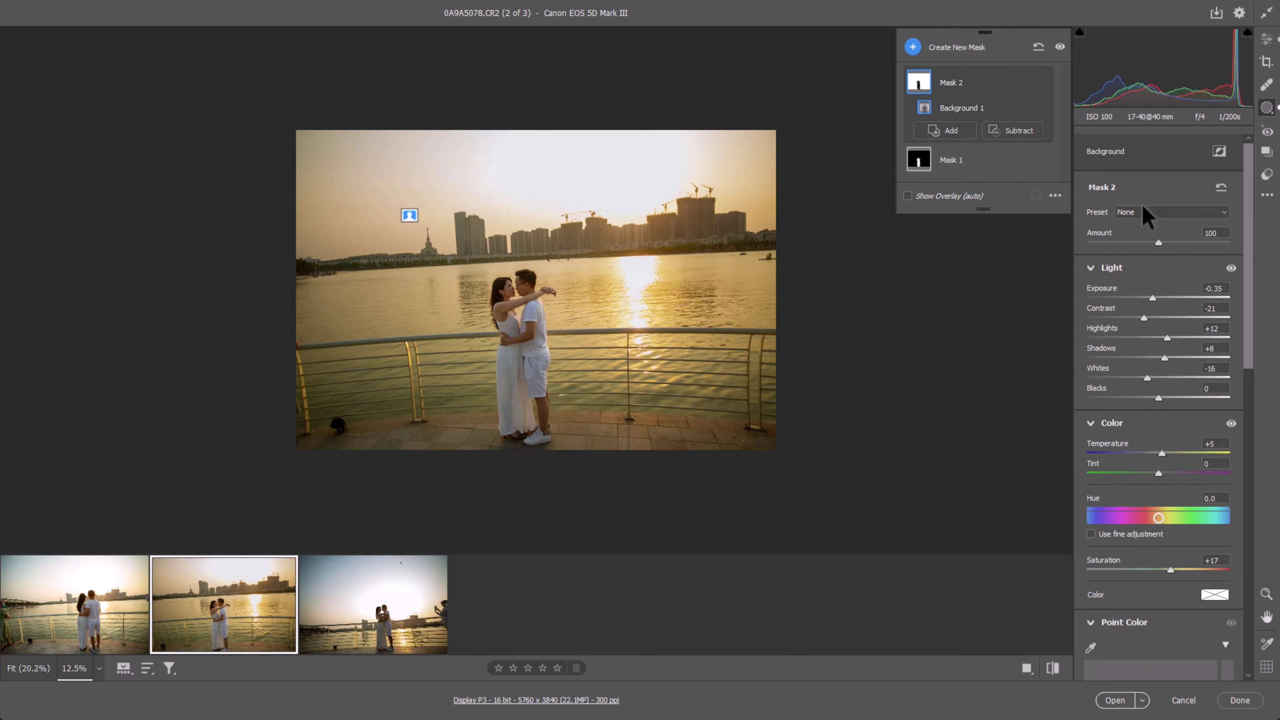
pyautogui.click(1127, 214)
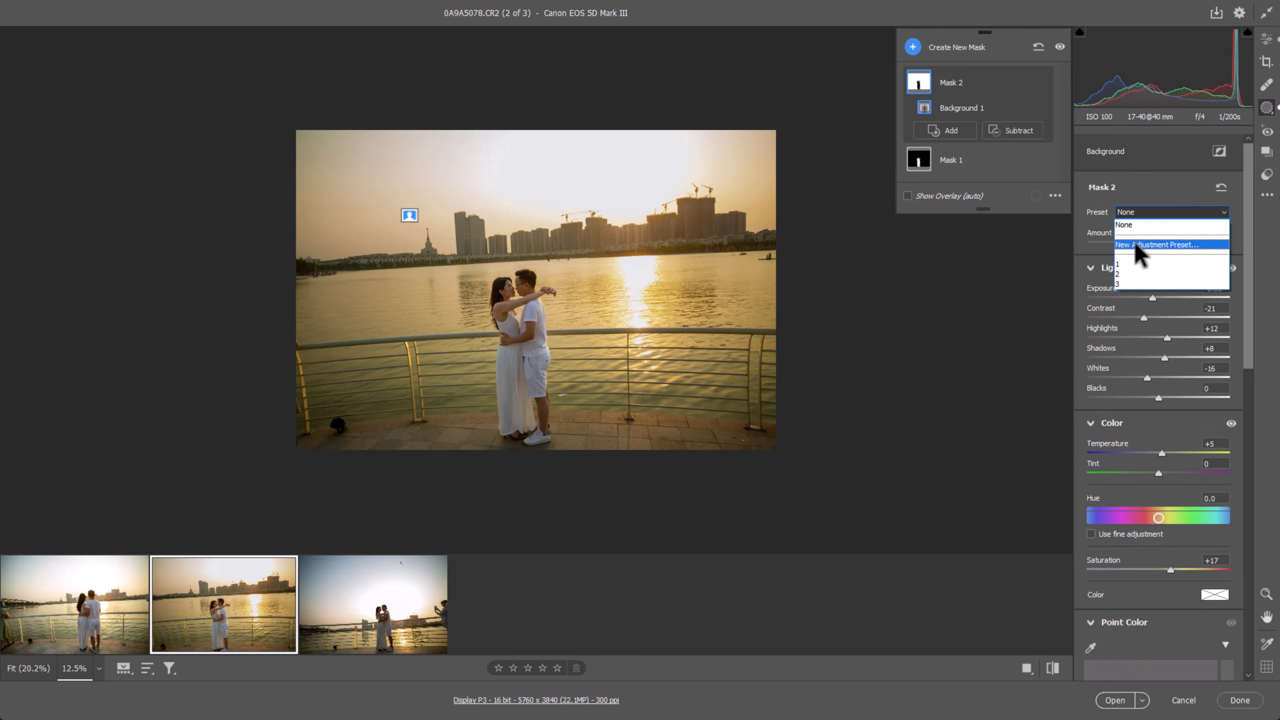
pyautogui.click(1158, 246)
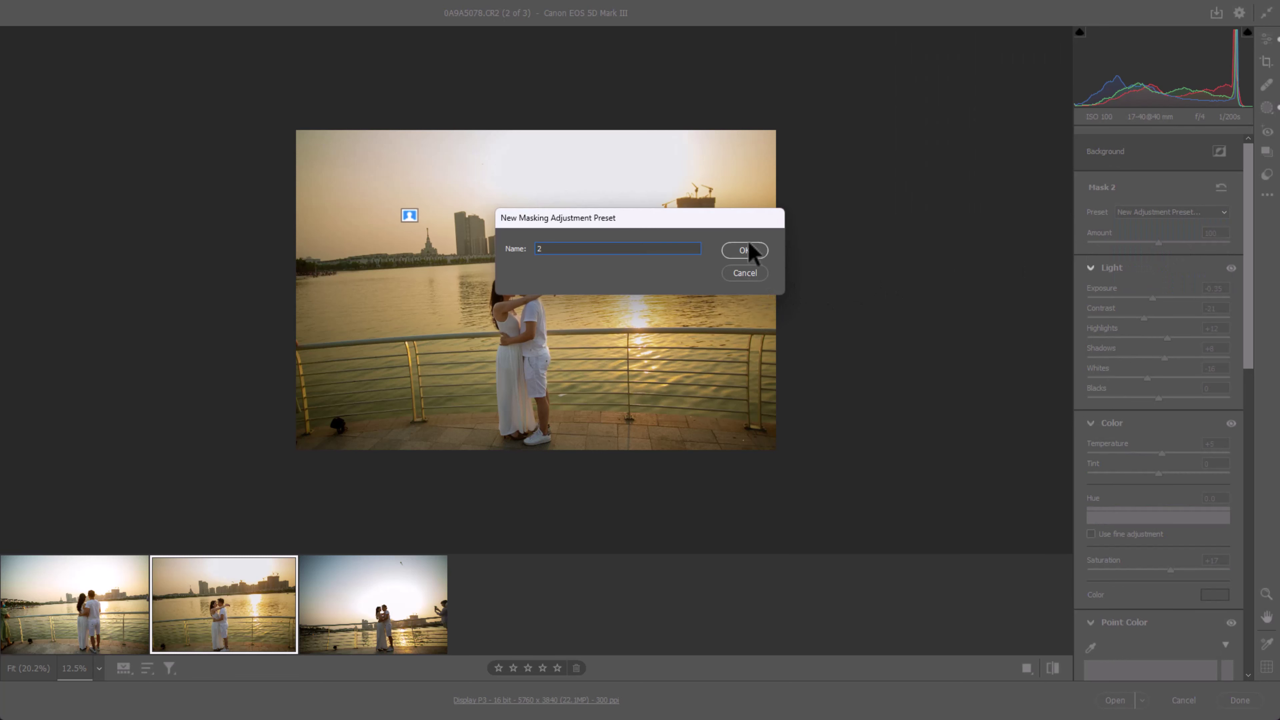
pyautogui.click(745, 250)
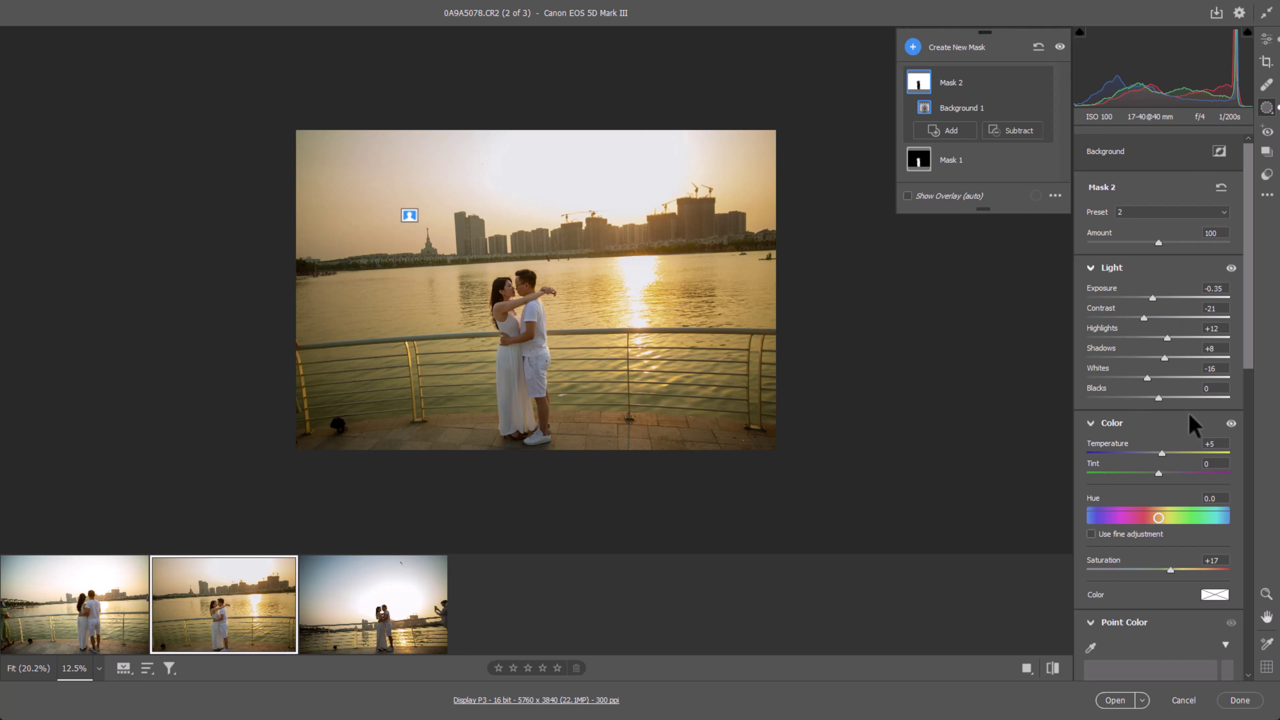
pyautogui.moveTo(373, 604)
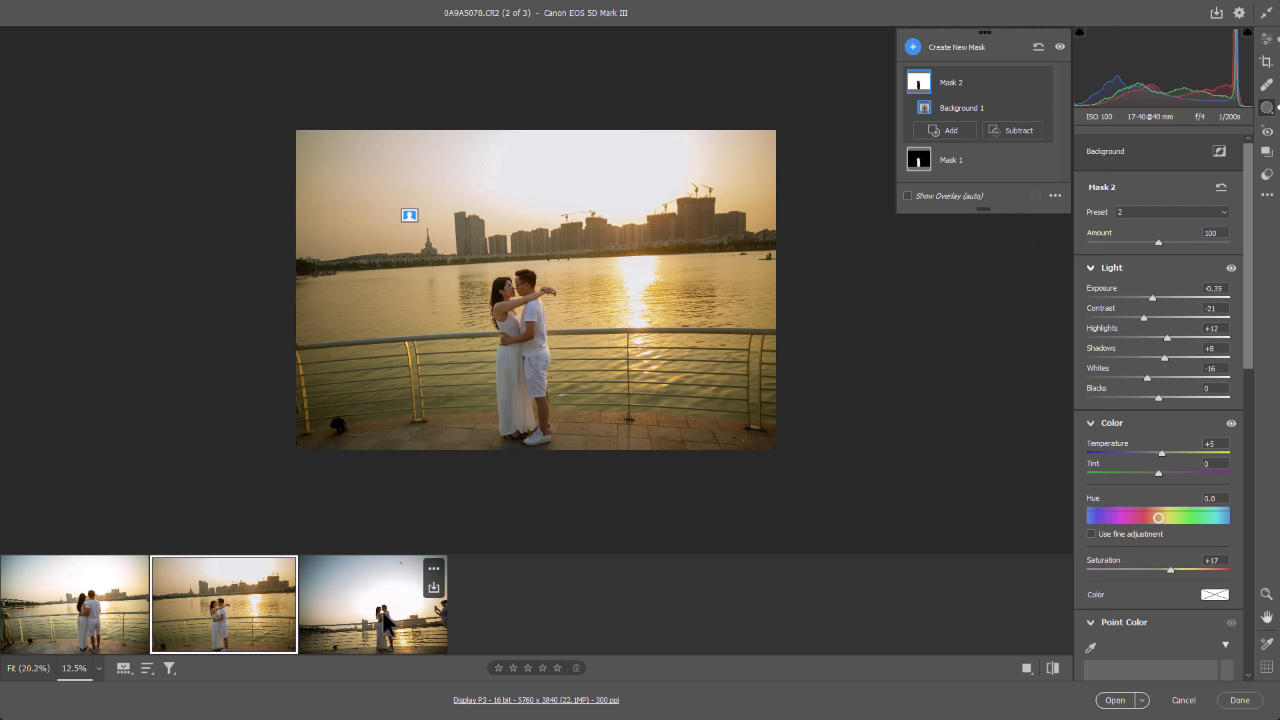
pyautogui.click(362, 601)
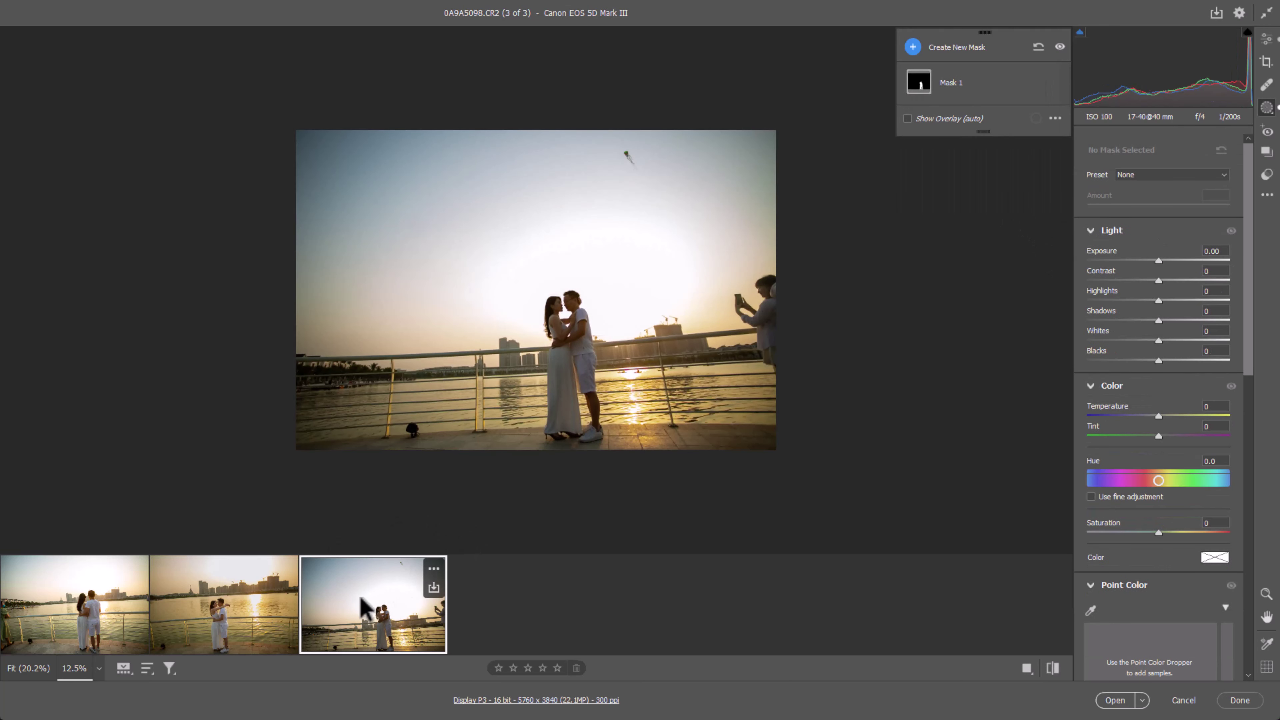
pyautogui.moveTo(958, 84)
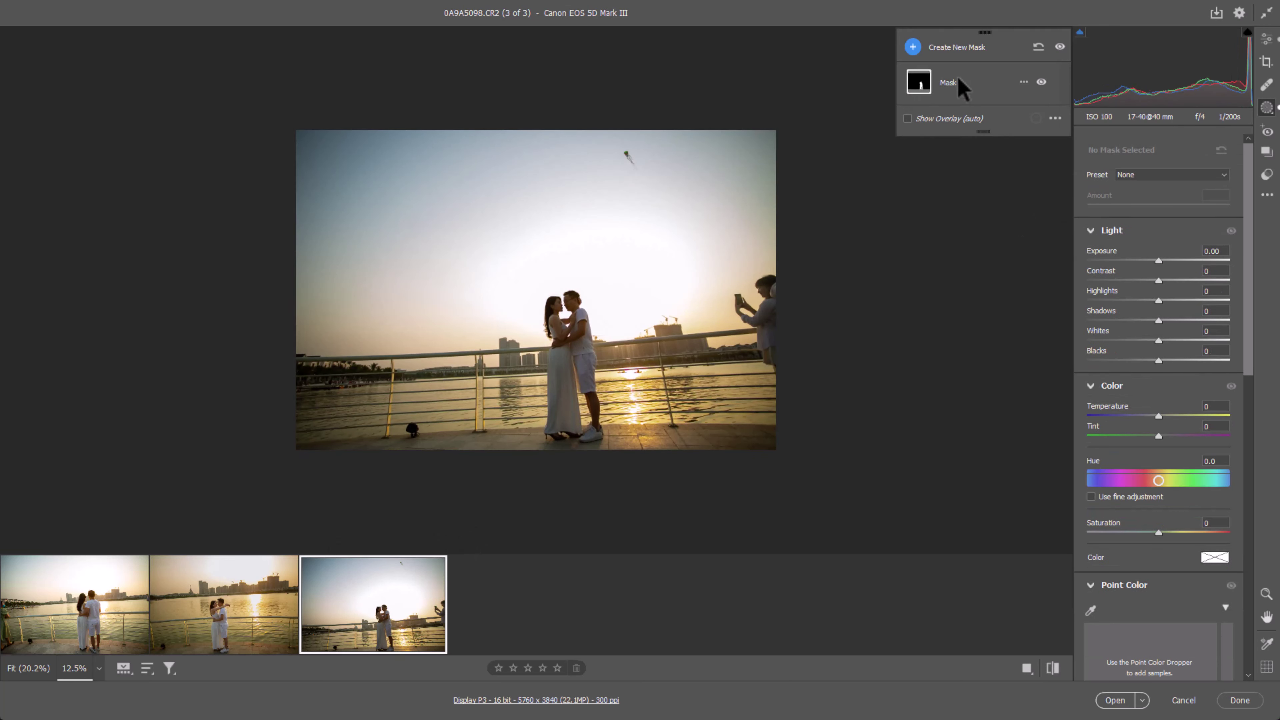
# - Apply masking preset 1 to the subject mask of 0A9A5098.CR2
pyautogui.click(953, 96)
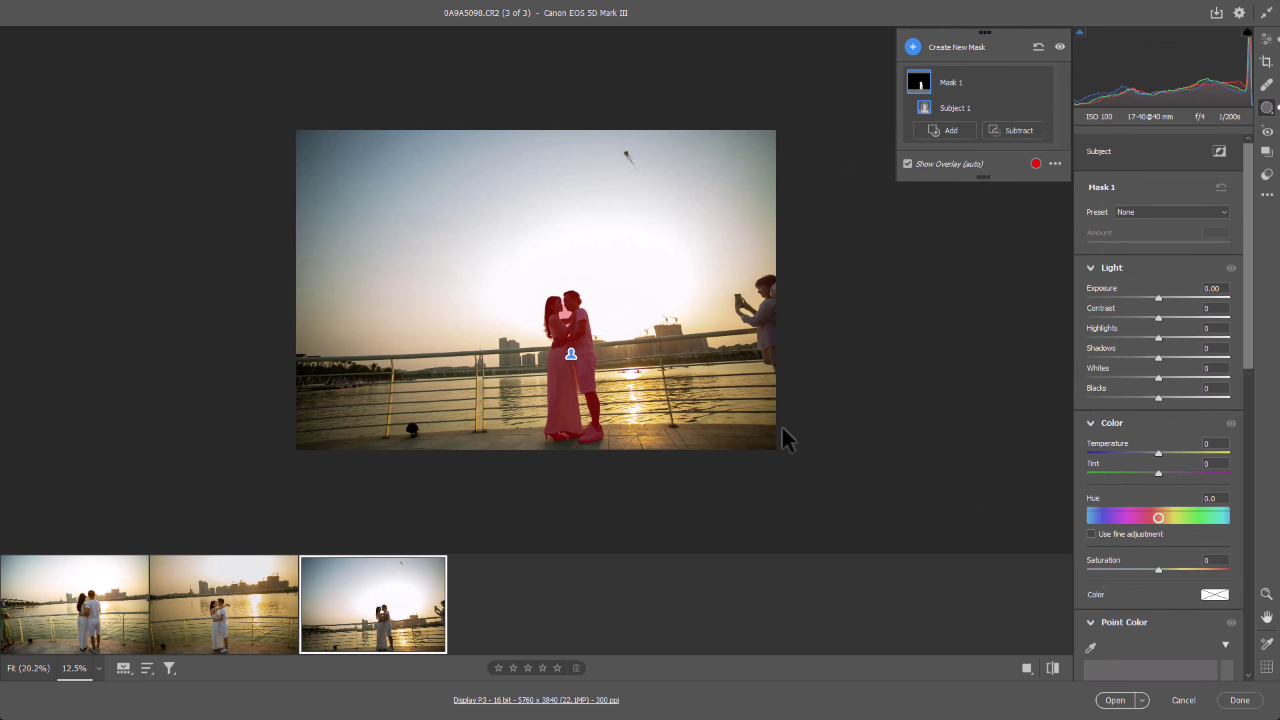
pyautogui.click(692, 361)
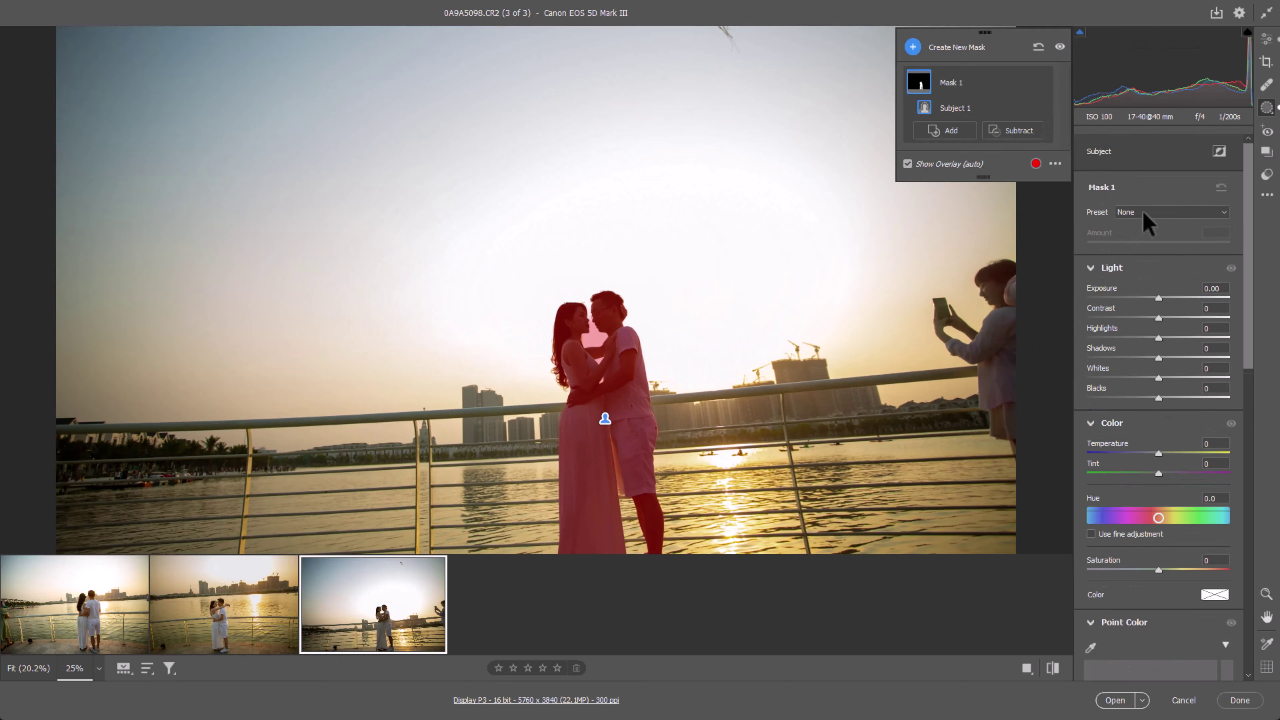
pyautogui.click(1147, 212)
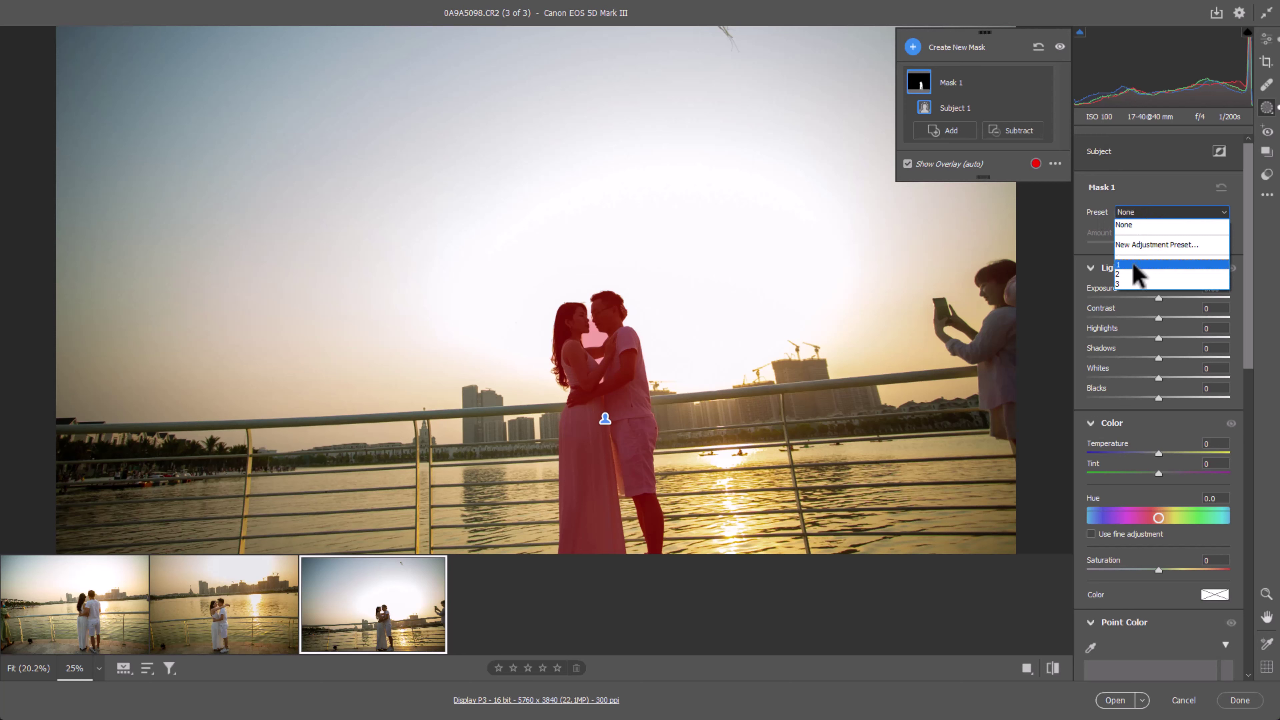
pyautogui.click(1133, 263)
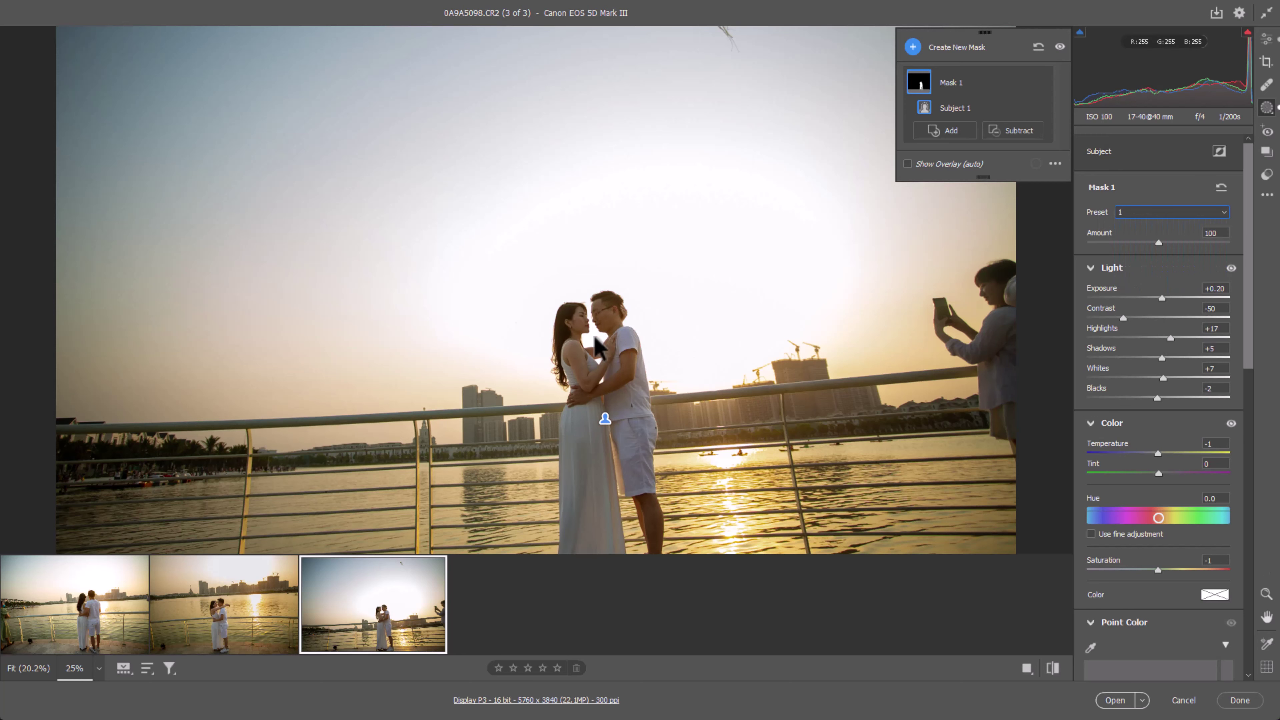
pyautogui.scroll(-2, 601, 338)
pyautogui.scroll(2, 601, 338)
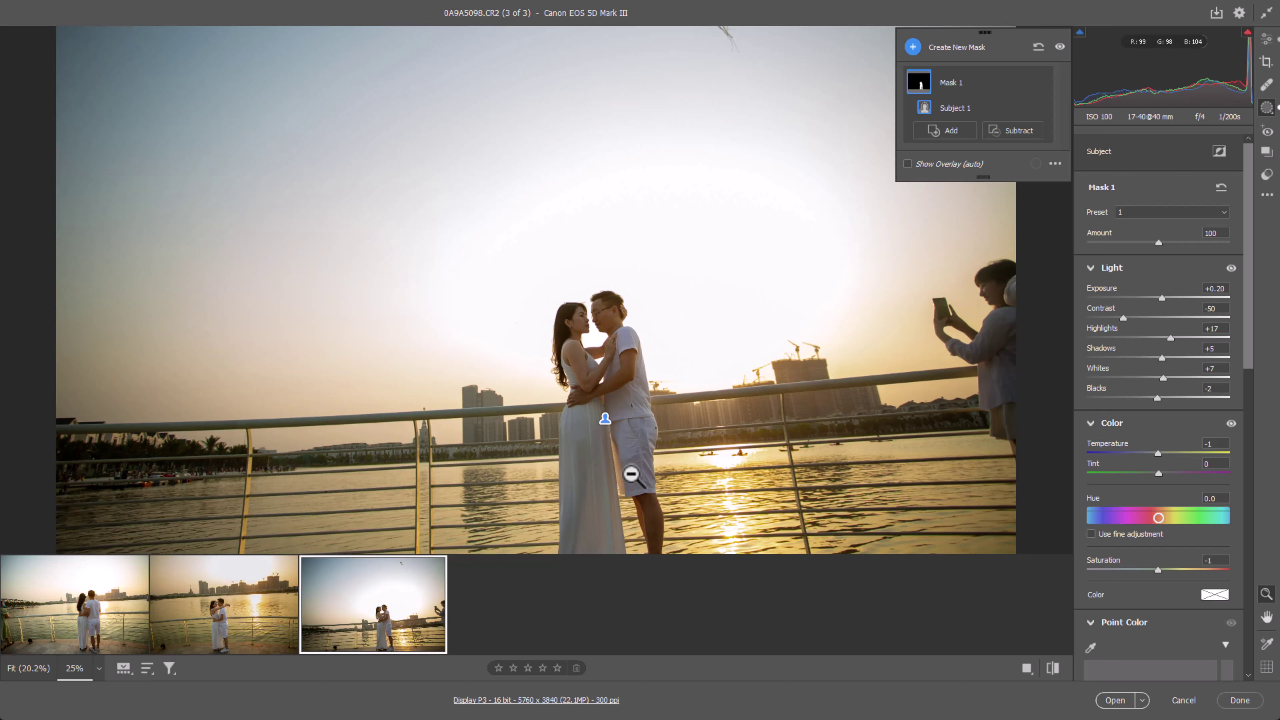
pyautogui.scroll(-2, 653, 447)
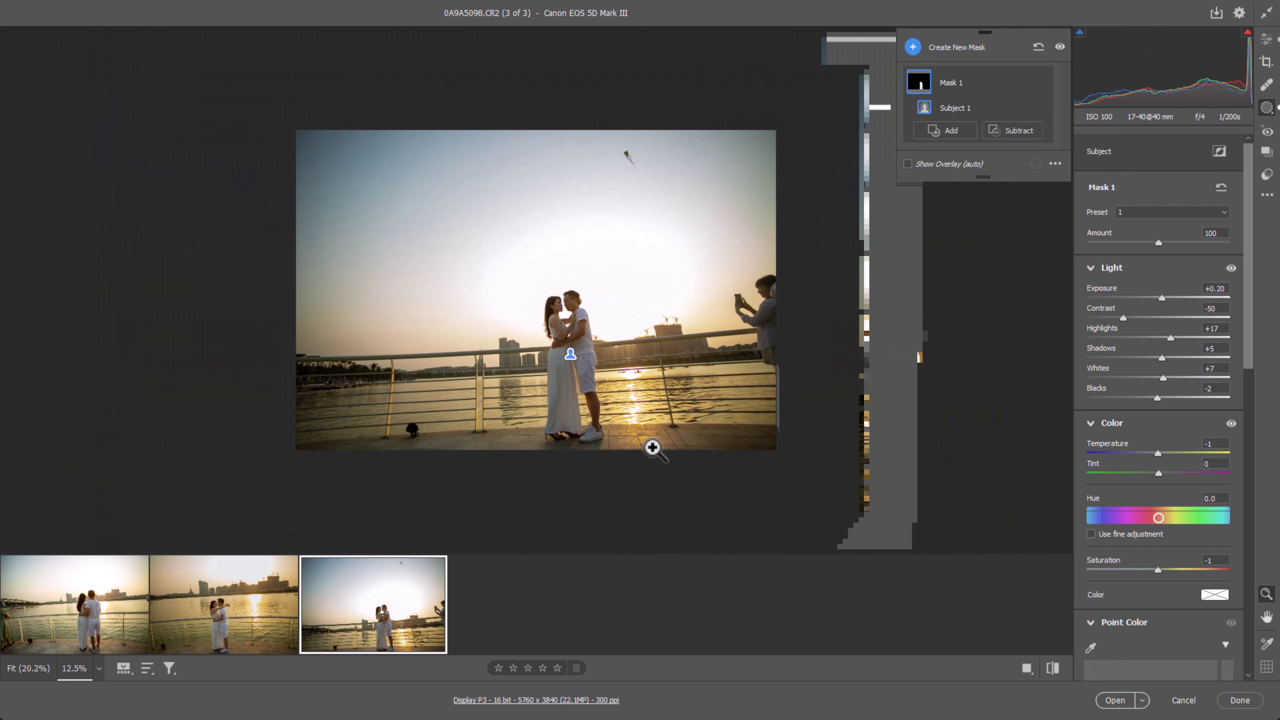
# - Add a background mask with preset 2, then open 0A9A5067.CR2
pyautogui.click(971, 50)
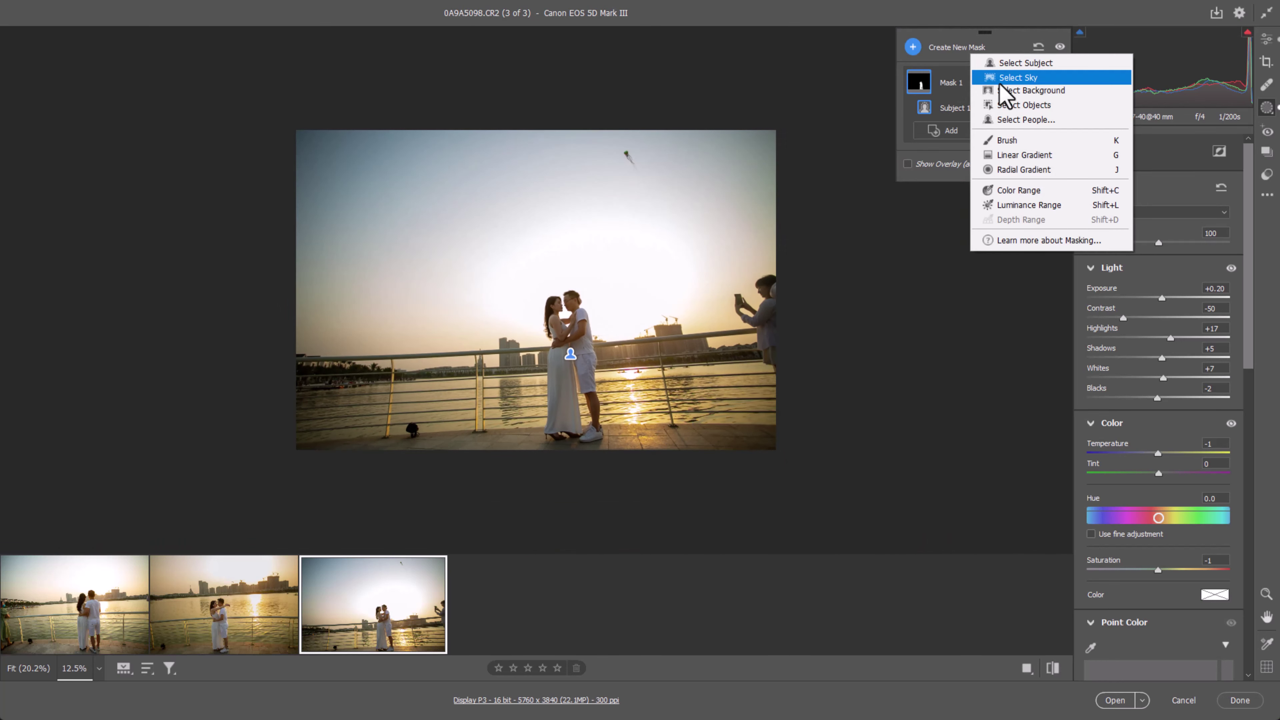
pyautogui.click(1023, 93)
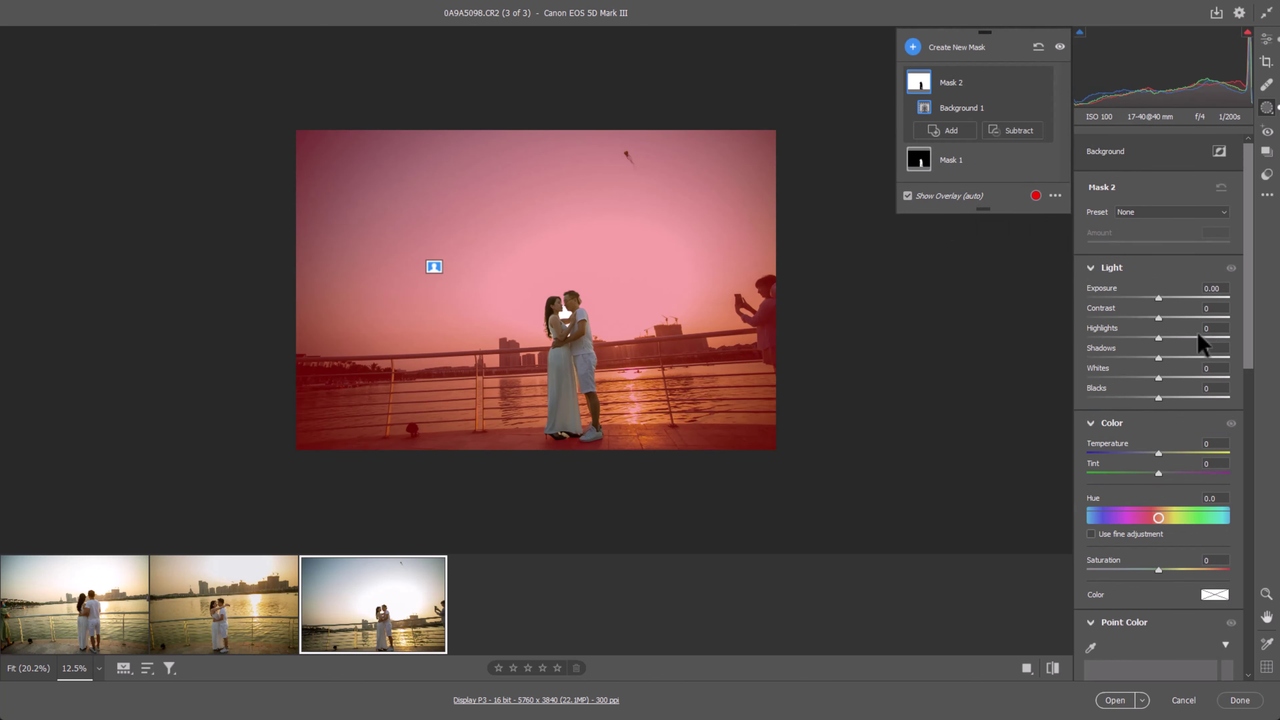
pyautogui.click(1155, 214)
pyautogui.click(1137, 278)
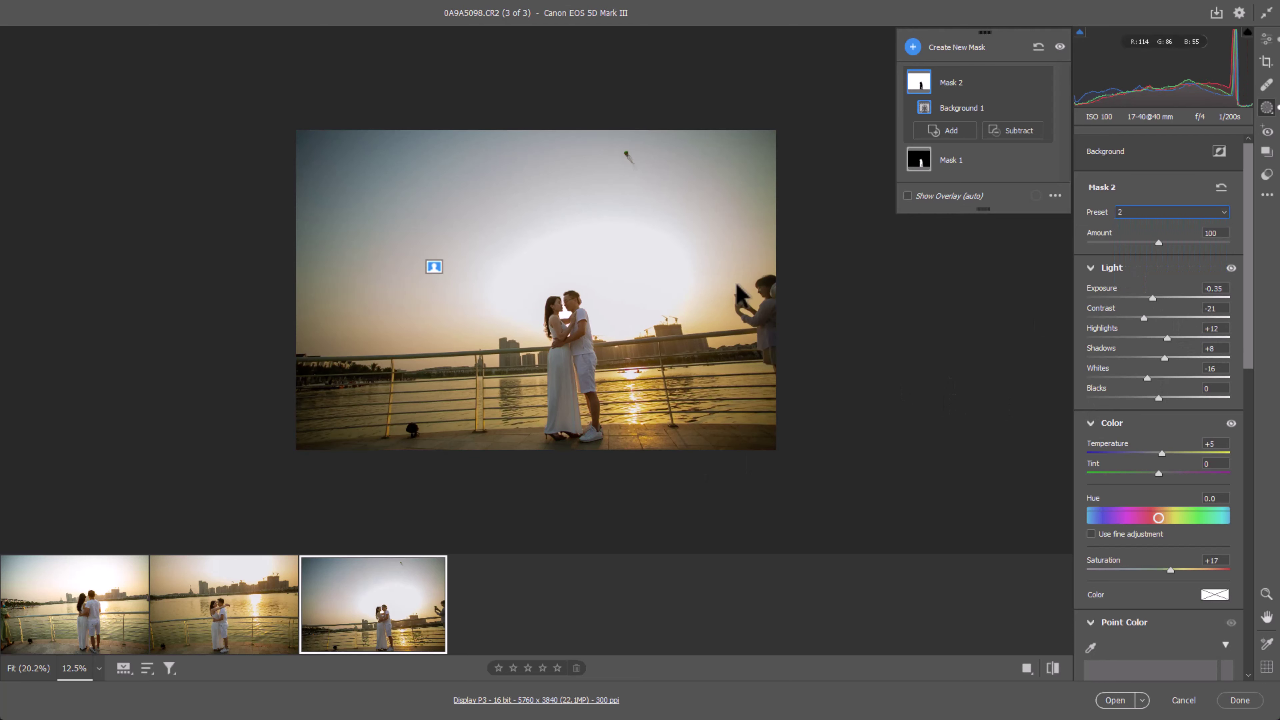
pyautogui.moveTo(74, 604)
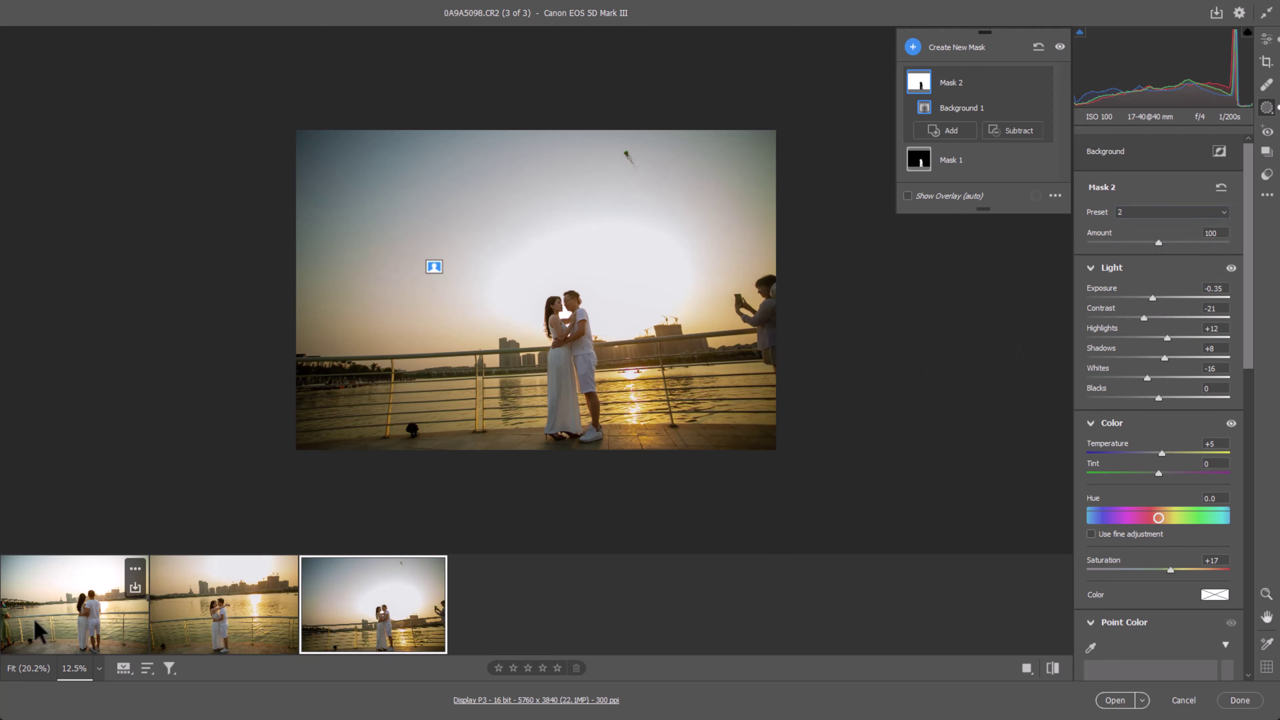
pyautogui.click(68, 616)
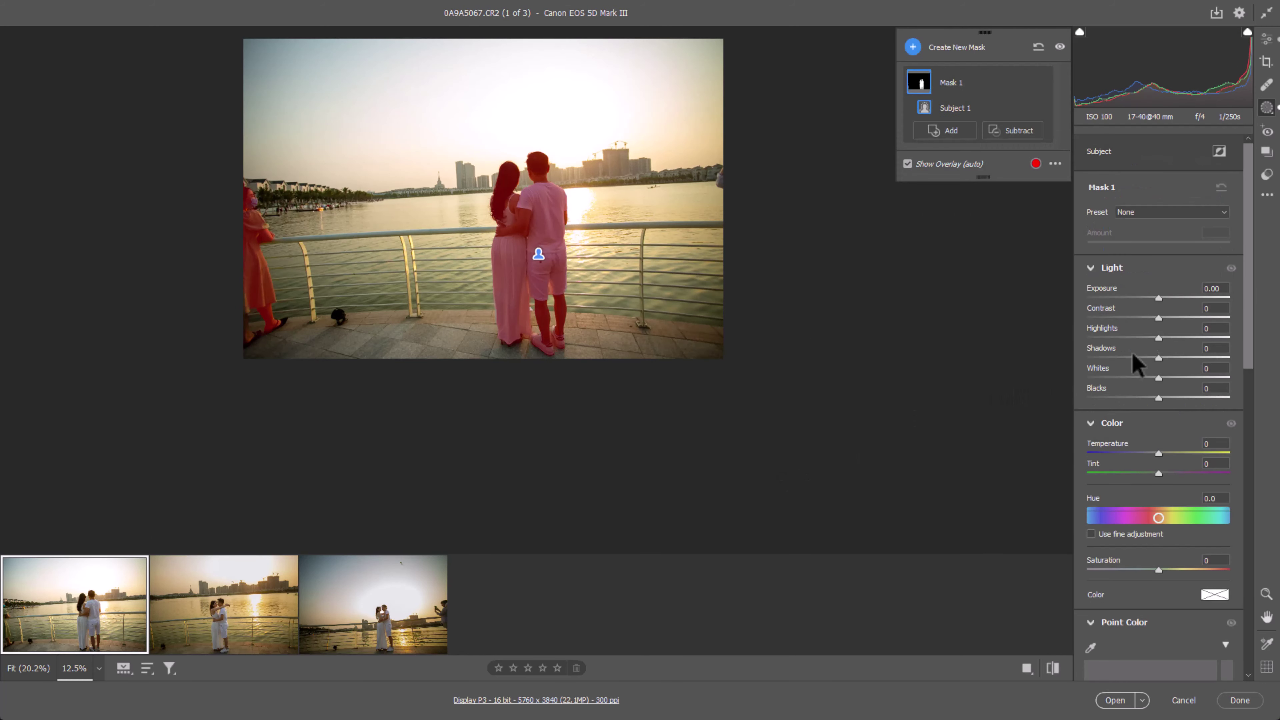
# - Apply preset 1 to 0A9A5067.CR2's subject mask and hide the mask overlay
pyautogui.click(1175, 212)
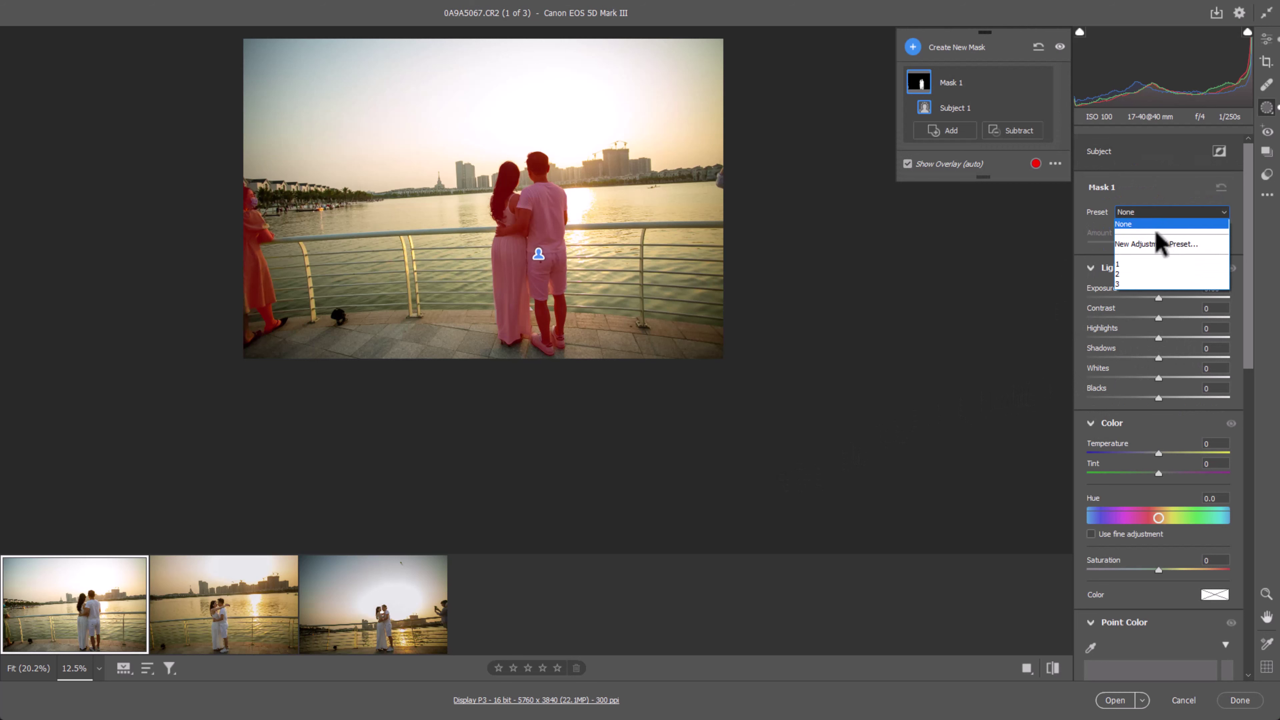
pyautogui.click(1141, 265)
pyautogui.press('y')
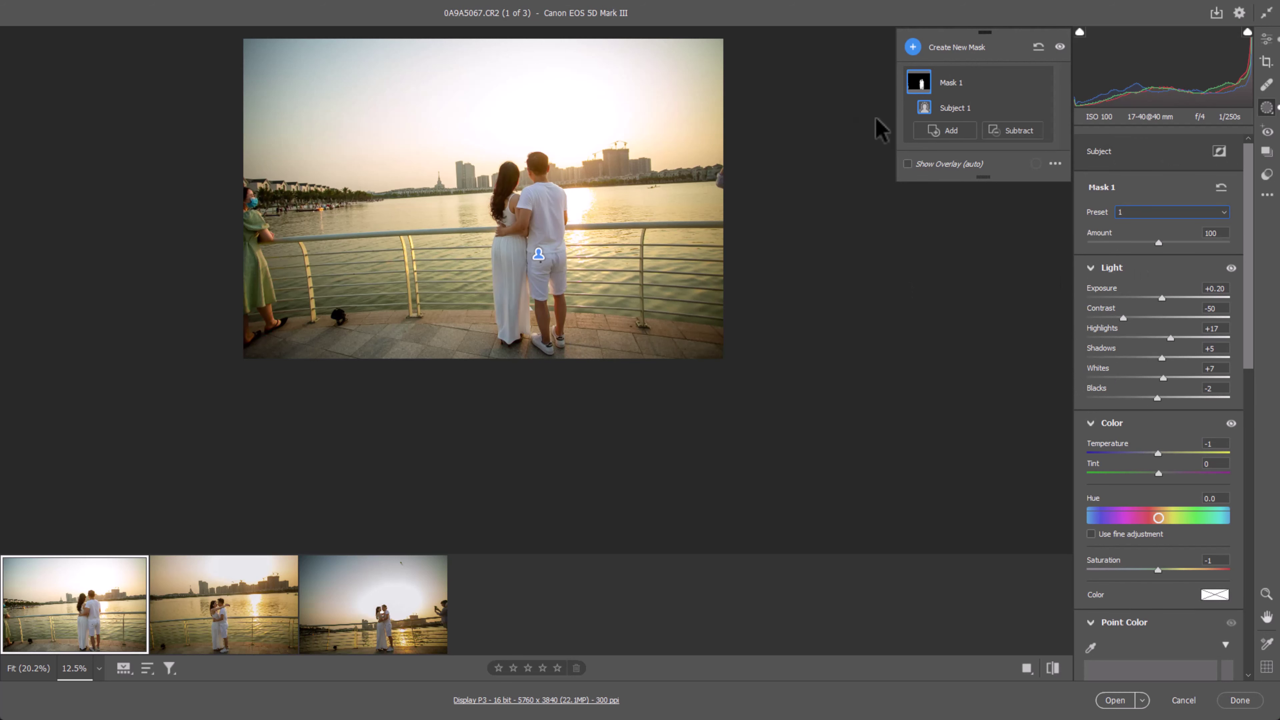
# - Add a preset-2 background mask, then select all three photos in the filmstrip
pyautogui.click(975, 48)
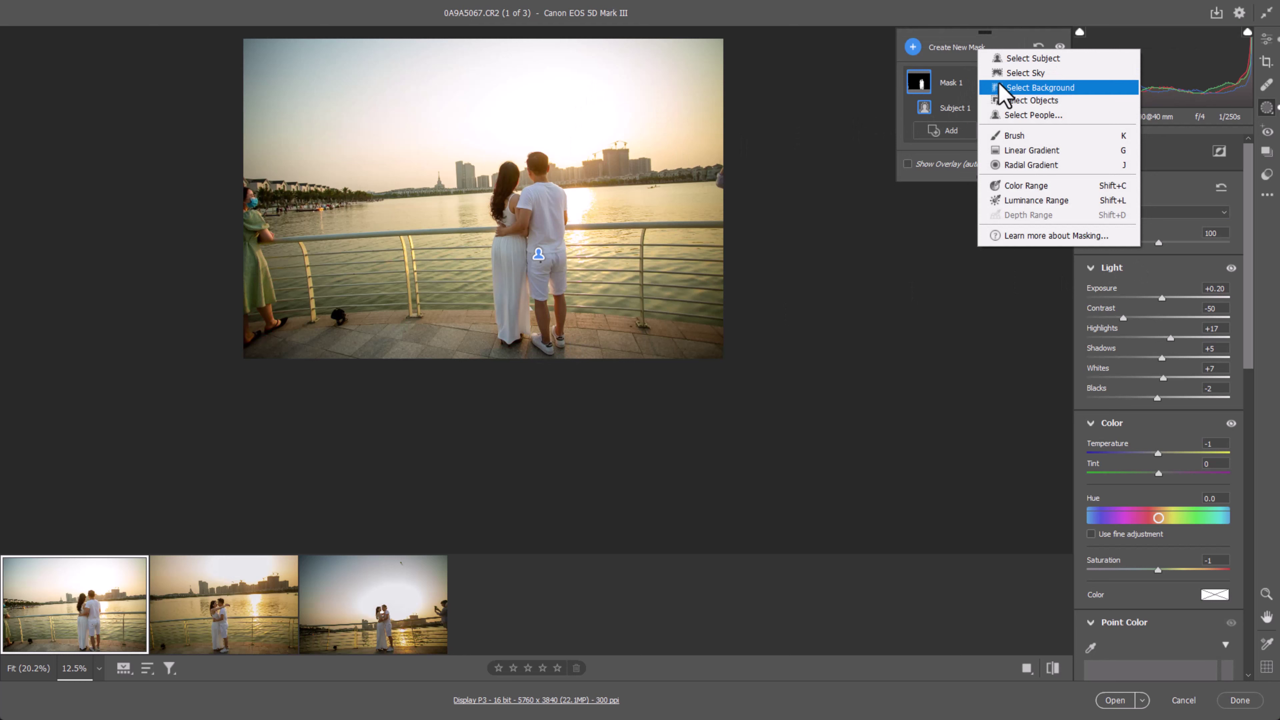
pyautogui.click(1033, 93)
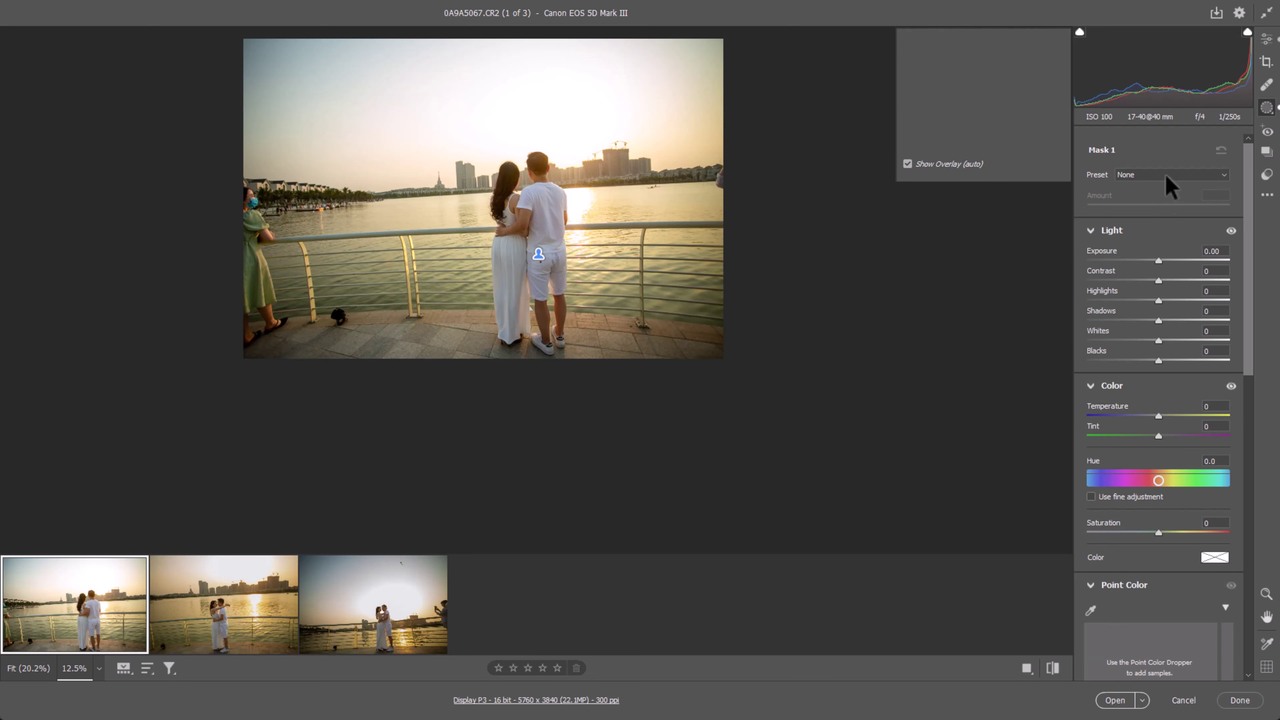
pyautogui.click(1174, 212)
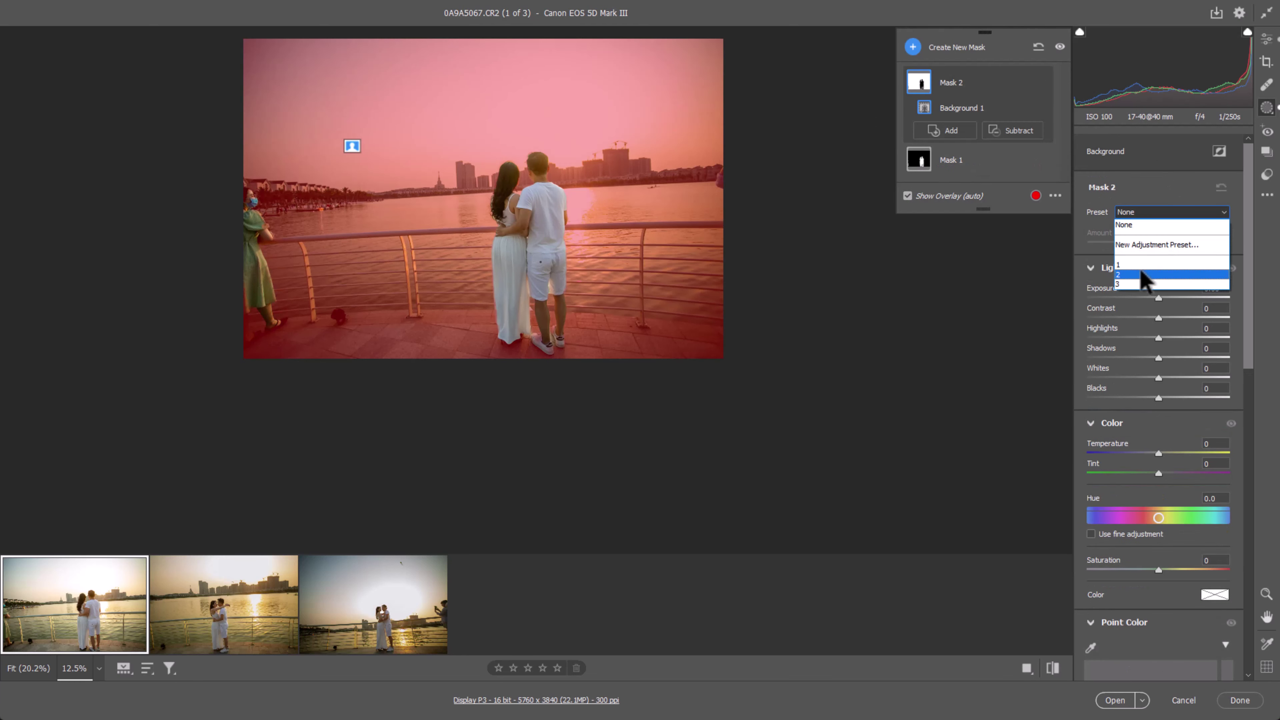
pyautogui.click(1143, 275)
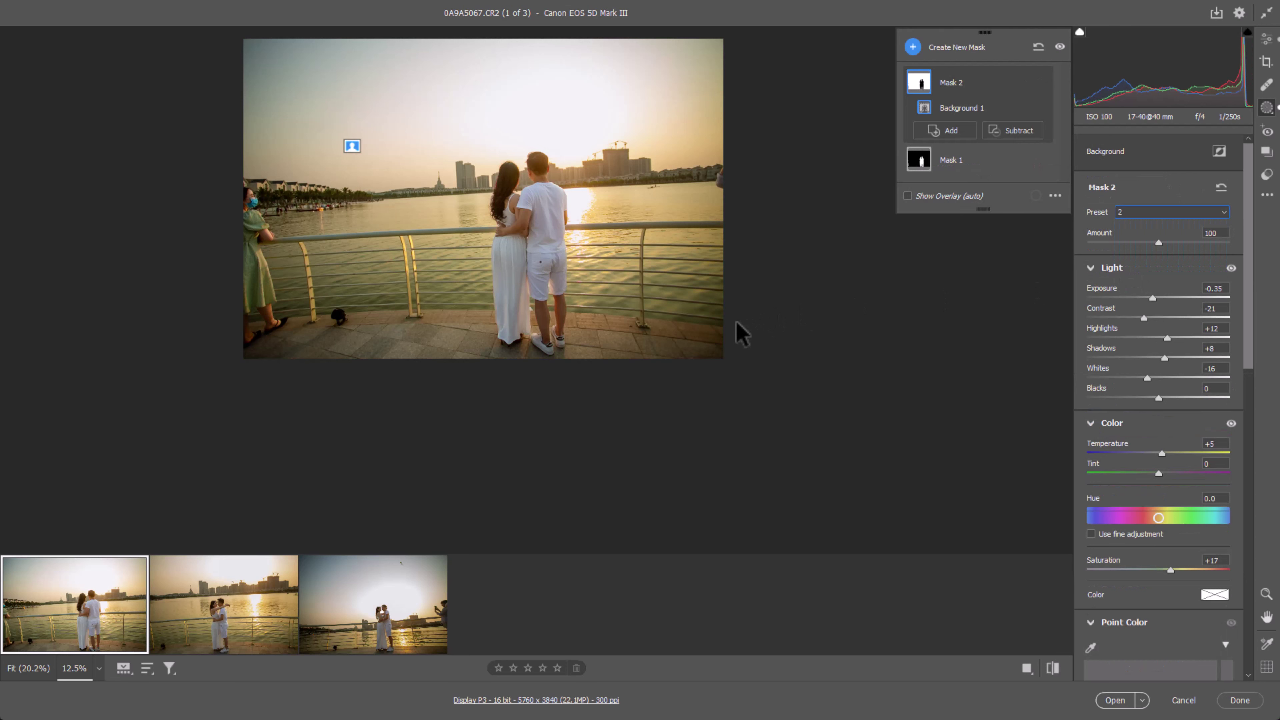
pyautogui.hotkey('ctrl', '-')
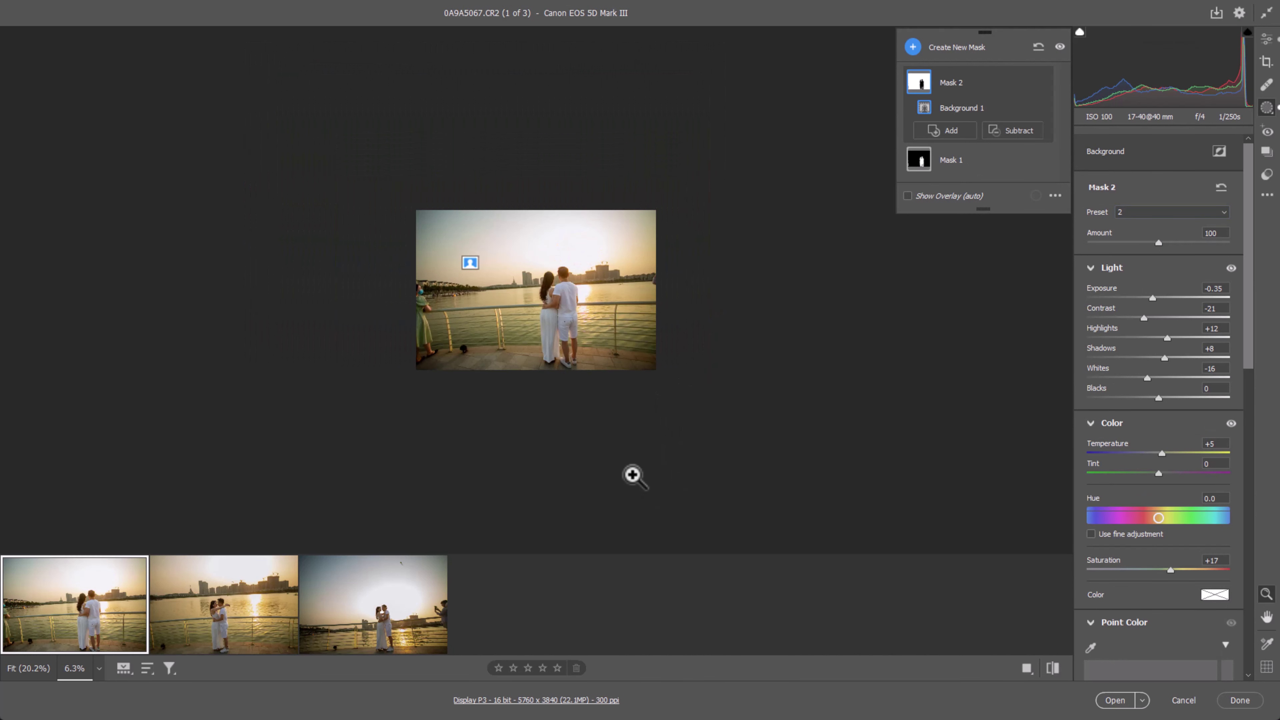
pyautogui.hotkey('ctrl', 'a')
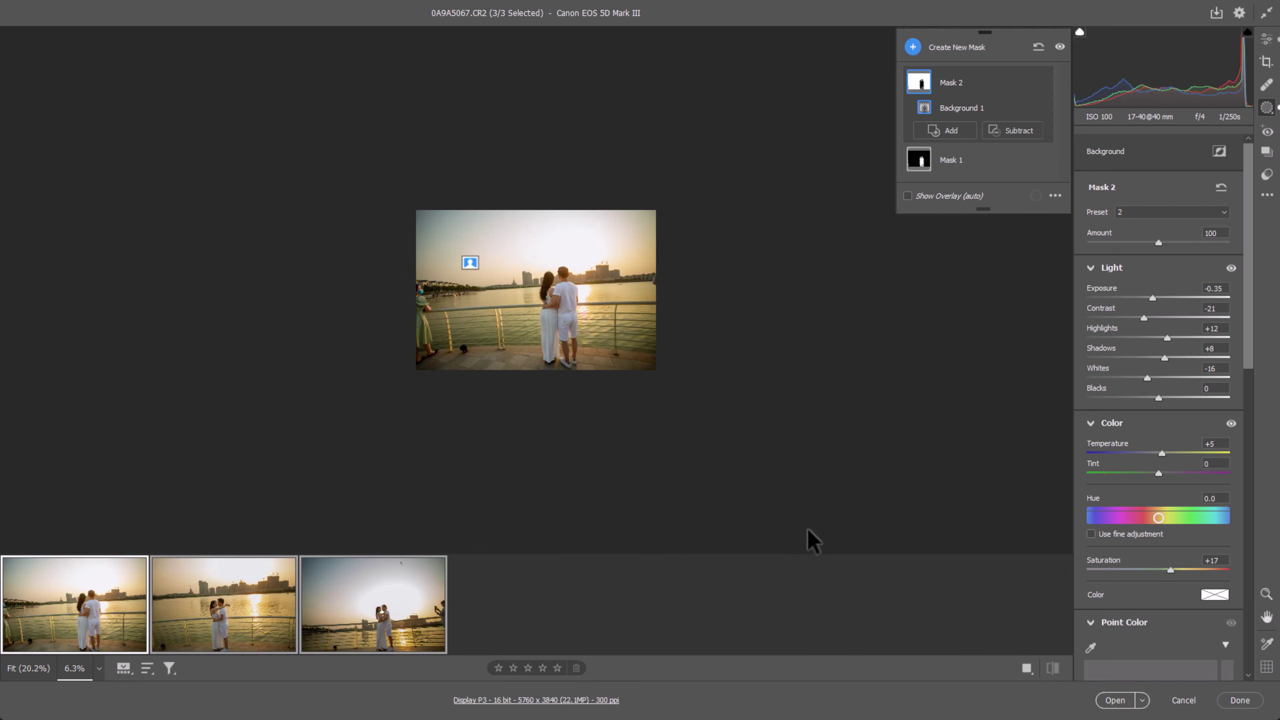
# - Open all three photos in Photoshop as 16-bit documents and view 0A9A5078.CR2
pyautogui.press('Return')
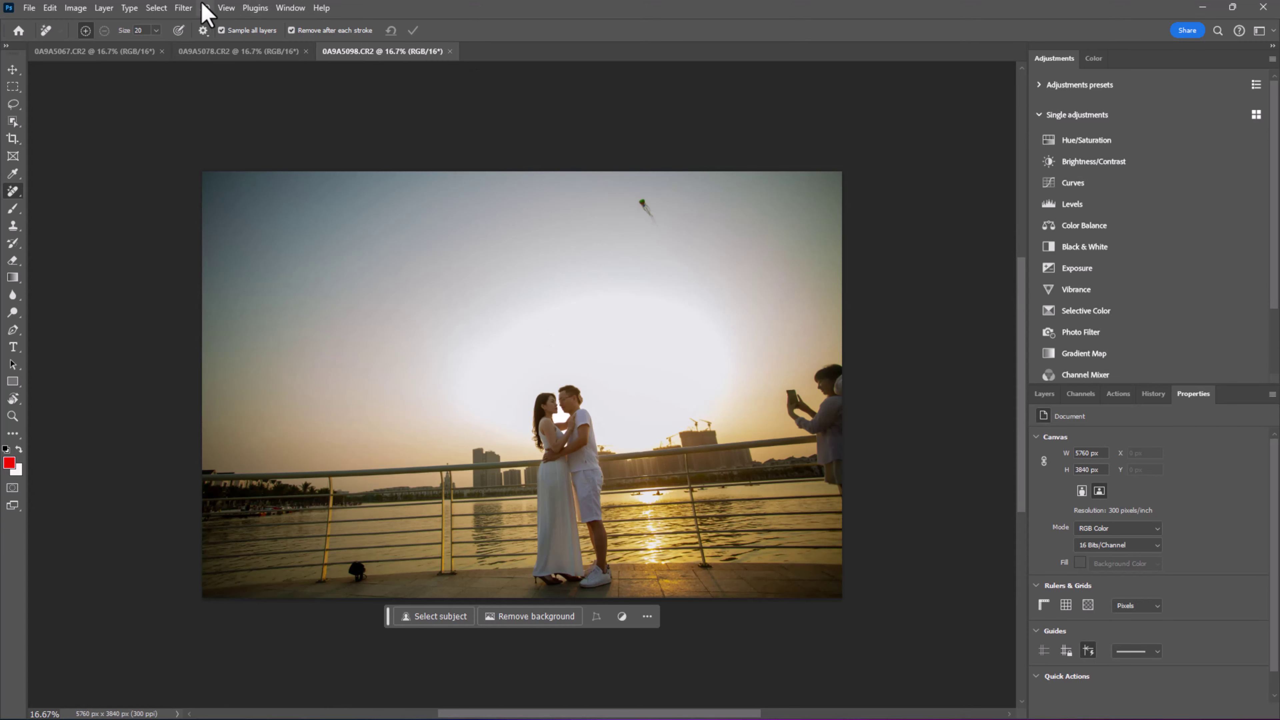
pyautogui.click(220, 53)
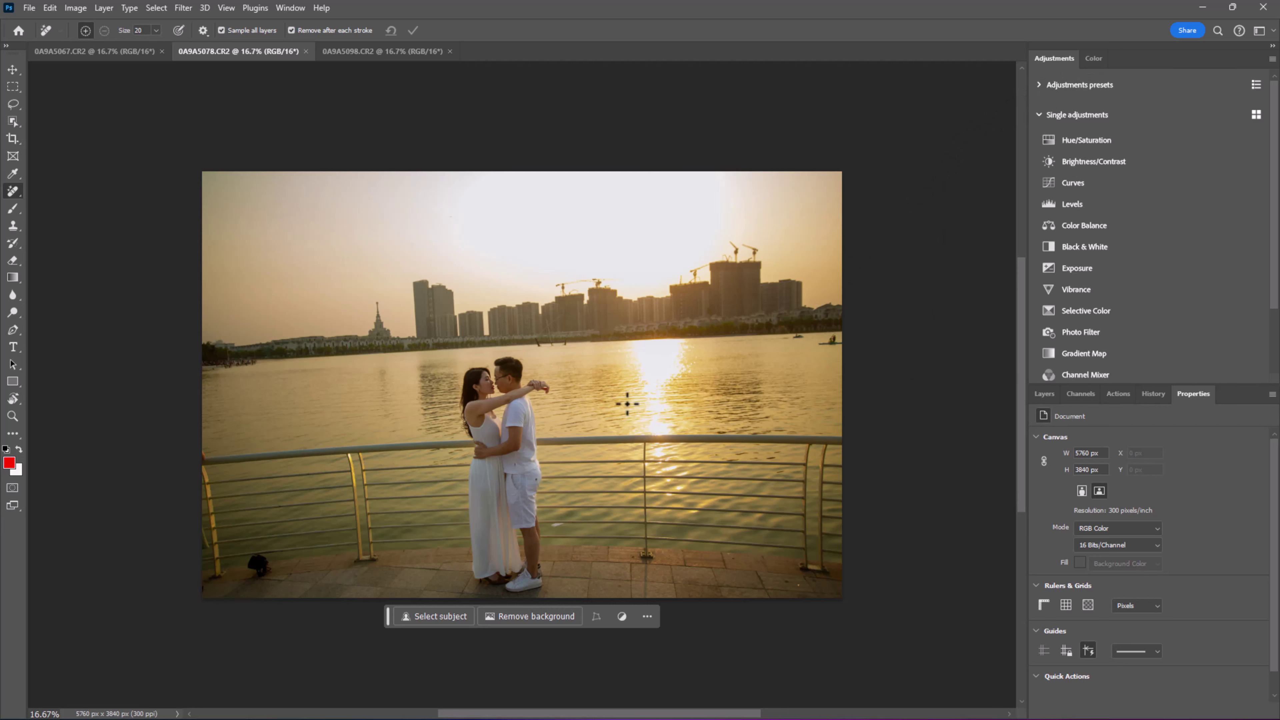
pyautogui.scroll(5, 472, 366)
pyautogui.scroll(-4, 763, 381)
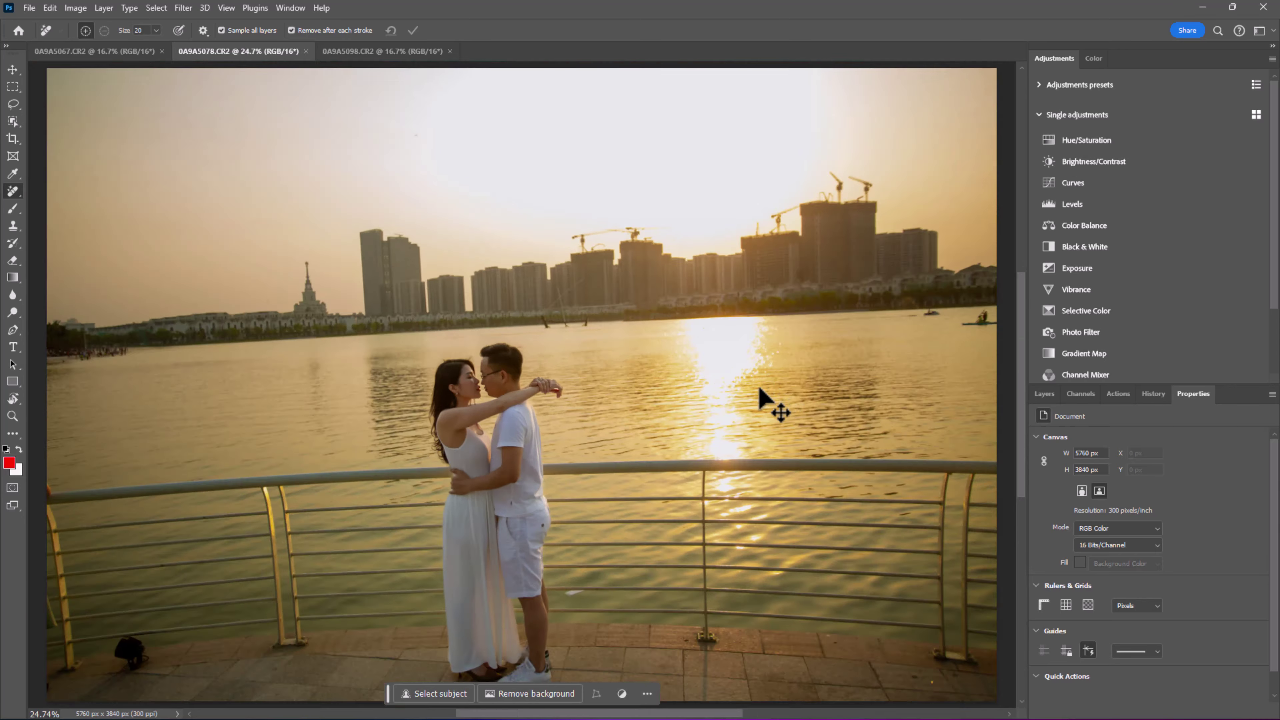
pyautogui.scroll(-2, 761, 388)
pyautogui.scroll(2, 646, 406)
pyautogui.scroll(2, 628, 402)
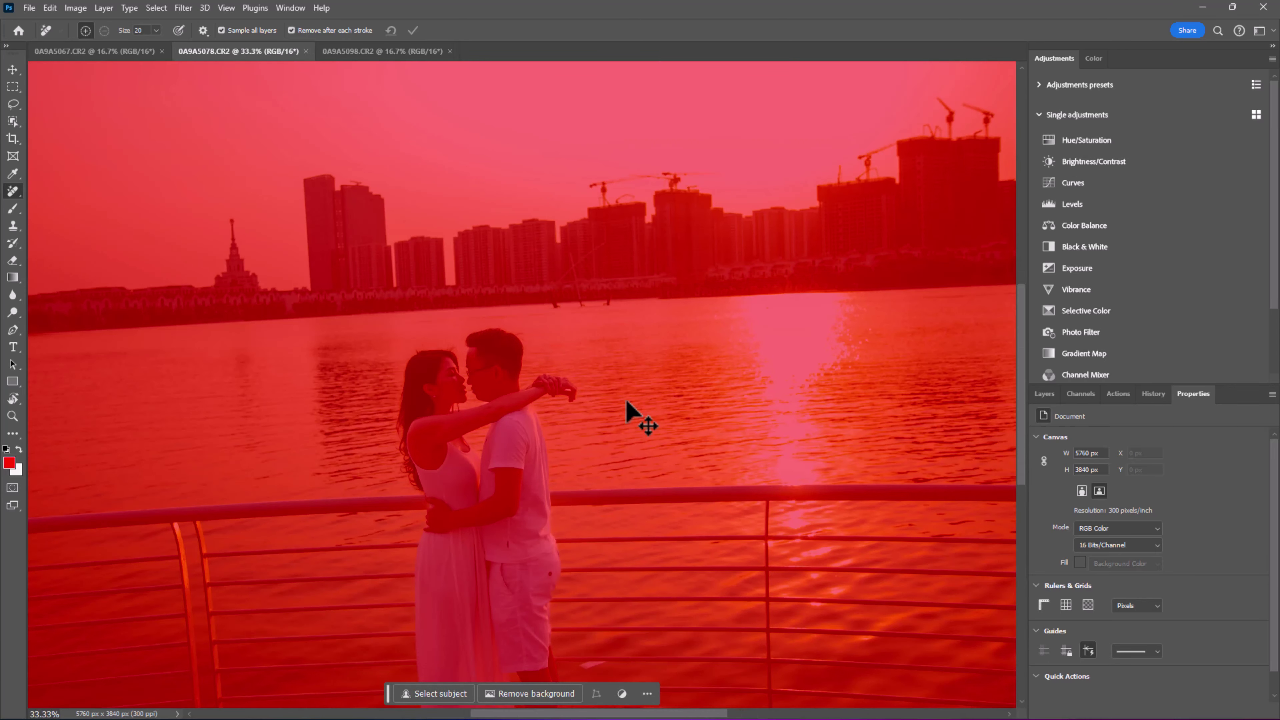
pyautogui.scroll(-2, 626, 403)
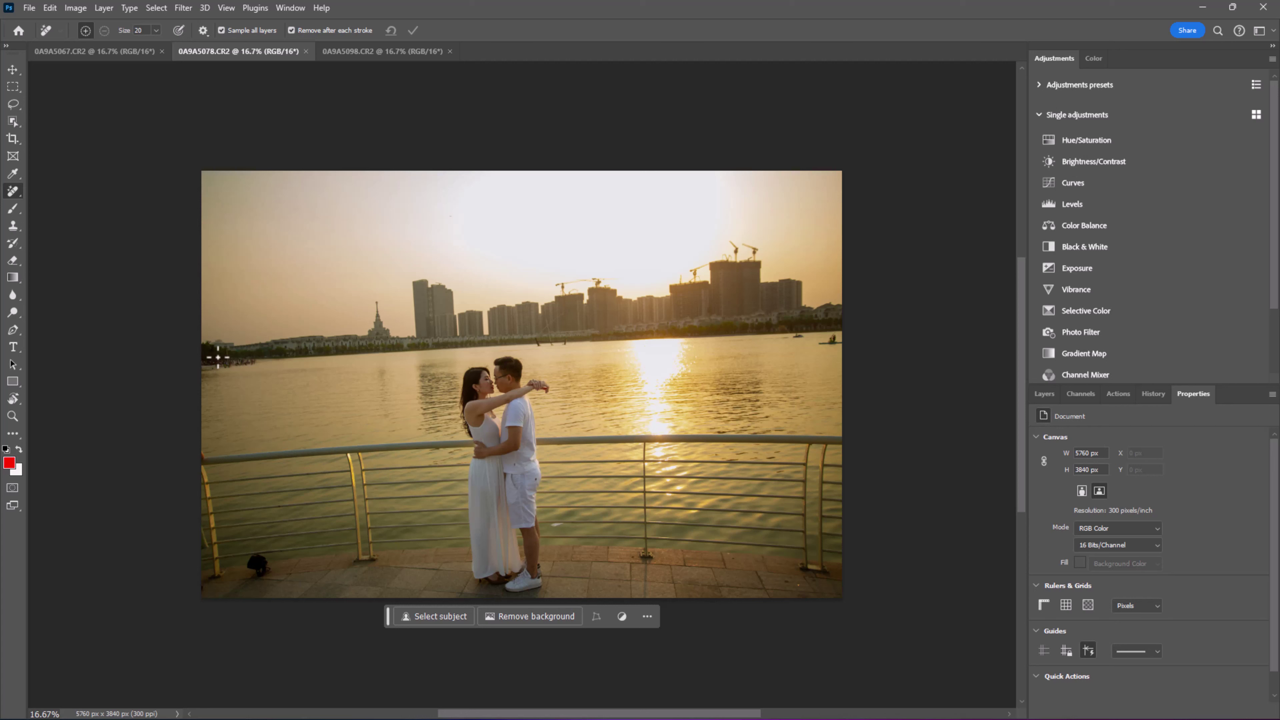
pyautogui.scroll(-1, 756, 484)
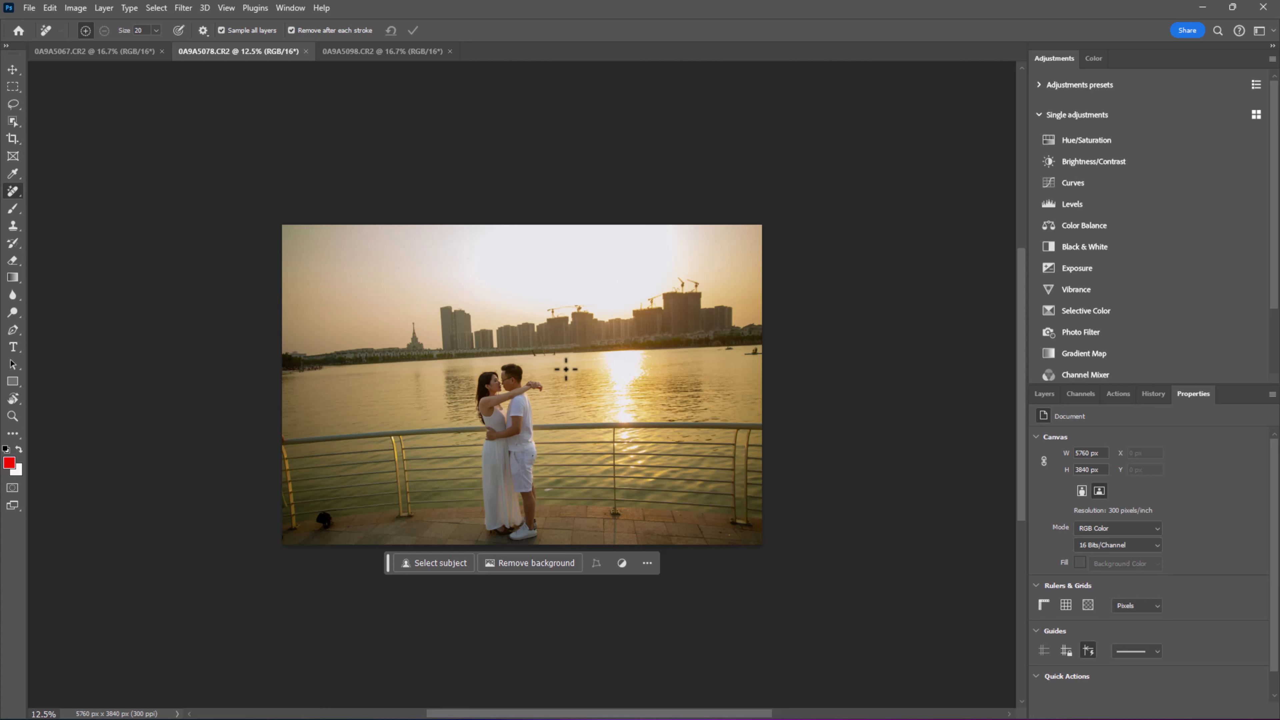
# - Use the Crop tool with an unconstrained ratio to pull the top corners outward
pyautogui.press('c')
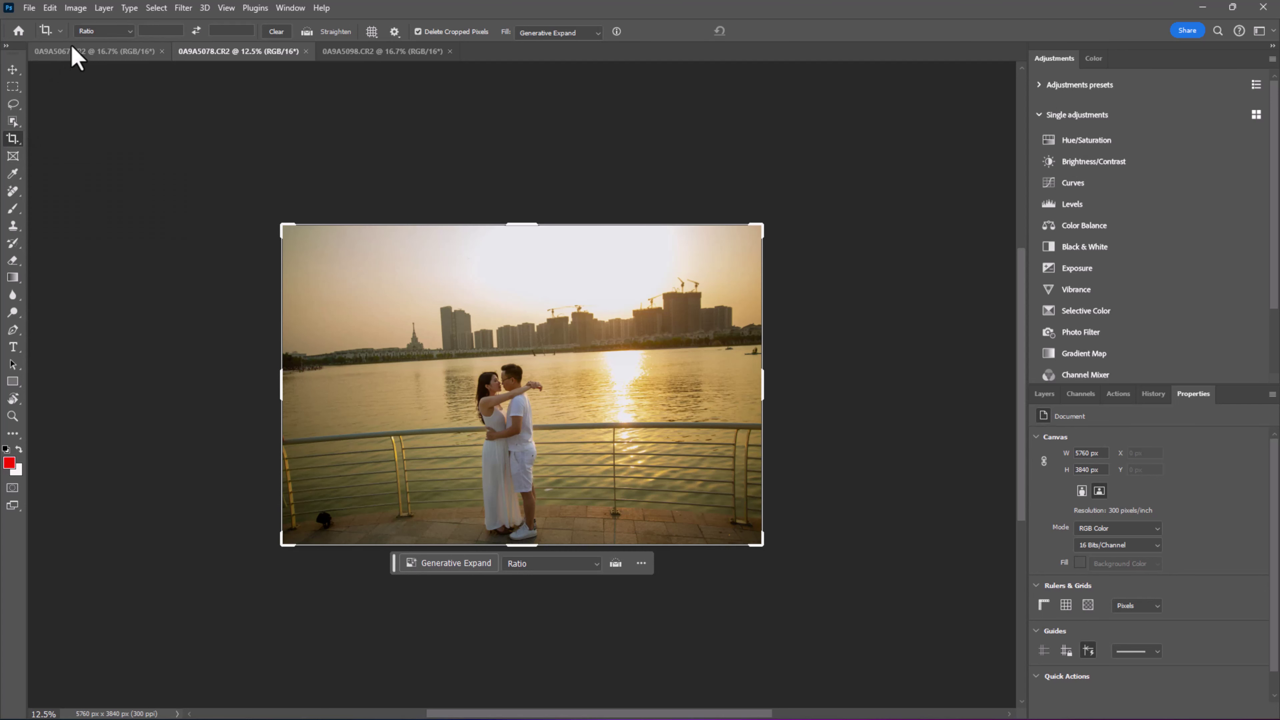
pyautogui.click(95, 32)
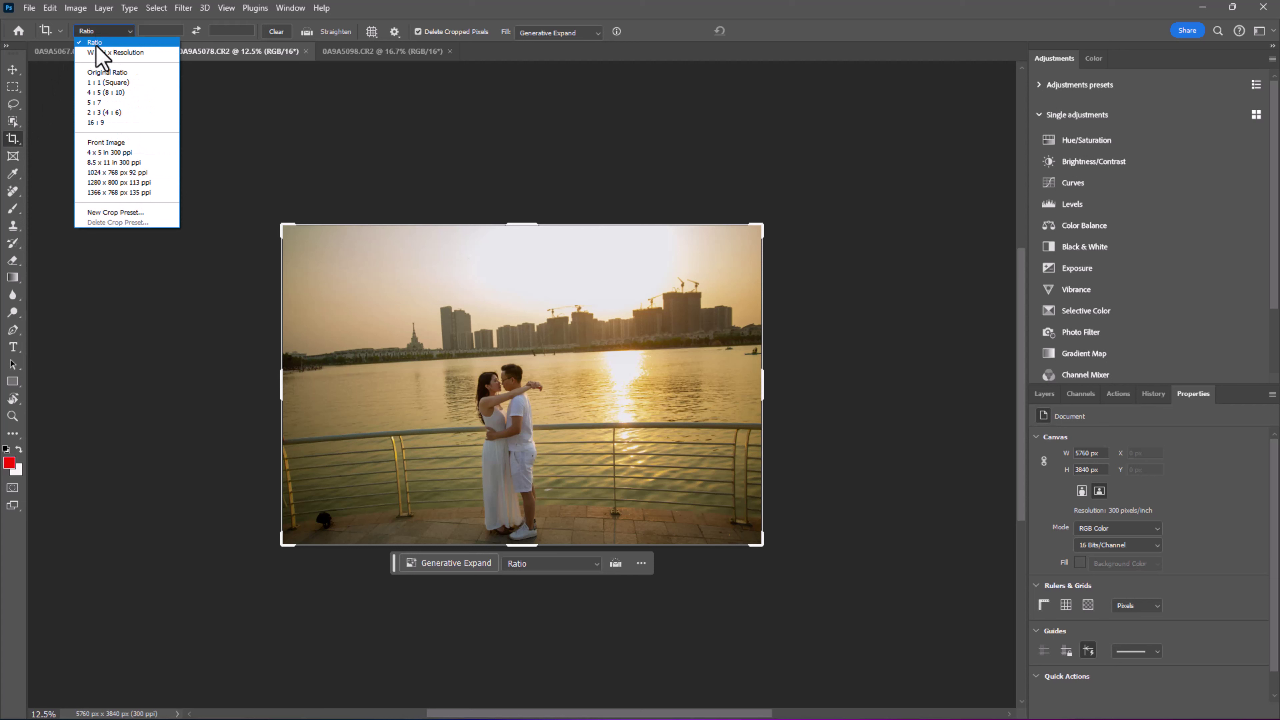
pyautogui.click(97, 45)
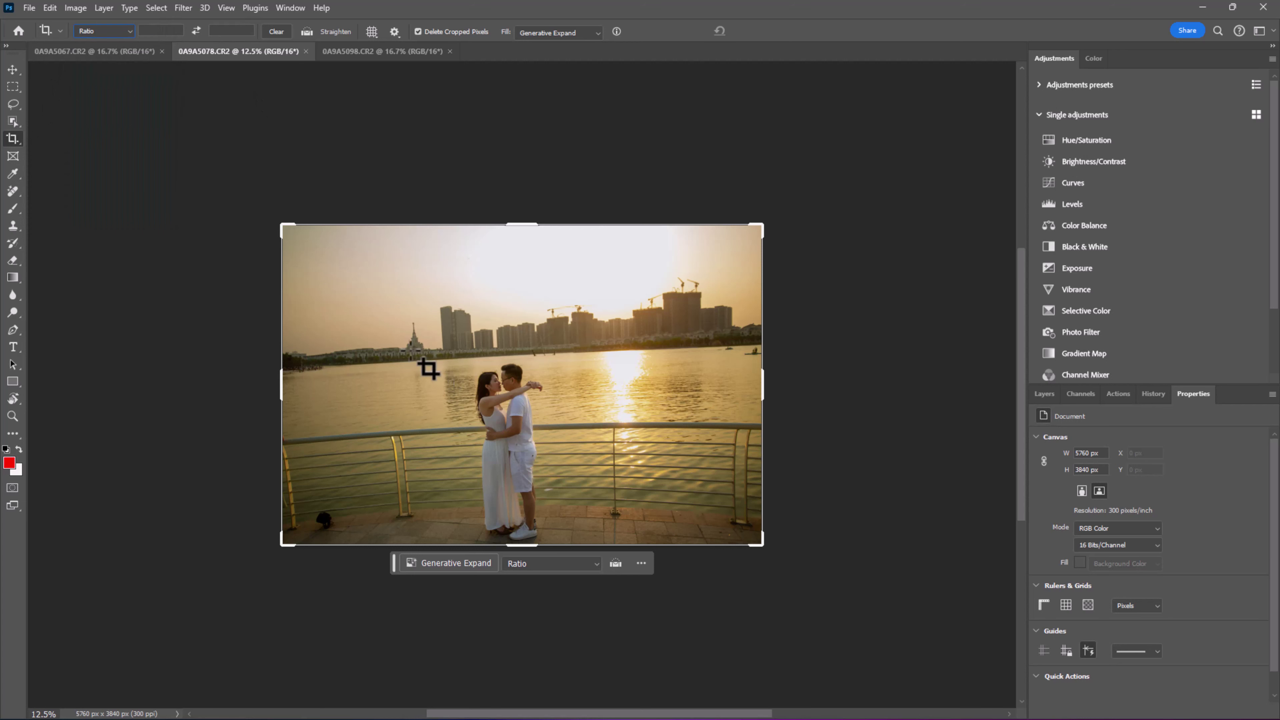
pyautogui.moveTo(282, 224); pyautogui.dragTo(228, 195)
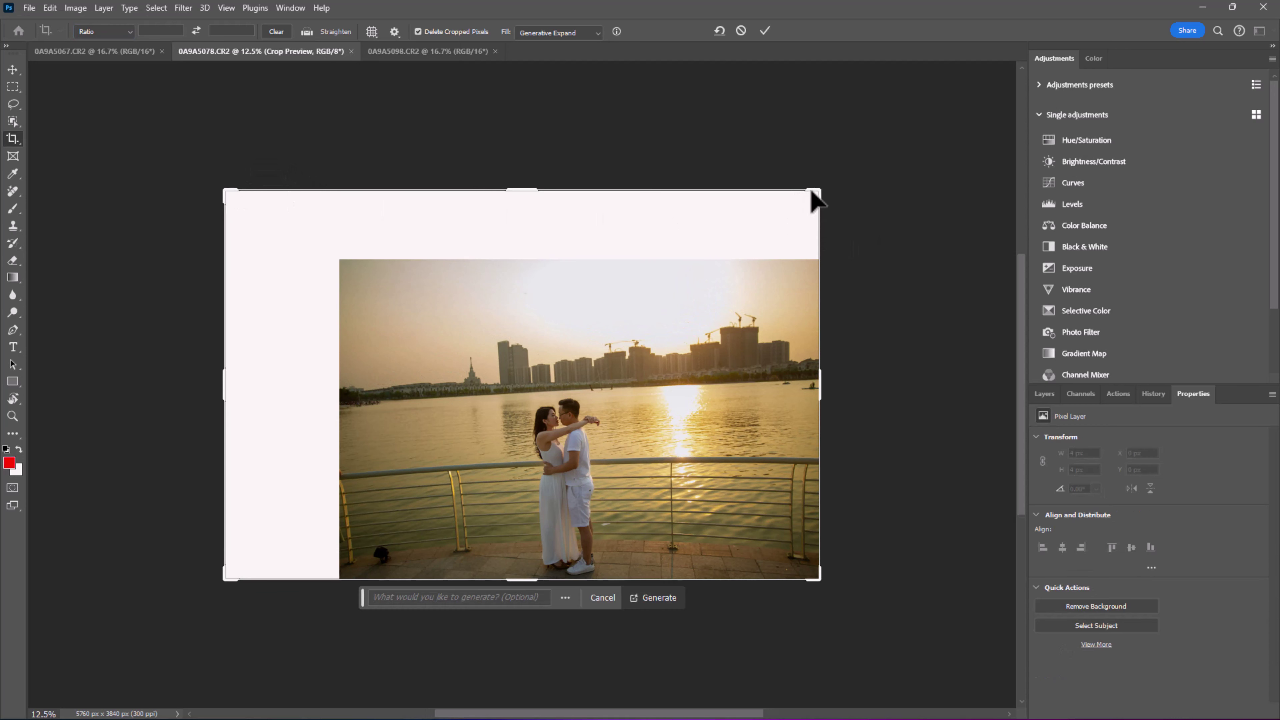
pyautogui.moveTo(813, 198); pyautogui.dragTo(865, 163)
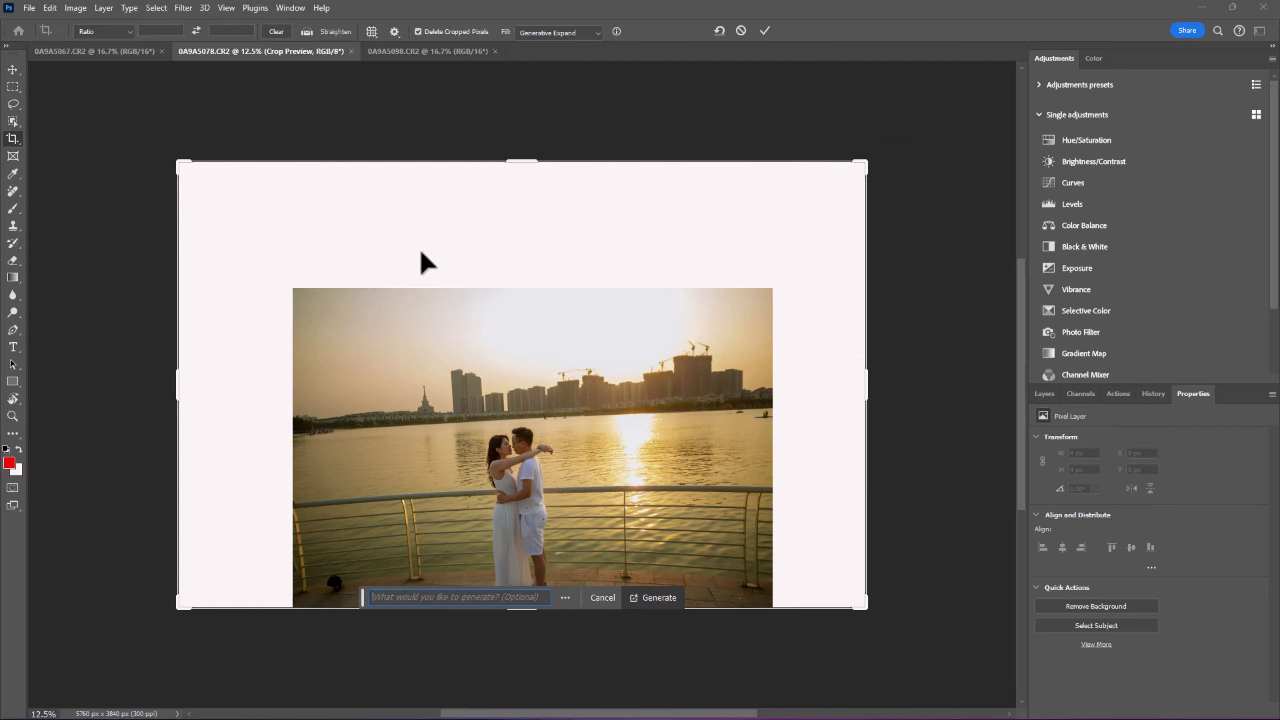
# - Widen the left and right sides, fine-tuning the frame to about 10496 × 5240 px
pyautogui.moveTo(178, 387); pyautogui.dragTo(130, 387)
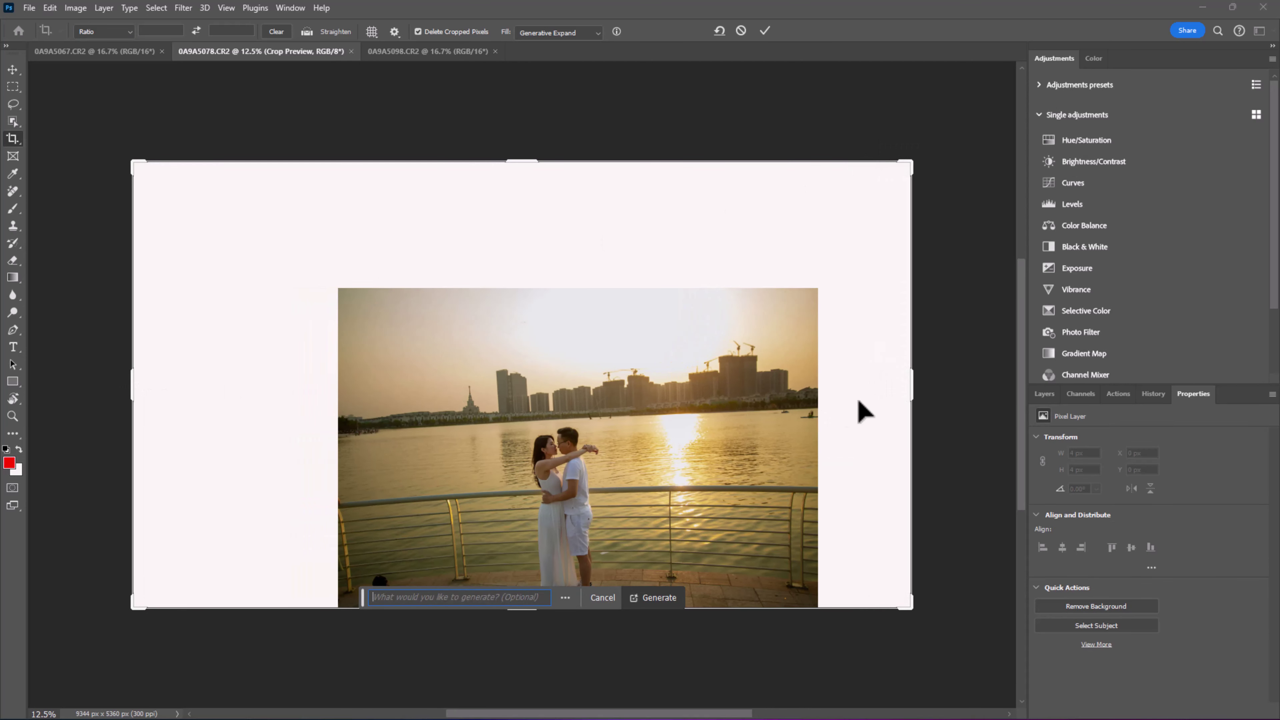
pyautogui.moveTo(910, 380); pyautogui.dragTo(962, 380)
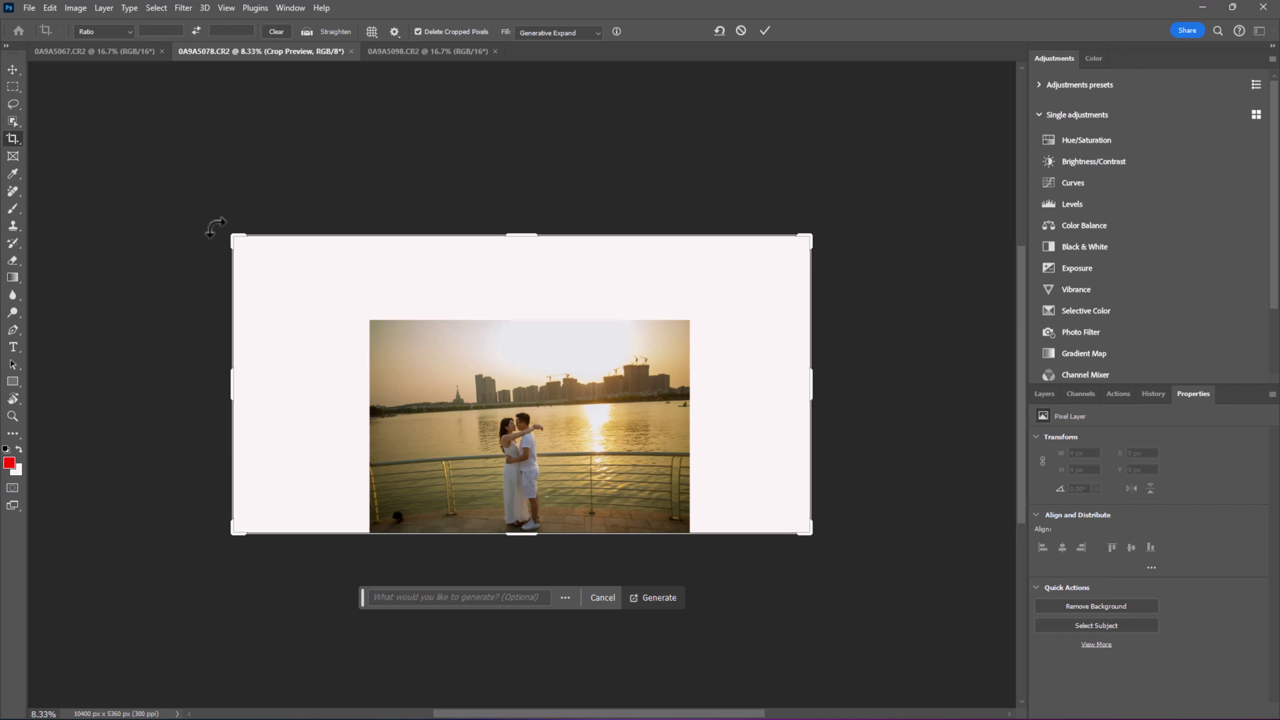
pyautogui.moveTo(235, 237); pyautogui.dragTo(243, 244)
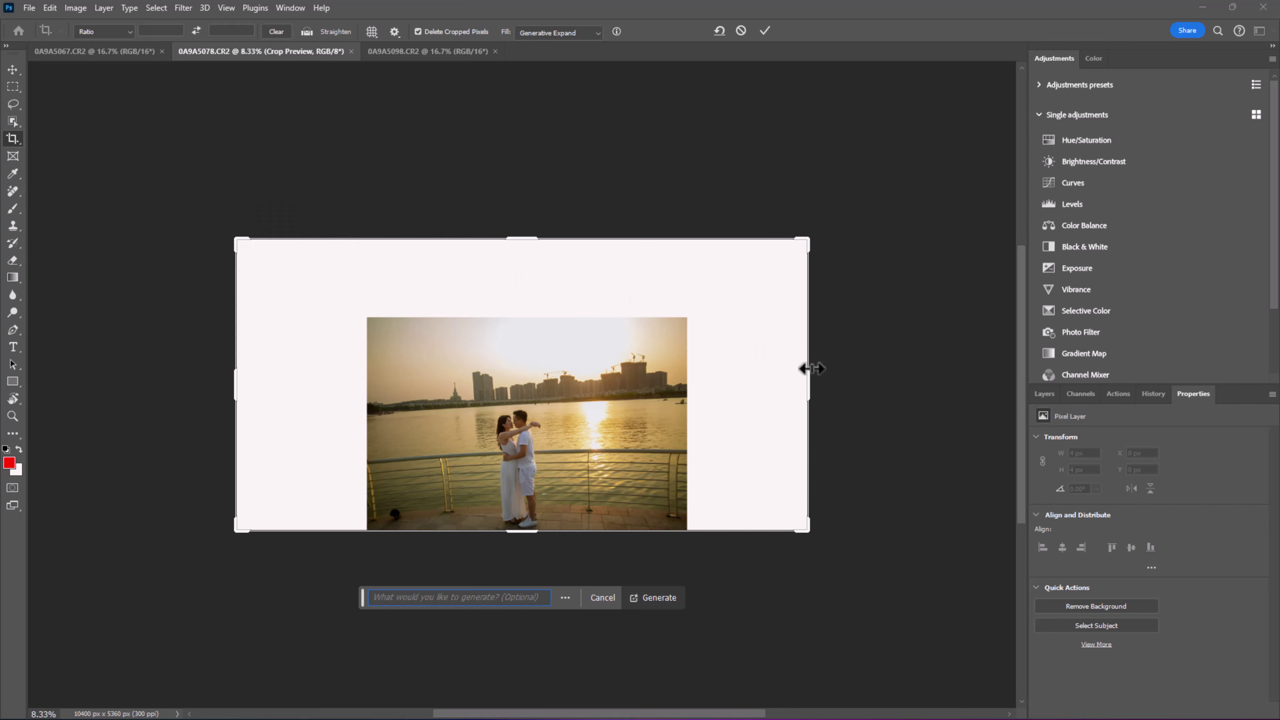
pyautogui.moveTo(806, 378); pyautogui.dragTo(810, 378)
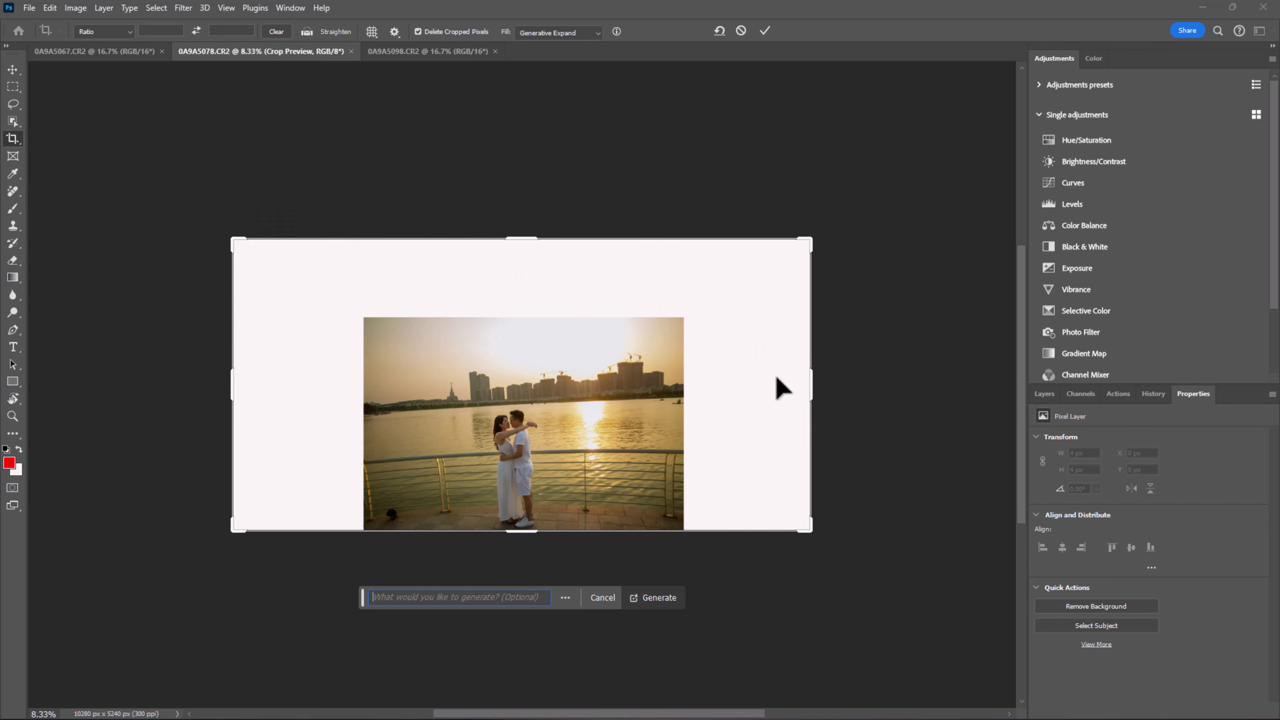
pyautogui.moveTo(227, 388); pyautogui.dragTo(224, 388)
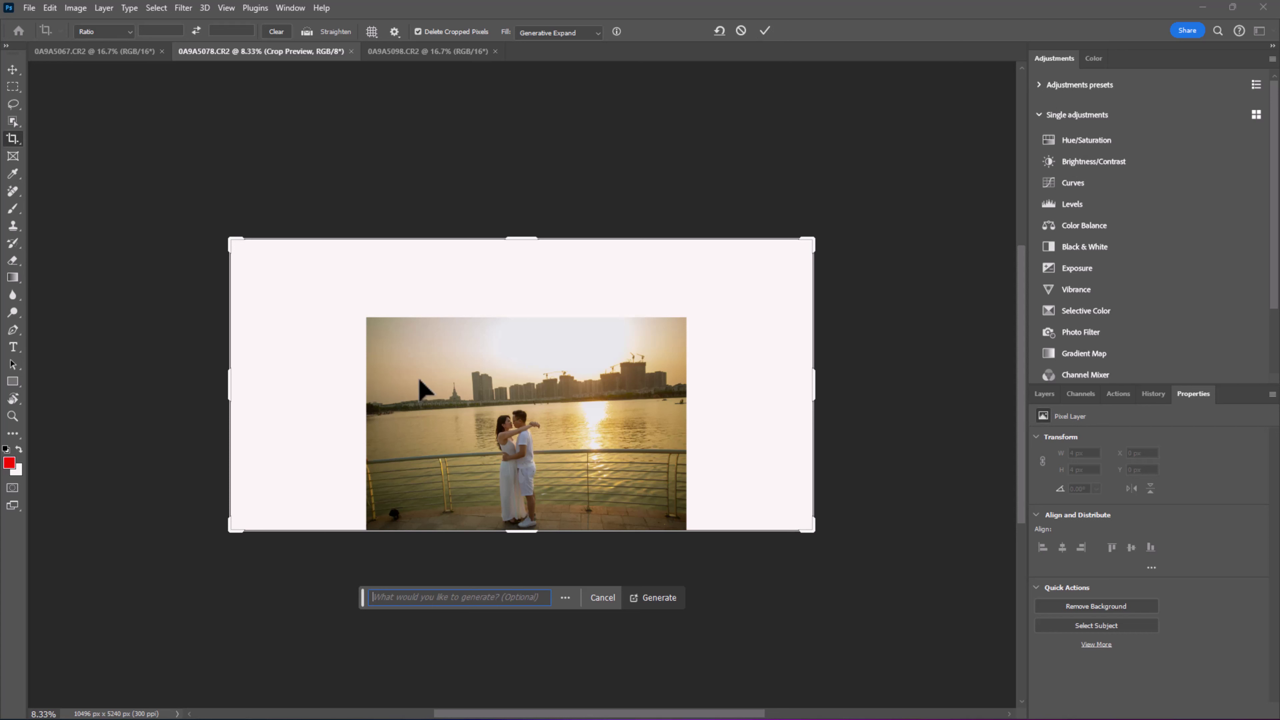
# - Run Generative Expand on the widened crop to fill the new borders with sky, lake and skyline
pyautogui.rightClick(402, 355)
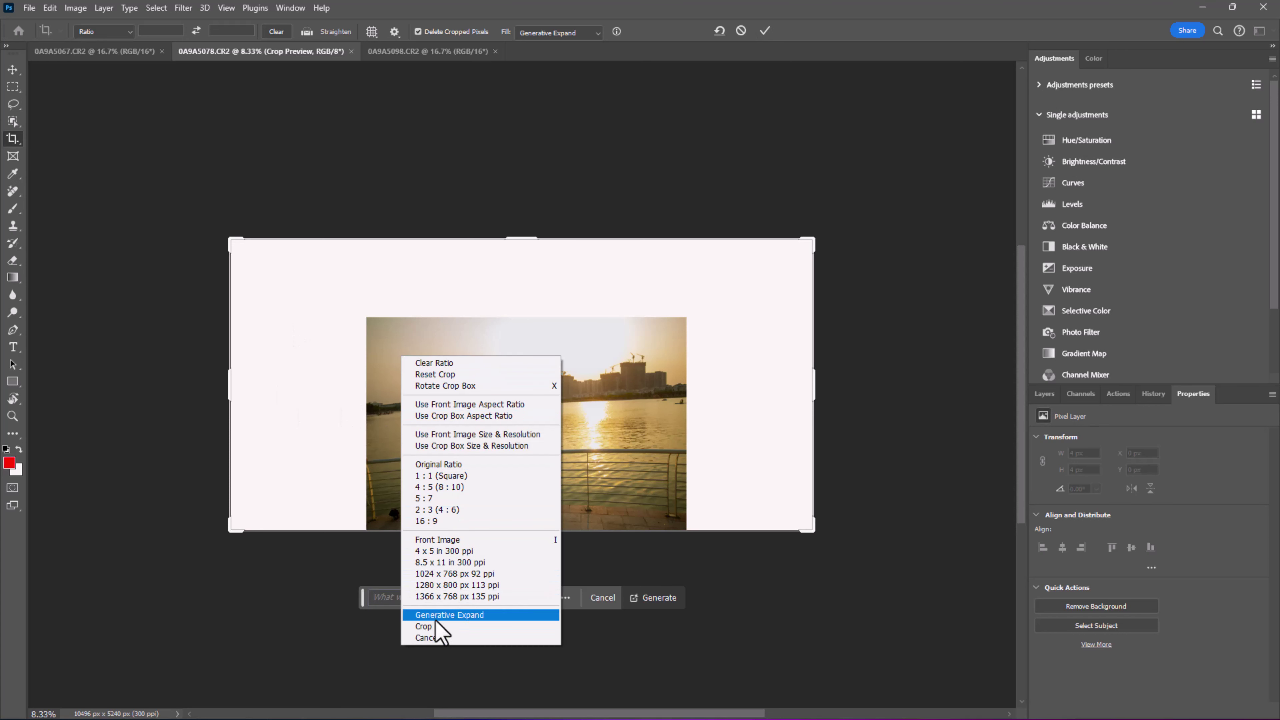
pyautogui.click(460, 616)
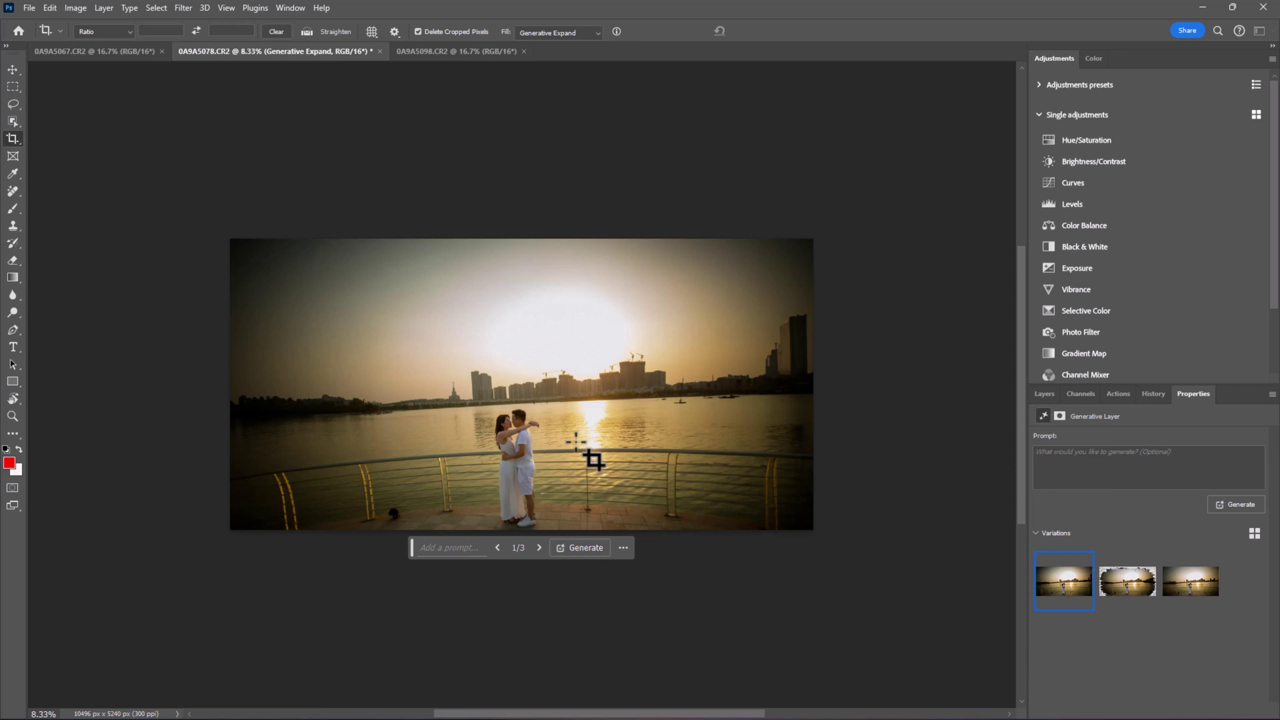
pyautogui.moveTo(1191, 580)
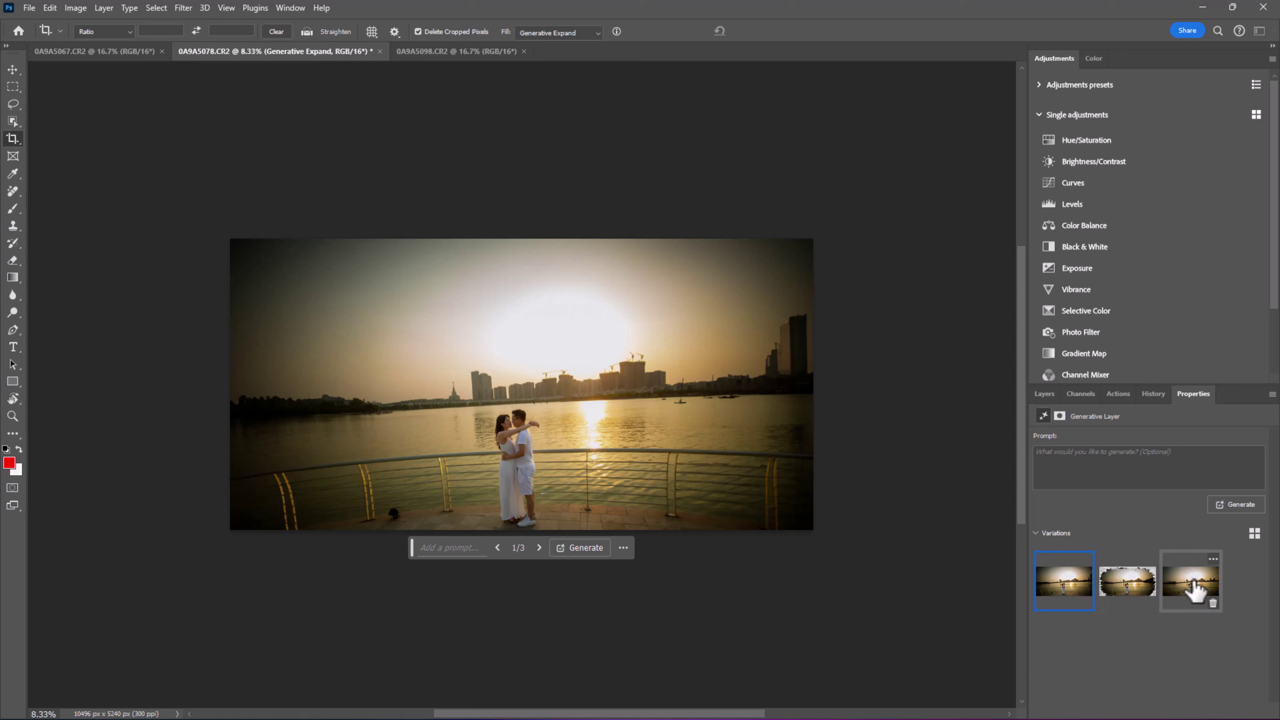
# - Preview the third Generative Expand variation, return to the first, and commit it
pyautogui.click(1196, 591)
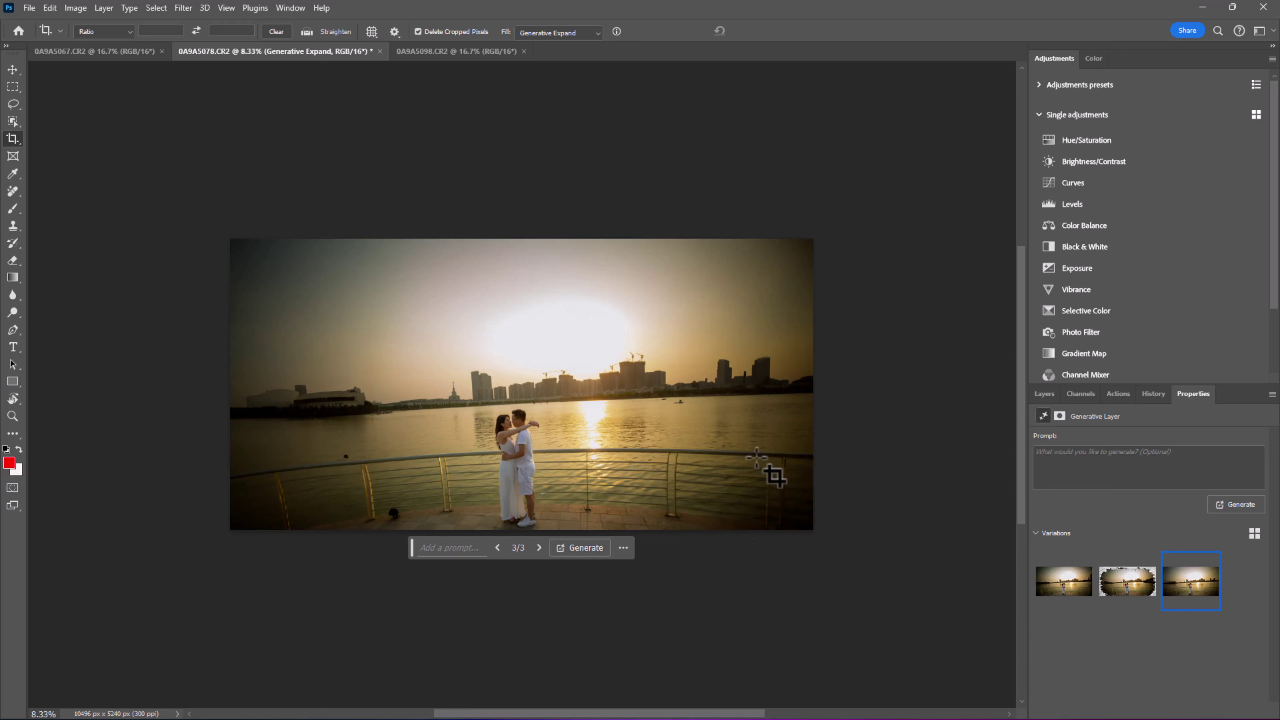
pyautogui.moveTo(1063, 581)
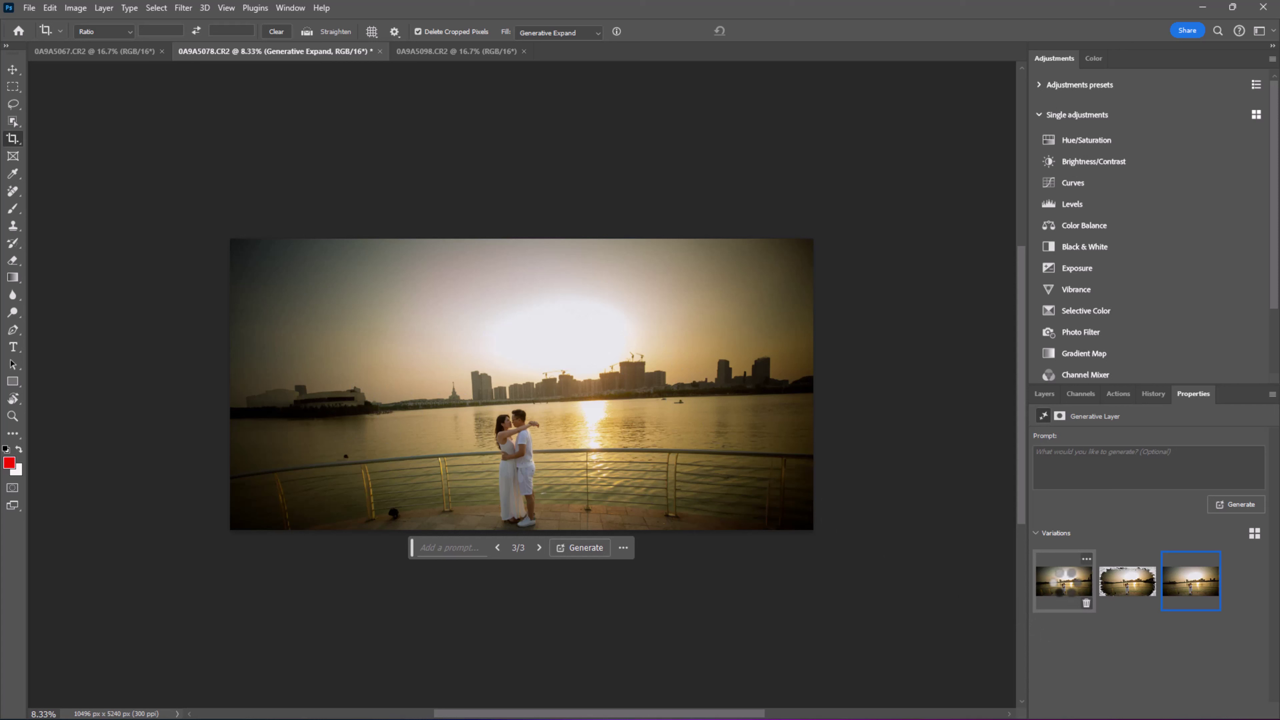
pyautogui.click(1064, 580)
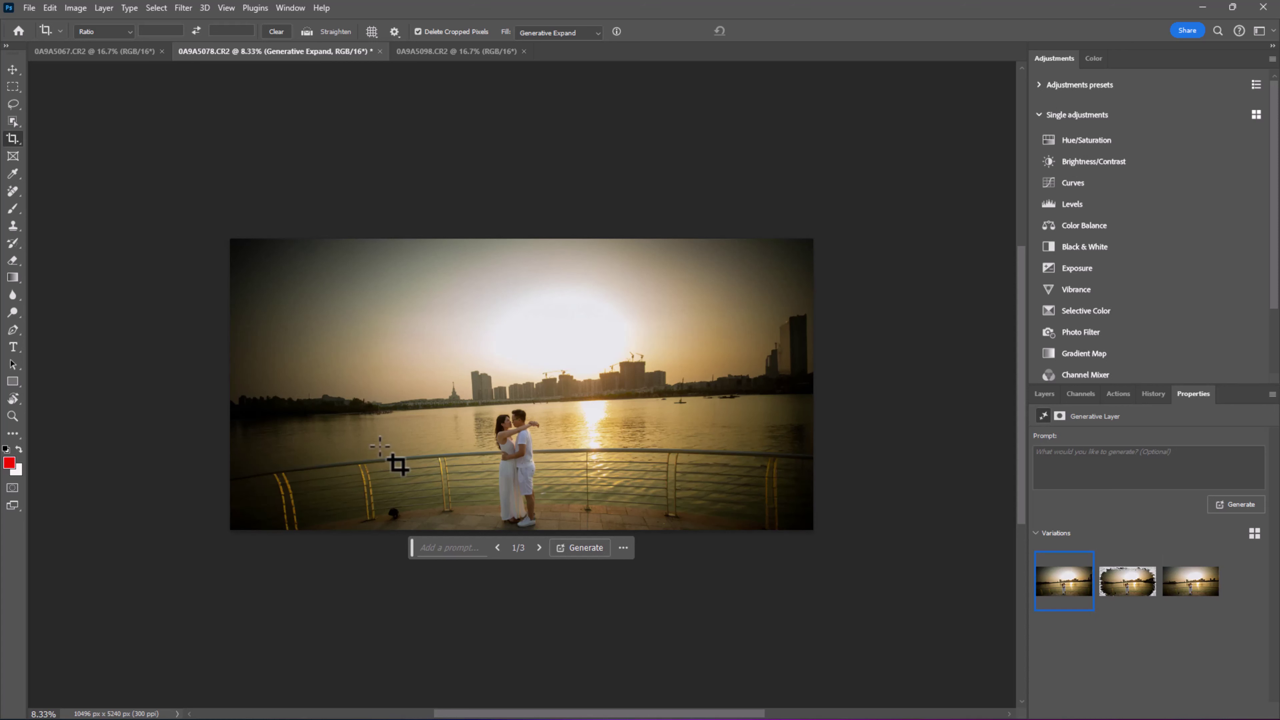
pyautogui.click(924, 624)
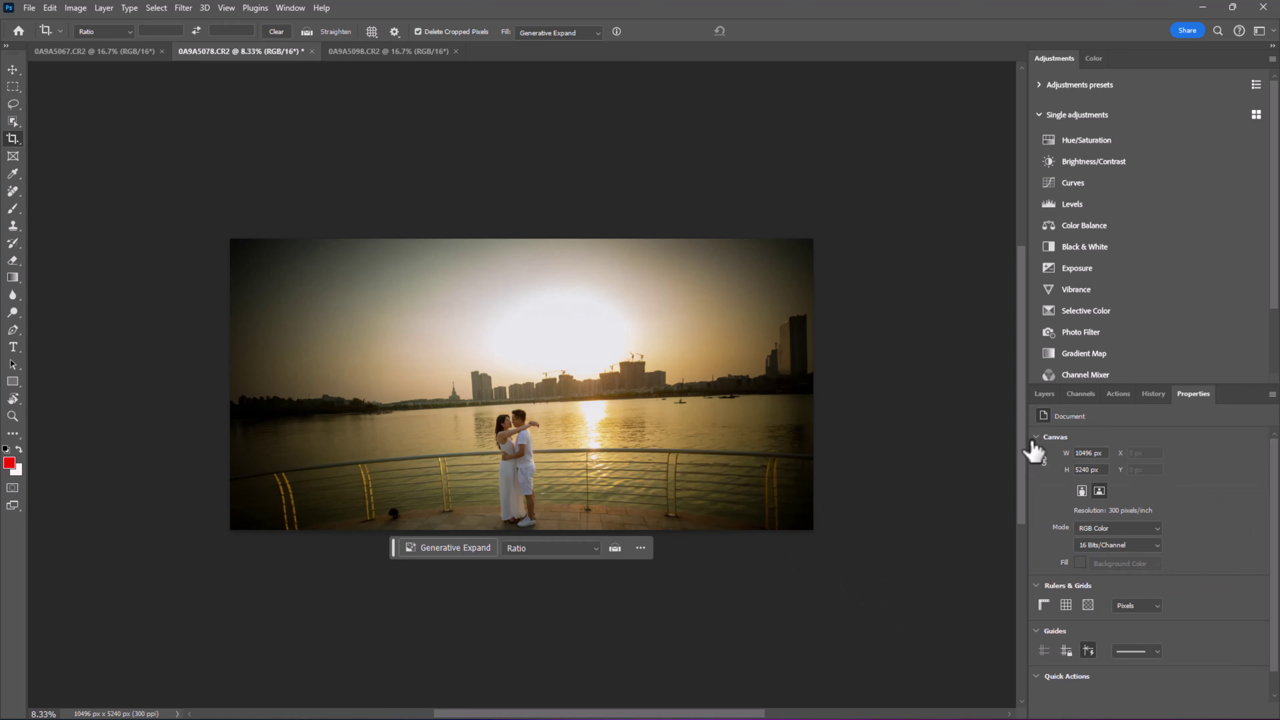
# - Show the Layers panel and toggle the Generative Expand layer's visibility to compare it
pyautogui.click(1044, 394)
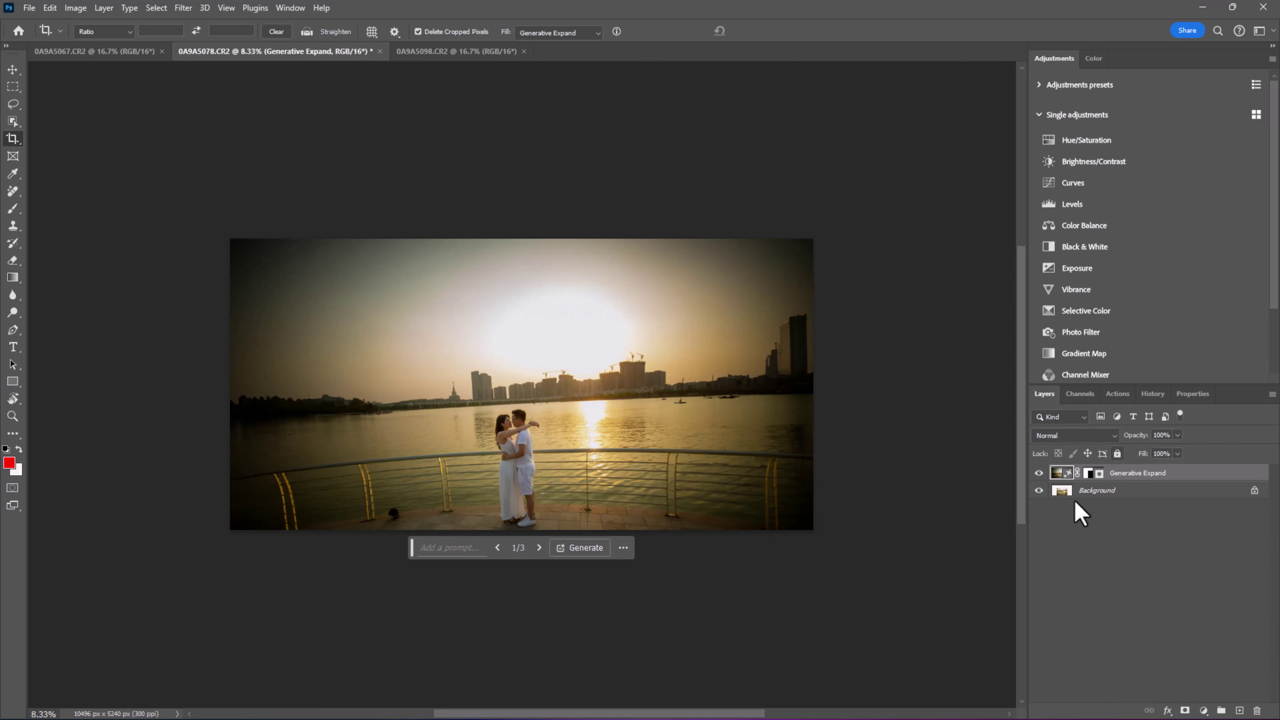
pyautogui.click(1039, 473)
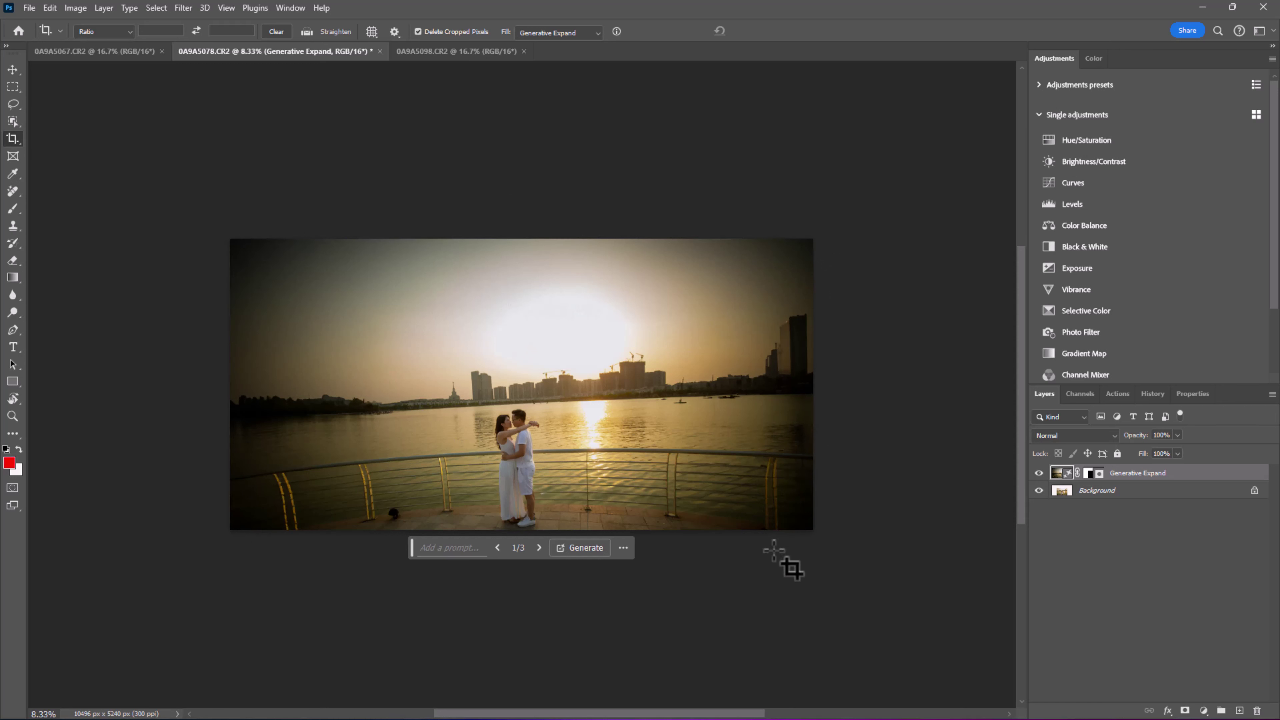
# - Merge the Generative Expand layer into the Background and fit the image to the window
pyautogui.hotkey('ctrl', 'z')
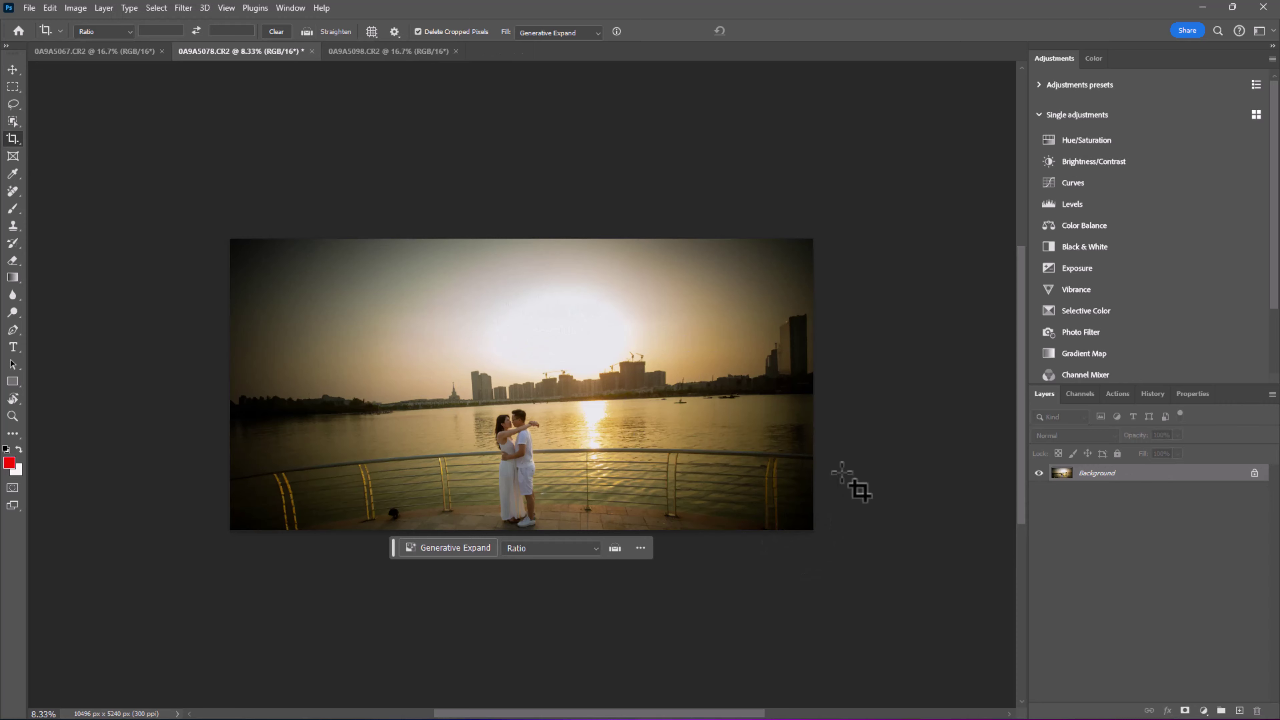
pyautogui.moveTo(502, 375); pyautogui.dragTo(624, 485)
pyautogui.moveTo(329, 424); pyautogui.dragTo(487, 316)
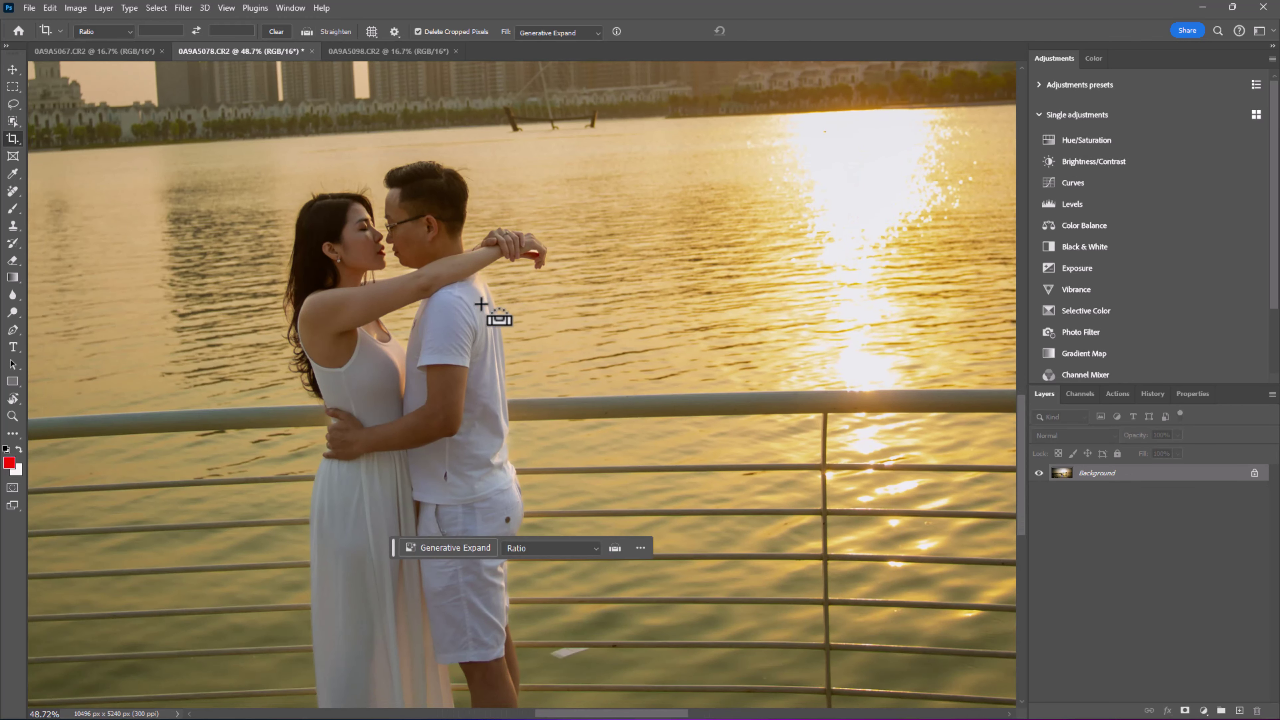
pyautogui.hotkey('ctrl', '0')
pyautogui.hotkey('ctrl', '+')
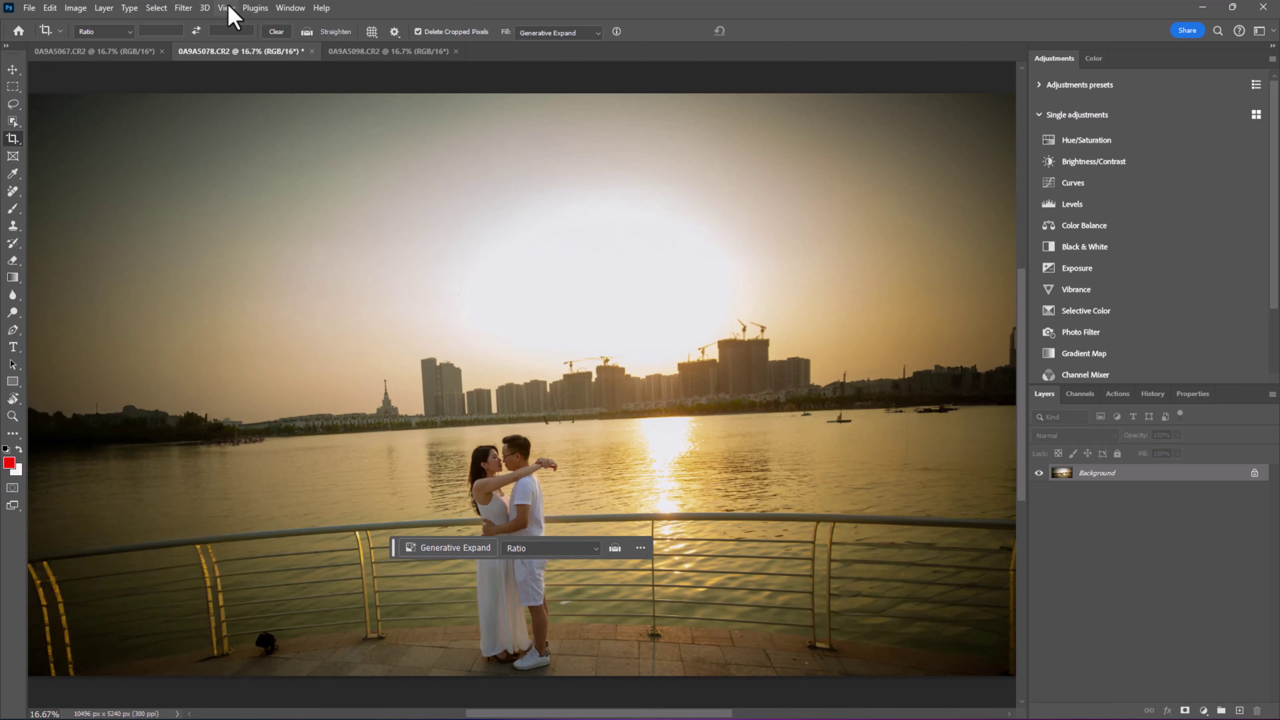
# - Hide the Contextual Task Bar from the Window menu
pyautogui.click(291, 8)
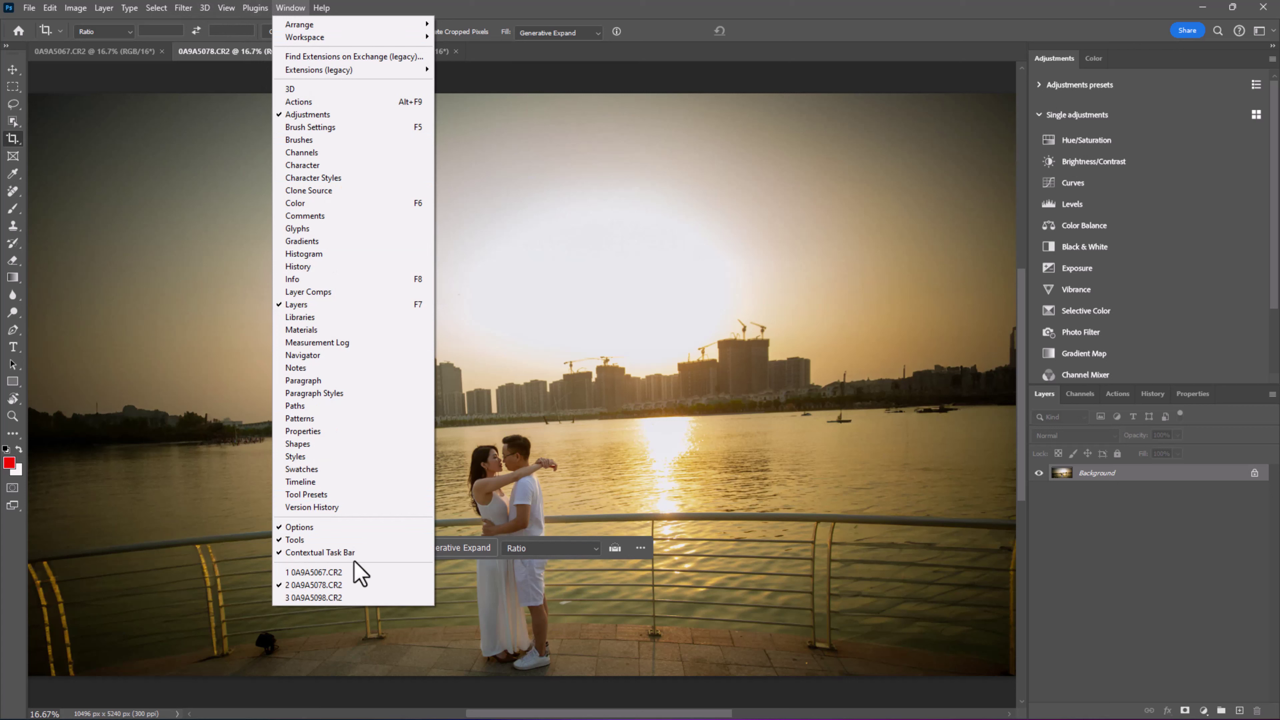
pyautogui.click(285, 553)
pyautogui.hotkey('ctrl', '+')
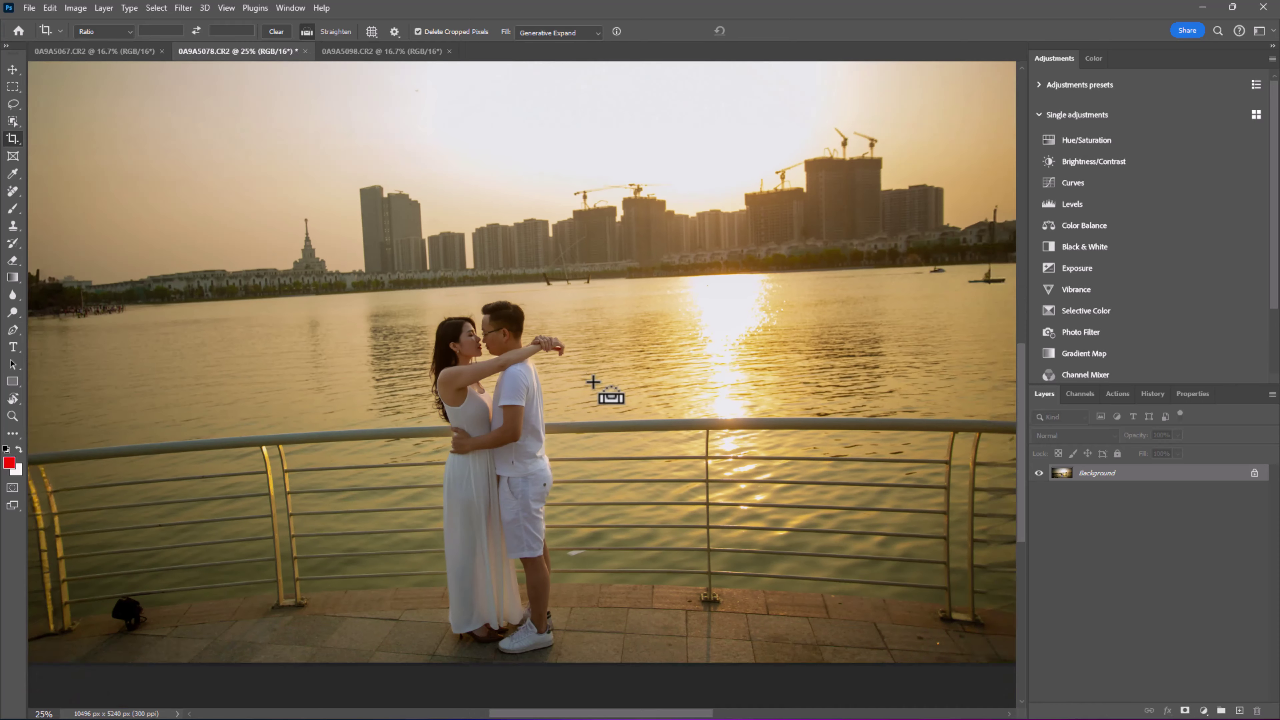
pyautogui.scroll(-2, 605, 389)
pyautogui.hotkey('ctrl', '-')
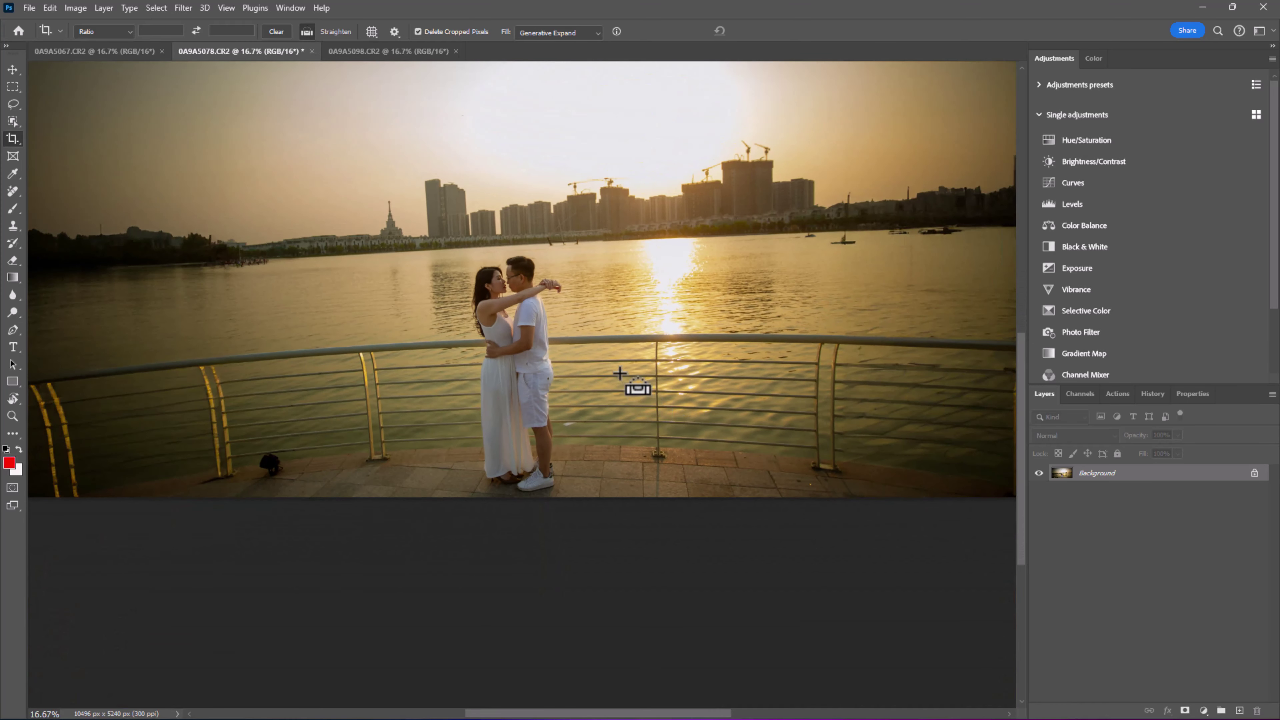
# - Scroll and zoom the view over to the railing for a closer look
pyautogui.scroll(1, 716, 252)
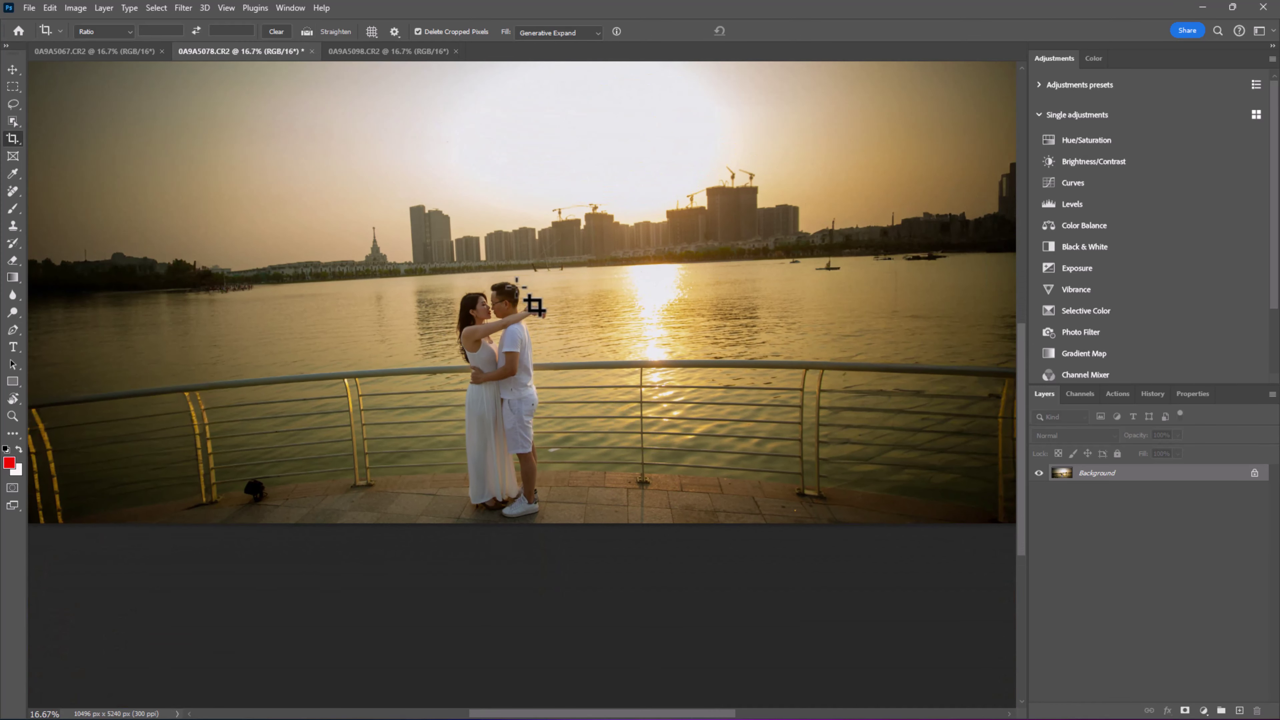
pyautogui.scroll(2, 643, 354)
pyautogui.hscroll(2, 643, 354)
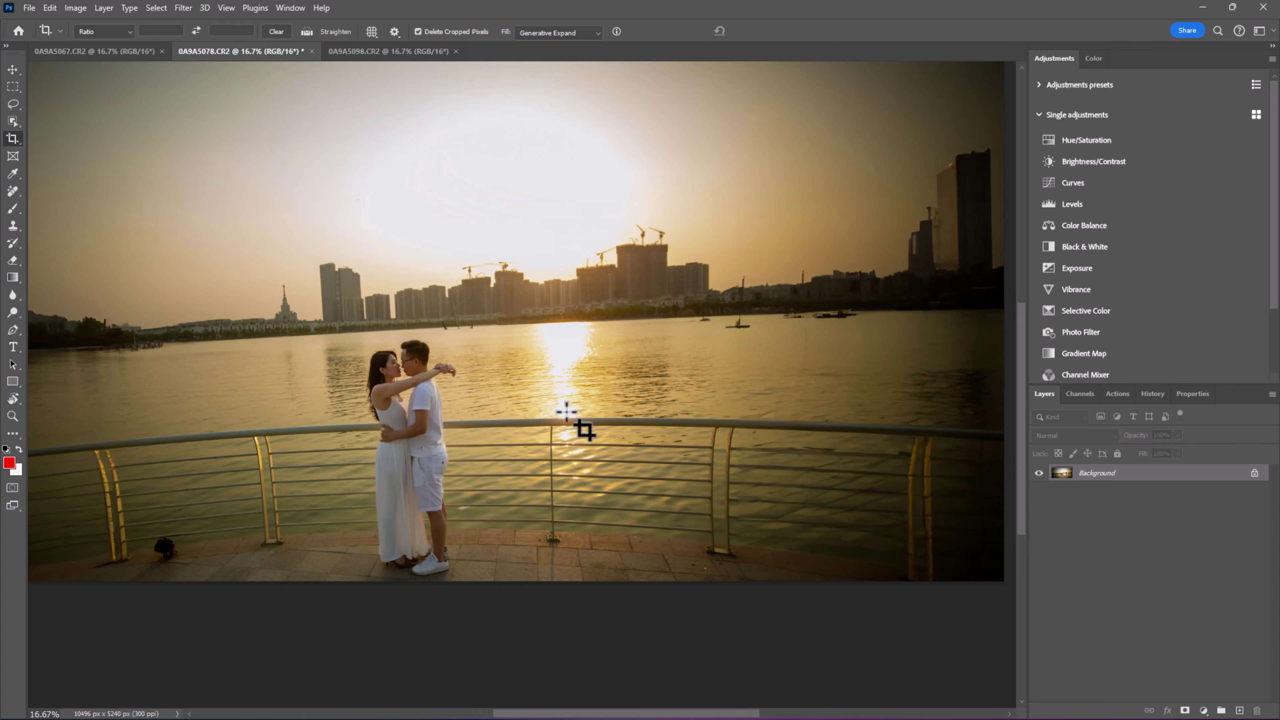
pyautogui.scroll(-3, 566, 412)
pyautogui.hscroll(-4, 566, 412)
pyautogui.scroll(2, 736, 327)
pyautogui.hscroll(1, 736, 327)
pyautogui.scroll(1, 652, 372)
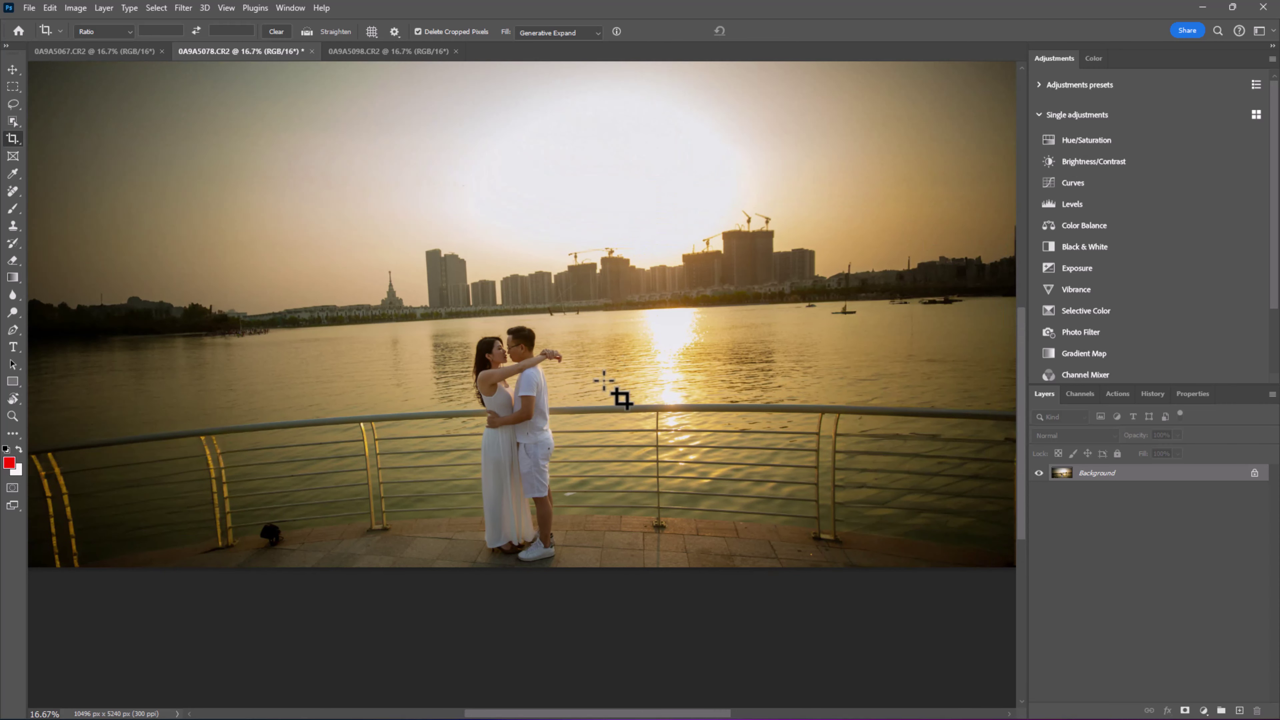
pyautogui.scroll(2, 604, 381)
pyautogui.scroll(1, 529, 335)
pyautogui.scroll(1, 429, 492)
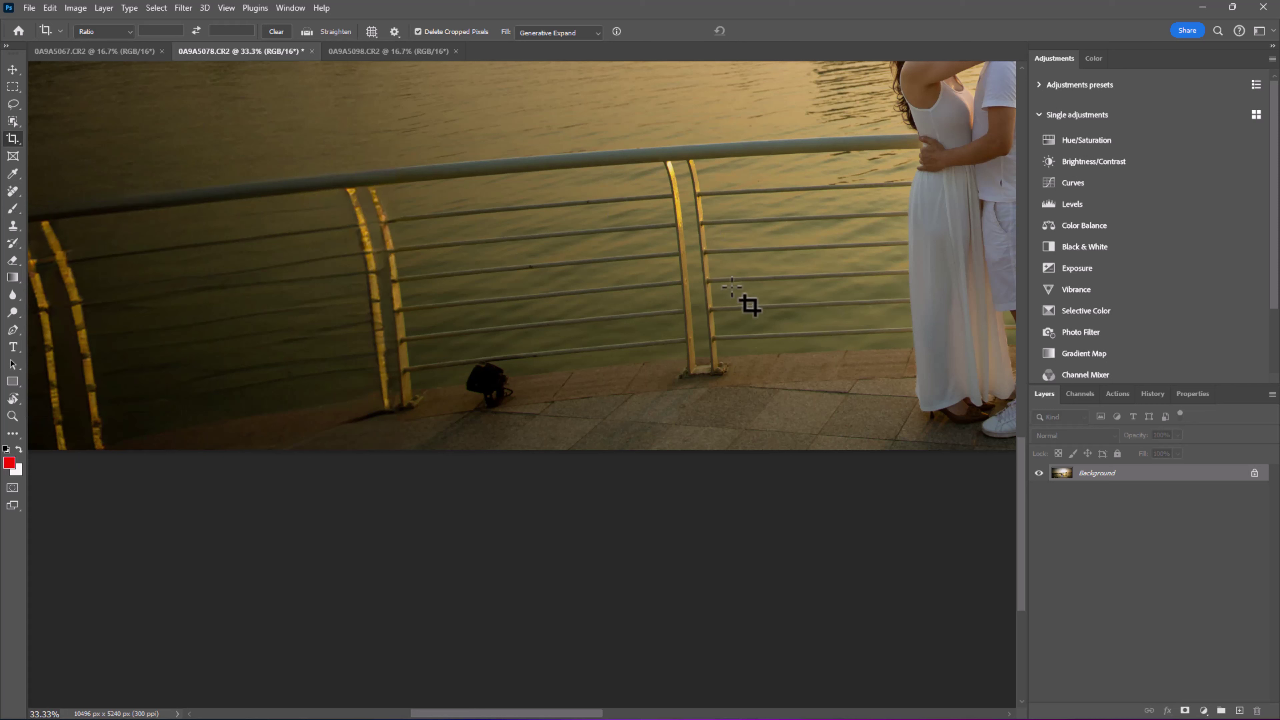
# - Paint out the black object by the railing base with the Remove tool and zoom out to check
pyautogui.press('j')
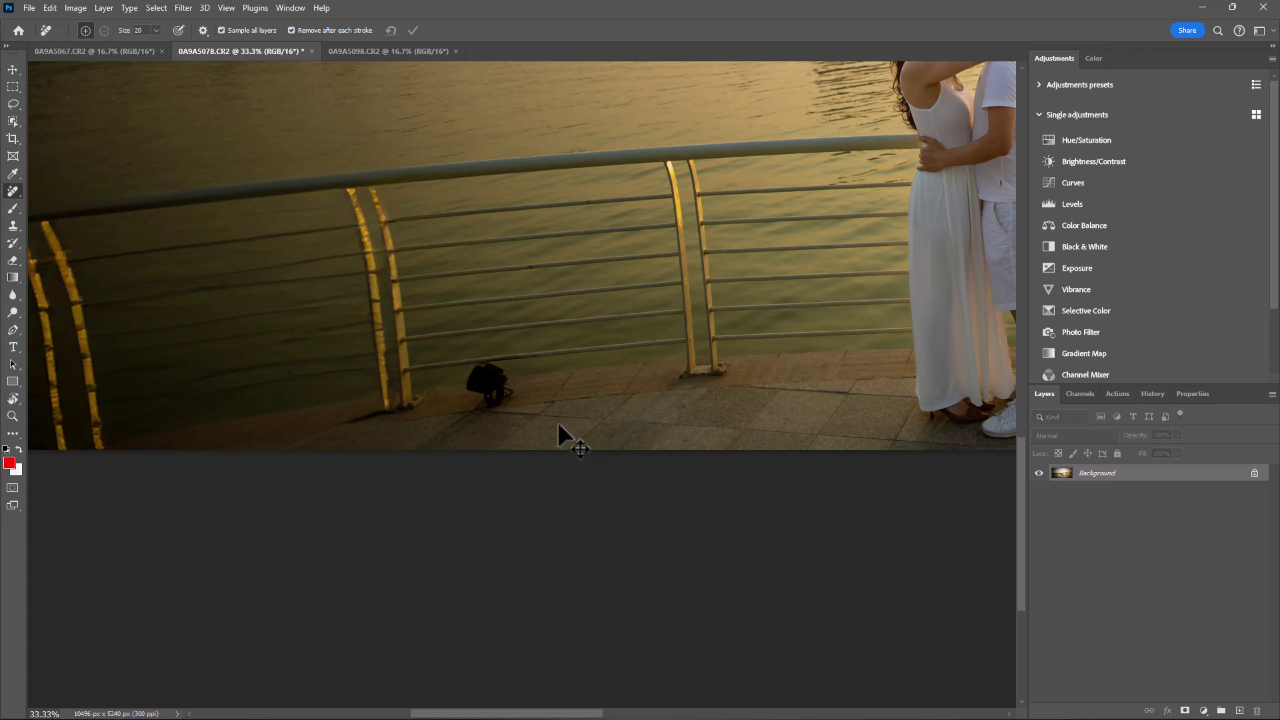
pyautogui.scroll(1, 511, 389)
pyautogui.scroll(1, 495, 406)
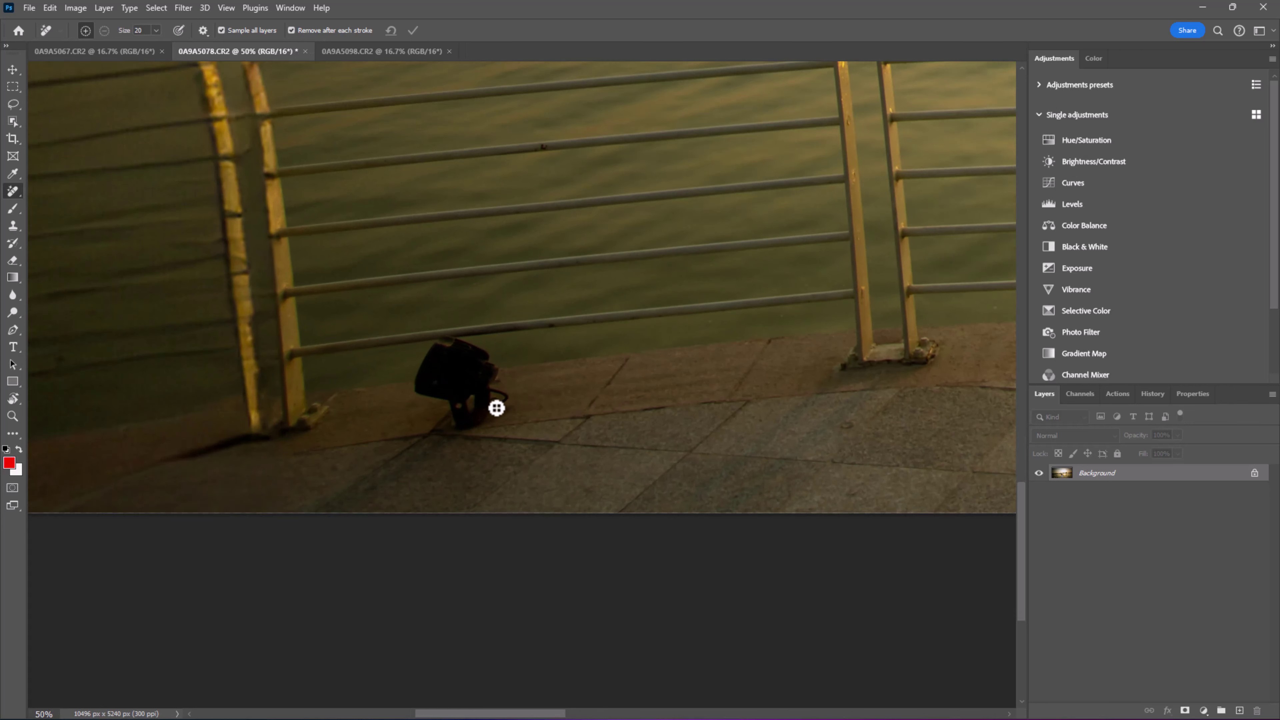
pyautogui.scroll(1, 524, 381)
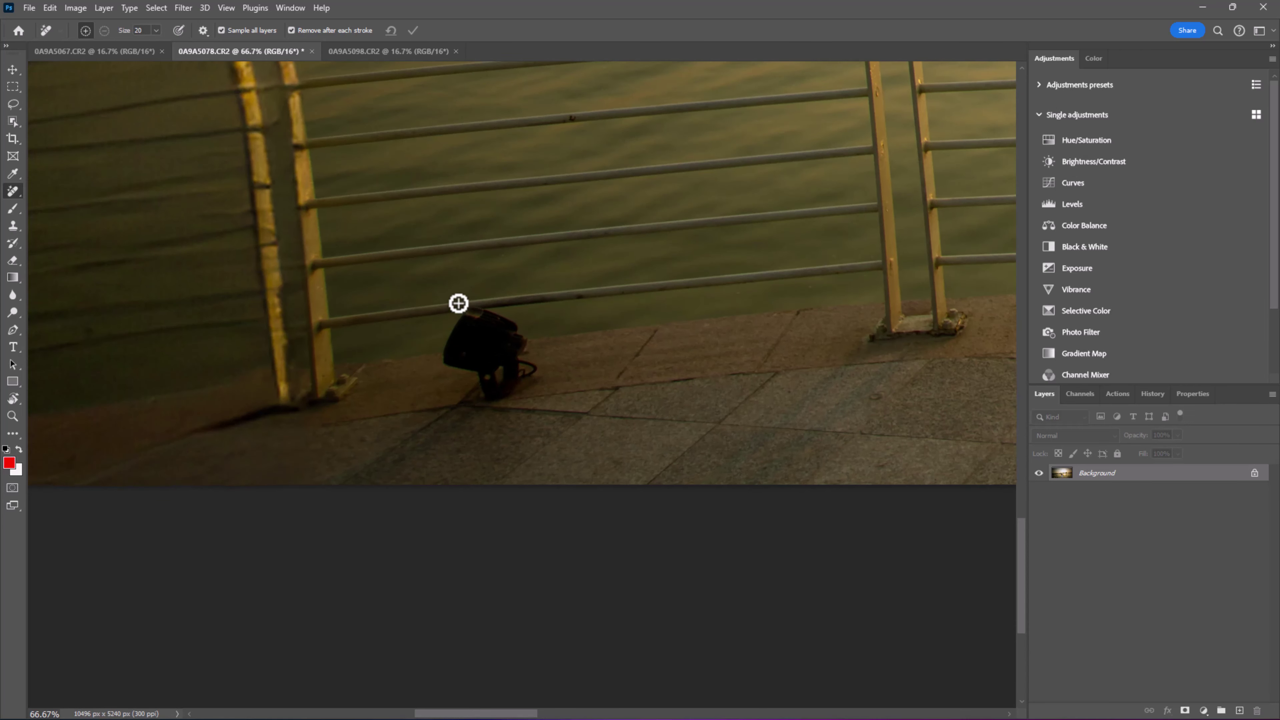
pyautogui.moveTo(468, 295); pyautogui.dragTo(389, 428)
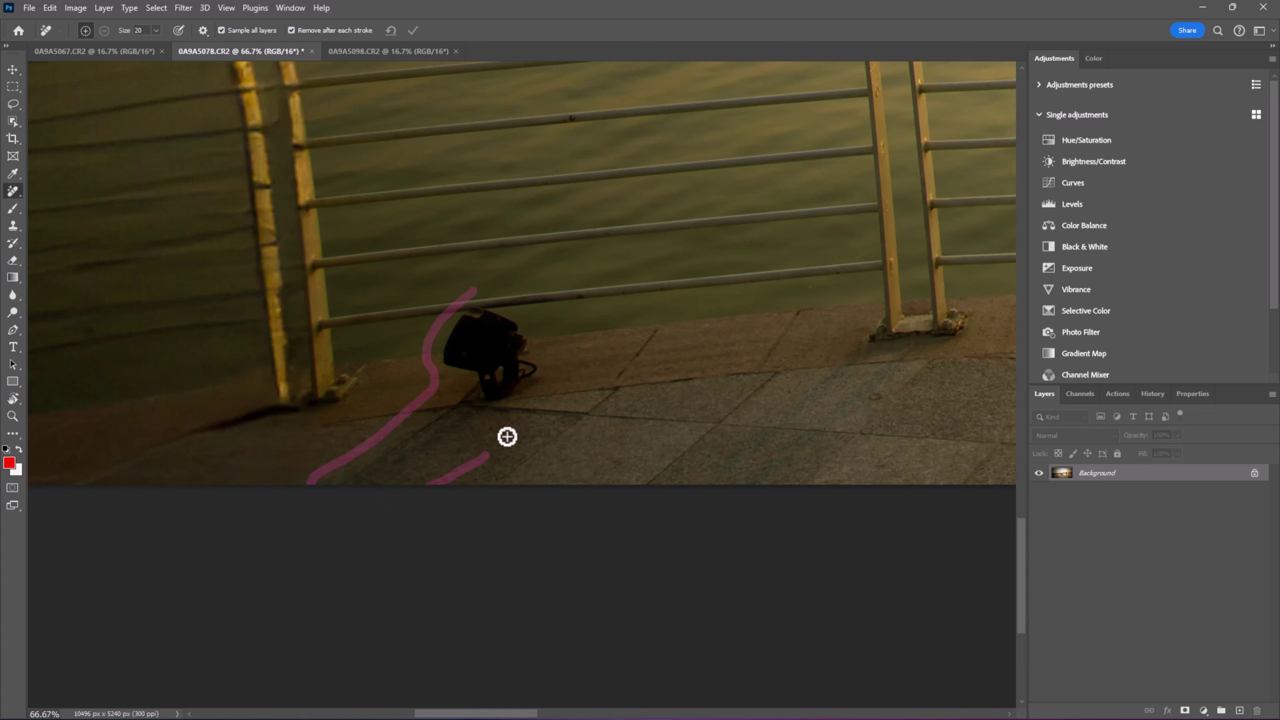
pyautogui.moveTo(389, 428)
pyautogui.mouseDown()
pyautogui.moveTo(558, 364)
pyautogui.moveTo(472, 294)
pyautogui.mouseUp()
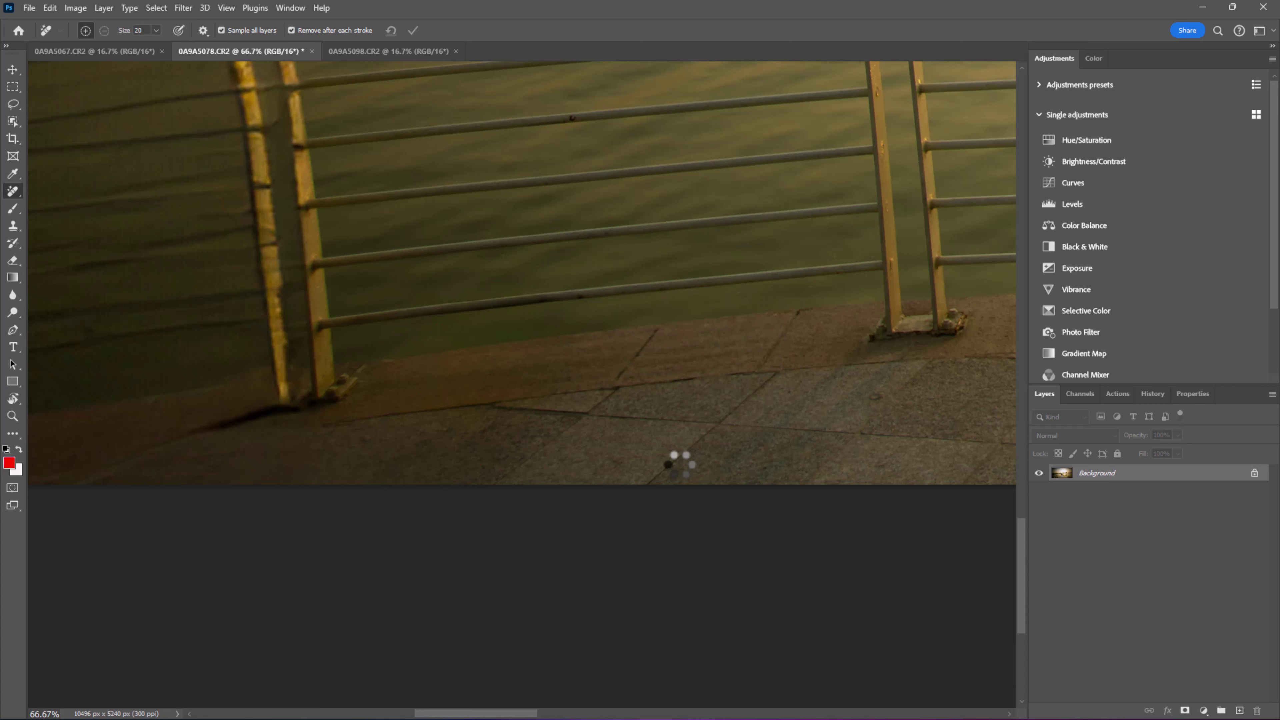
pyautogui.hotkey('ctrl', '-')
pyautogui.hotkey('ctrl', '-')
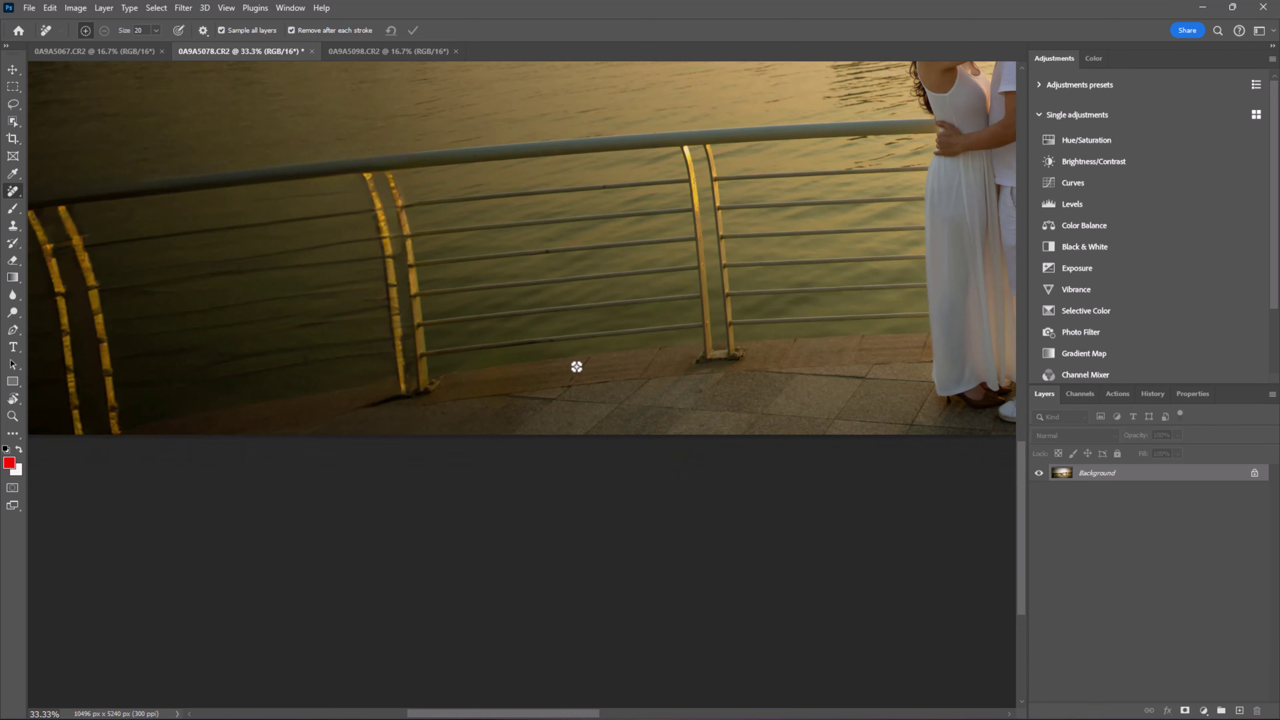
pyautogui.scroll(2, 659, 327)
pyautogui.hscroll(2, 659, 327)
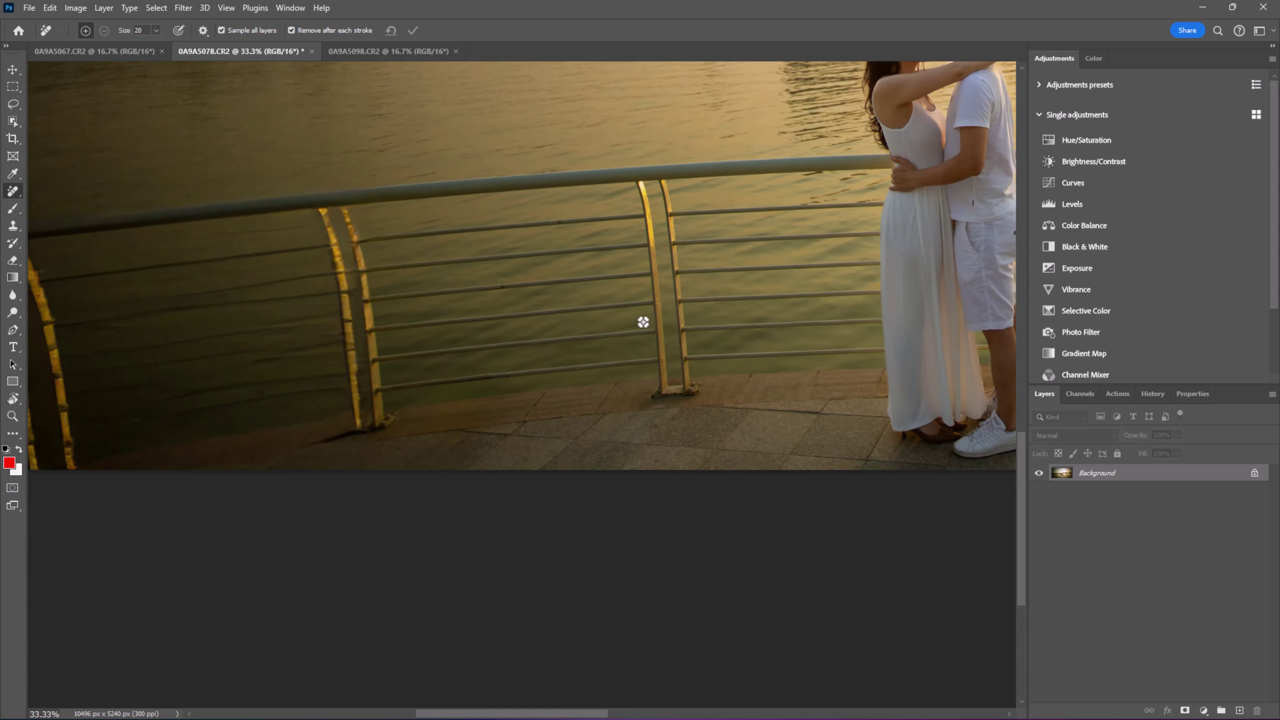
pyautogui.scroll(2, 653, 336)
pyautogui.hscroll(2, 653, 335)
# - Zoom to the skyline and paint out the first crane on a building roof
pyautogui.hotkey('ctrl', '-')
pyautogui.hotkey('ctrl', '-')
pyautogui.hotkey('ctrl', '-')
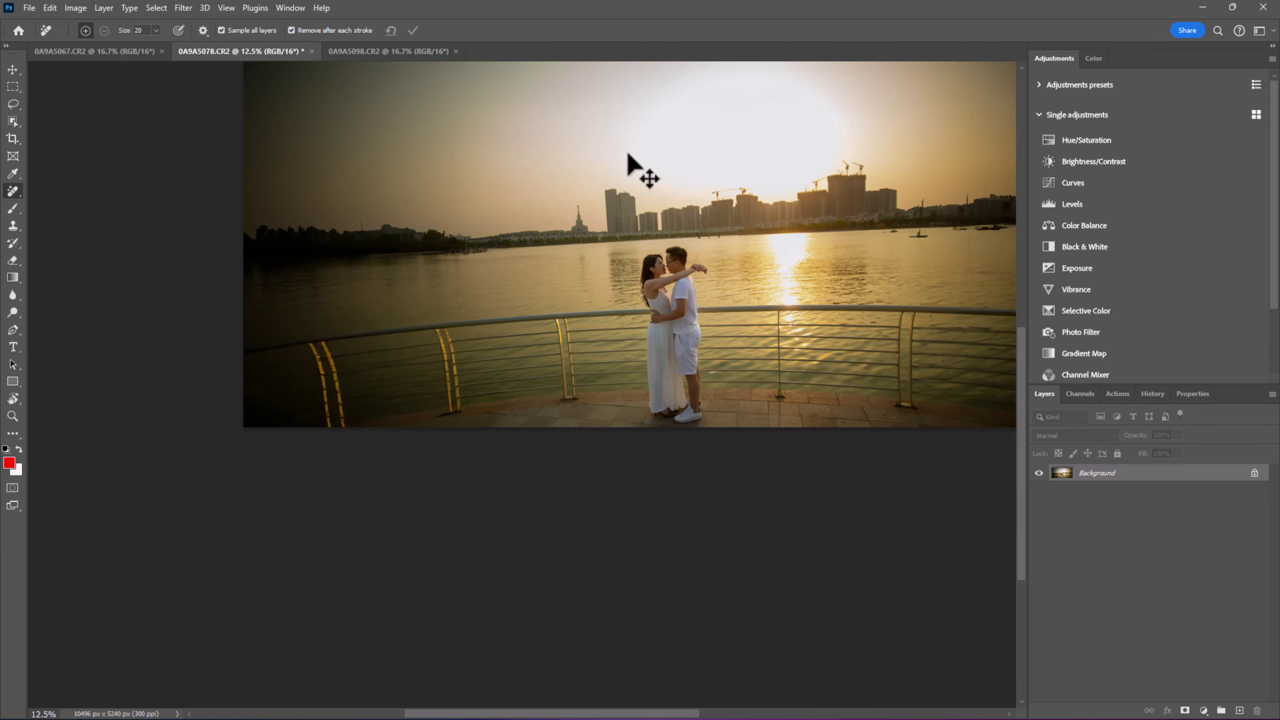
pyautogui.scroll(5, 478, 329)
pyautogui.scroll(2, 460, 357)
pyautogui.scroll(2, 504, 368)
pyautogui.hscroll(-2, 504, 368)
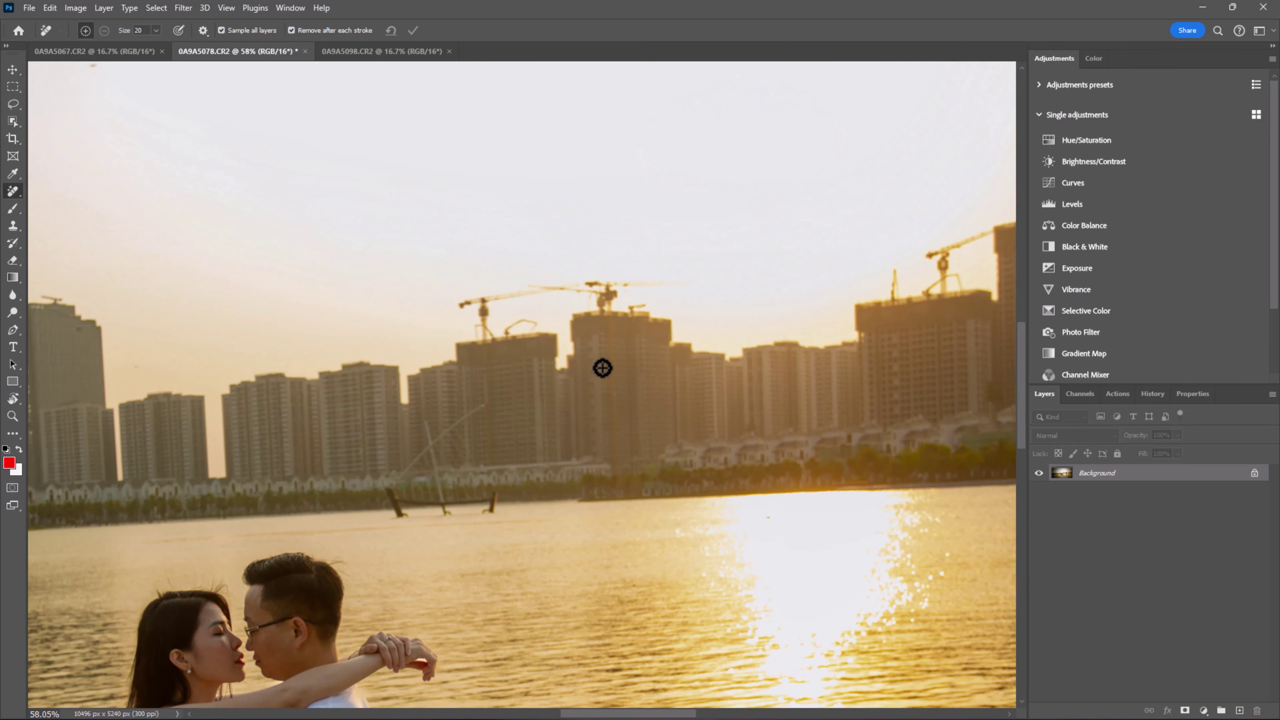
pyautogui.scroll(1, 603, 368)
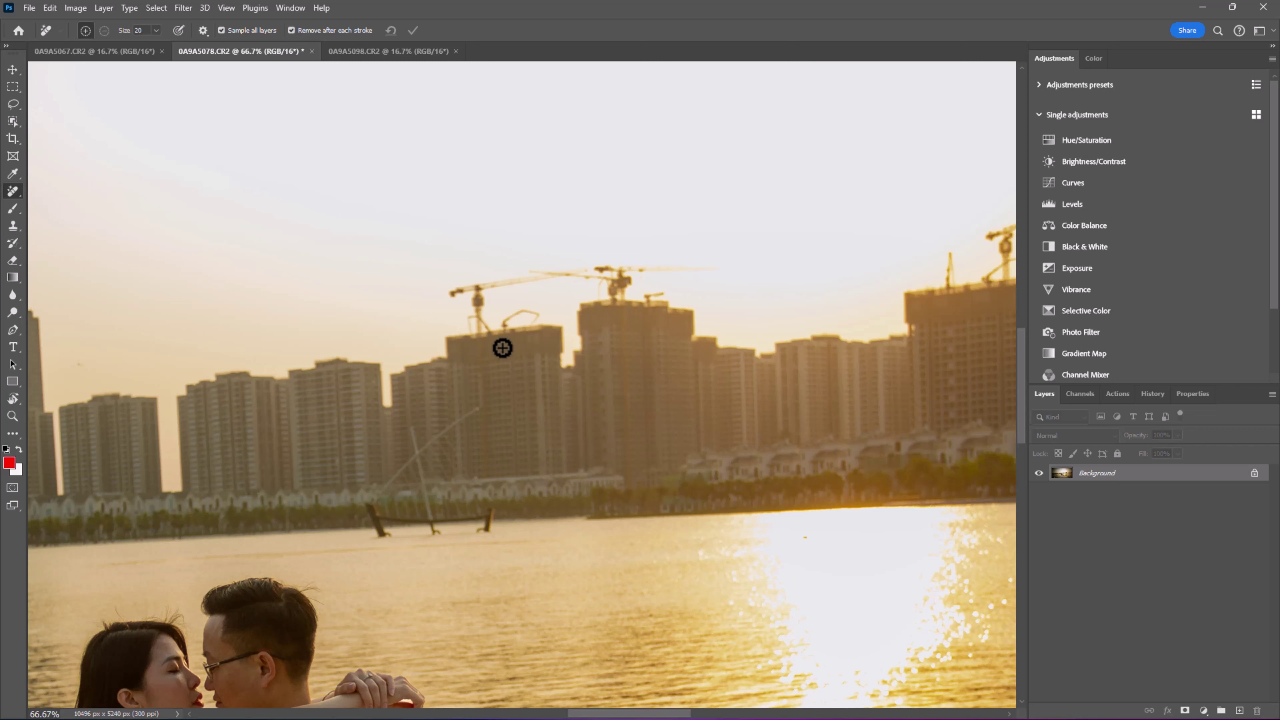
pyautogui.moveTo(502, 348)
pyautogui.mouseDown()
pyautogui.moveTo(528, 261)
pyautogui.moveTo(729, 266)
pyautogui.moveTo(720, 286)
pyautogui.moveTo(608, 312)
pyautogui.moveTo(563, 297)
pyautogui.moveTo(527, 334)
pyautogui.moveTo(474, 340)
pyautogui.mouseUp()
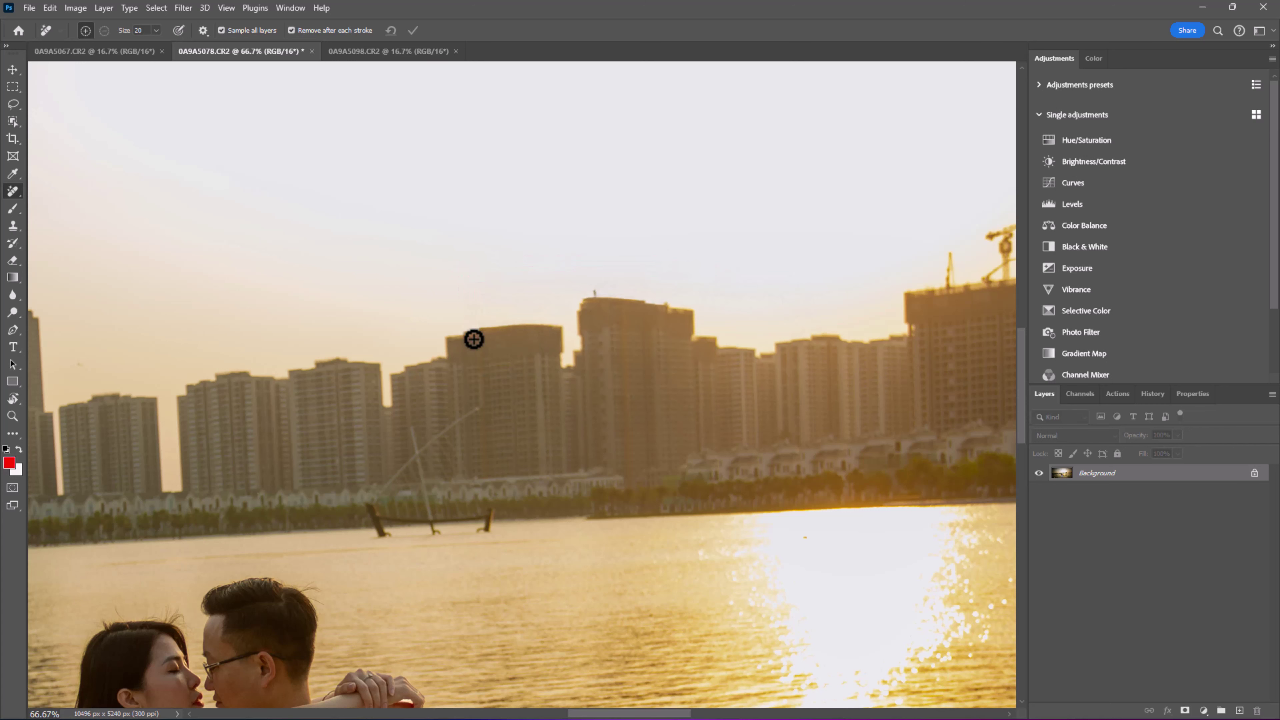
# - Remove the crane along the roofline and the remaining cranes above the tall tower
pyautogui.scroll(-2, 586, 337)
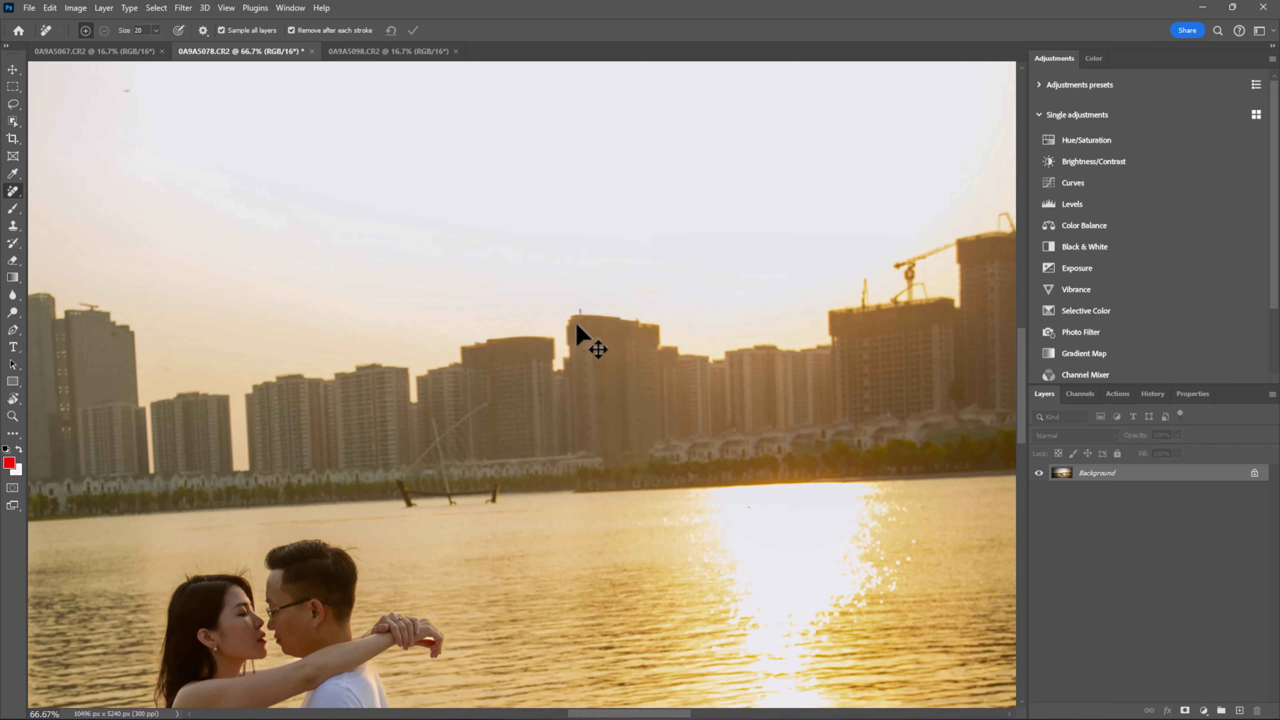
pyautogui.scroll(1, 437, 385)
pyautogui.scroll(1, 574, 309)
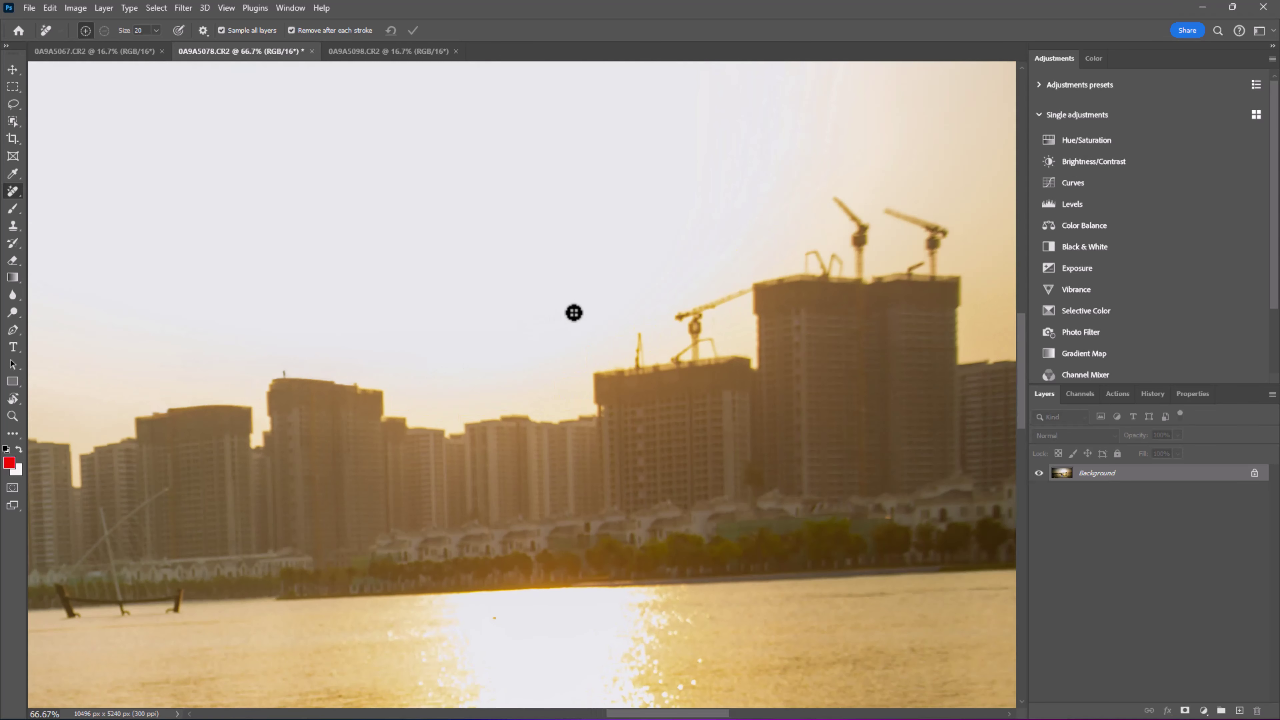
pyautogui.moveTo(513, 400)
pyautogui.mouseDown()
pyautogui.moveTo(638, 375)
pyautogui.moveTo(672, 347)
pyautogui.mouseUp()
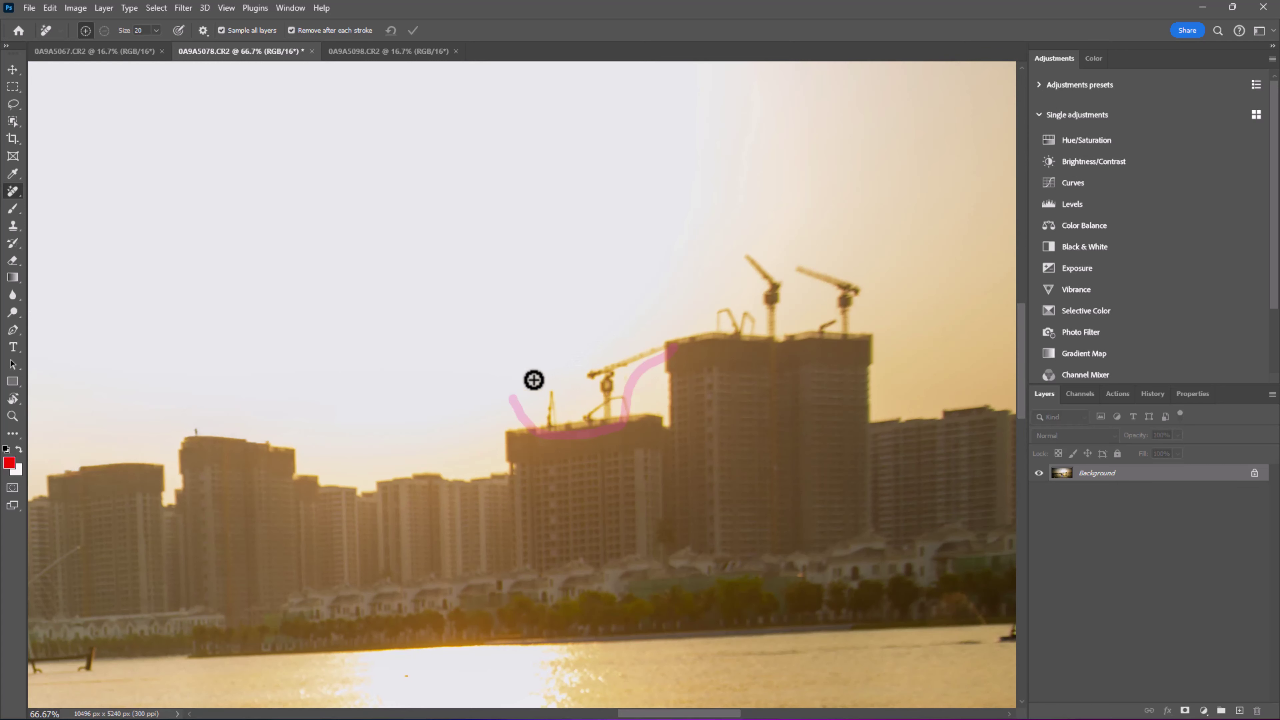
pyautogui.moveTo(531, 381); pyautogui.dragTo(572, 409)
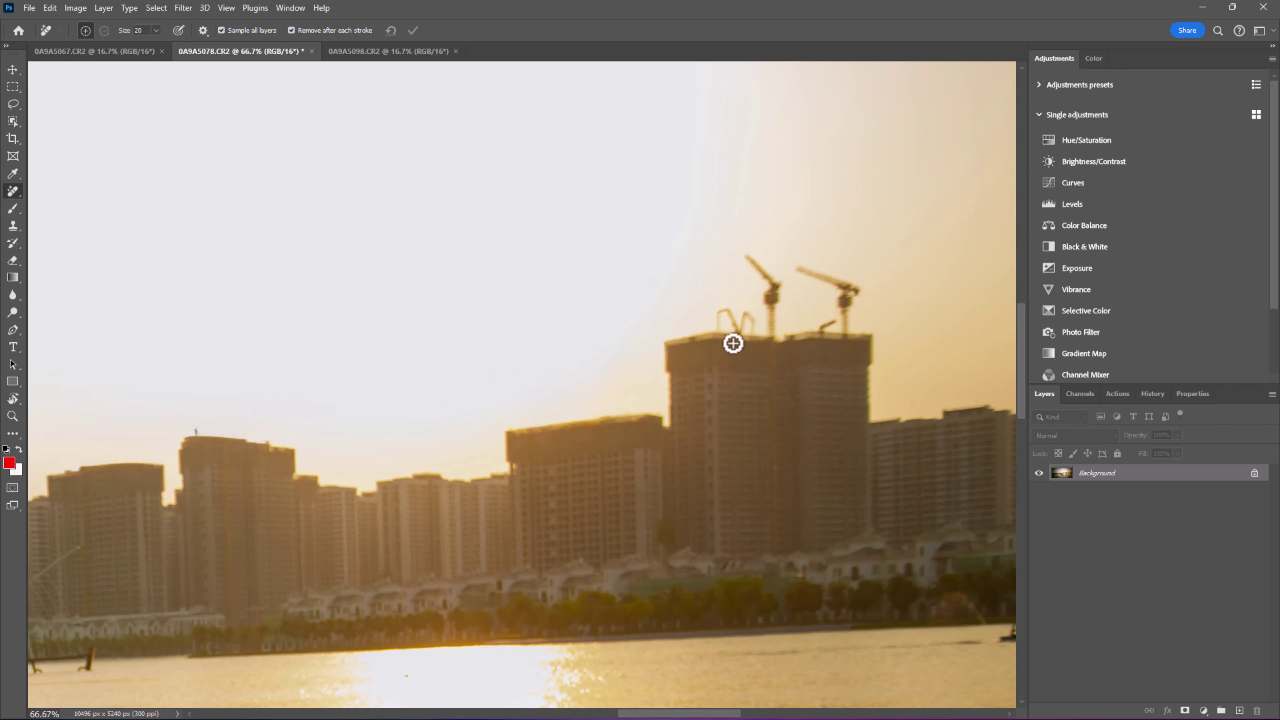
pyautogui.moveTo(713, 298)
pyautogui.mouseDown()
pyautogui.moveTo(735, 346)
pyautogui.moveTo(812, 349)
pyautogui.moveTo(869, 337)
pyautogui.moveTo(872, 271)
pyautogui.moveTo(800, 235)
pyautogui.moveTo(729, 274)
pyautogui.moveTo(713, 301)
pyautogui.mouseUp()
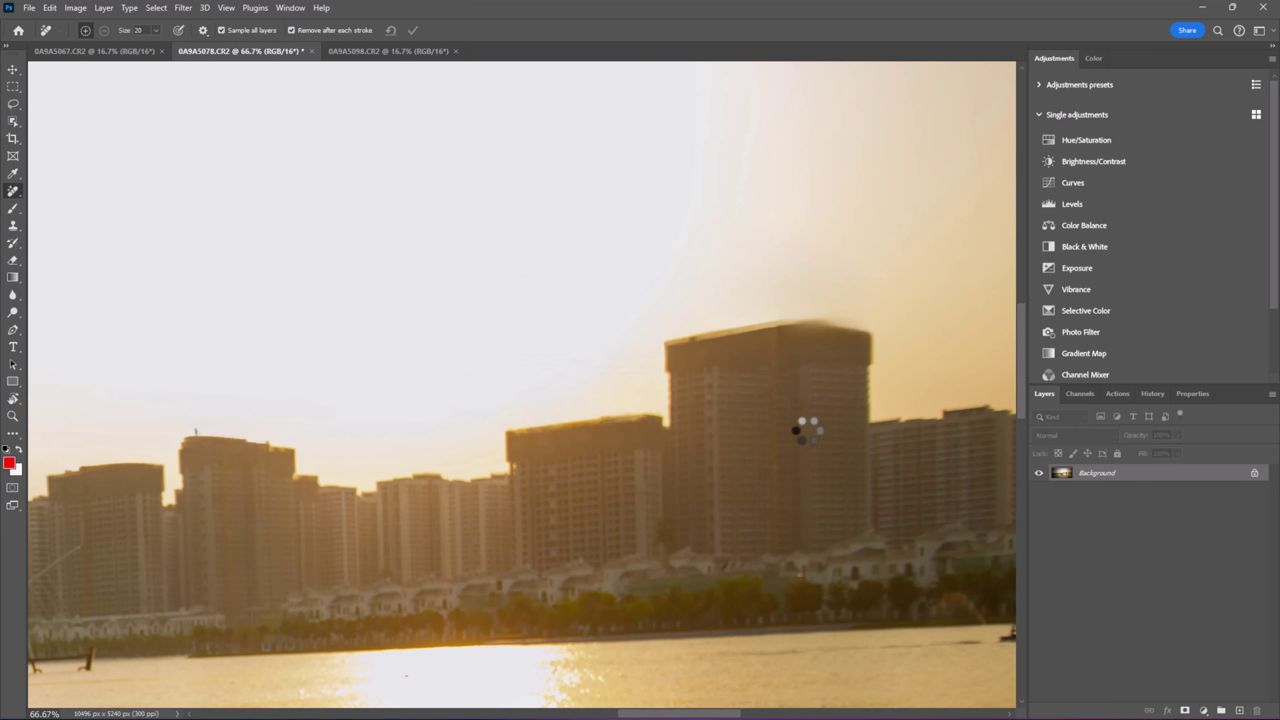
pyautogui.scroll(-5, 808, 431)
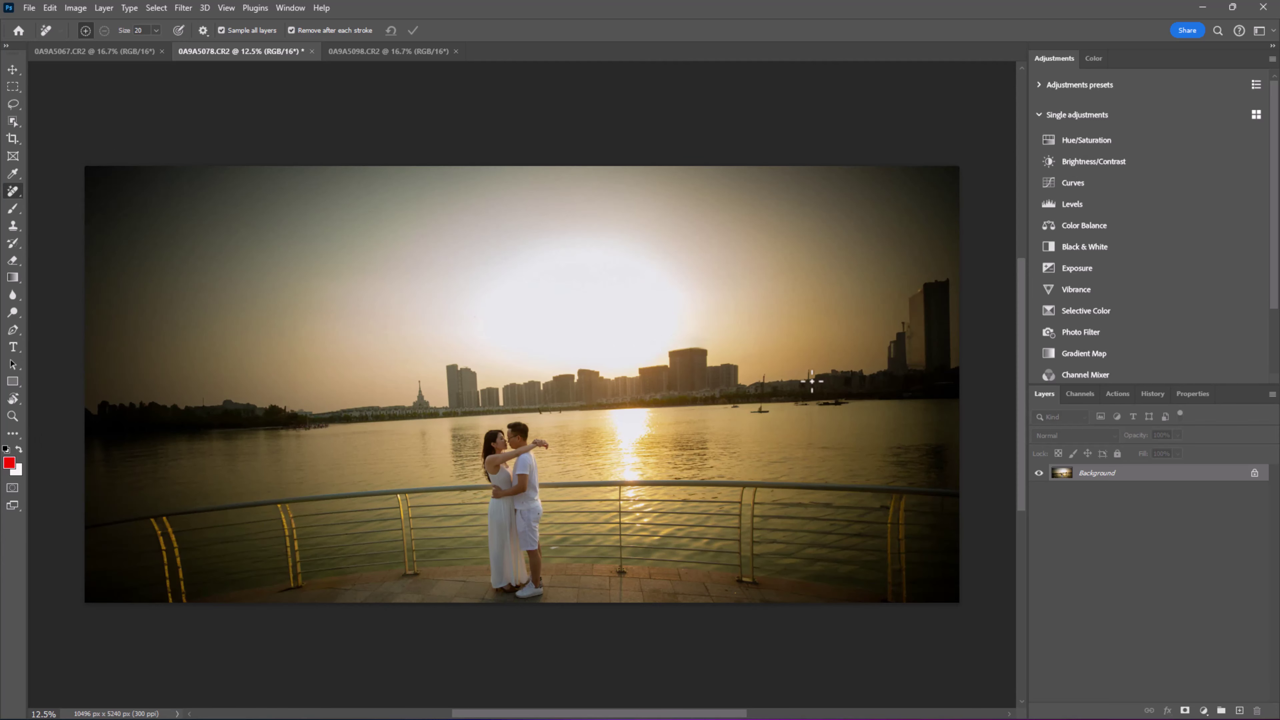
pyautogui.scroll(2, 817, 385)
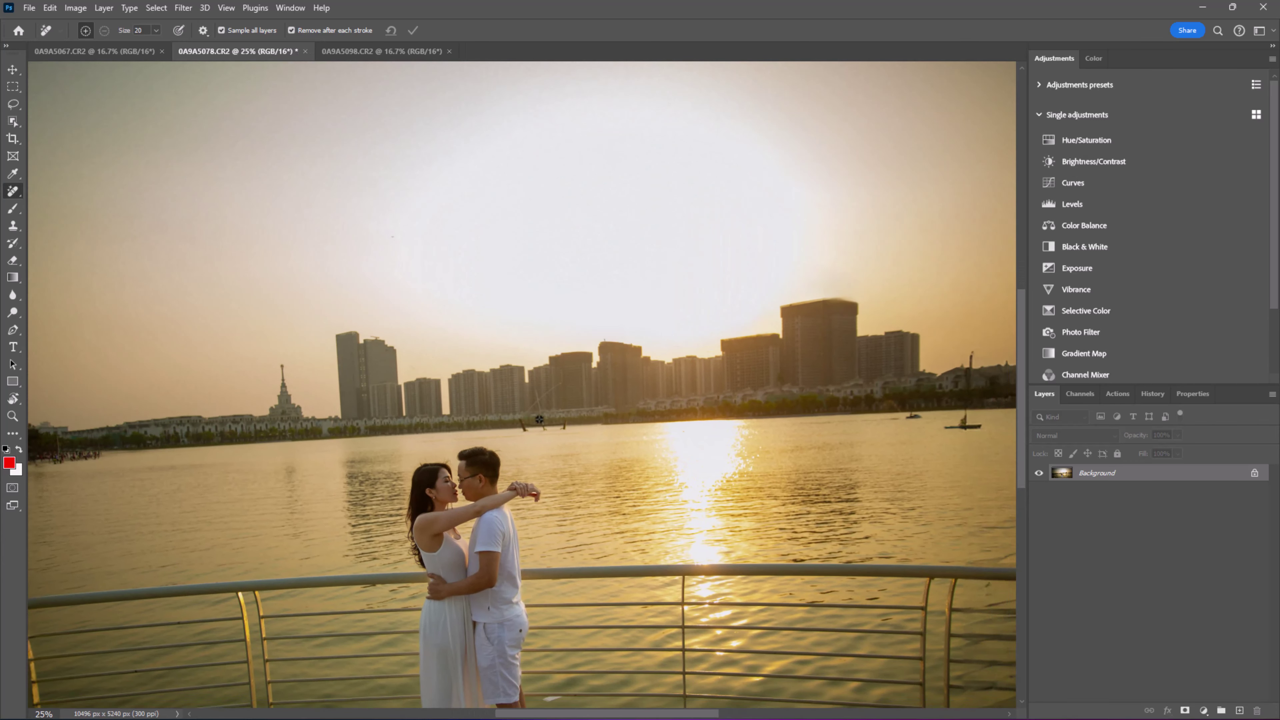
# - Paint out the stakes standing in the lake with the Remove tool
pyautogui.scroll(2, 540, 430)
pyautogui.scroll(1, 551, 441)
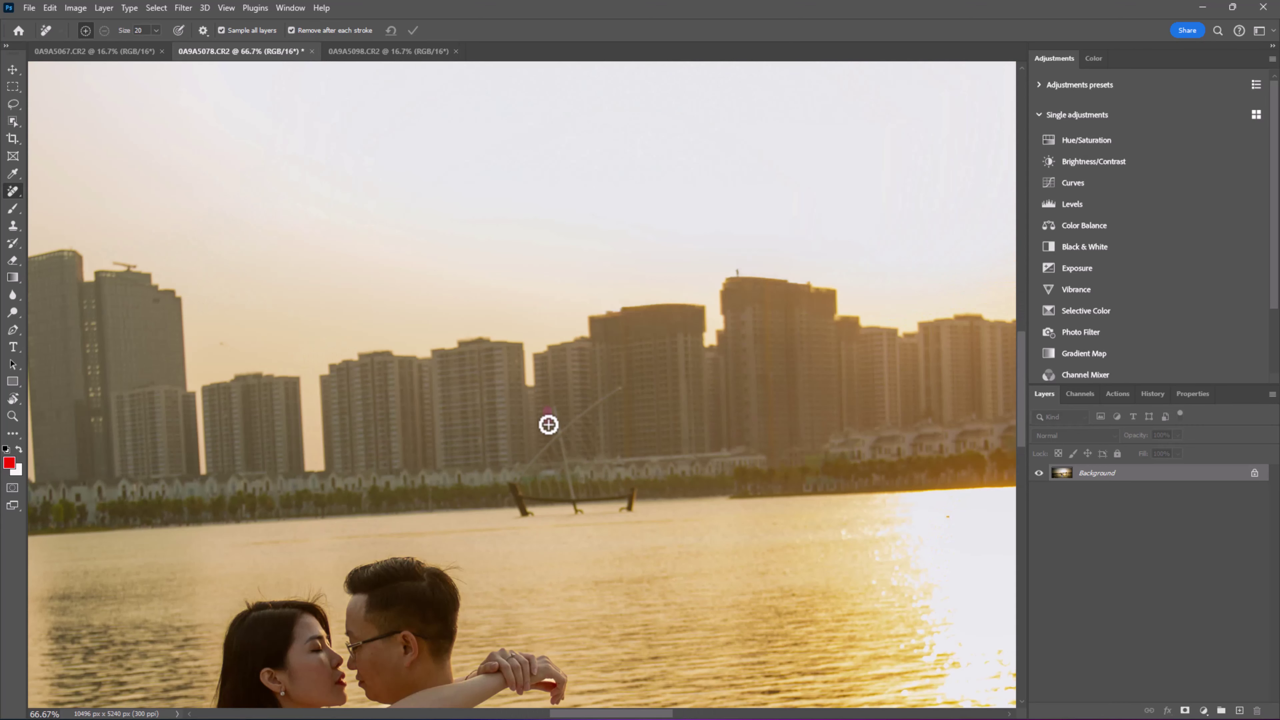
pyautogui.moveTo(549, 424)
pyautogui.mouseDown()
pyautogui.moveTo(544, 523)
pyautogui.moveTo(638, 482)
pyautogui.moveTo(586, 478)
pyautogui.moveTo(637, 381)
pyautogui.moveTo(542, 403)
pyautogui.mouseUp()
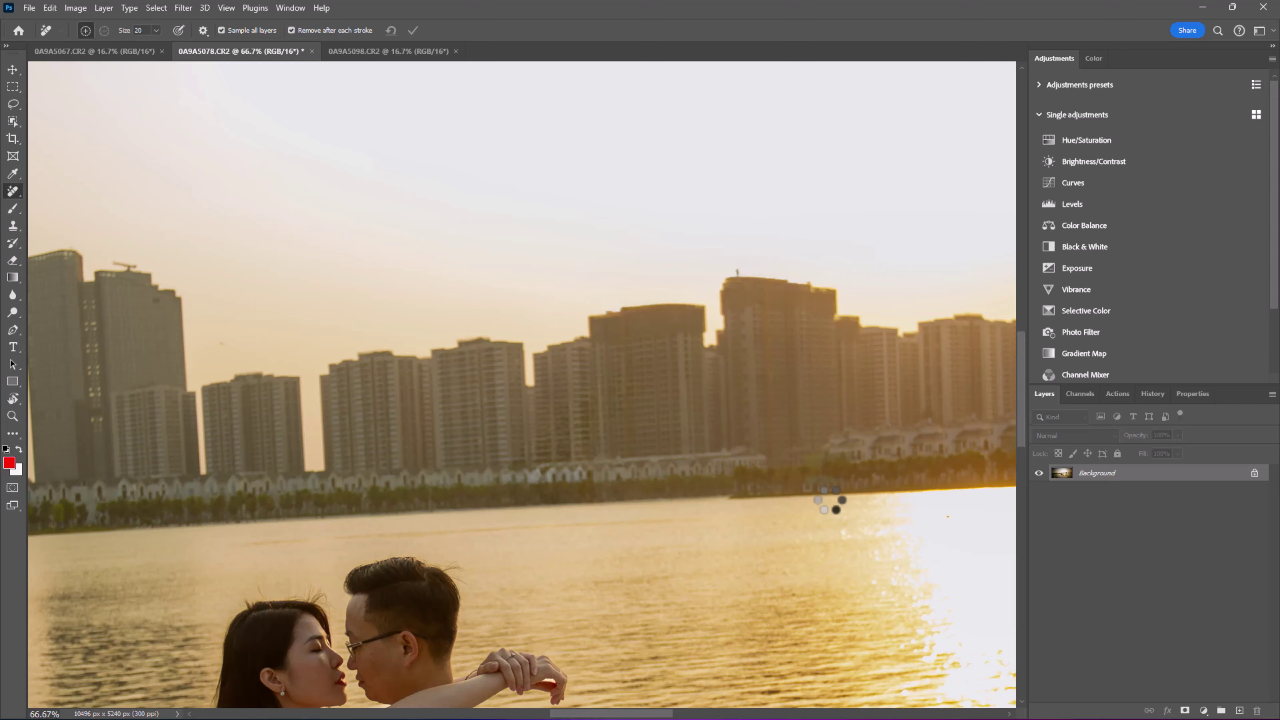
pyautogui.hotkey('ctrl', '-')
pyautogui.hotkey('ctrl', '-')
pyautogui.hotkey('ctrl', '-')
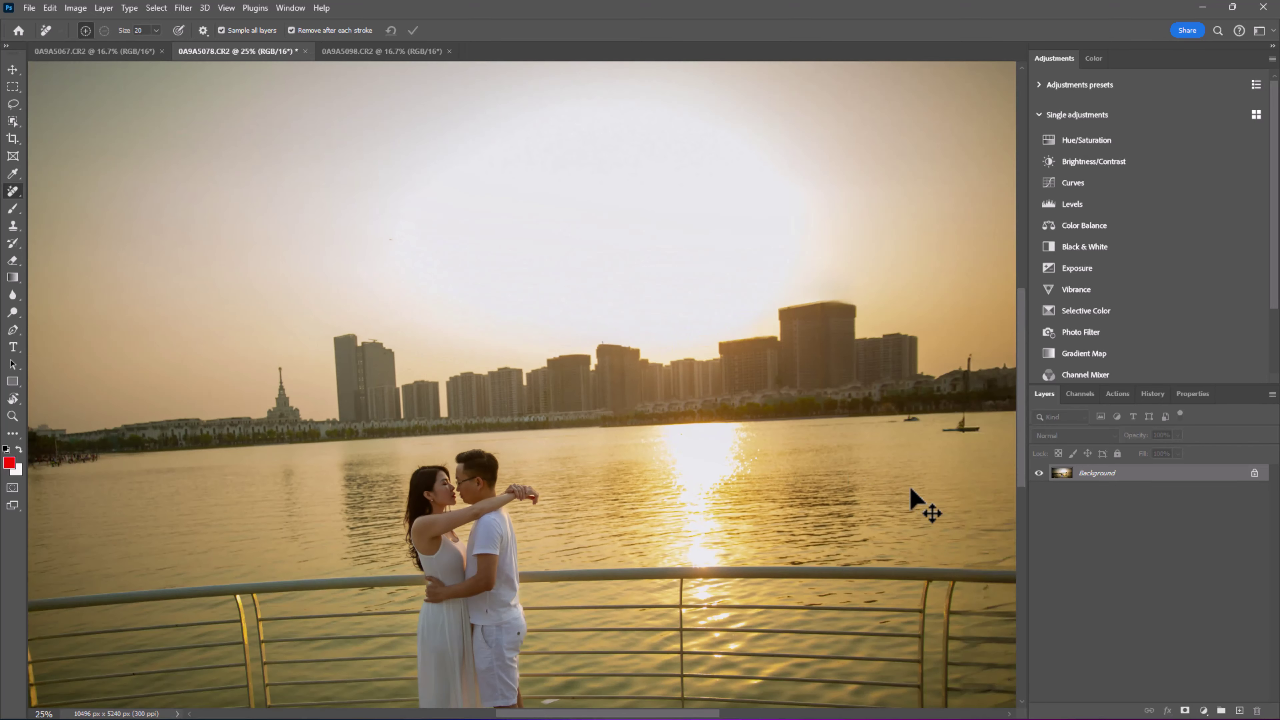
pyautogui.moveTo(927, 440); pyautogui.dragTo(681, 413)
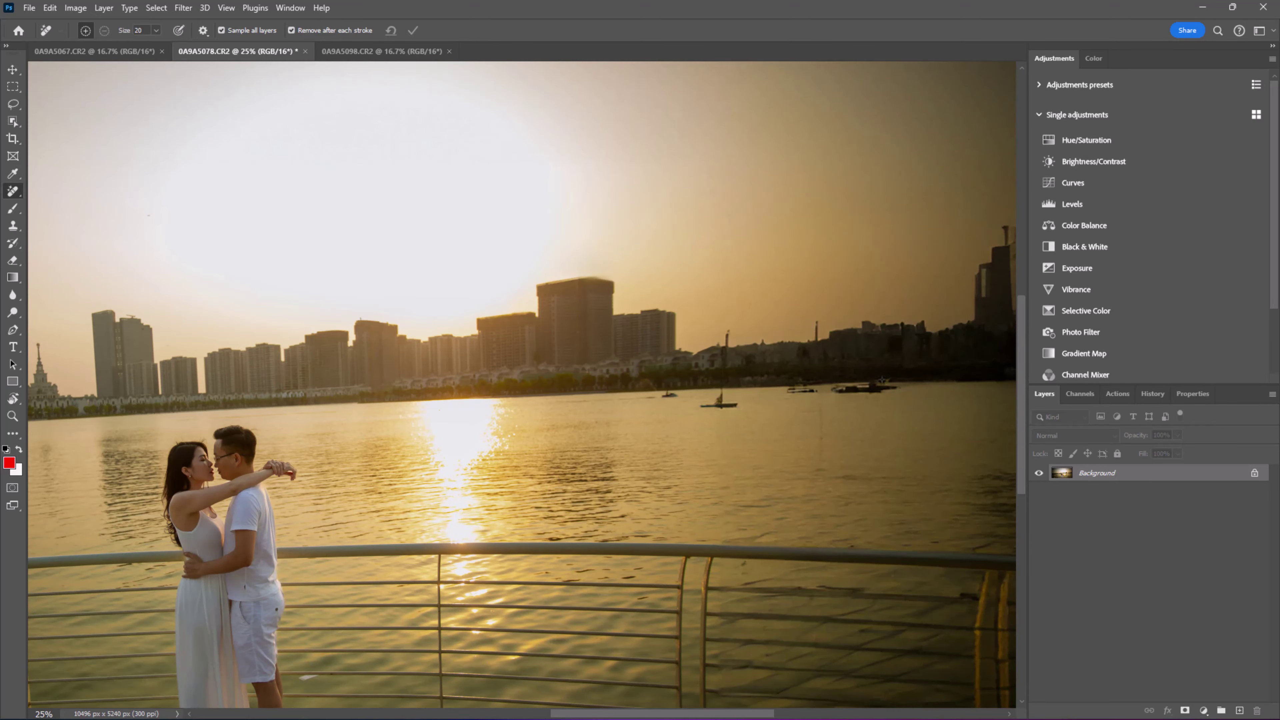
pyautogui.moveTo(882, 379); pyautogui.dragTo(738, 378)
# - Remove the two poles along the shoreline
pyautogui.scroll(1, 623, 367)
pyautogui.scroll(1, 630, 364)
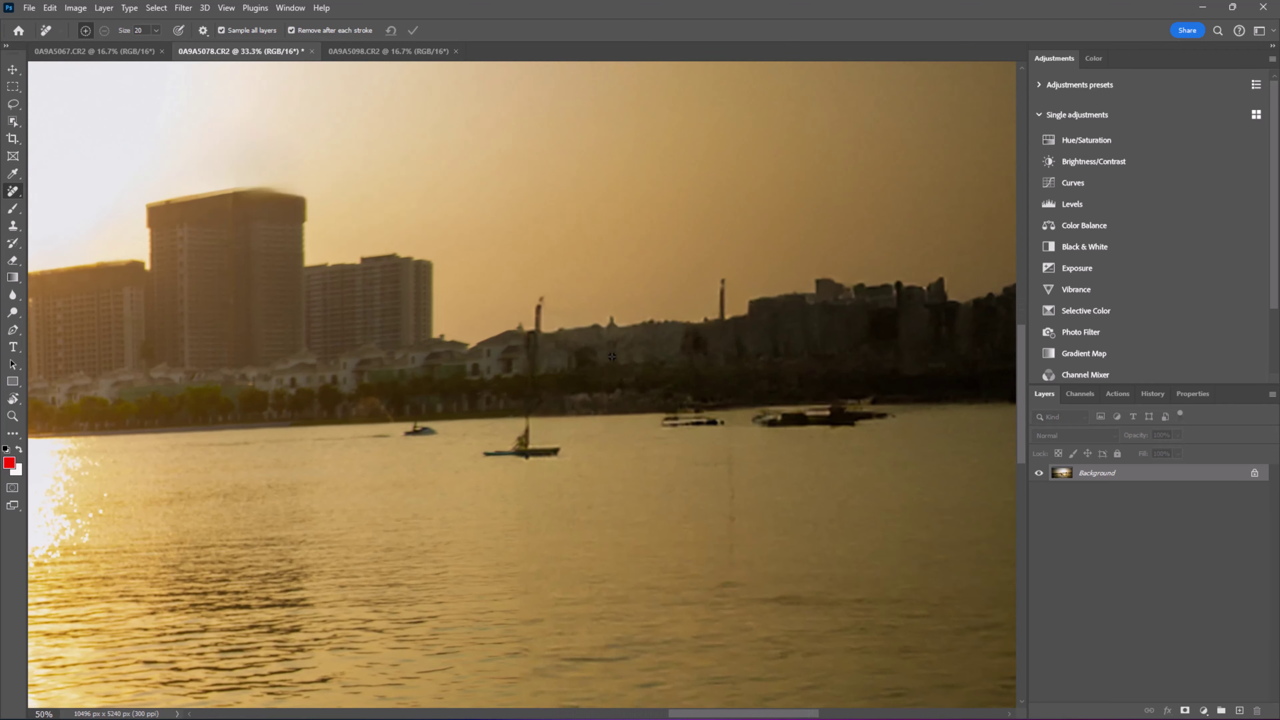
pyautogui.scroll(1, 640, 362)
pyautogui.scroll(-3, 705, 363)
pyautogui.scroll(-2, 732, 372)
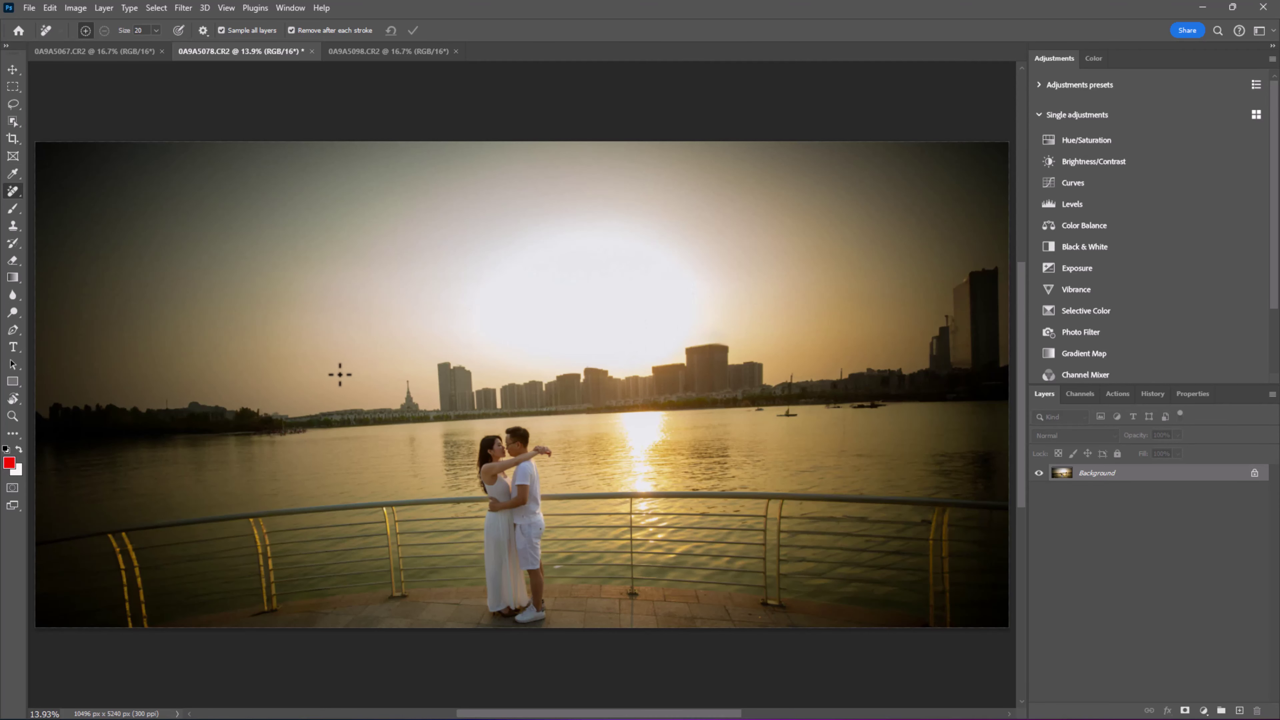
pyautogui.scroll(-1, 700, 514)
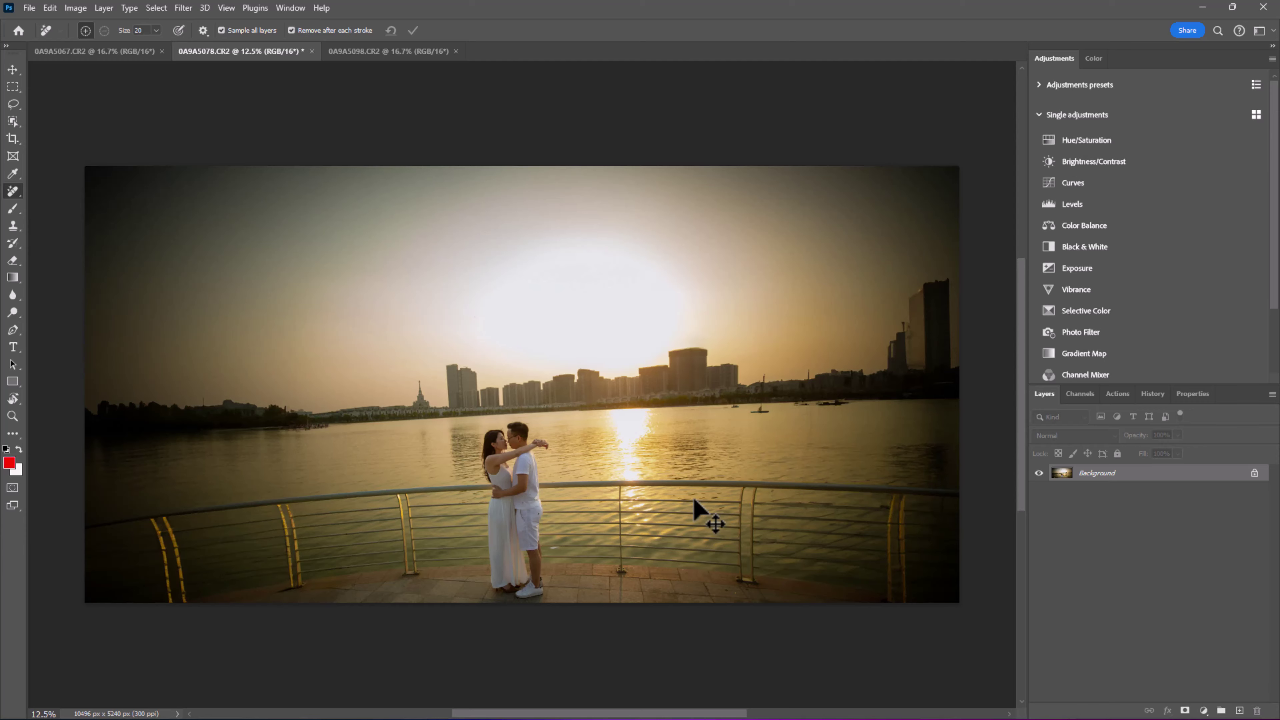
pyautogui.scroll(1, 694, 499)
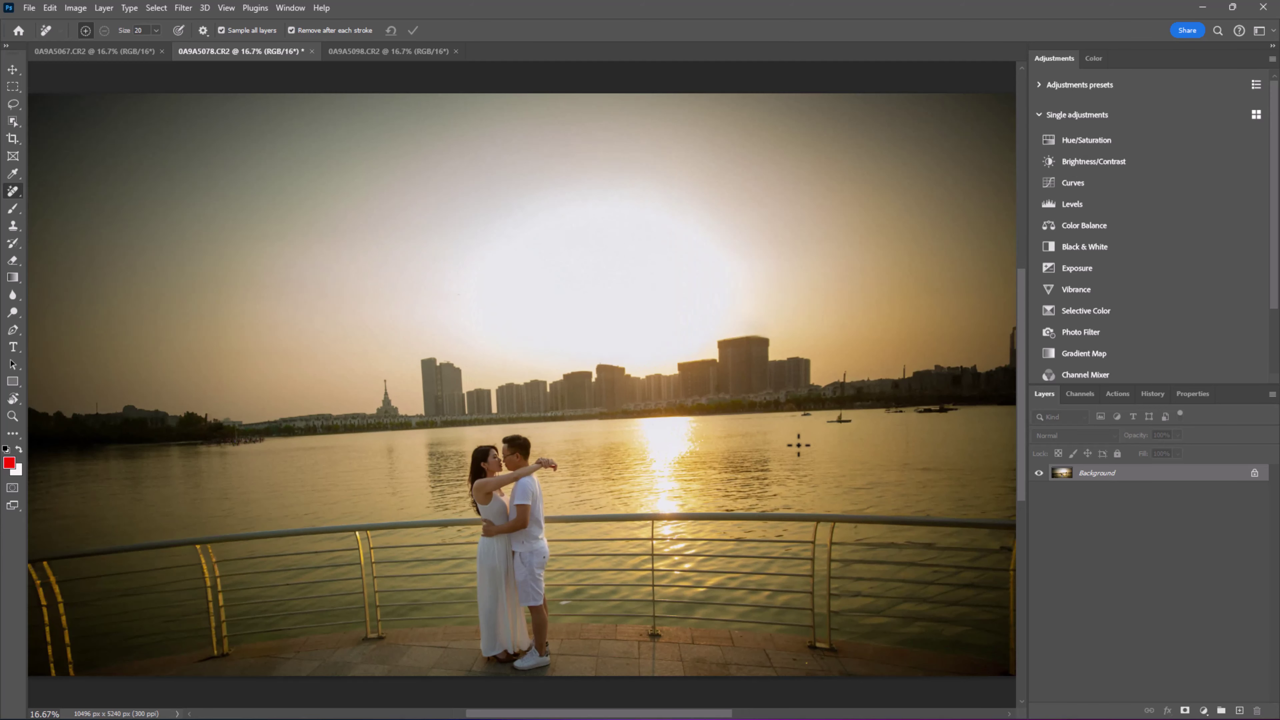
pyautogui.scroll(1, 615, 327)
pyautogui.scroll(1, 884, 435)
pyautogui.scroll(3, 368, 380)
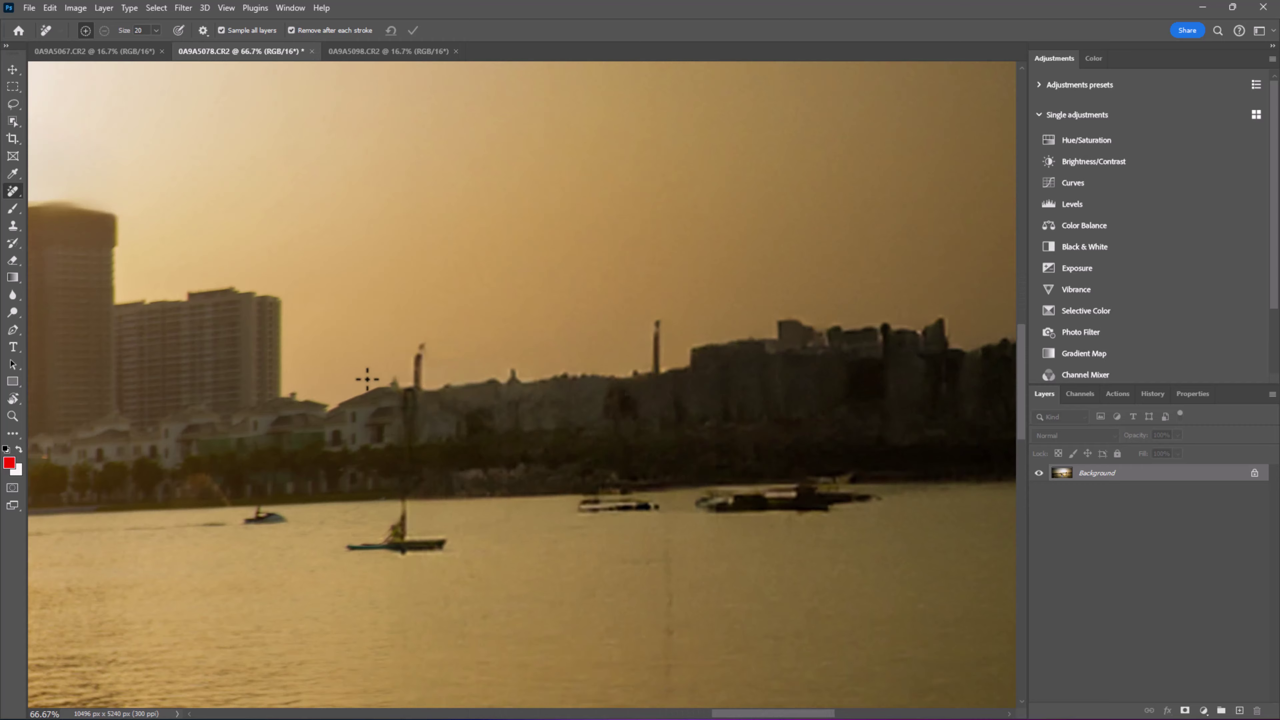
pyautogui.moveTo(367, 379)
pyautogui.mouseDown()
pyautogui.moveTo(472, 417)
pyautogui.moveTo(467, 353)
pyautogui.mouseUp()
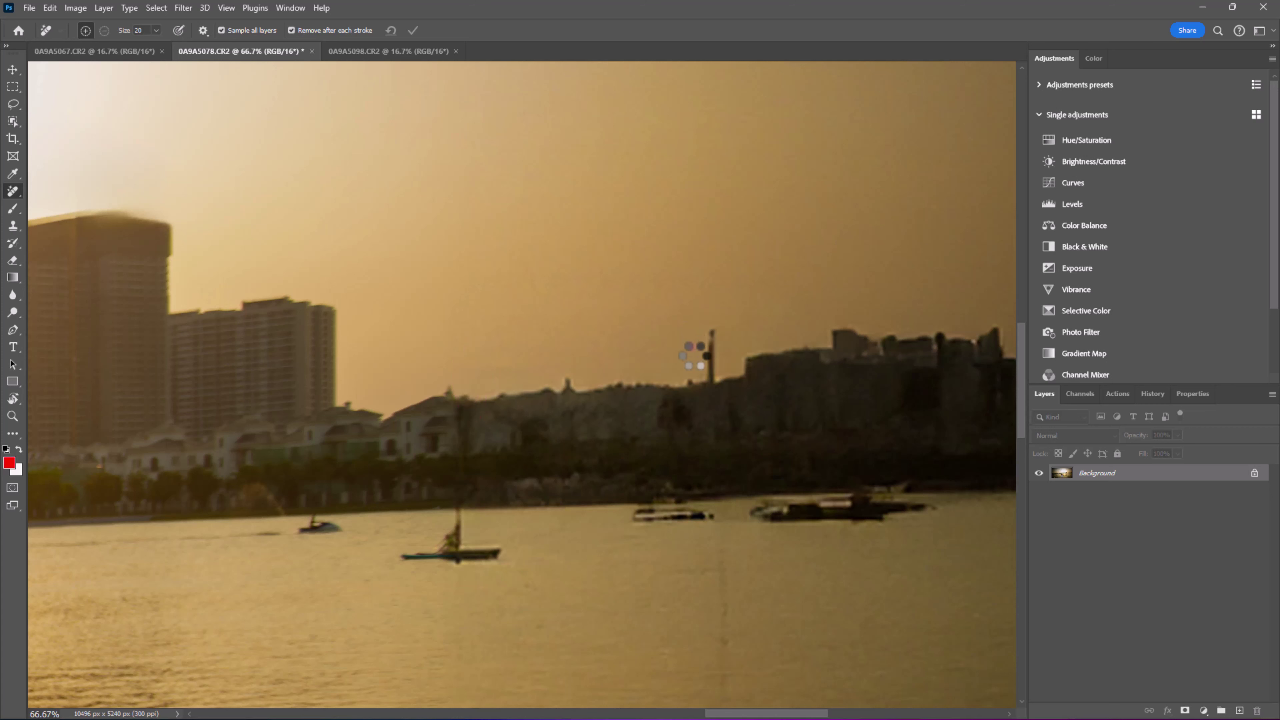
pyautogui.moveTo(690, 345); pyautogui.dragTo(712, 384)
pyautogui.moveTo(699, 382); pyautogui.dragTo(715, 374)
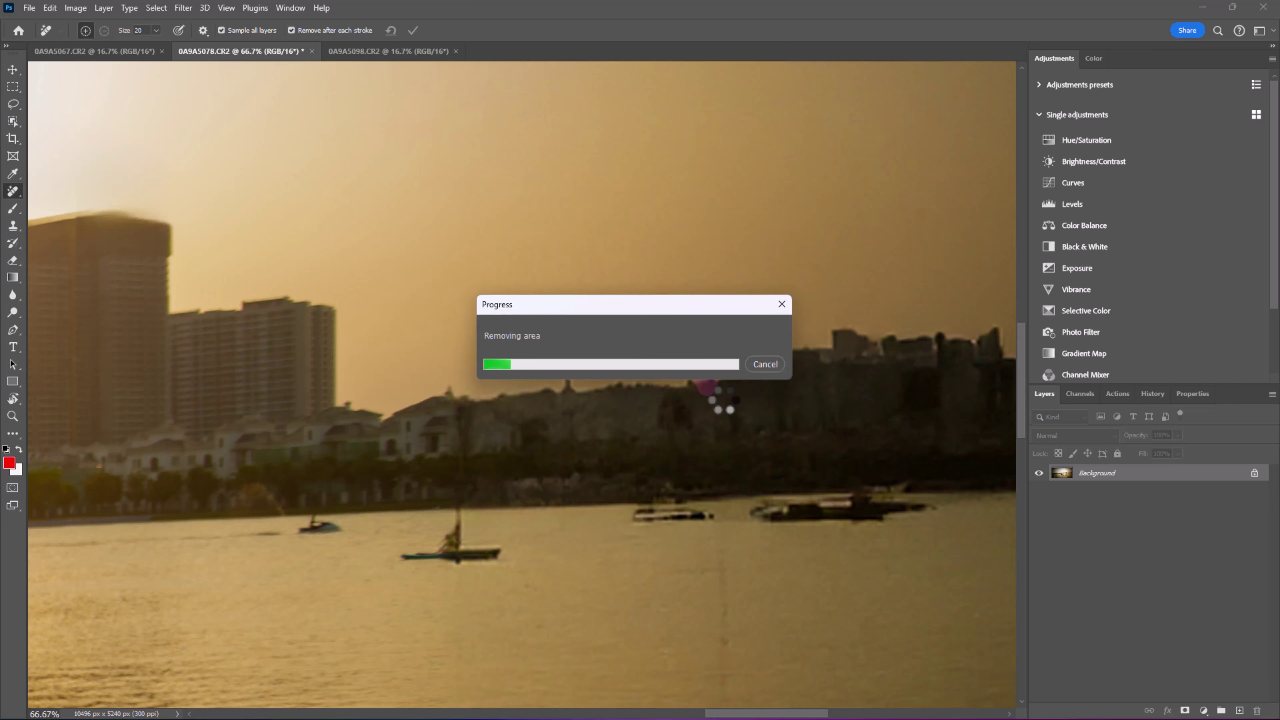
# - Draw a rectangular selection around the couple and open Liquify on it
pyautogui.hotkey('ctrl', '0')
pyautogui.hotkey('ctrl', '-')
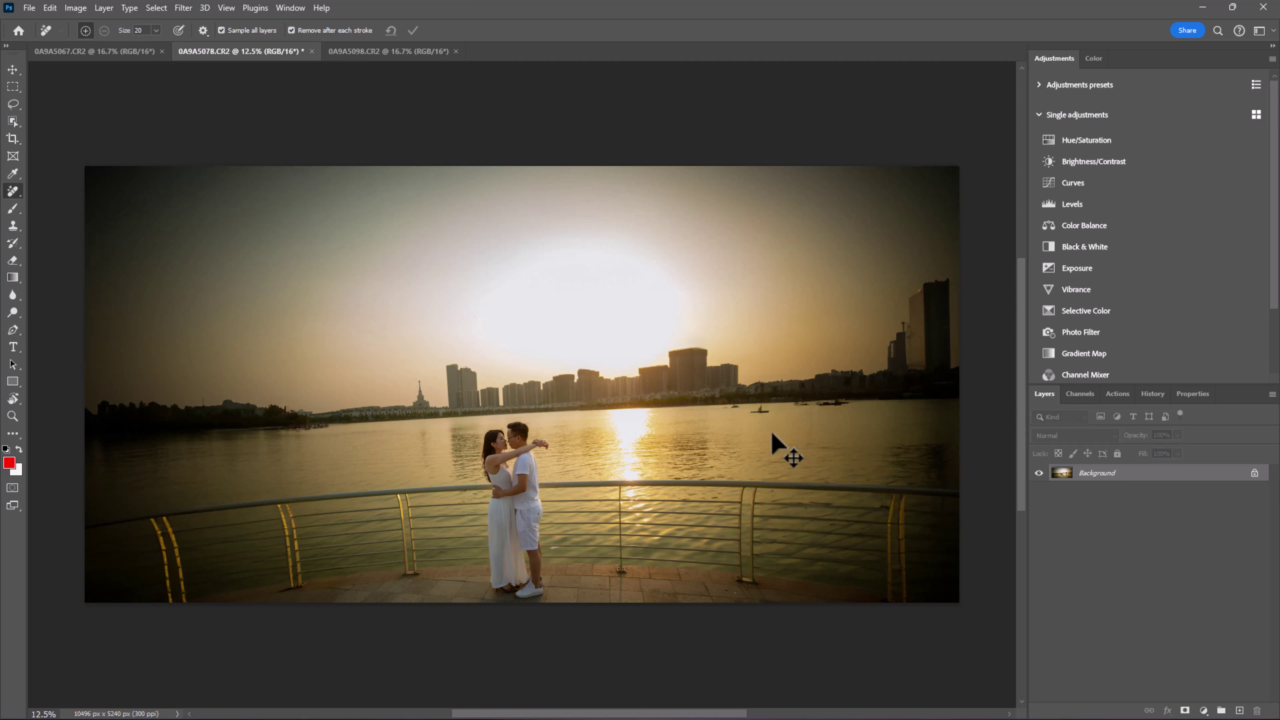
pyautogui.press('m')
pyautogui.moveTo(420, 386); pyautogui.dragTo(623, 608)
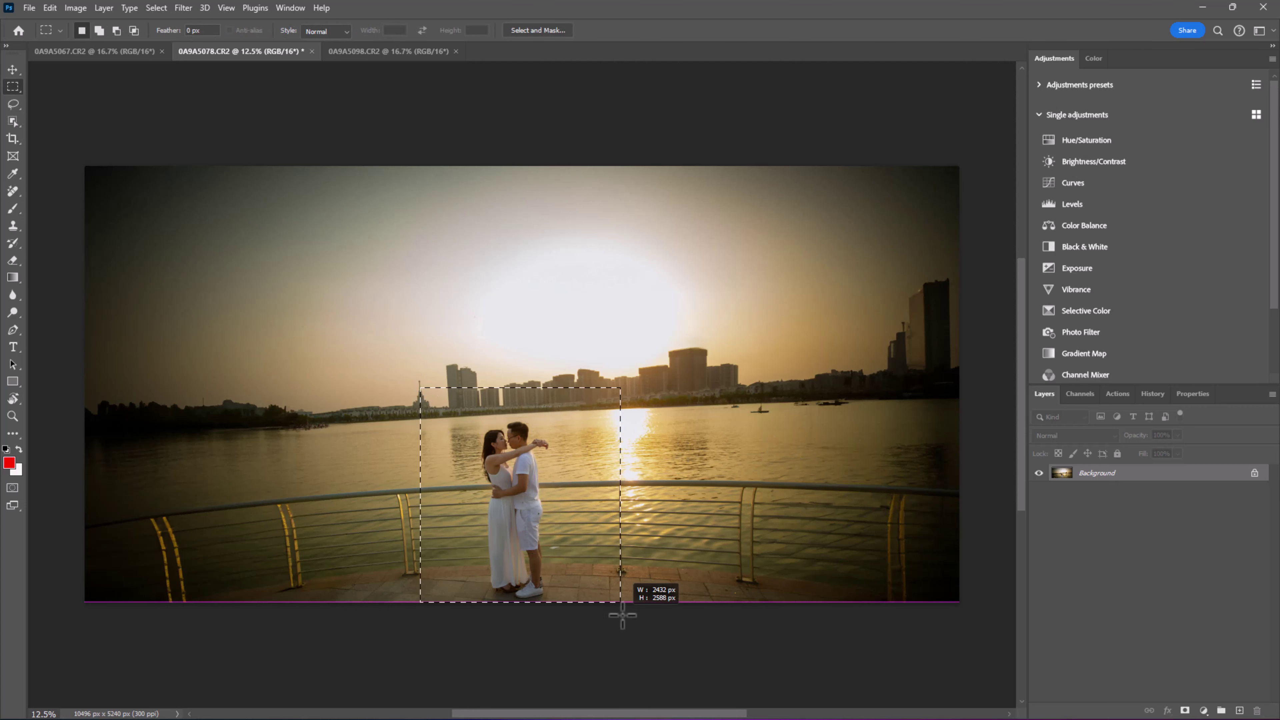
pyautogui.press('shift')
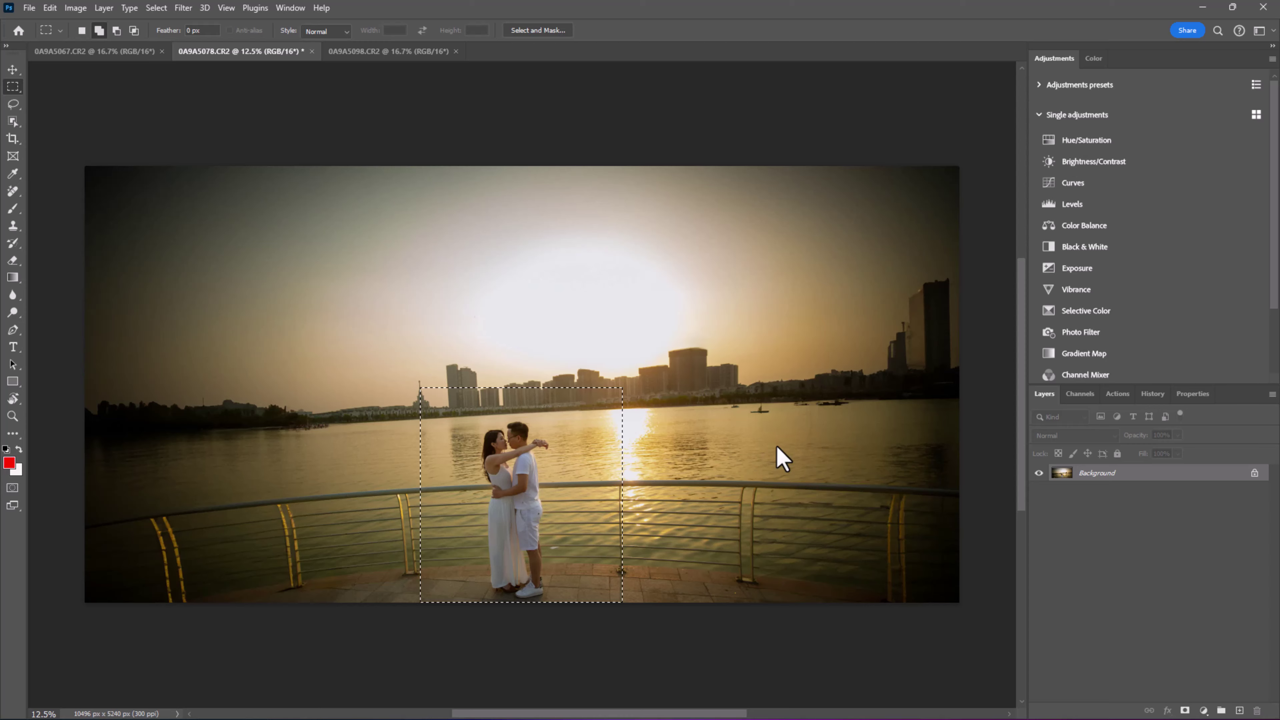
pyautogui.hotkey('ctrl', 'shift', 'x')
pyautogui.press(']')
# - Zoom the Liquify preview onto the couple and size the brush for their shoulders and arms
pyautogui.keyDown('ctrl'); pyautogui.click(471, 329); pyautogui.keyUp('ctrl')
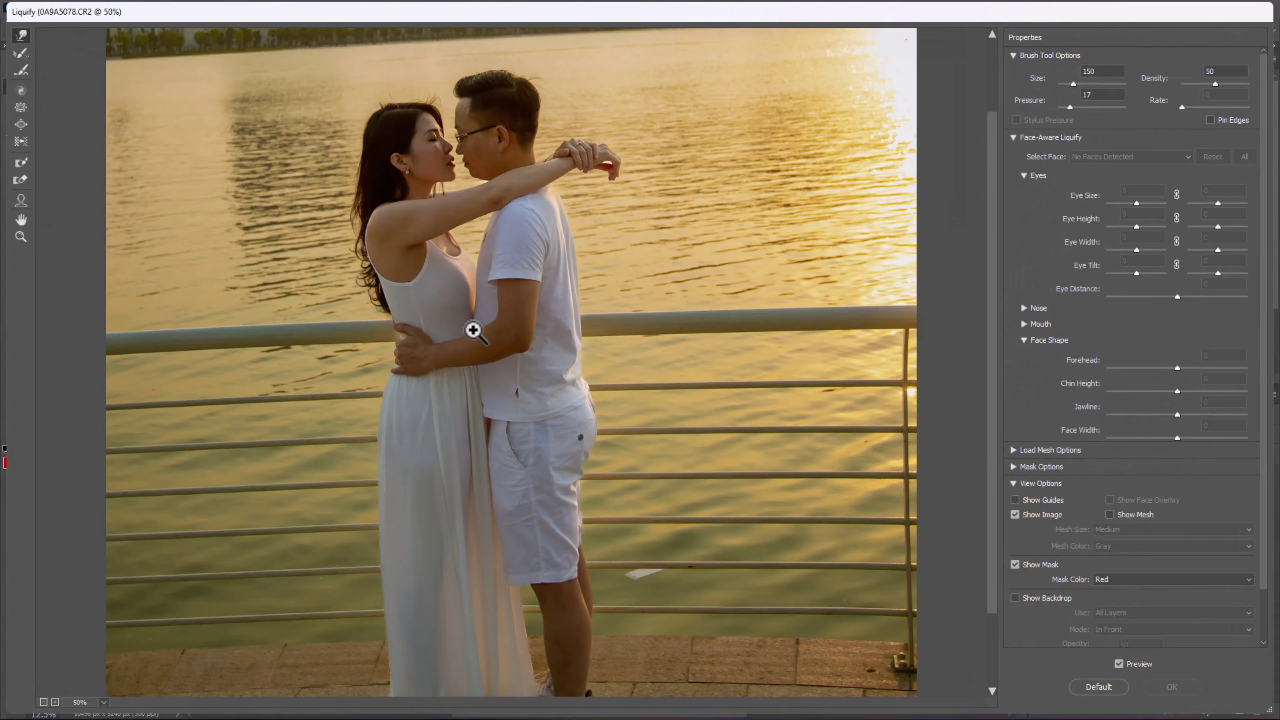
pyautogui.keyDown('ctrl'); pyautogui.click(338, 266); pyautogui.keyUp('ctrl')
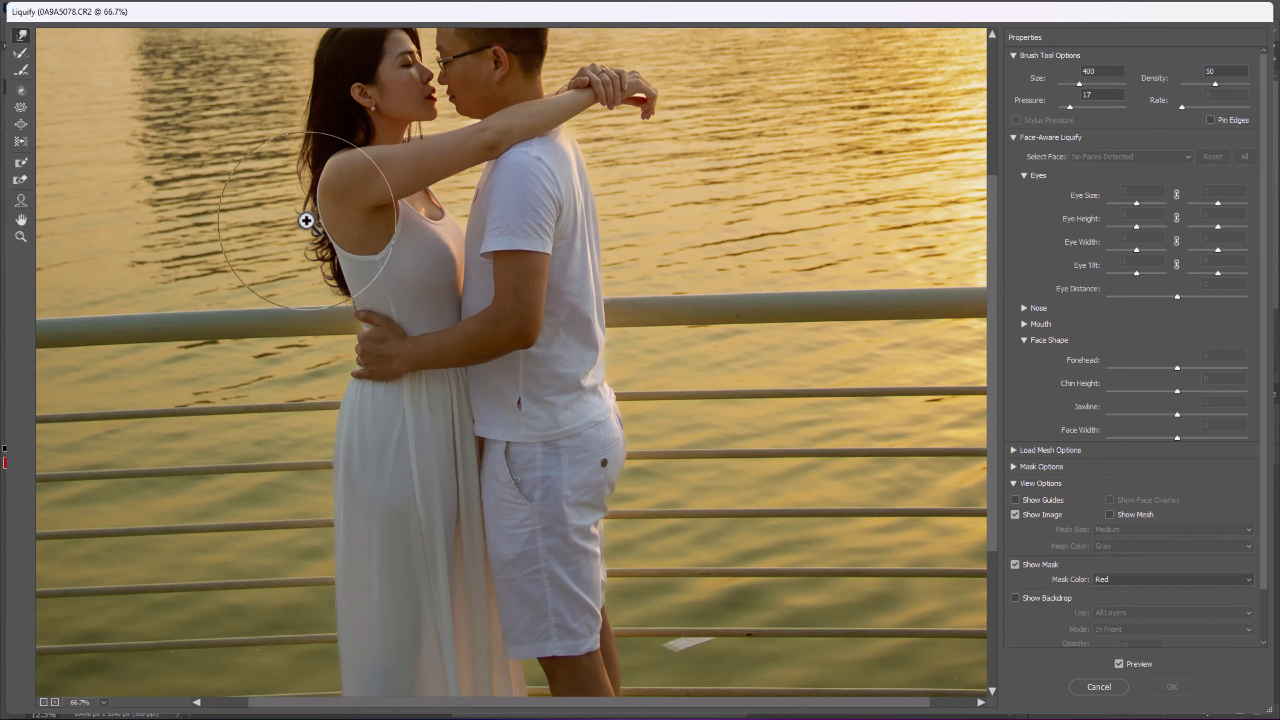
pyautogui.press(']')
pyautogui.press(']')
pyautogui.press(']')
pyautogui.press('[')
pyautogui.press('[')
pyautogui.press('[')
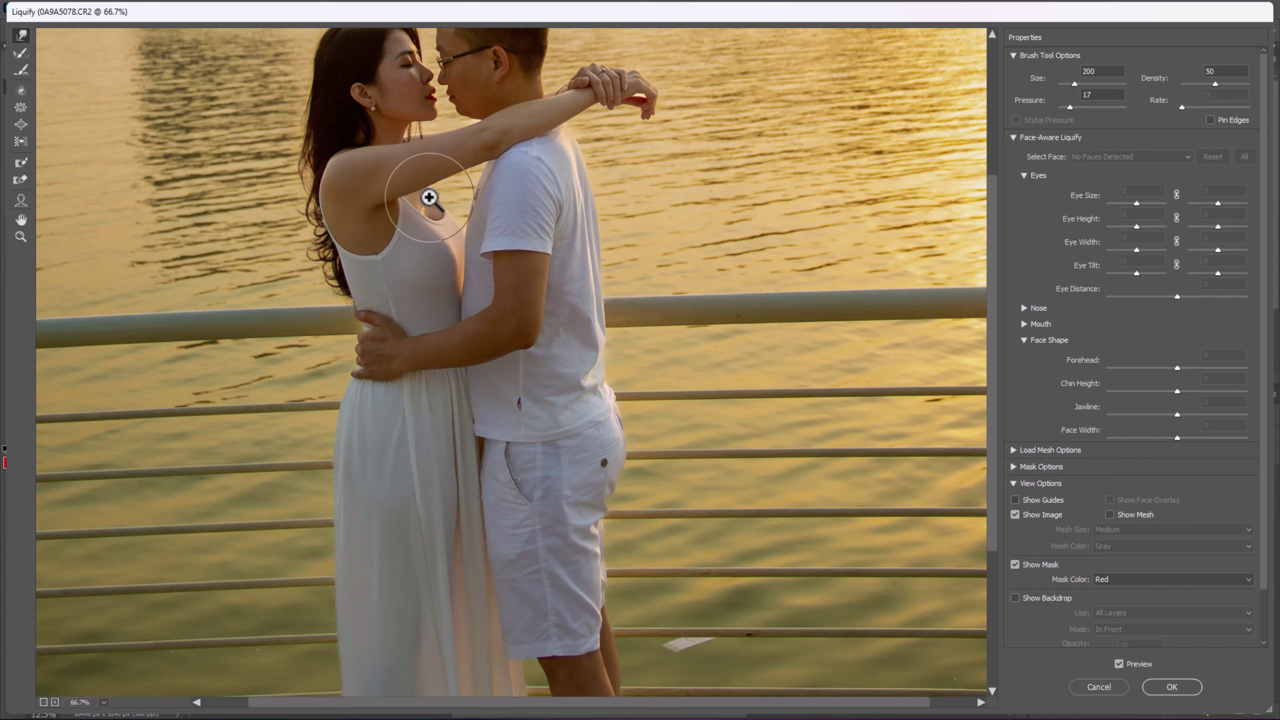
pyautogui.press('[')
pyautogui.press('[')
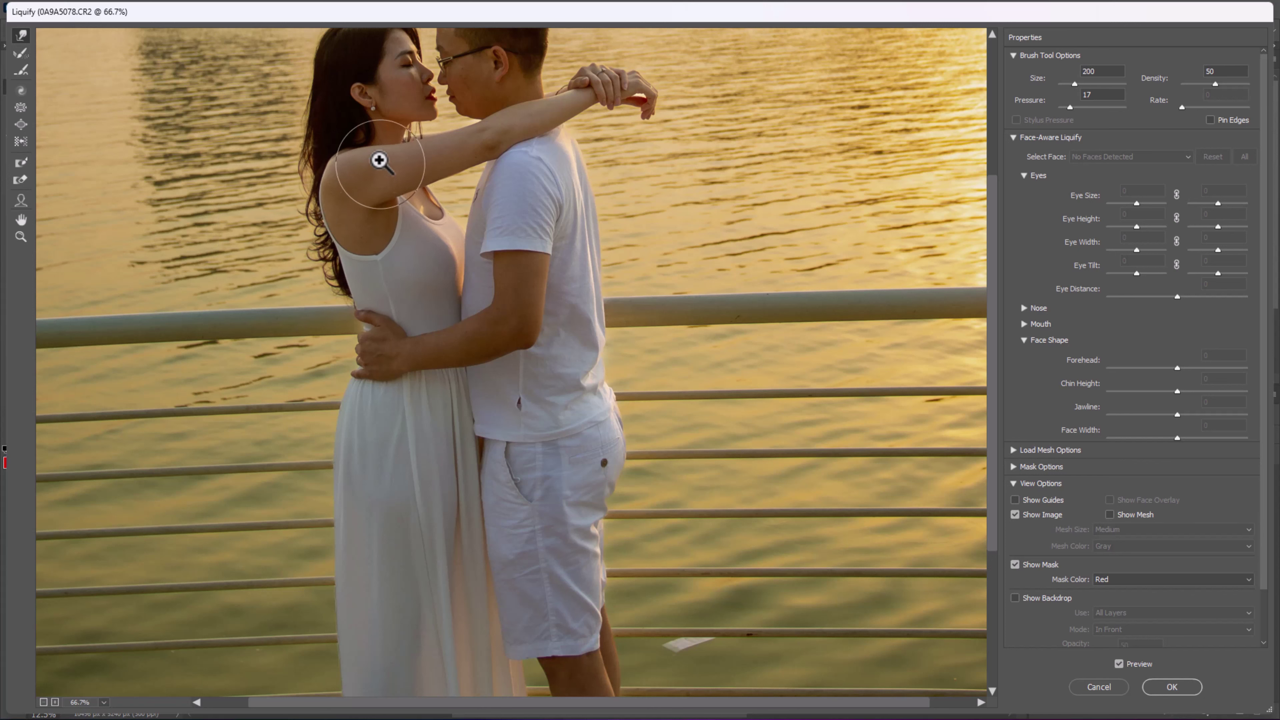
pyautogui.press('[')
pyautogui.press('[')
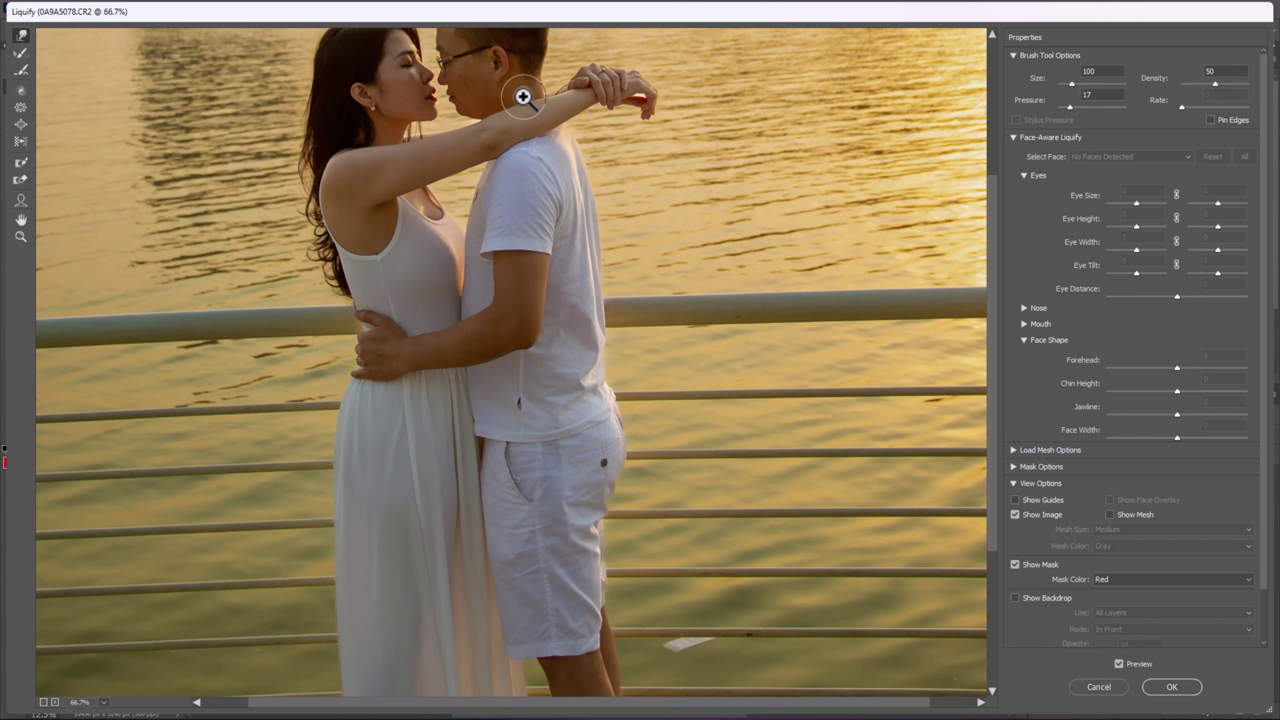
pyautogui.press('[')
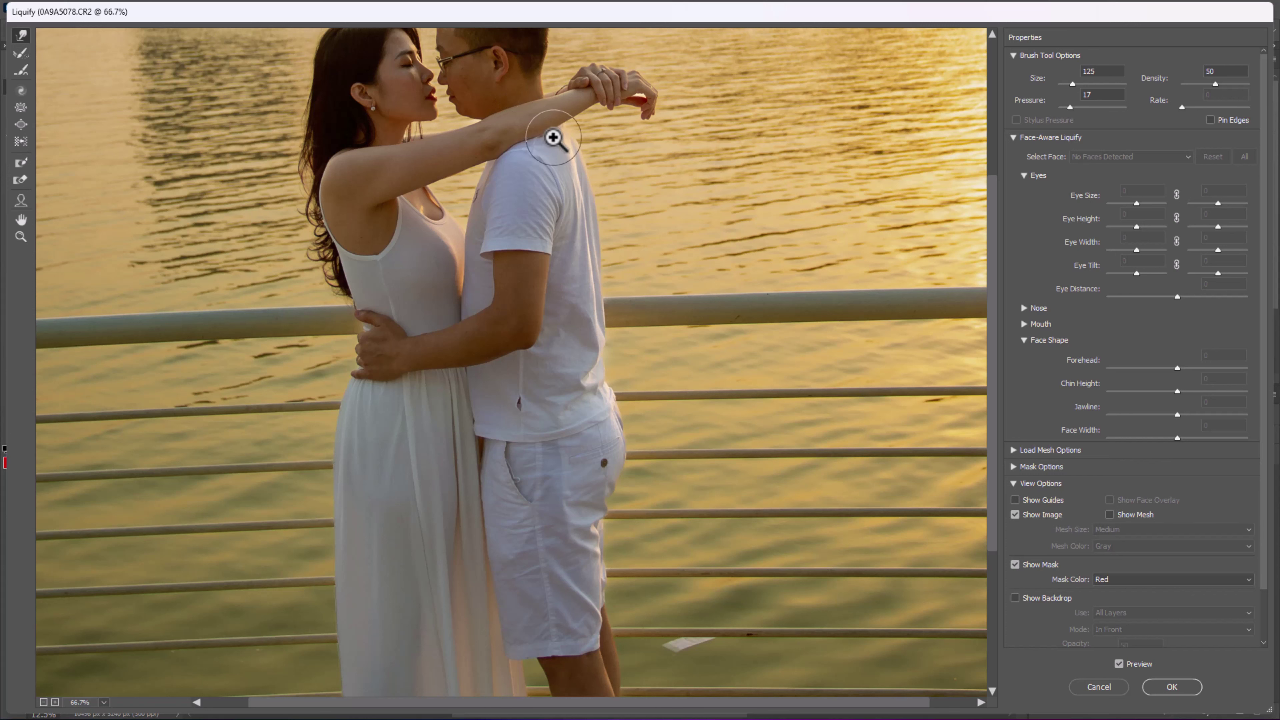
pyautogui.press(']')
pyautogui.press(']')
pyautogui.press(']')
pyautogui.press('[')
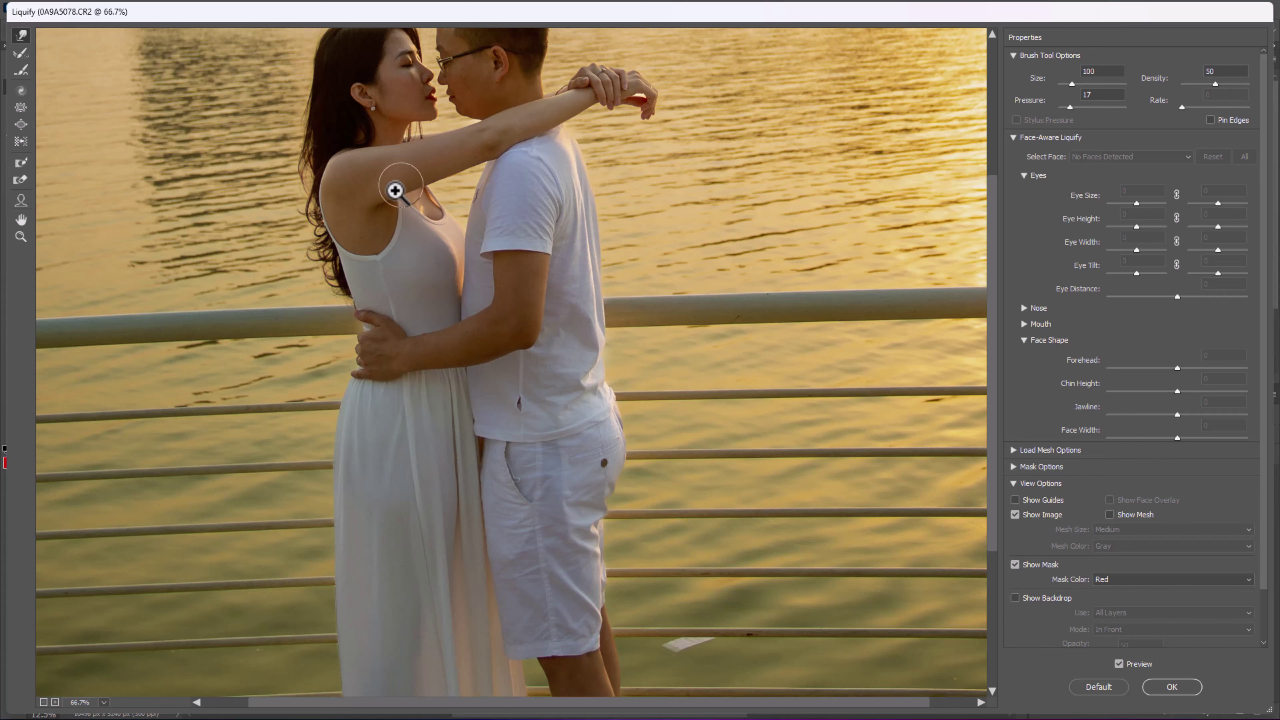
pyautogui.press(']')
pyautogui.press(']')
pyautogui.press(']')
pyautogui.press(']')
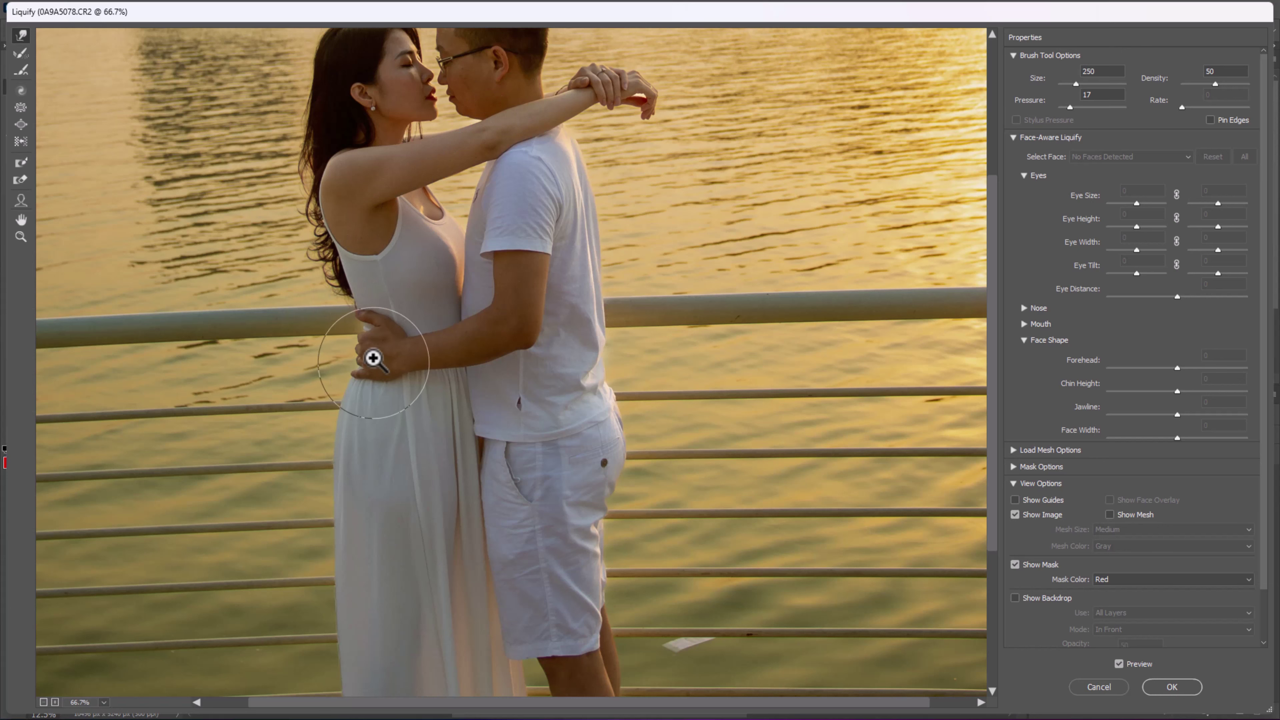
pyautogui.press(']')
pyautogui.press(']')
# - Magnify the Liquify view to 200% and frame the couple's upper bodies and arm
pyautogui.hotkey('ctrl', '-')
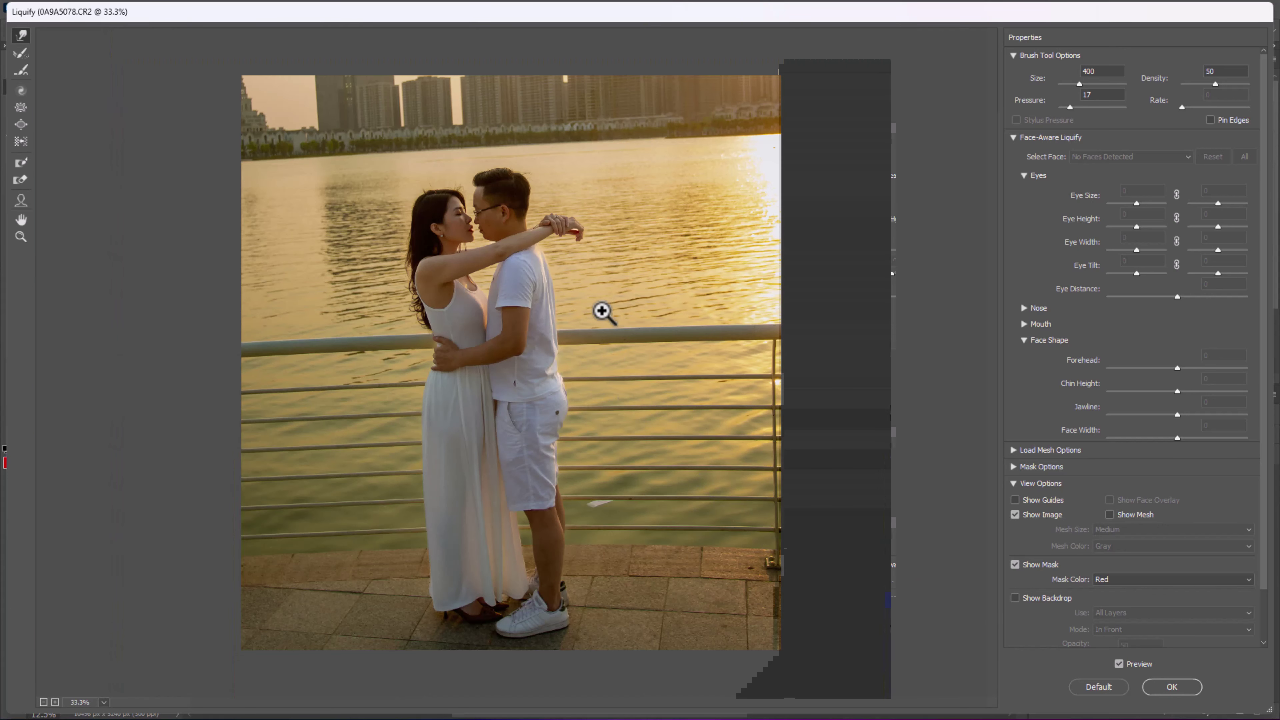
pyautogui.click(603, 309)
pyautogui.hotkey('ctrl', '-')
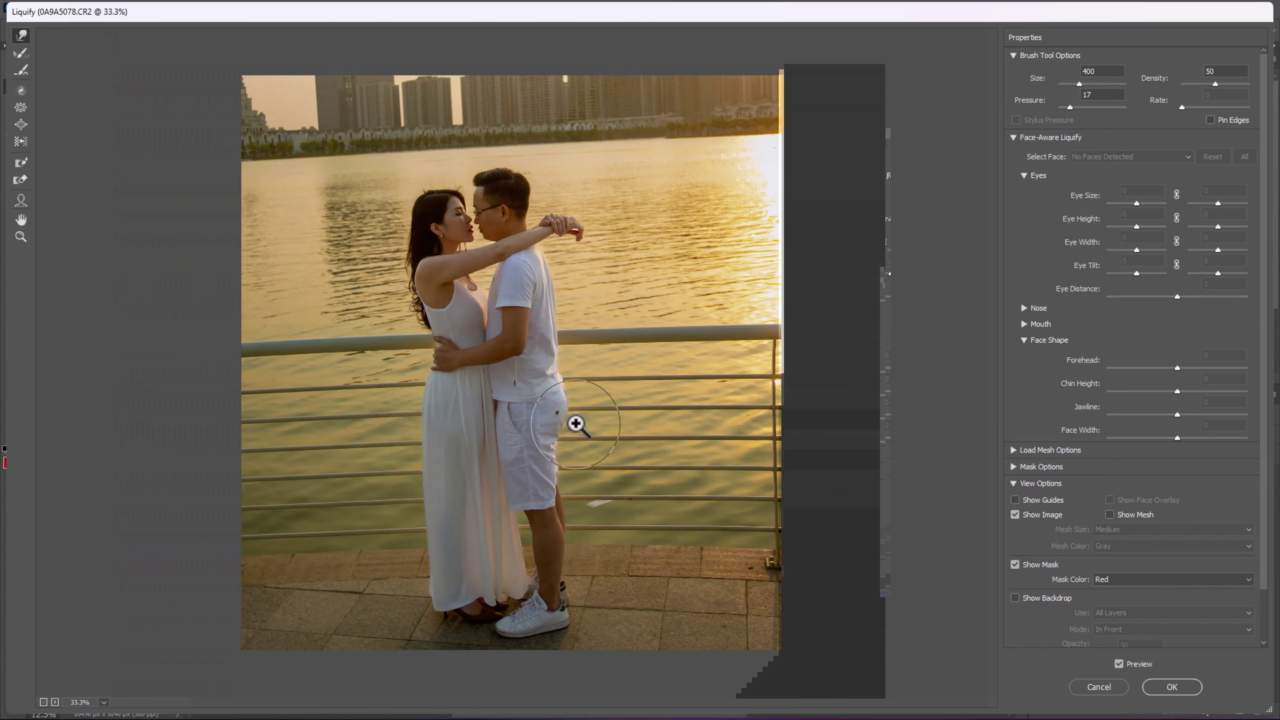
pyautogui.hotkey('ctrl', '+')
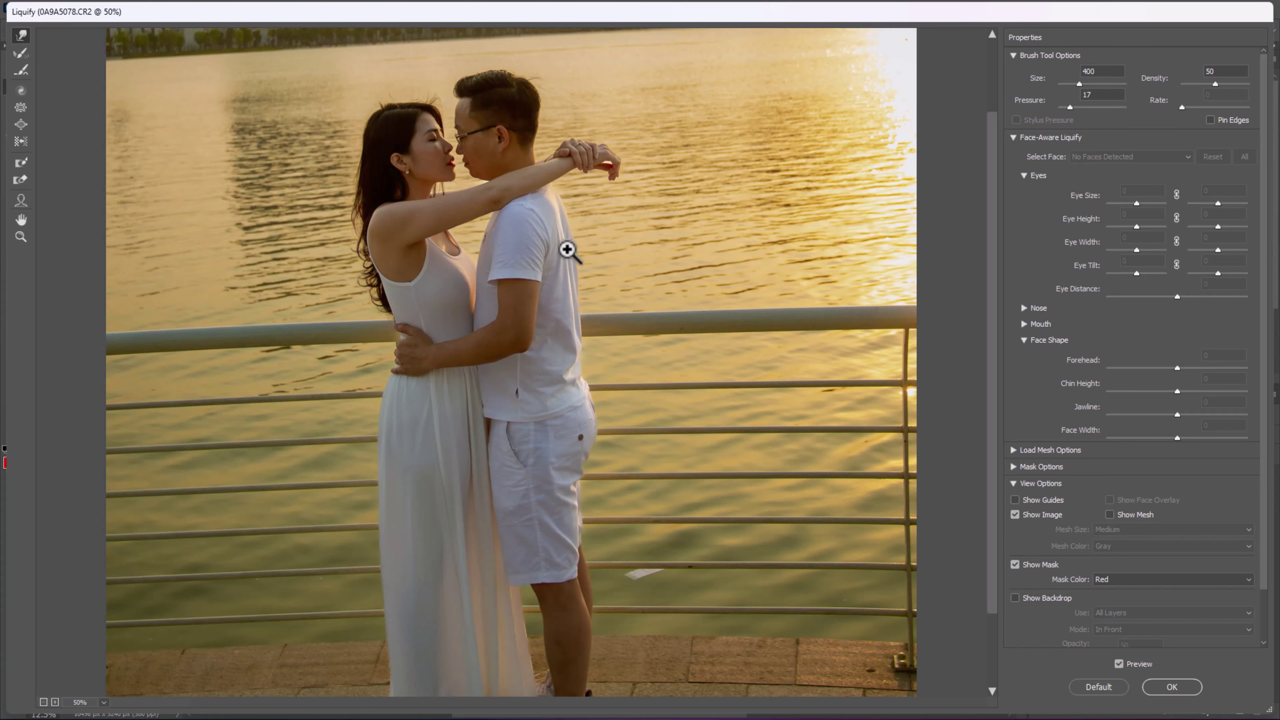
pyautogui.hotkey('ctrl', '+')
pyautogui.moveTo(577, 243); pyautogui.dragTo(608, 324)
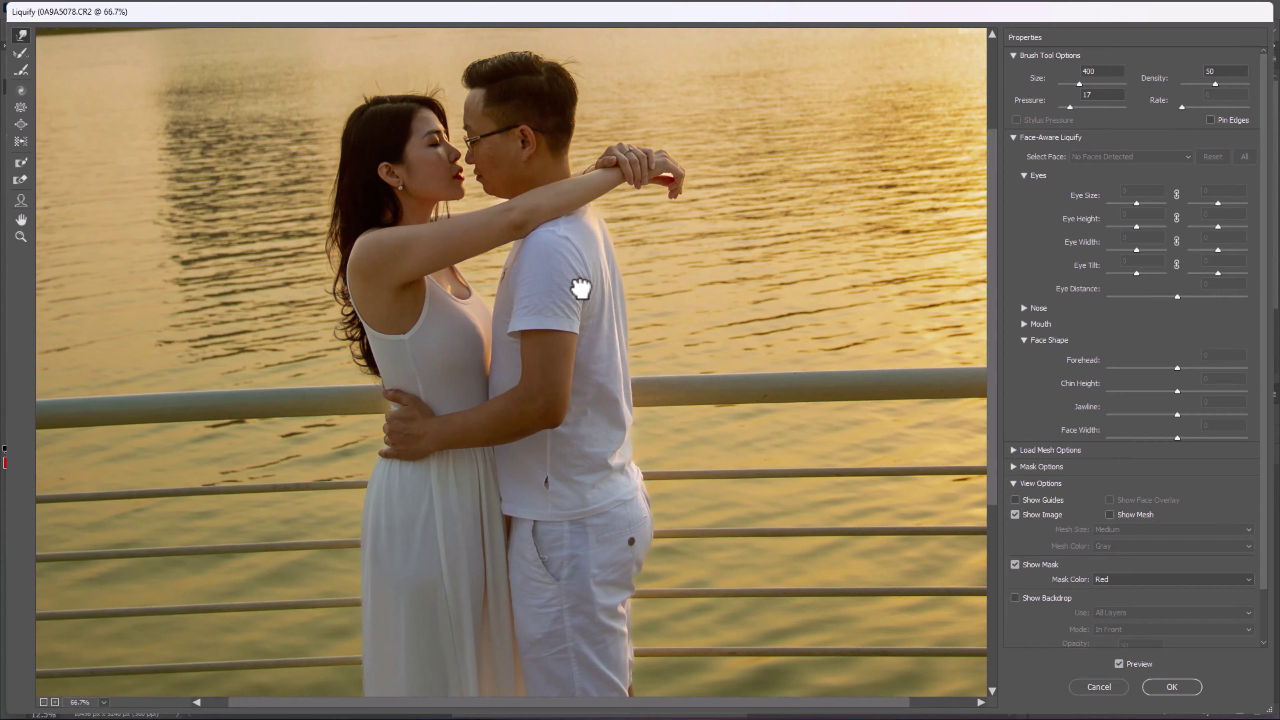
pyautogui.hotkey('ctrl', '+')
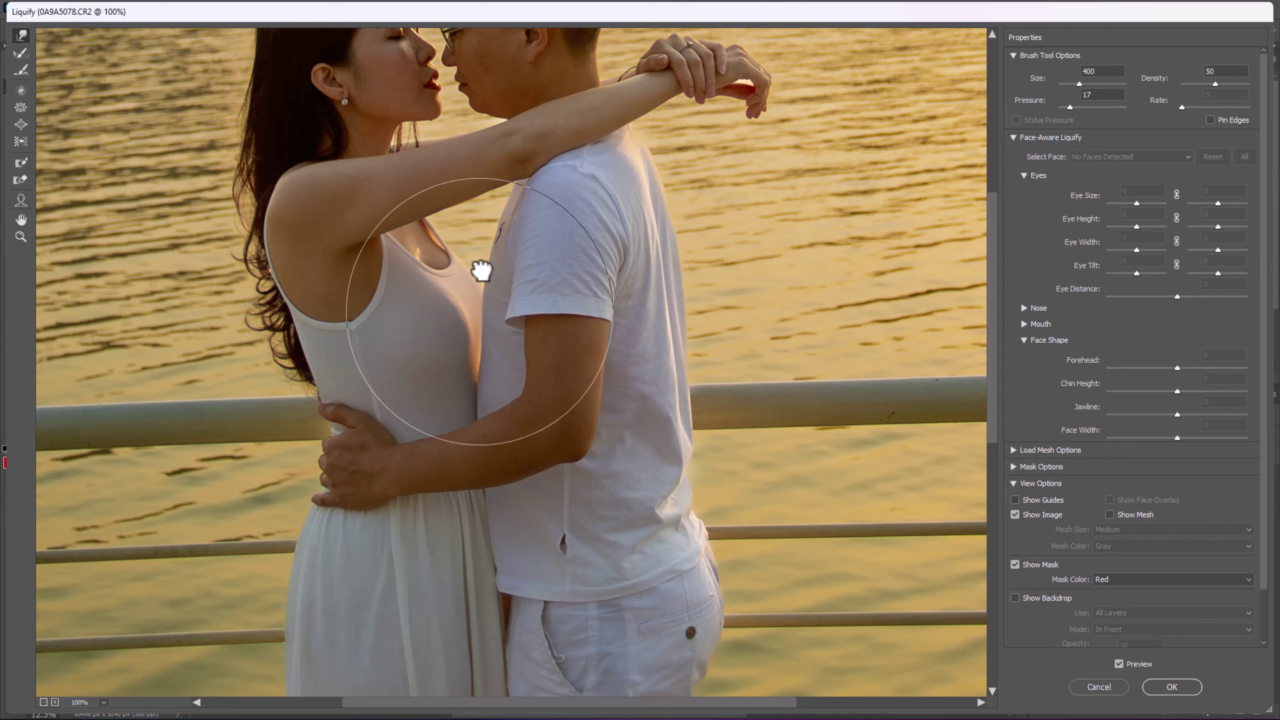
pyautogui.moveTo(486, 271)
pyautogui.mouseDown()
pyautogui.moveTo(498, 308)
pyautogui.moveTo(524, 306)
pyautogui.mouseUp()
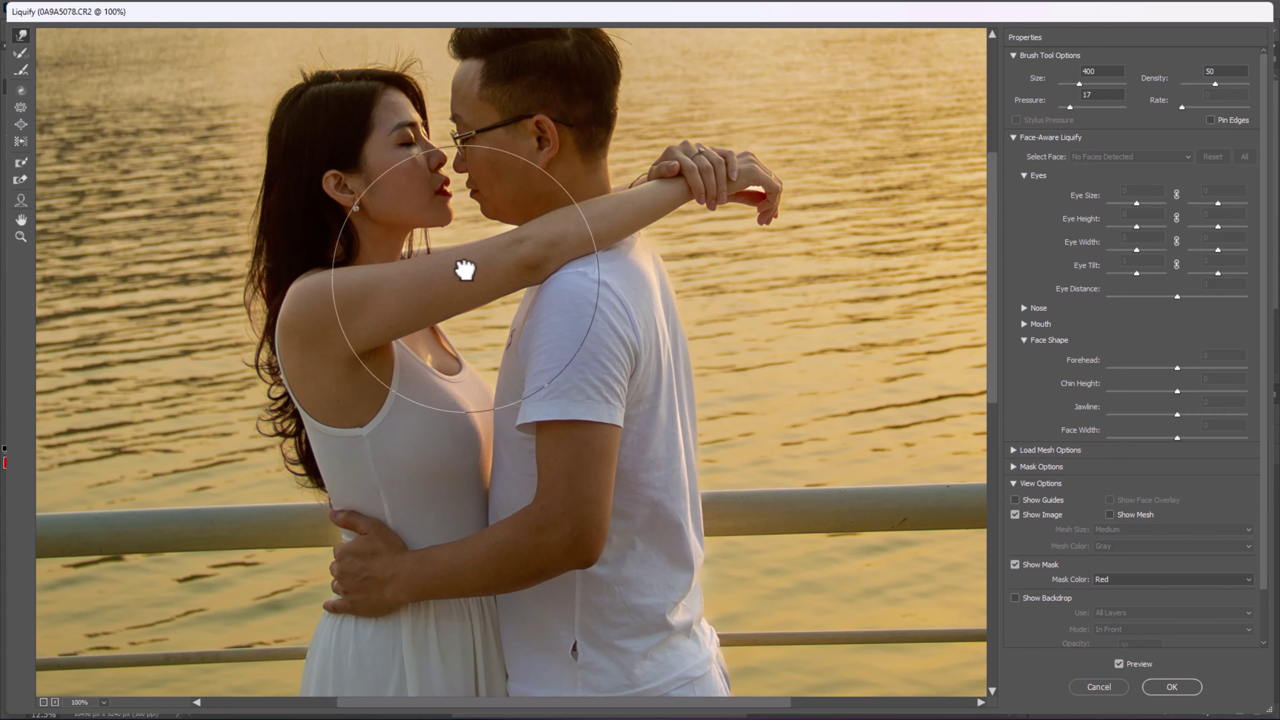
pyautogui.hotkey('ctrl', '+')
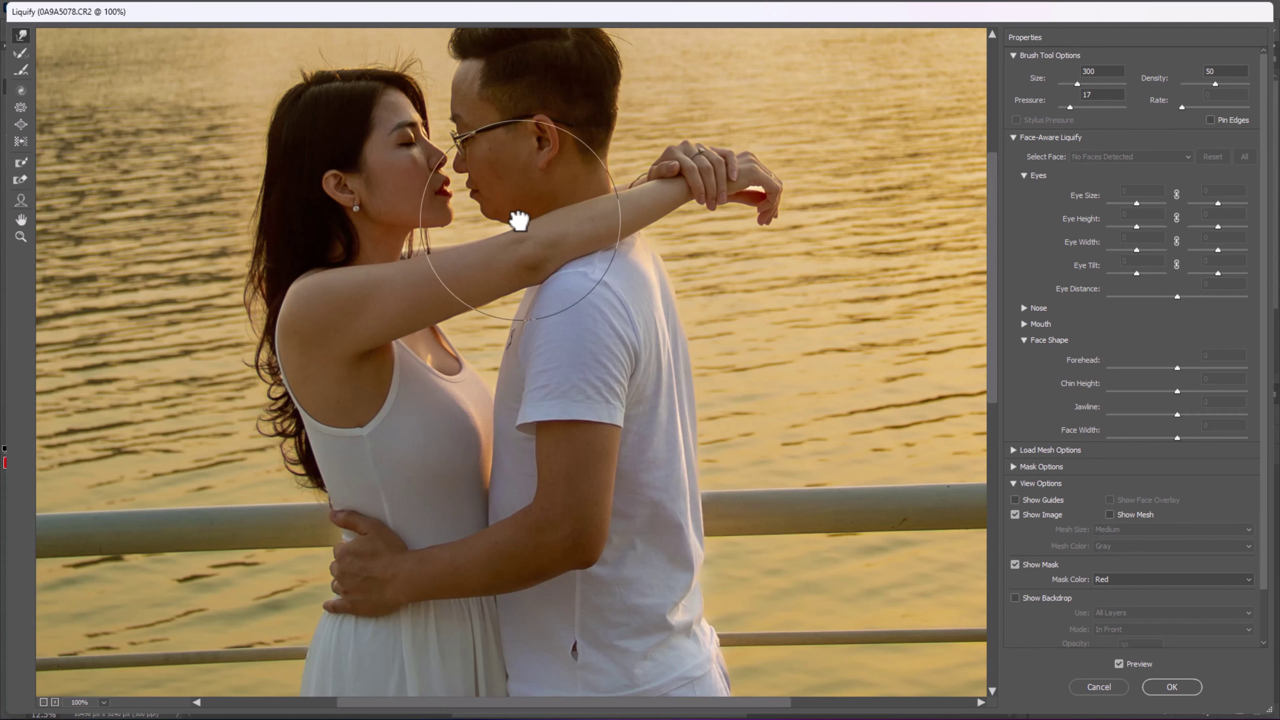
pyautogui.moveTo(468, 222); pyautogui.dragTo(608, 186)
pyautogui.moveTo(517, 146); pyautogui.dragTo(571, 277)
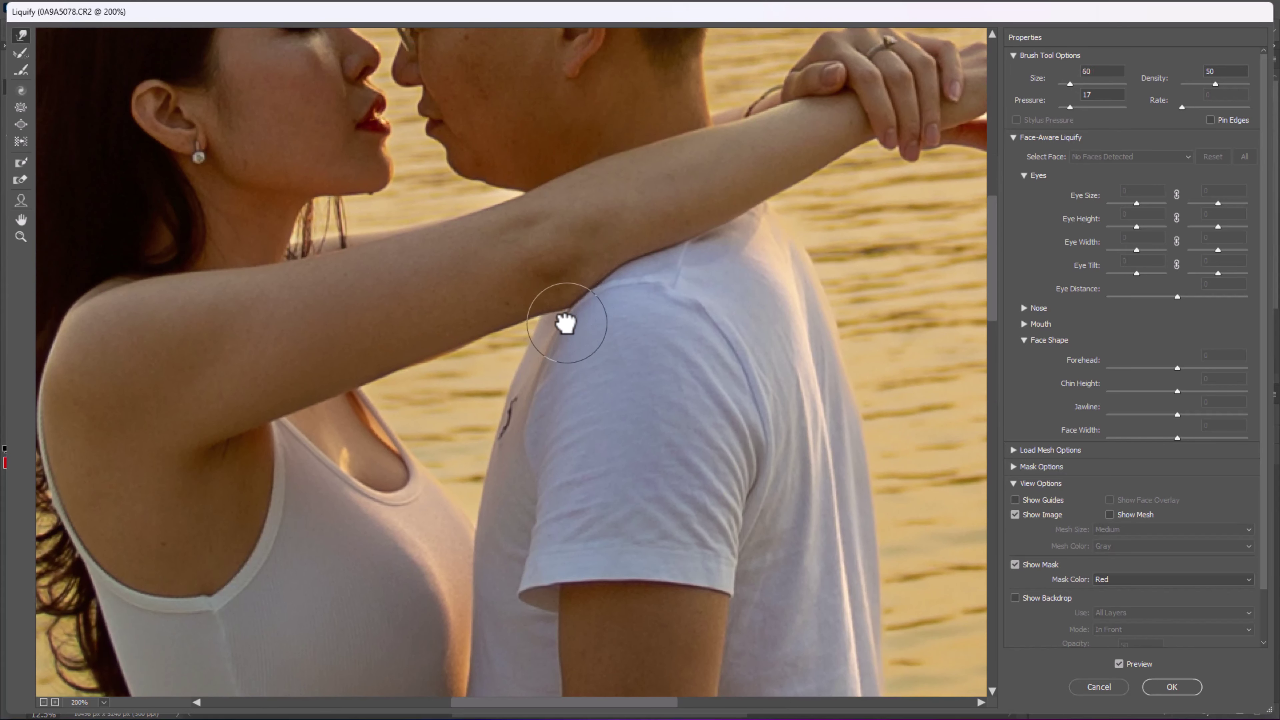
# - Fine-tune the brush size near the faces, then zoom out to review the reshaped figures
pyautogui.press('[')
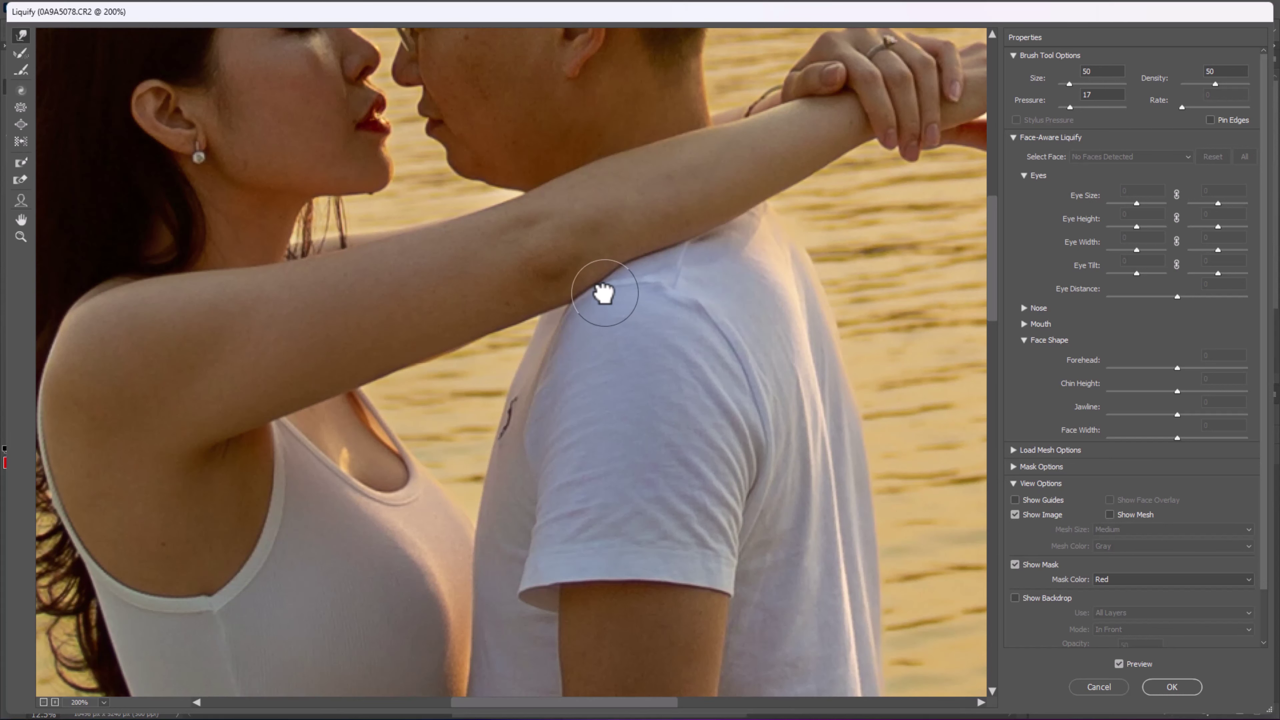
pyautogui.press(']')
pyautogui.press(']')
pyautogui.press('[')
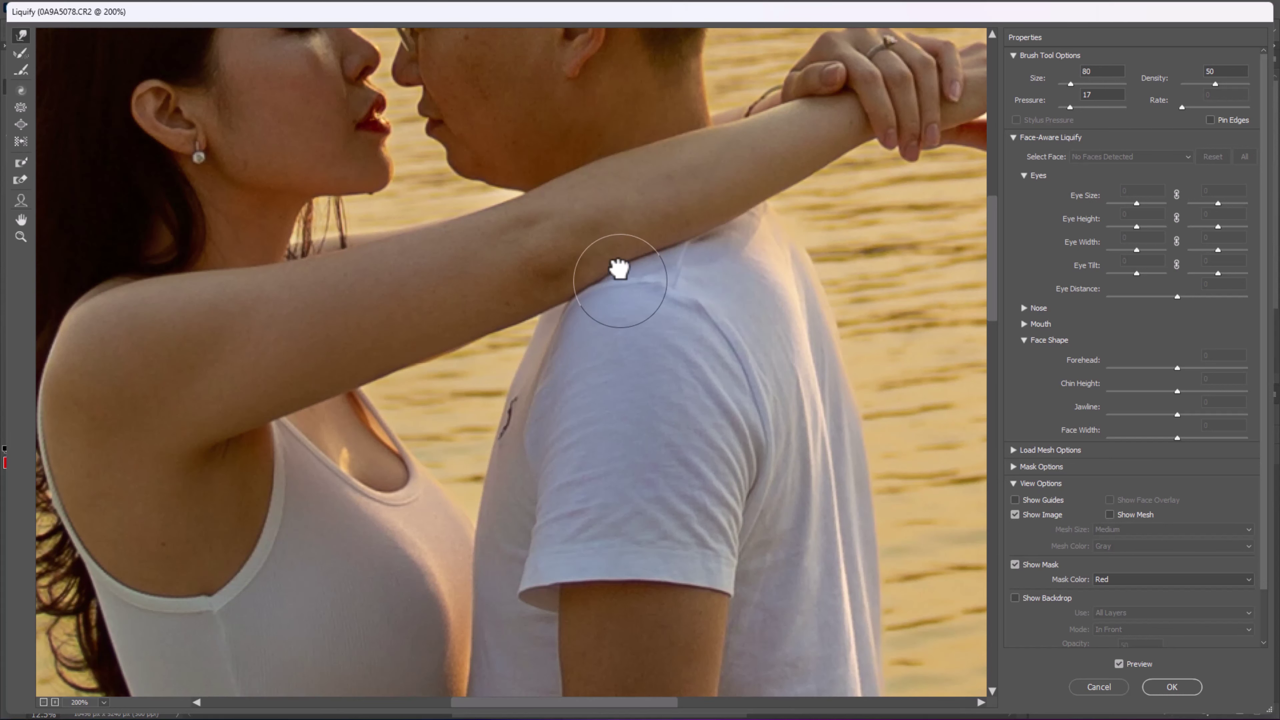
pyautogui.press('[')
pyautogui.press(']')
pyautogui.press(']')
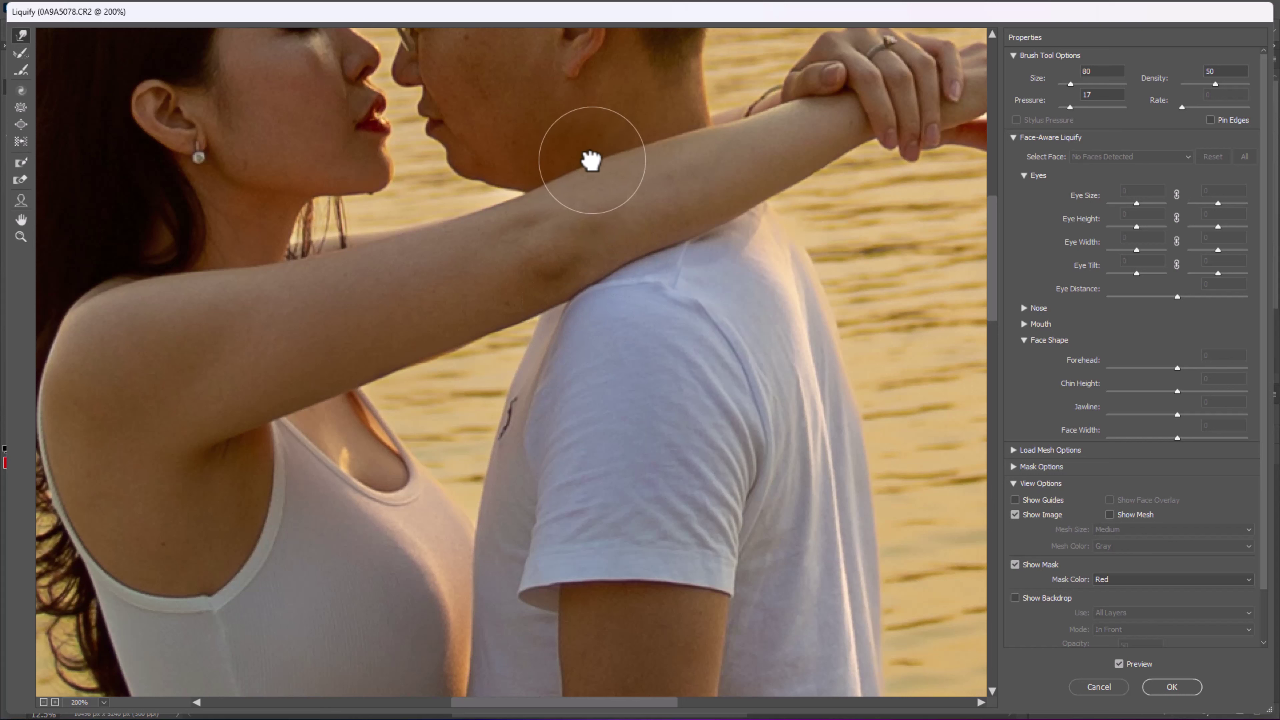
pyautogui.press('[')
pyautogui.press('[')
pyautogui.press('[')
pyautogui.press('[')
pyautogui.press('[')
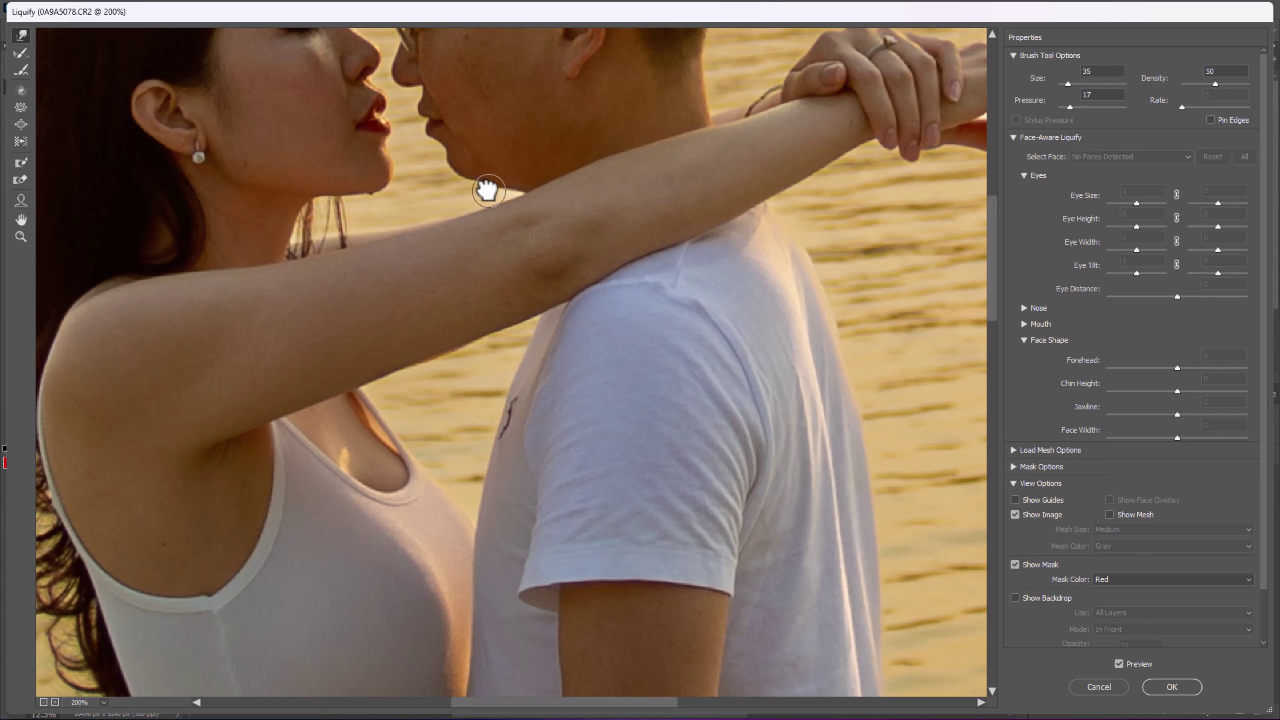
pyautogui.press(']')
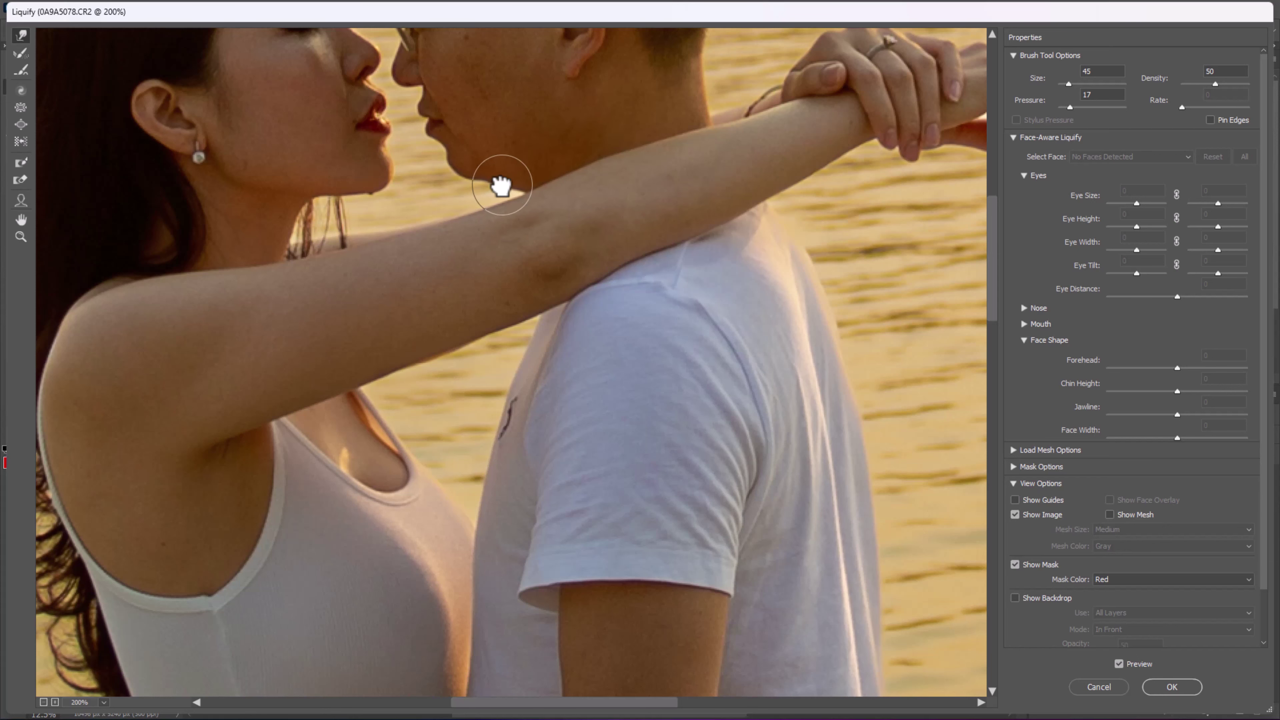
pyautogui.press(']')
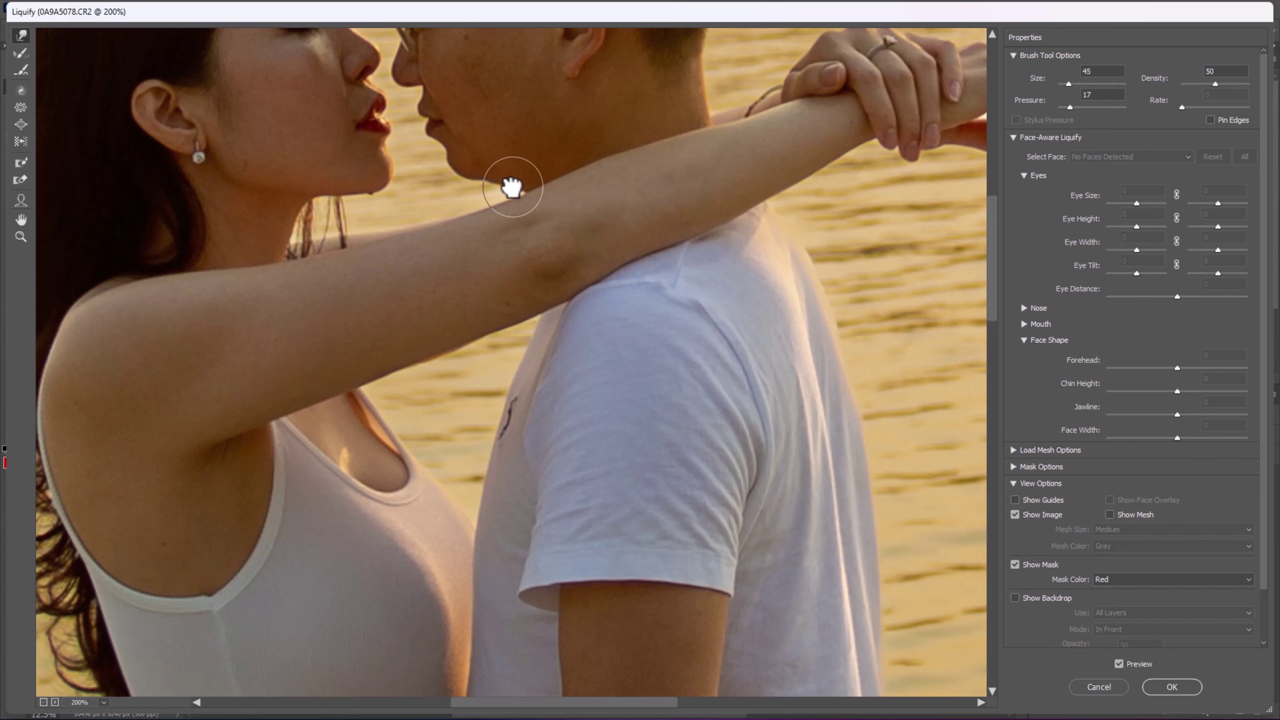
pyautogui.hotkey('ctrl', '-')
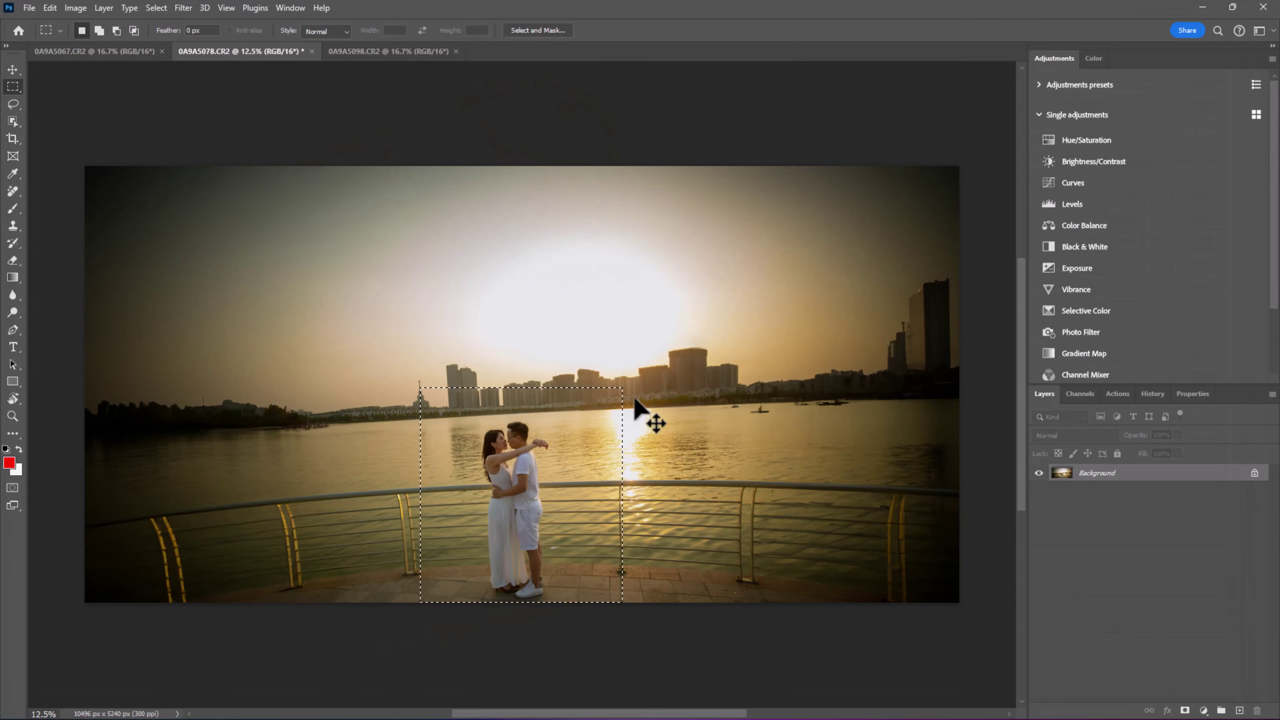
# - Erase the stray hairs above the man's head with a small Remove brush
pyautogui.scroll(5, 530, 424)
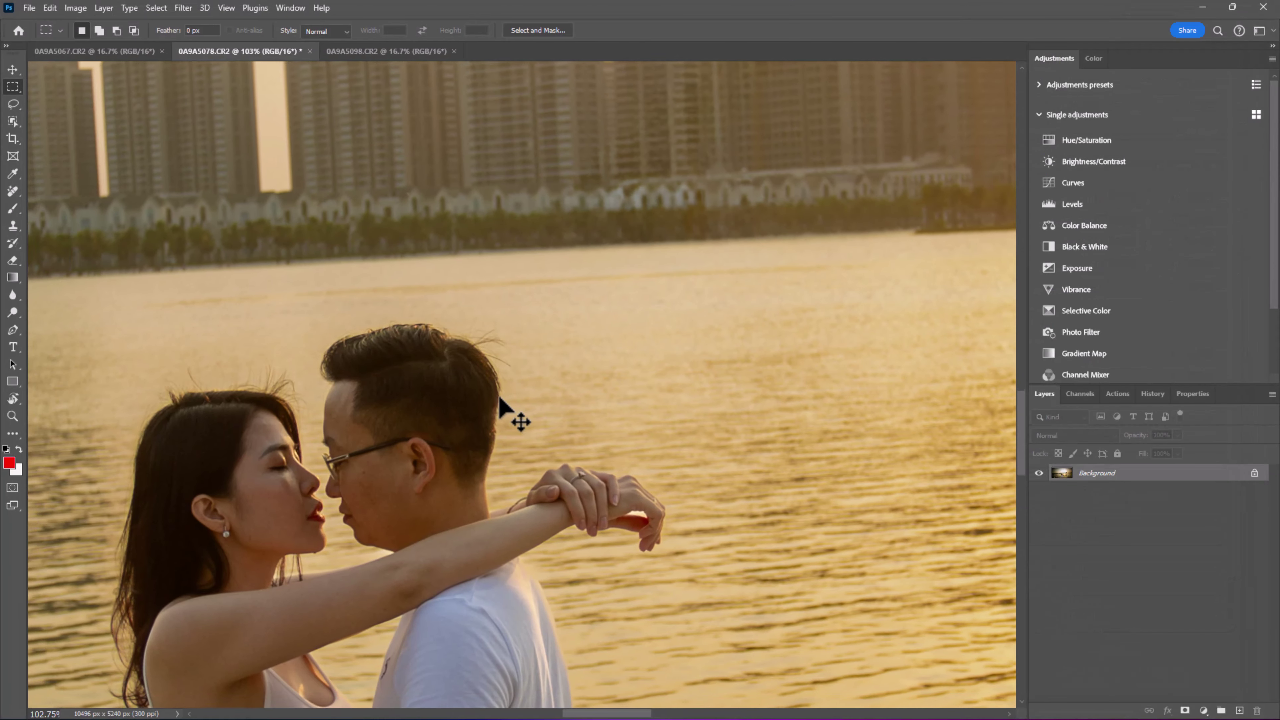
pyautogui.press('j')
pyautogui.press('[')
pyautogui.press('[')
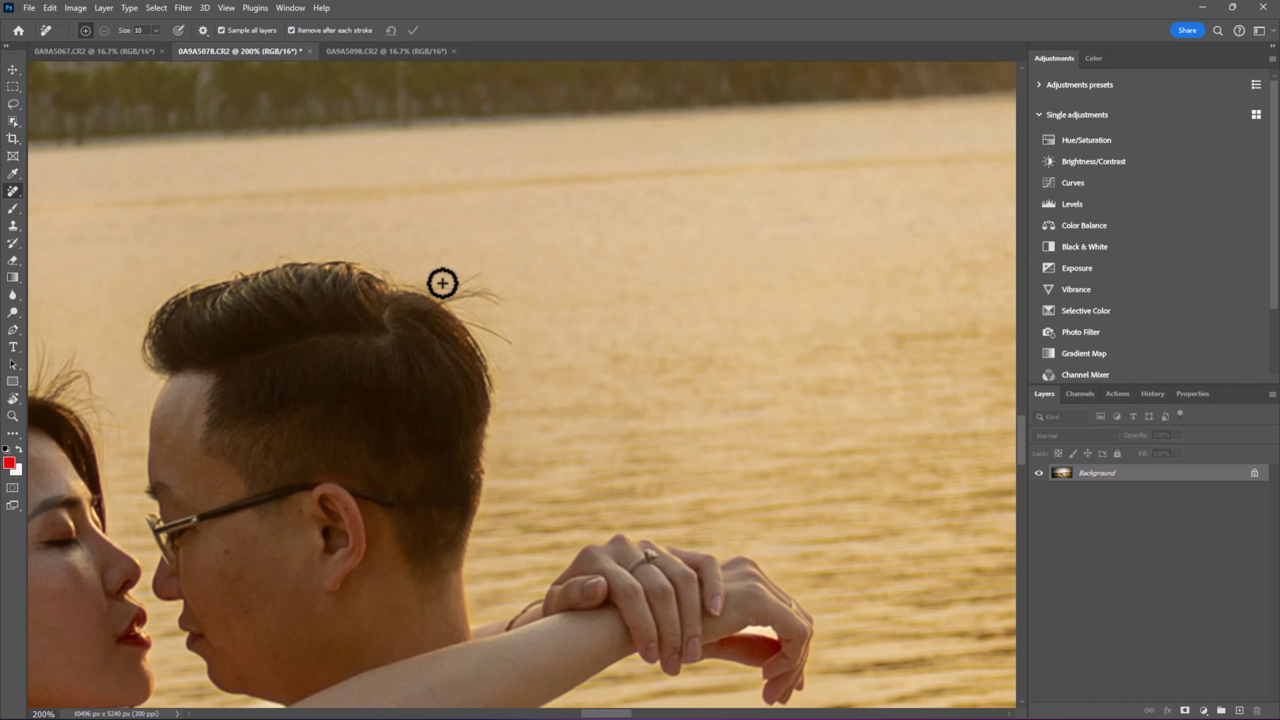
pyautogui.moveTo(426, 271)
pyautogui.mouseDown()
pyautogui.moveTo(463, 318)
pyautogui.moveTo(429, 275)
pyautogui.mouseUp()
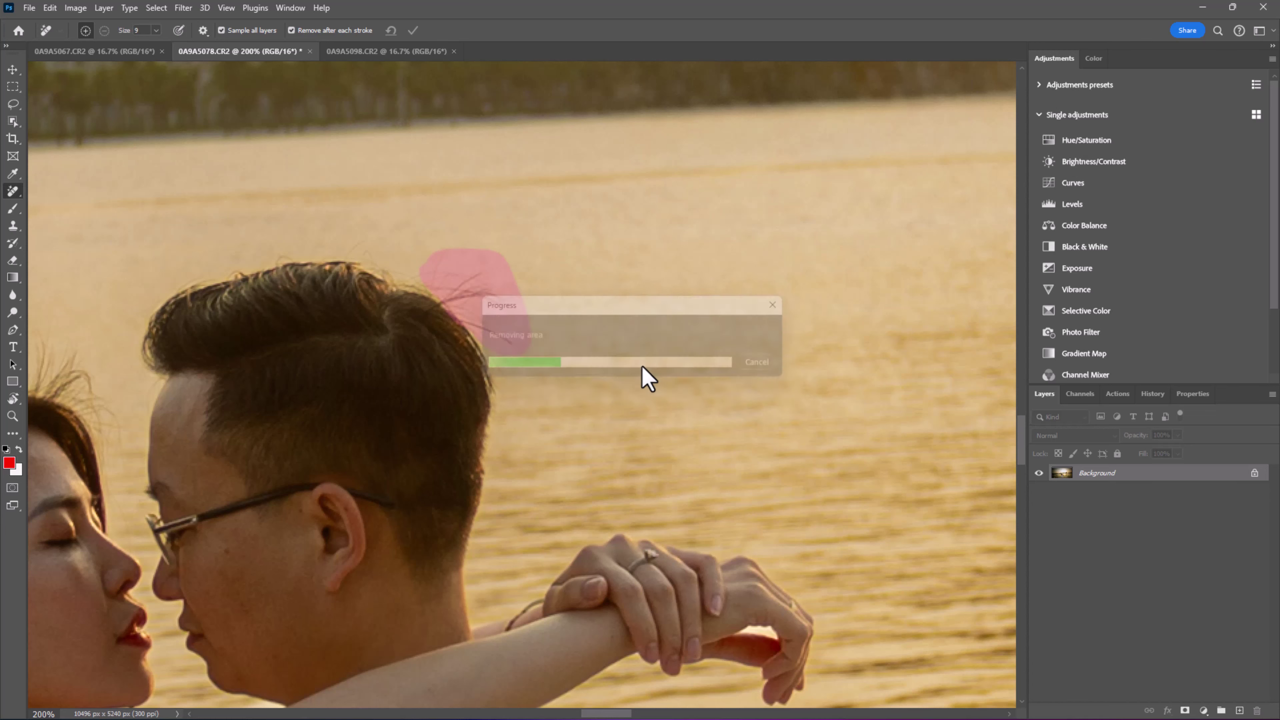
pyautogui.hotkey('ctrl', '-')
# - Paint out the white scrap beside the railing and fit the photo on screen
pyautogui.scroll(-5, 663, 441)
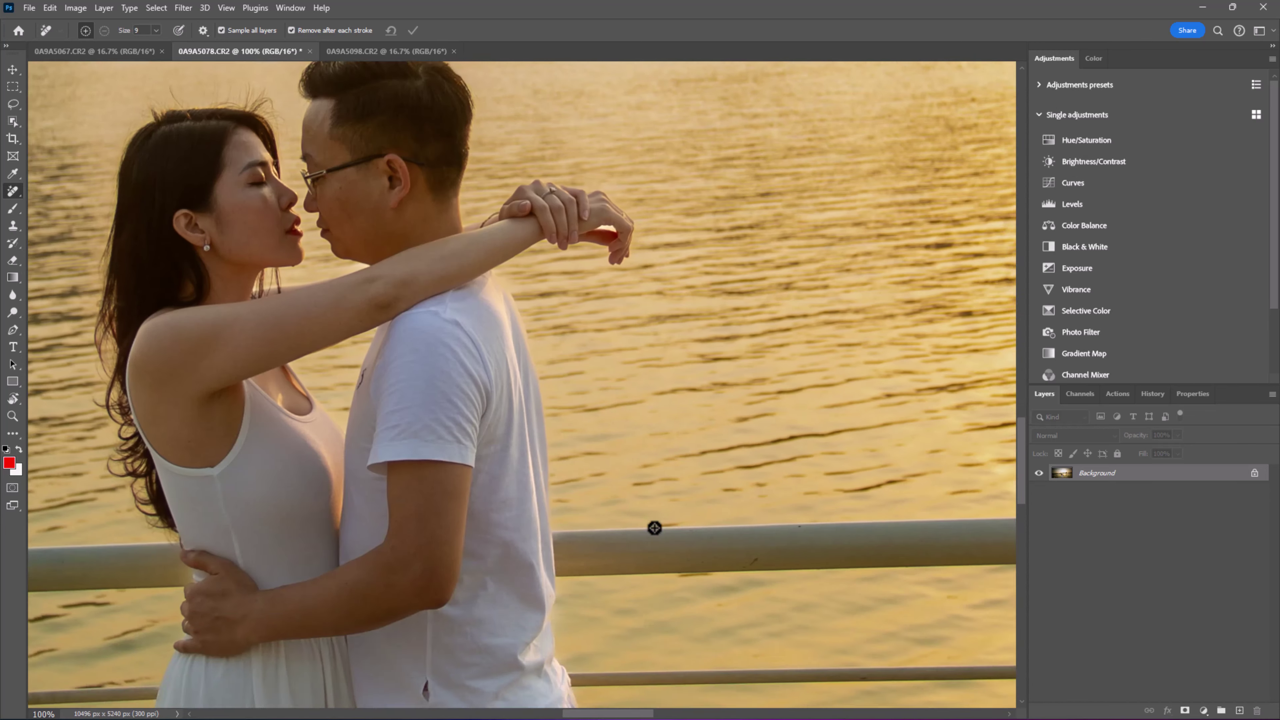
pyautogui.scroll(-7, 654, 529)
pyautogui.scroll(-4, 692, 269)
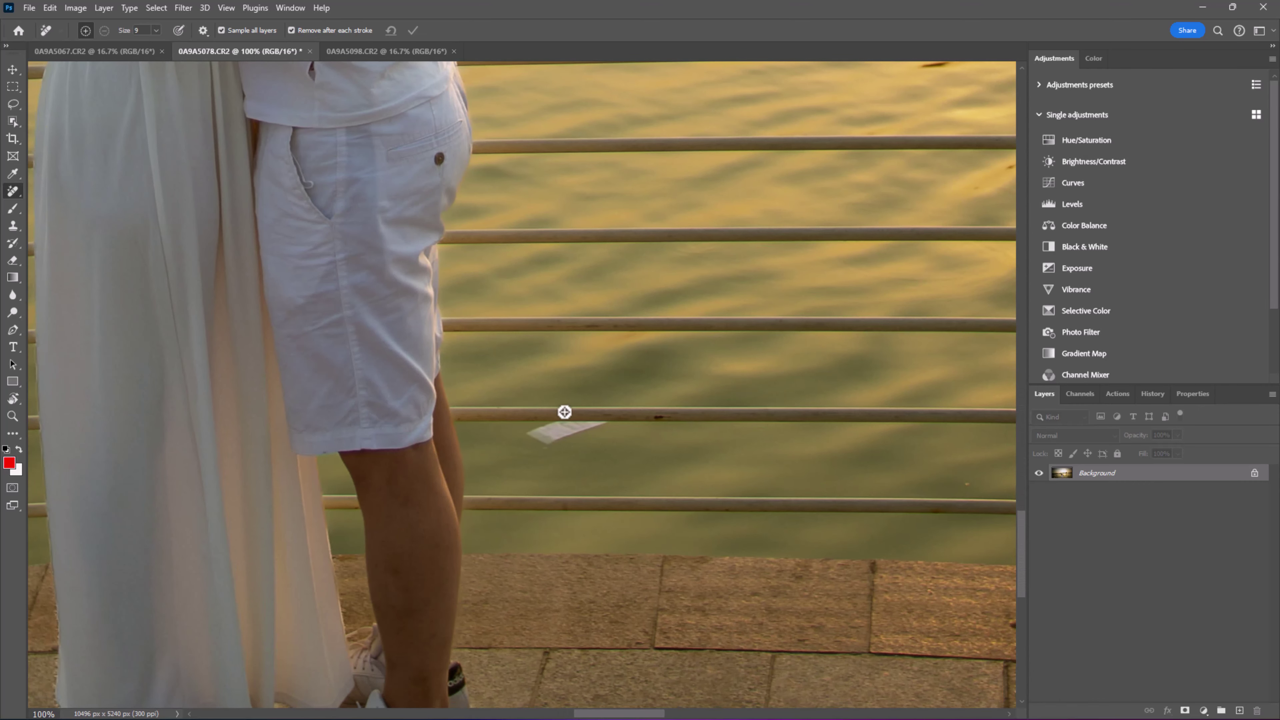
pyautogui.moveTo(564, 411)
pyautogui.mouseDown()
pyautogui.moveTo(517, 434)
pyautogui.moveTo(614, 423)
pyautogui.moveTo(591, 429)
pyautogui.mouseUp()
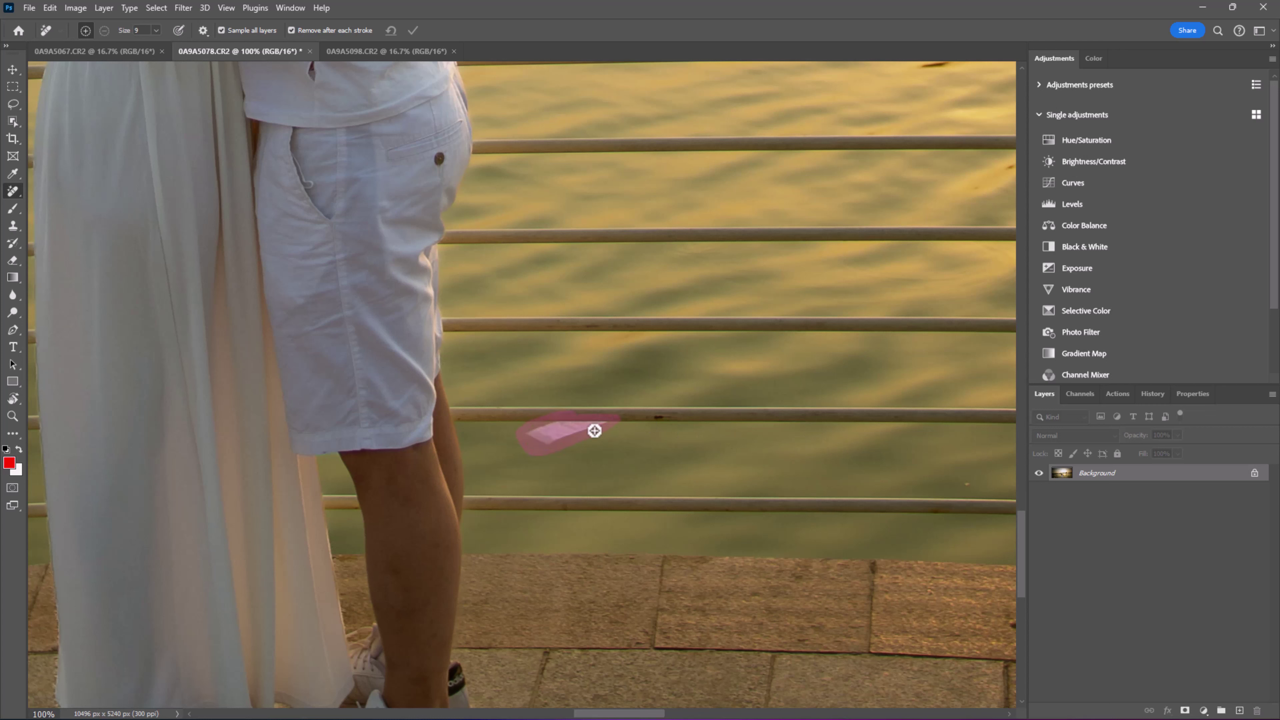
pyautogui.hotkey('ctrl', '0')
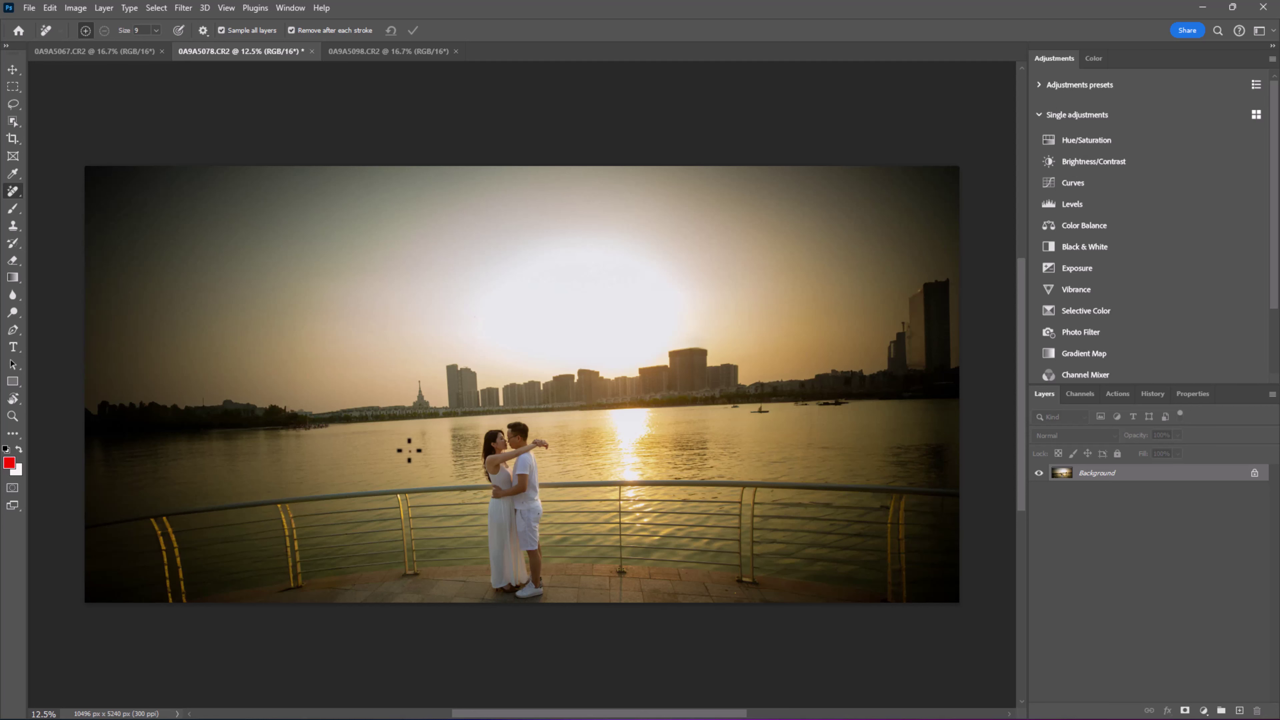
# - Paint out the radio tower above the left treeline with the Remove Tool
pyautogui.scroll(5, 314, 429)
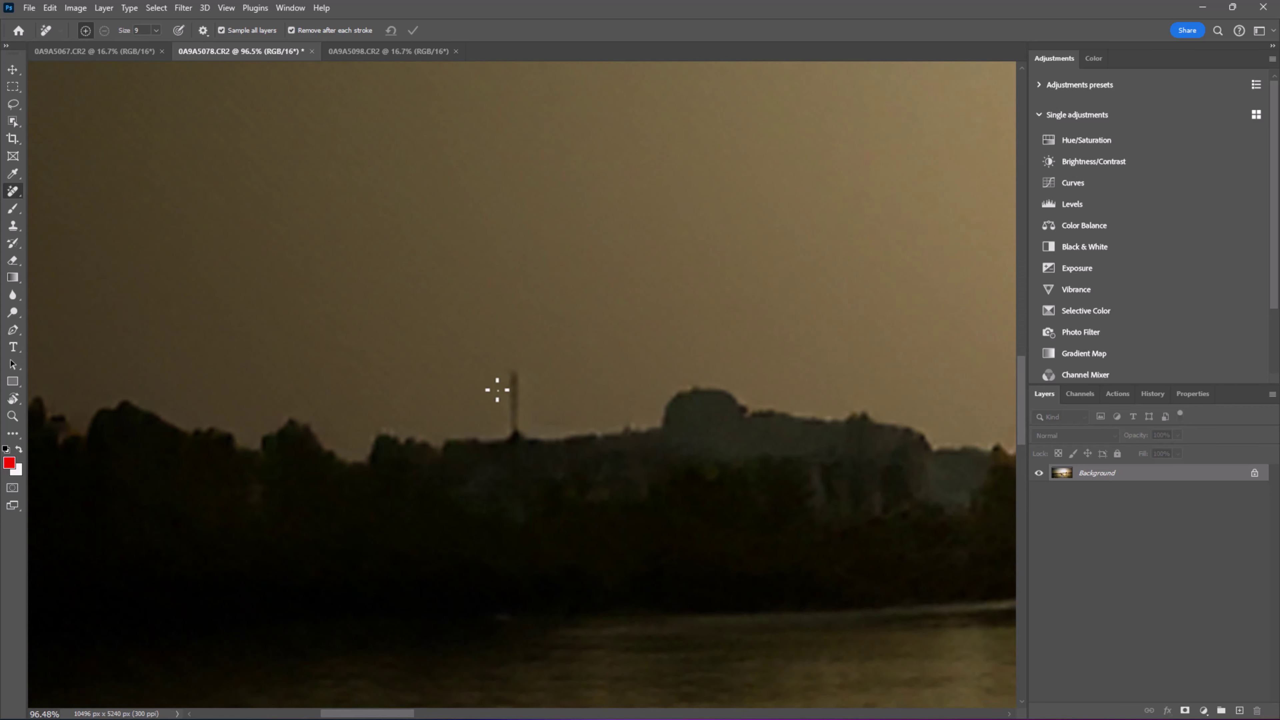
pyautogui.moveTo(491, 435)
pyautogui.mouseDown()
pyautogui.moveTo(543, 406)
pyautogui.moveTo(506, 364)
pyautogui.moveTo(495, 423)
pyautogui.mouseUp()
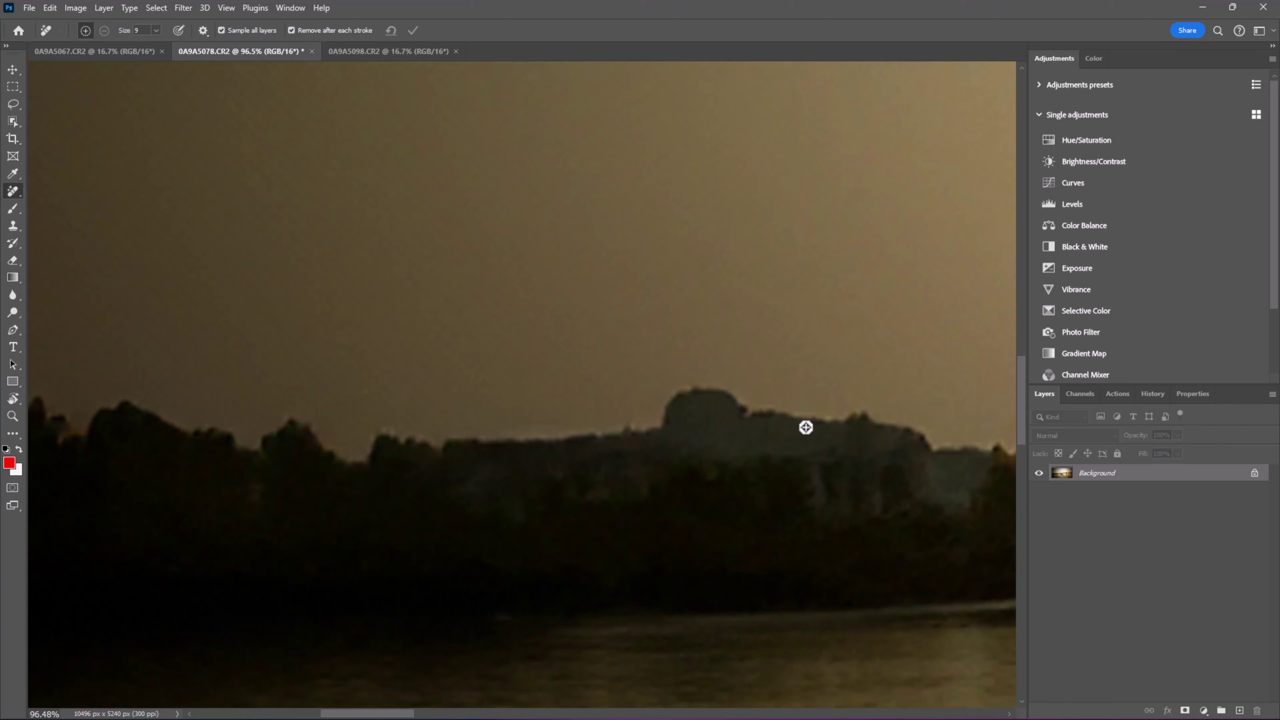
pyautogui.scroll(-5, 806, 427)
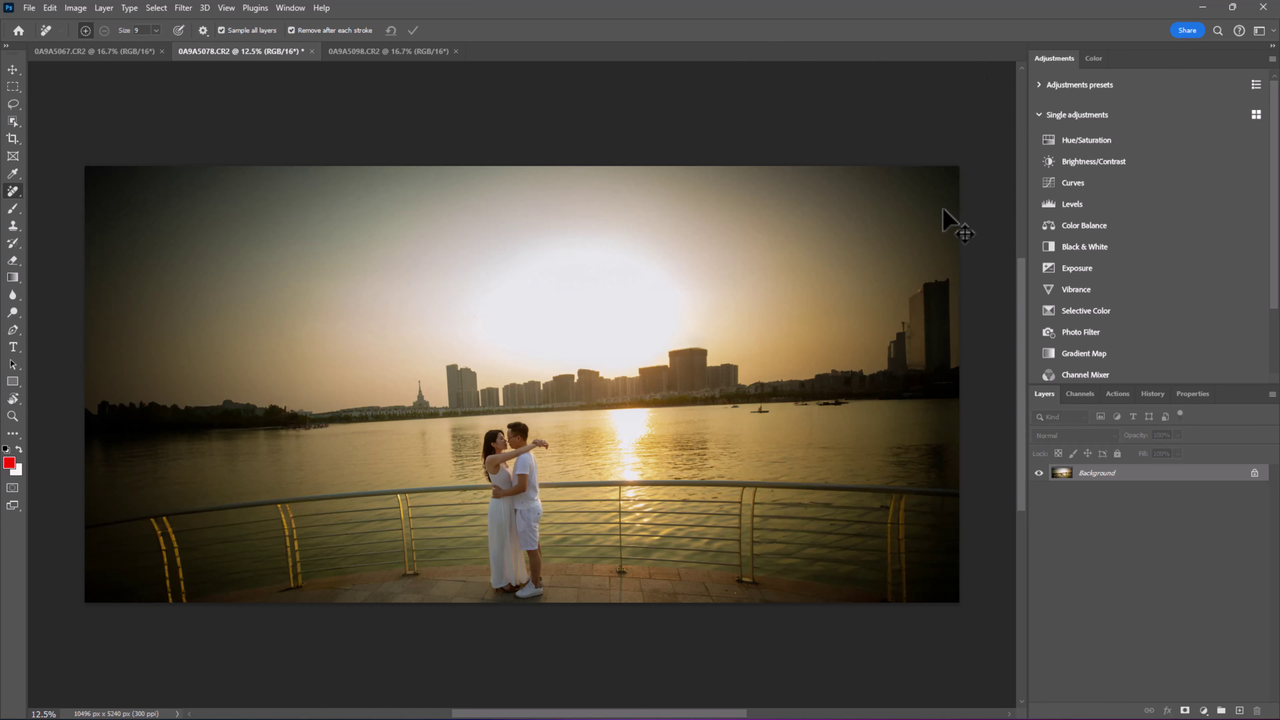
# - Erase the rooftop antenna beside the tall right-side tower with the Remove Tool
pyautogui.scroll(4, 857, 323)
pyautogui.scroll(1, 594, 381)
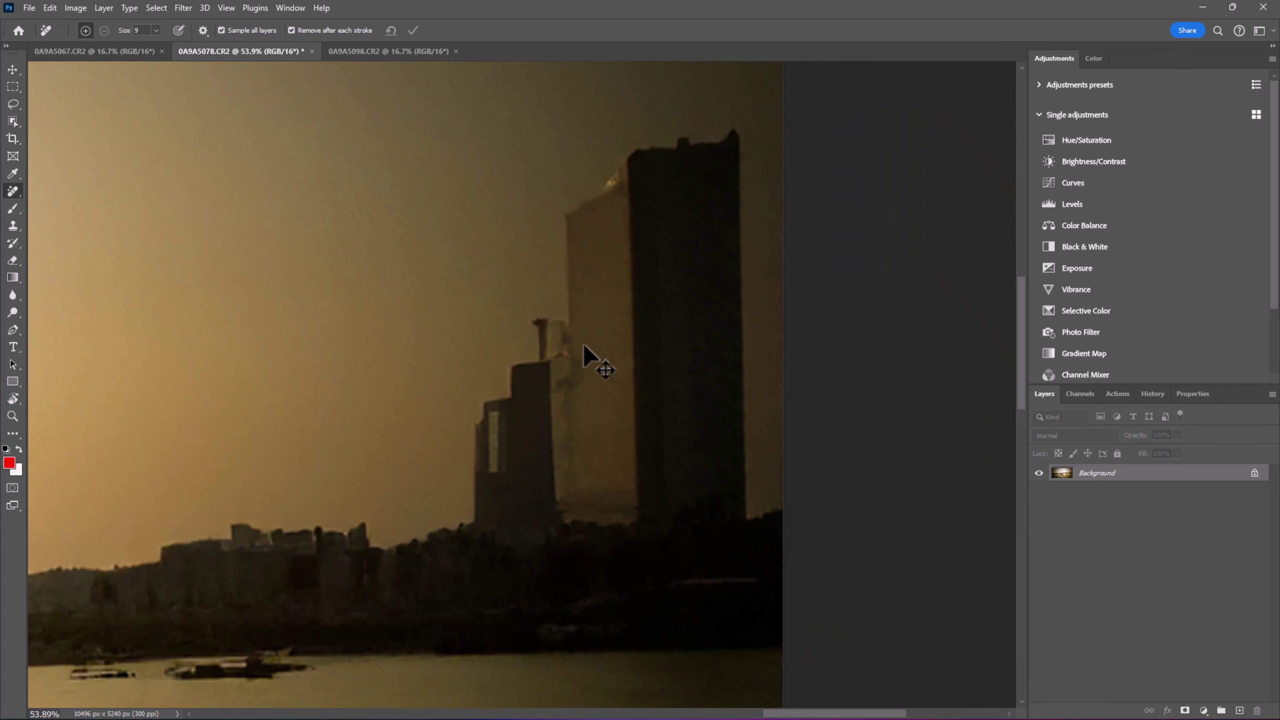
pyautogui.moveTo(530, 315)
pyautogui.mouseDown()
pyautogui.moveTo(532, 372)
pyautogui.moveTo(572, 363)
pyautogui.moveTo(569, 309)
pyautogui.moveTo(552, 305)
pyautogui.mouseUp()
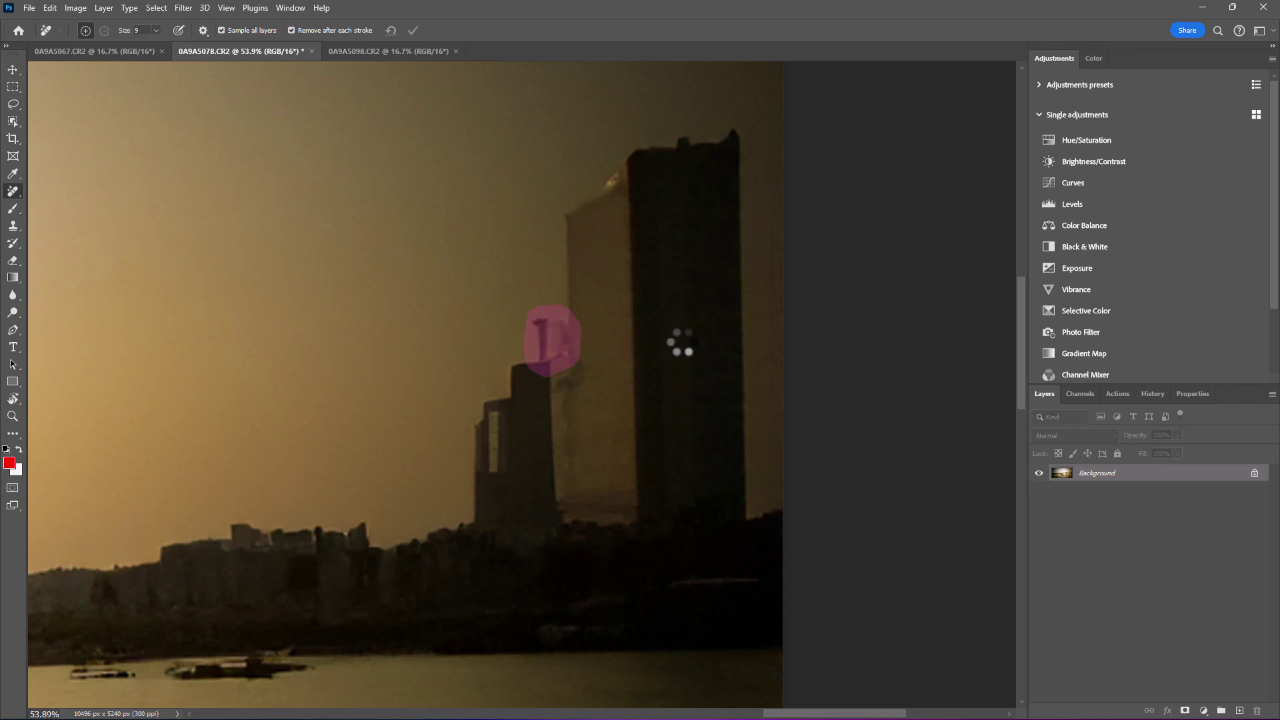
pyautogui.hotkey('ctrl', '-')
pyautogui.hotkey('ctrl', '-')
pyautogui.hotkey('ctrl', '-')
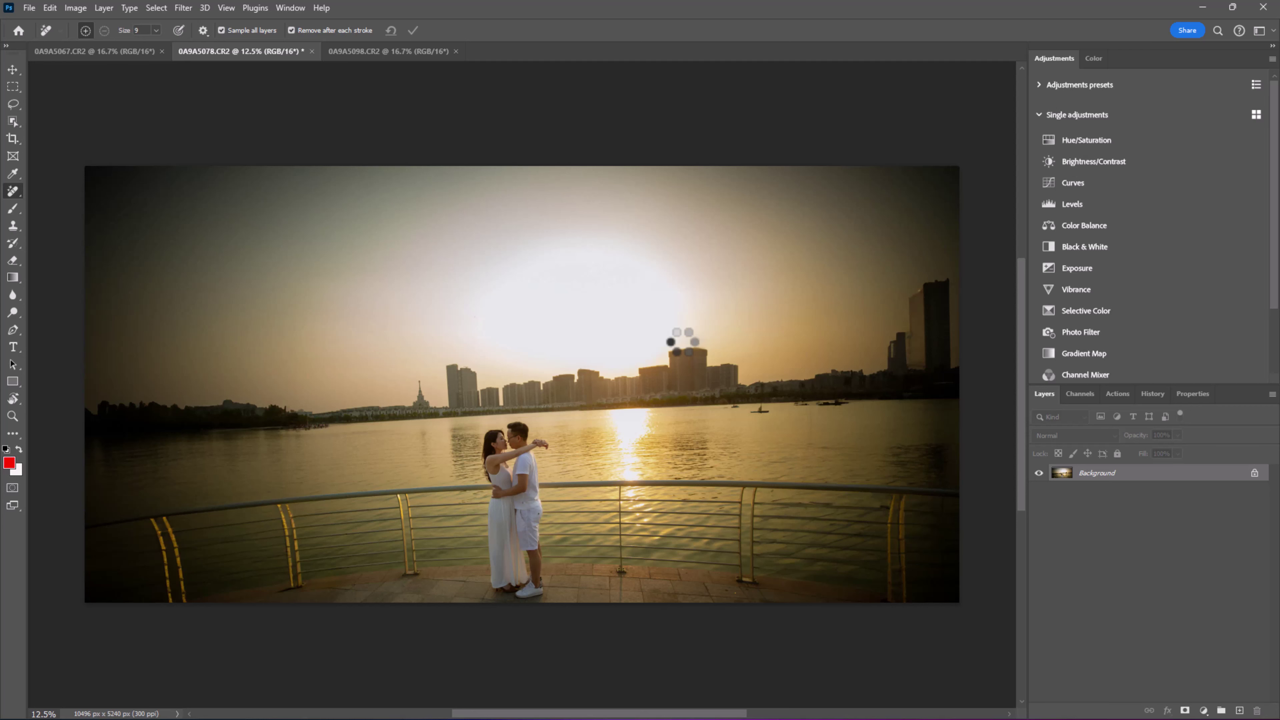
# - Remove the three dark spots on the walkway paving near the railing, then fit the photo
pyautogui.scroll(5, 723, 605)
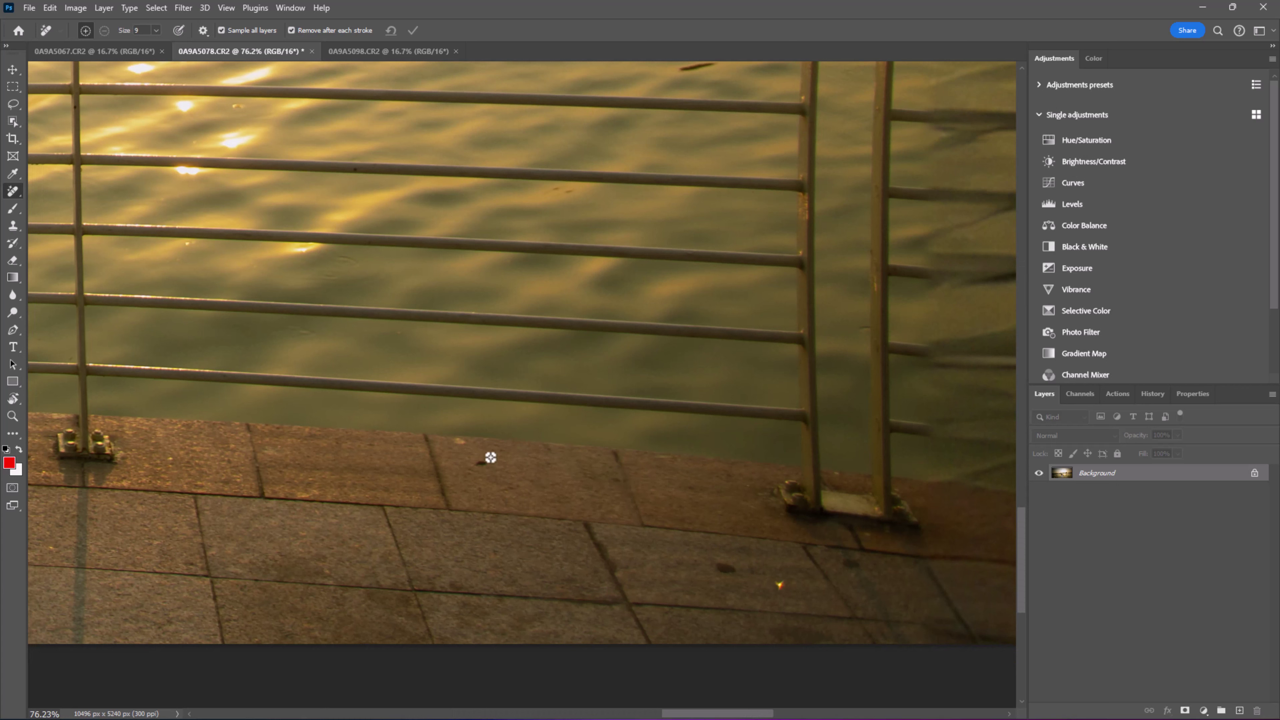
pyautogui.moveTo(493, 459); pyautogui.dragTo(459, 432)
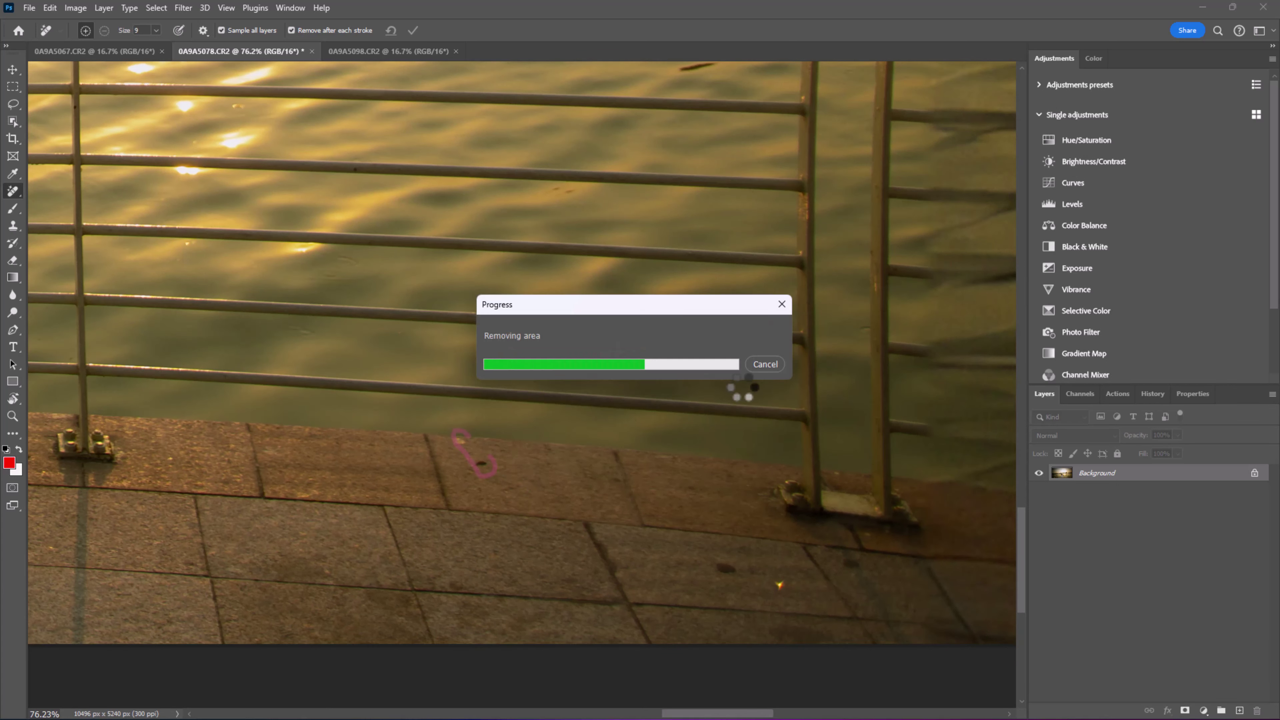
pyautogui.moveTo(464, 433)
pyautogui.mouseDown()
pyautogui.moveTo(492, 459)
pyautogui.moveTo(472, 428)
pyautogui.mouseUp()
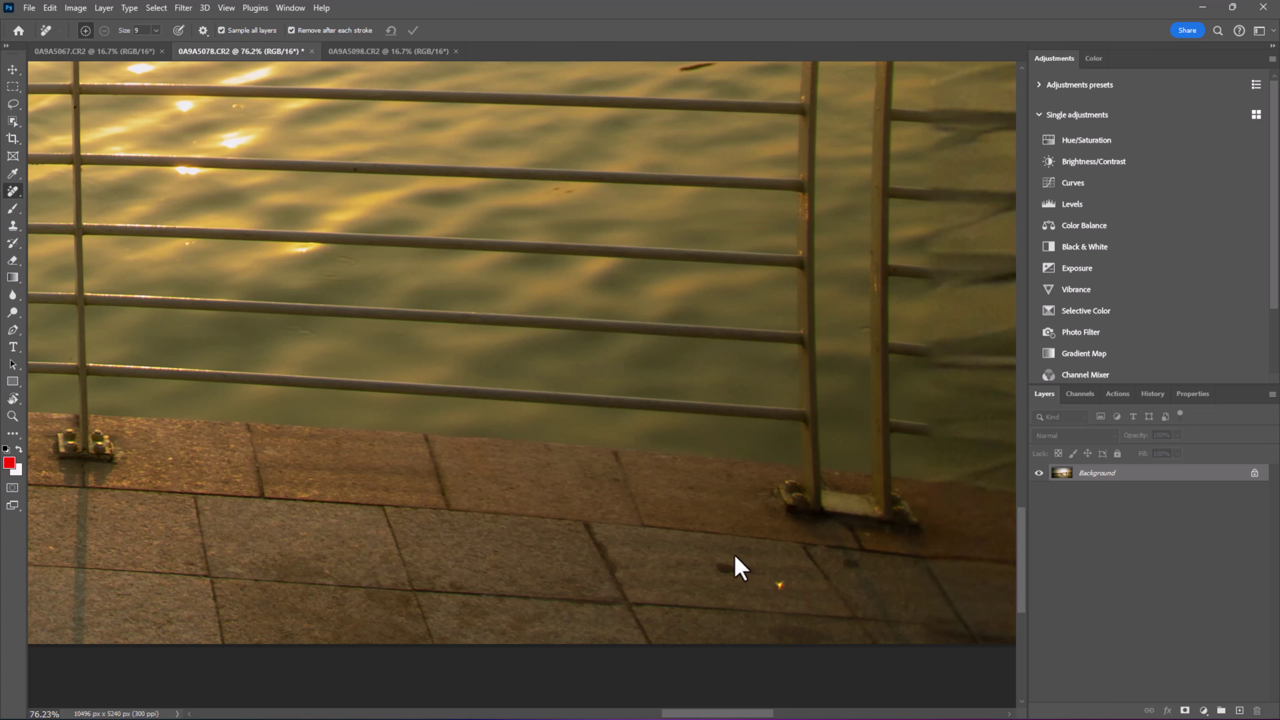
pyautogui.moveTo(711, 562)
pyautogui.mouseDown()
pyautogui.moveTo(742, 587)
pyautogui.moveTo(749, 563)
pyautogui.mouseUp()
pyautogui.hotkey('ctrl', '0')
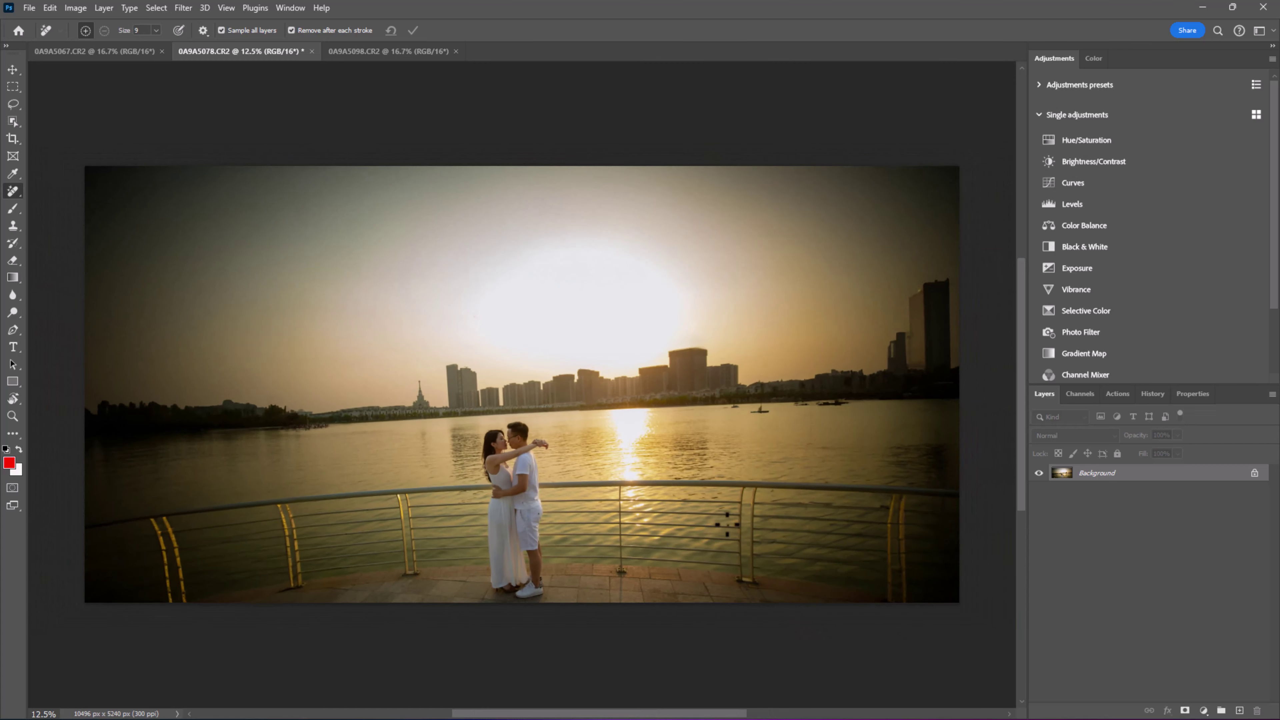